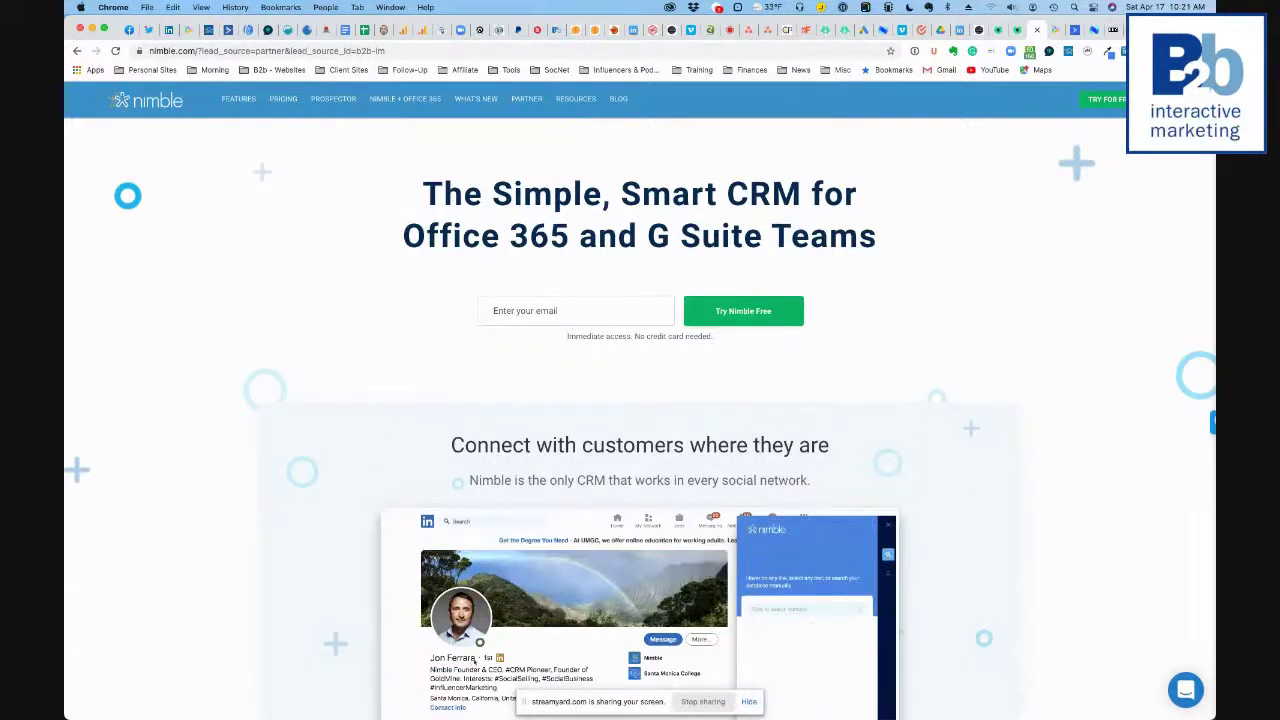
Step: Switch to the Nimble CRM account and review the widgets on its Today dashboard
{"action": "left_click", "coordinate": [208, 30]}
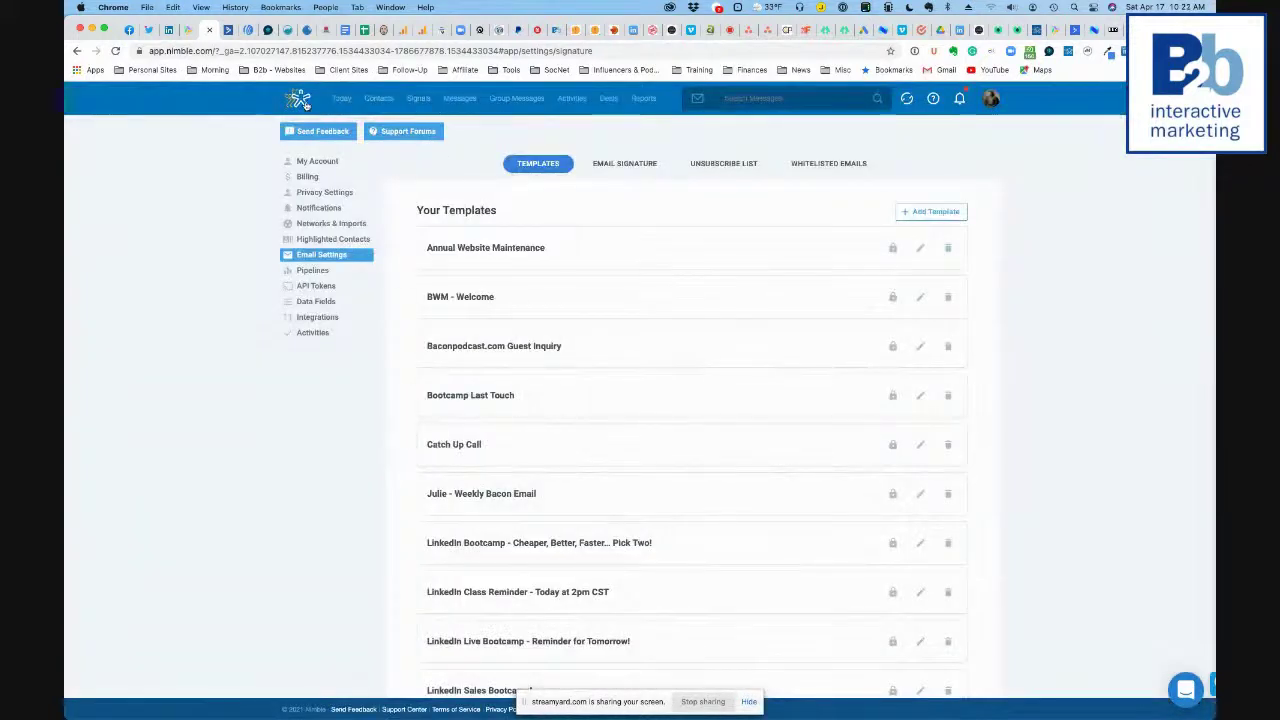
{"action": "left_click", "coordinate": [302, 101]}
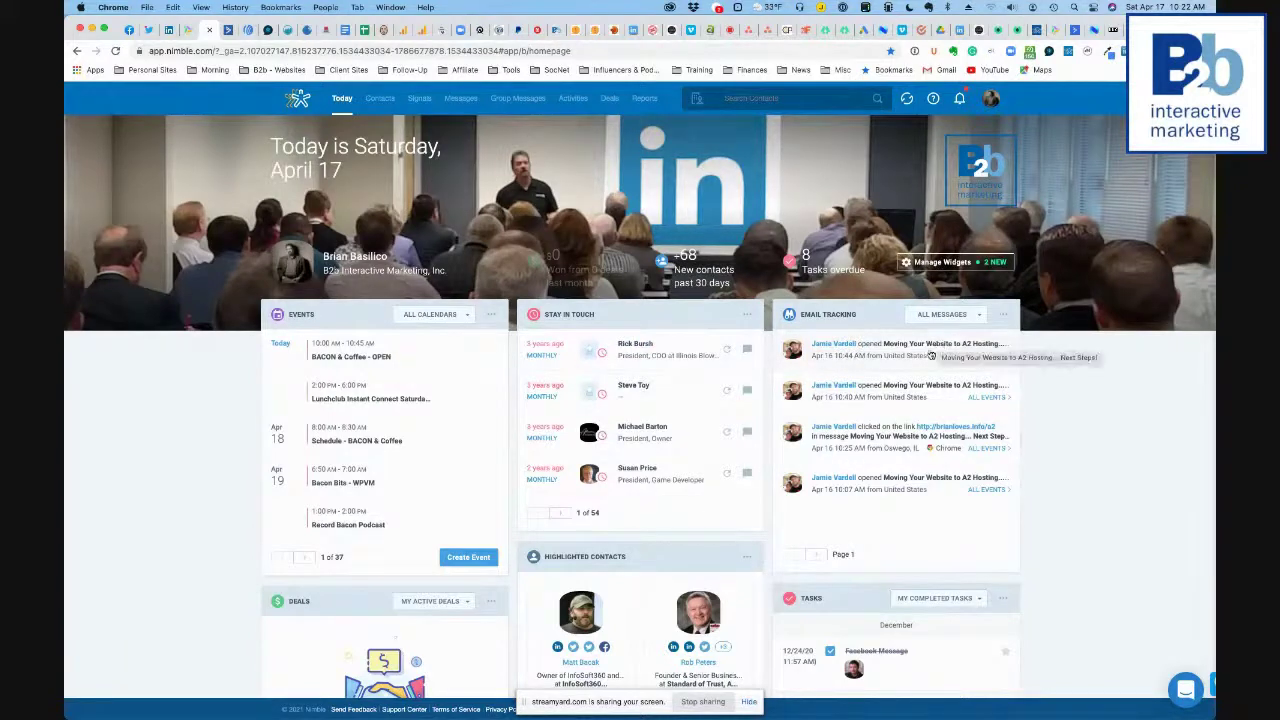
{"action": "scroll", "coordinate": [667, 509], "scroll_direction": "down", "scroll_amount": 5}
{"action": "scroll", "coordinate": [667, 509], "scroll_direction": "down", "scroll_amount": 5}
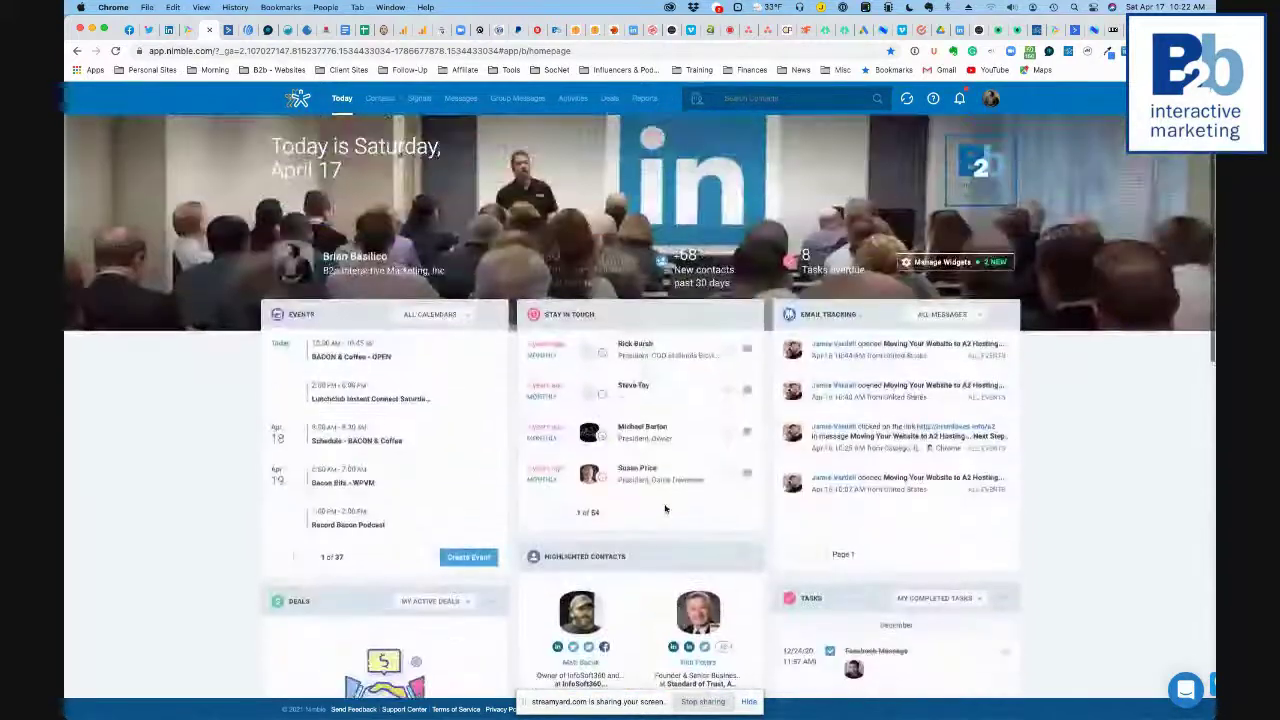
Step: Browse the contacts marked important and open the record of the Chief Trainer and Broadcast Editor
{"action": "left_click", "coordinate": [381, 99]}
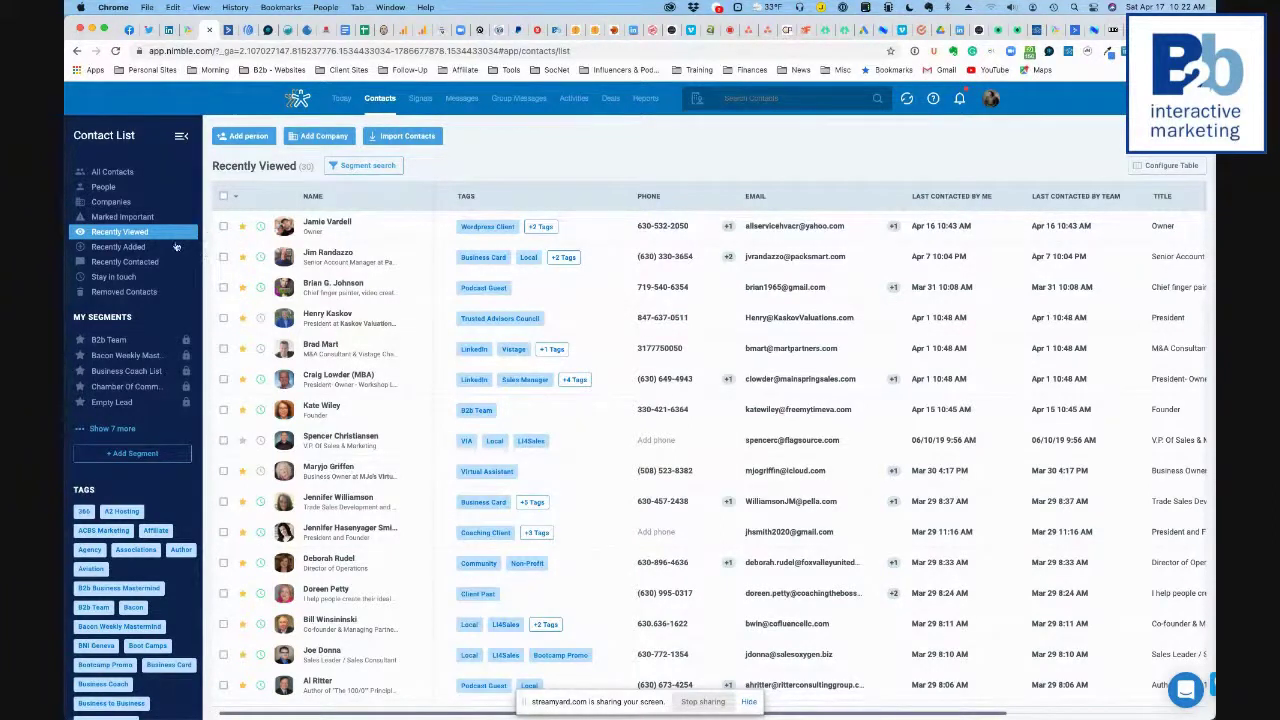
{"action": "left_click", "coordinate": [122, 217]}
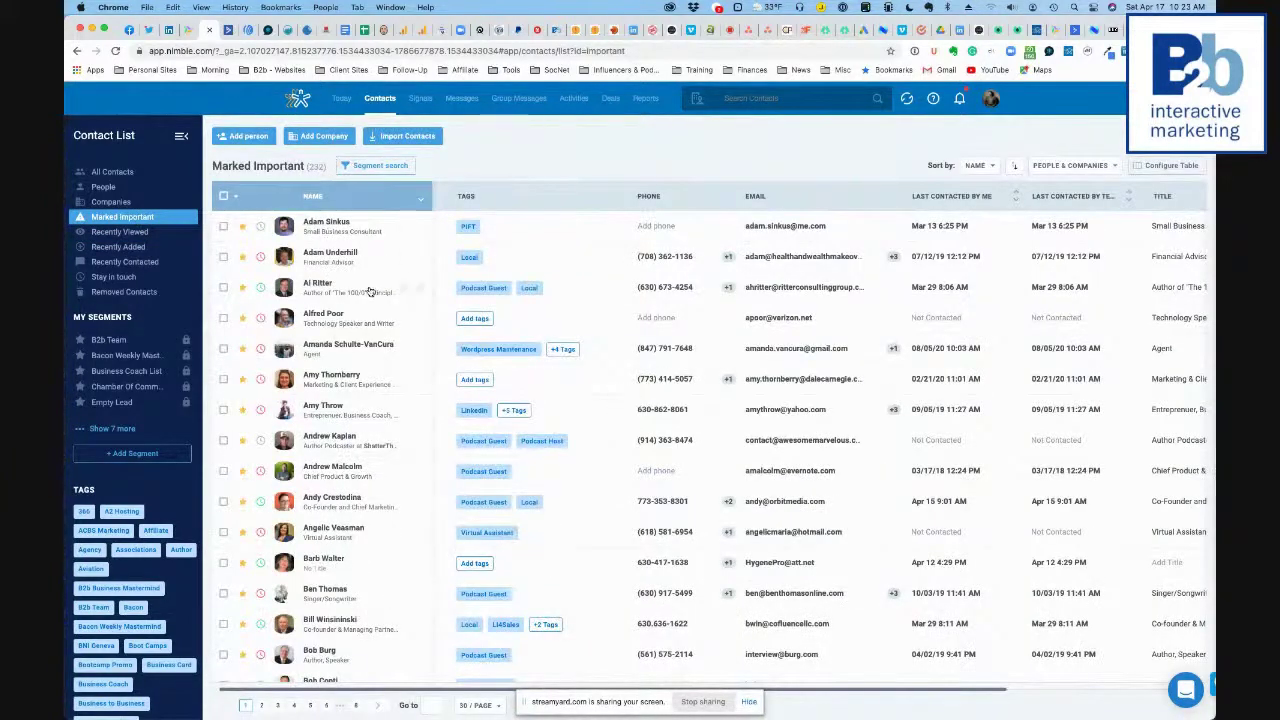
{"action": "scroll", "coordinate": [384, 310], "scroll_direction": "down", "scroll_amount": 5}
{"action": "scroll", "coordinate": [386, 313], "scroll_direction": "down", "scroll_amount": 2}
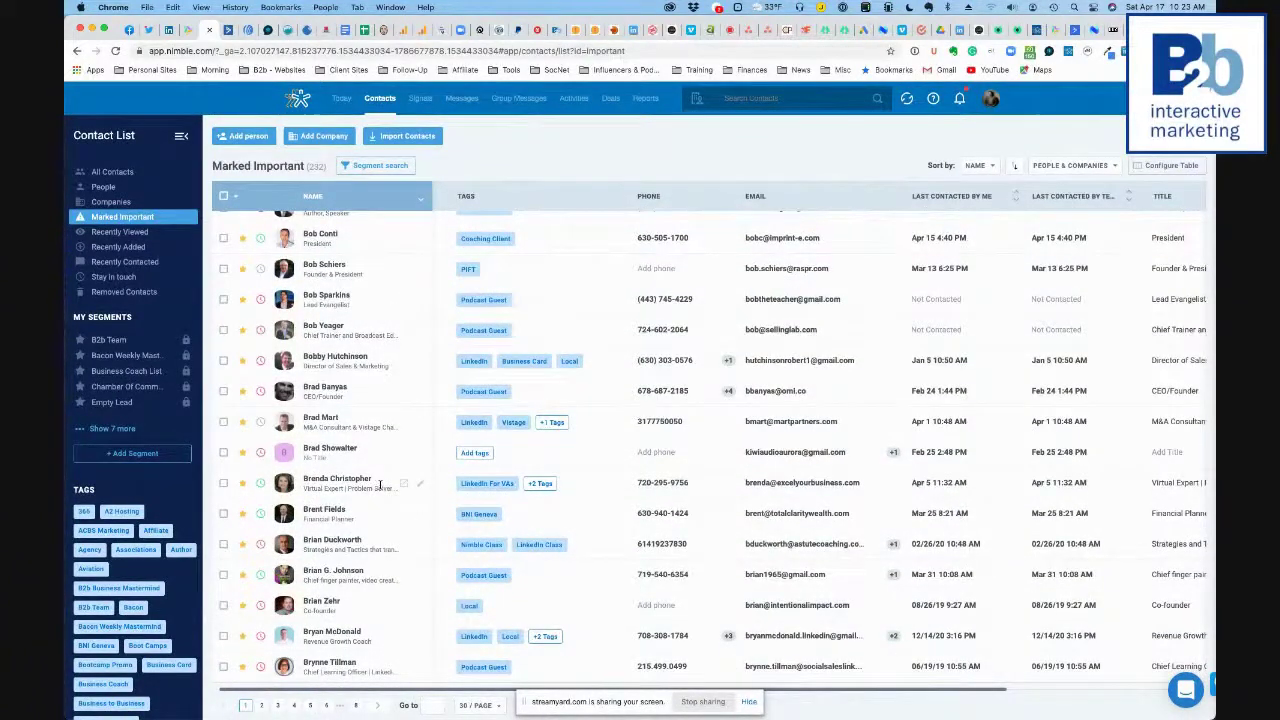
{"action": "scroll", "coordinate": [386, 486], "scroll_direction": "up", "scroll_amount": 6}
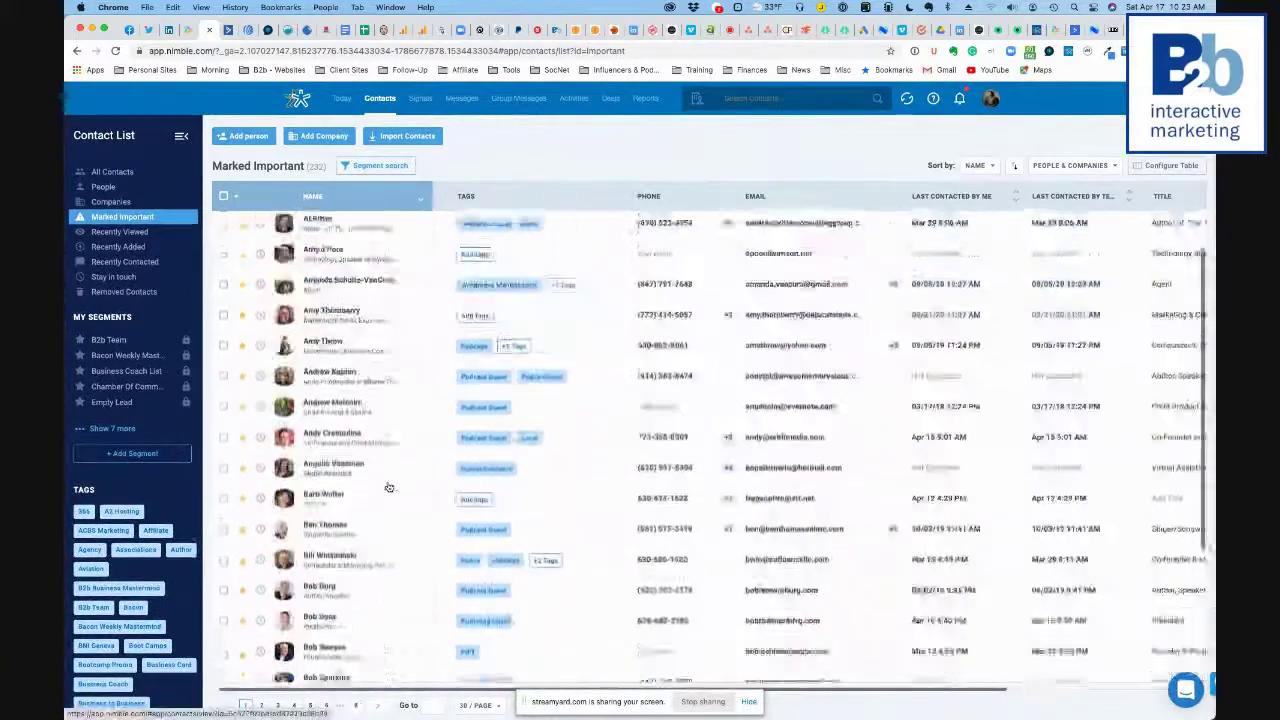
{"action": "scroll", "coordinate": [389, 487], "scroll_direction": "up", "scroll_amount": 2}
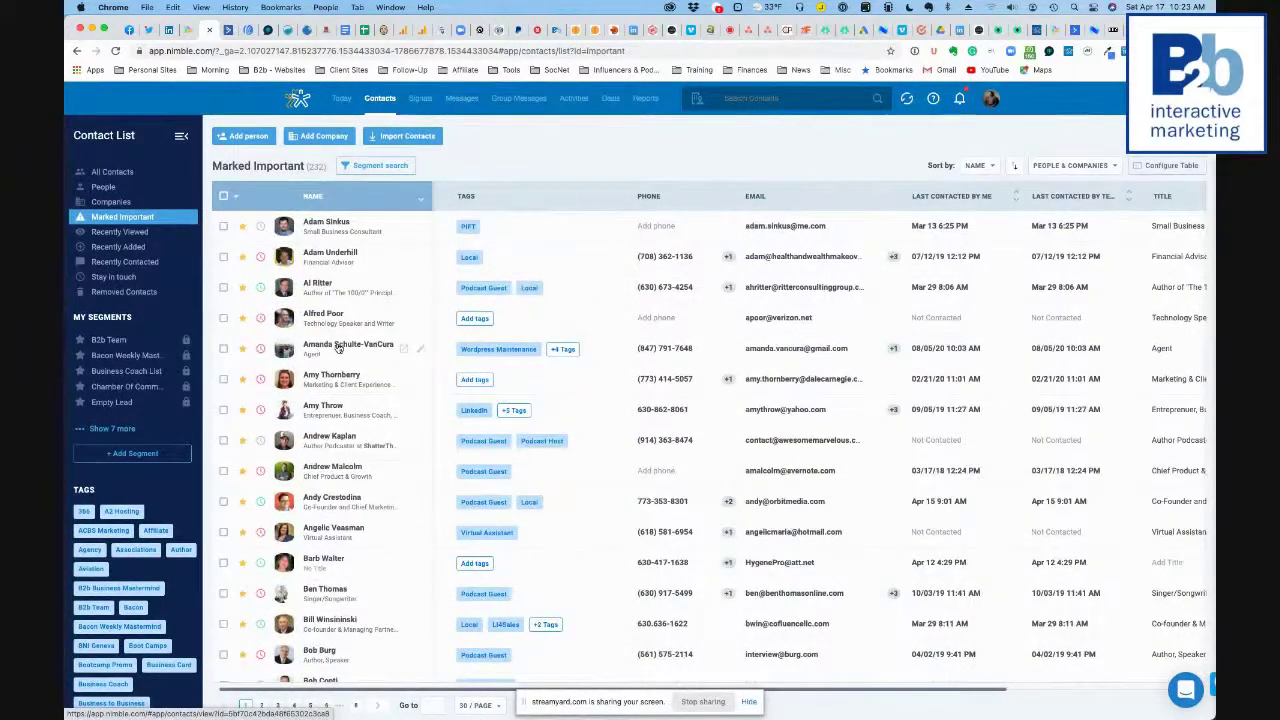
{"action": "scroll", "coordinate": [348, 400], "scroll_direction": "down", "scroll_amount": 5}
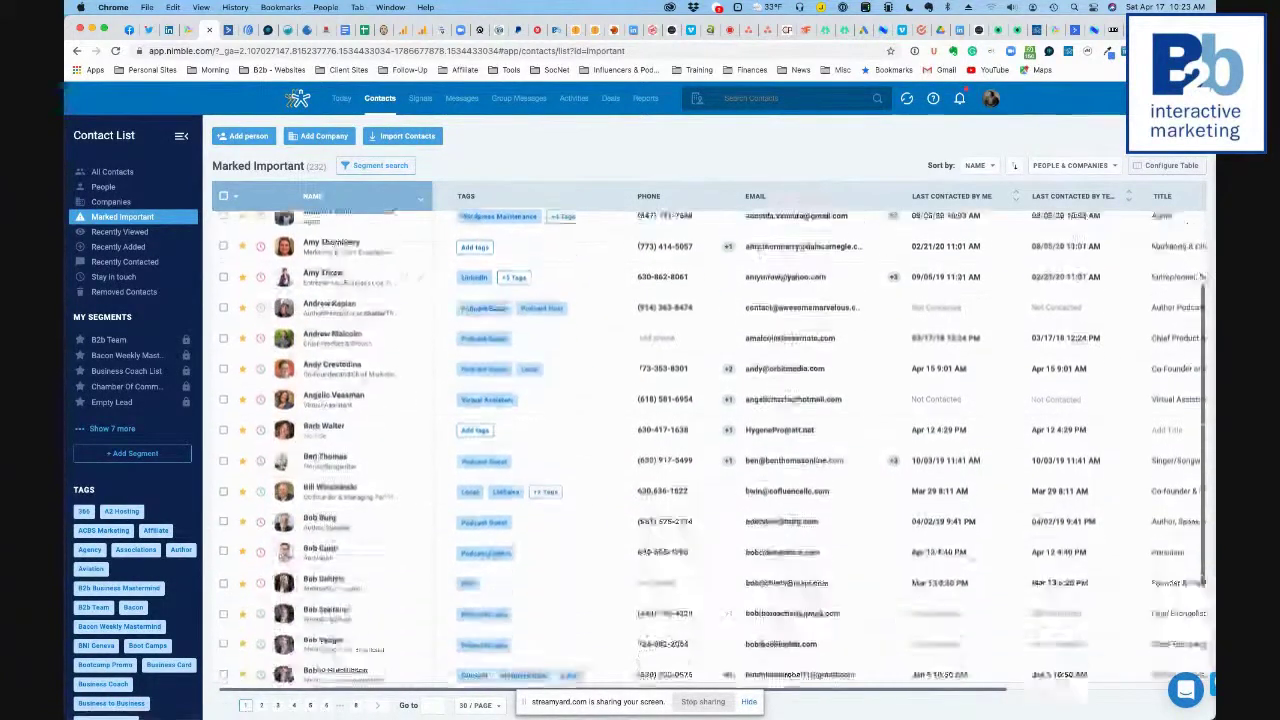
{"action": "scroll", "coordinate": [354, 418], "scroll_direction": "down", "scroll_amount": 3}
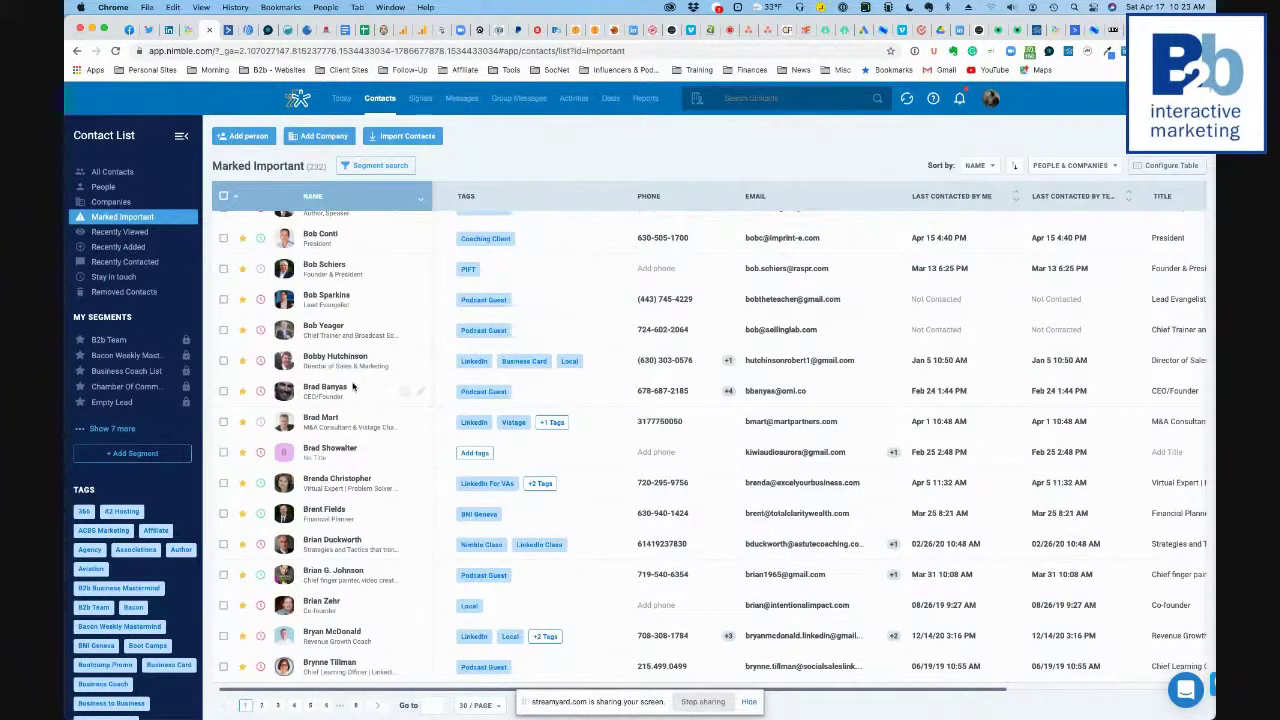
{"action": "left_click", "coordinate": [326, 327]}
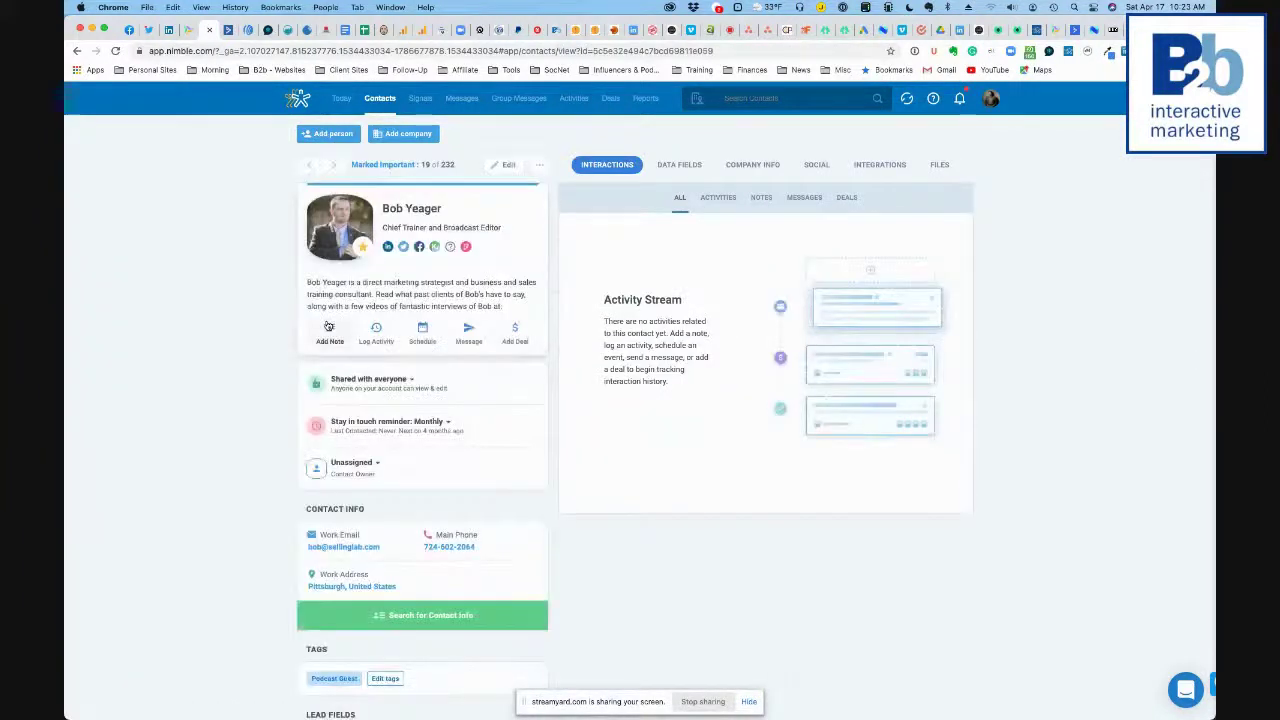
{"action": "left_click", "coordinate": [467, 333]}
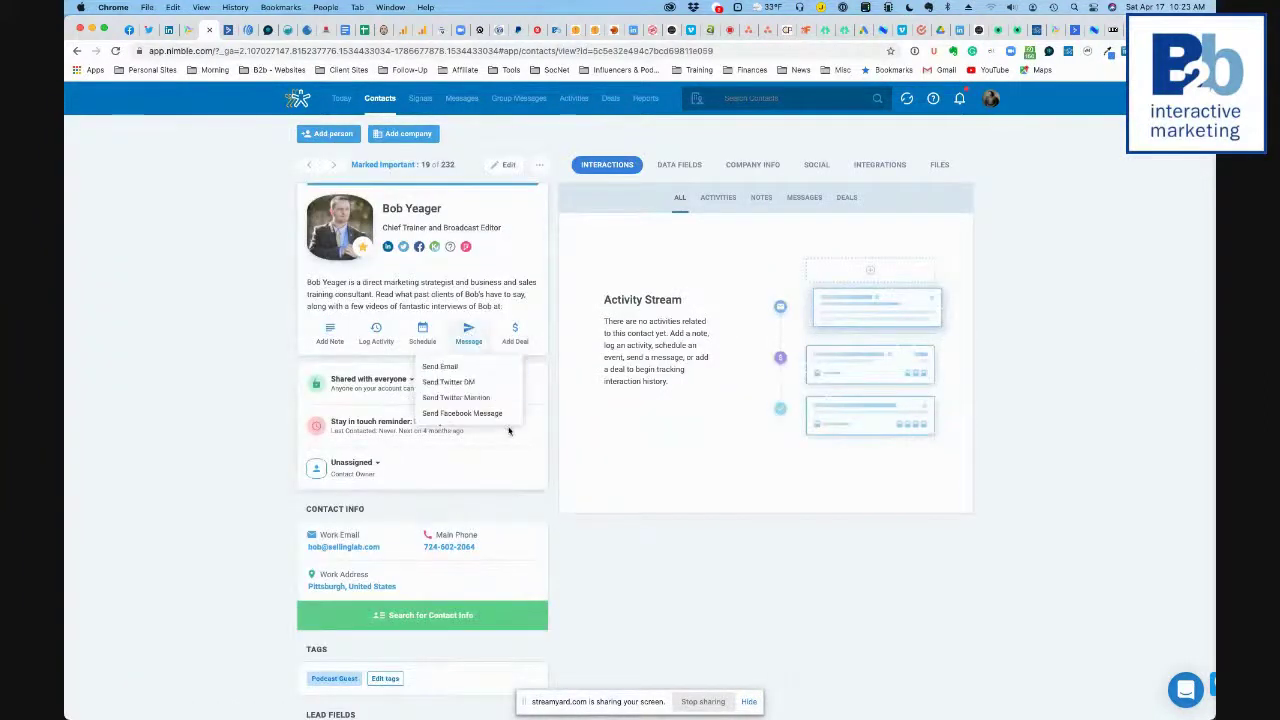
{"action": "left_click", "coordinate": [466, 367]}
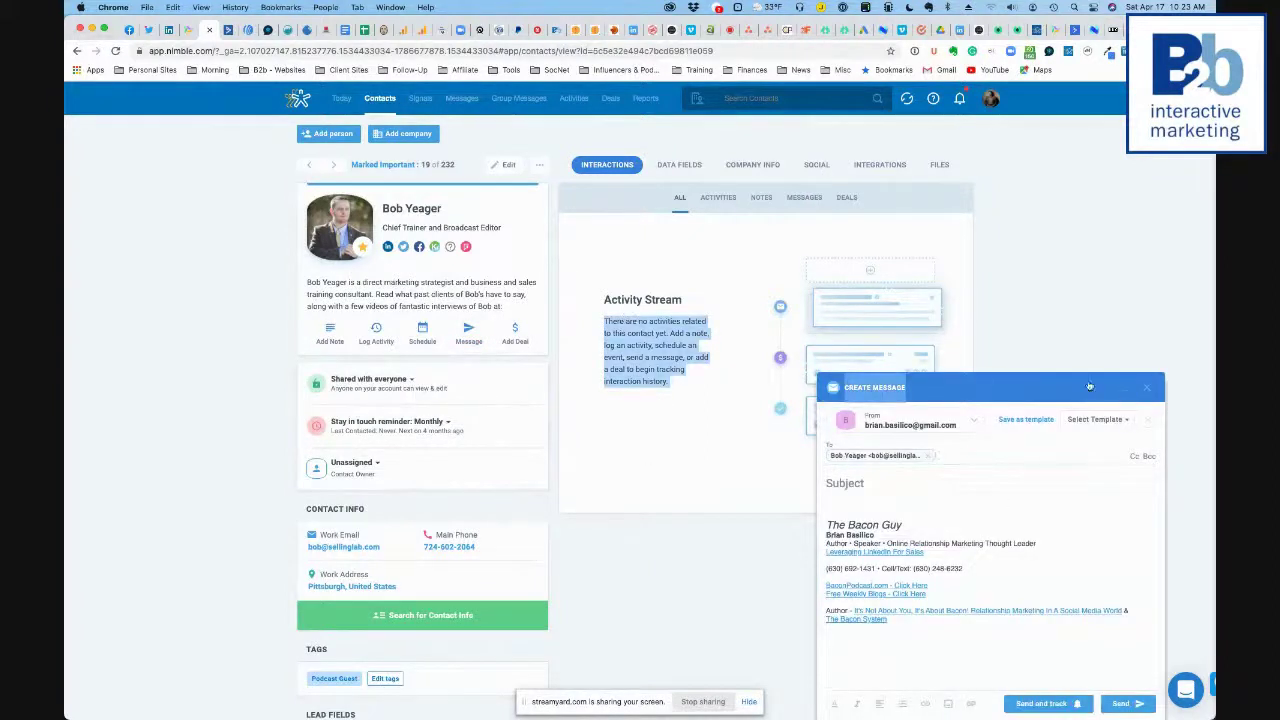
{"action": "left_click", "coordinate": [1124, 388]}
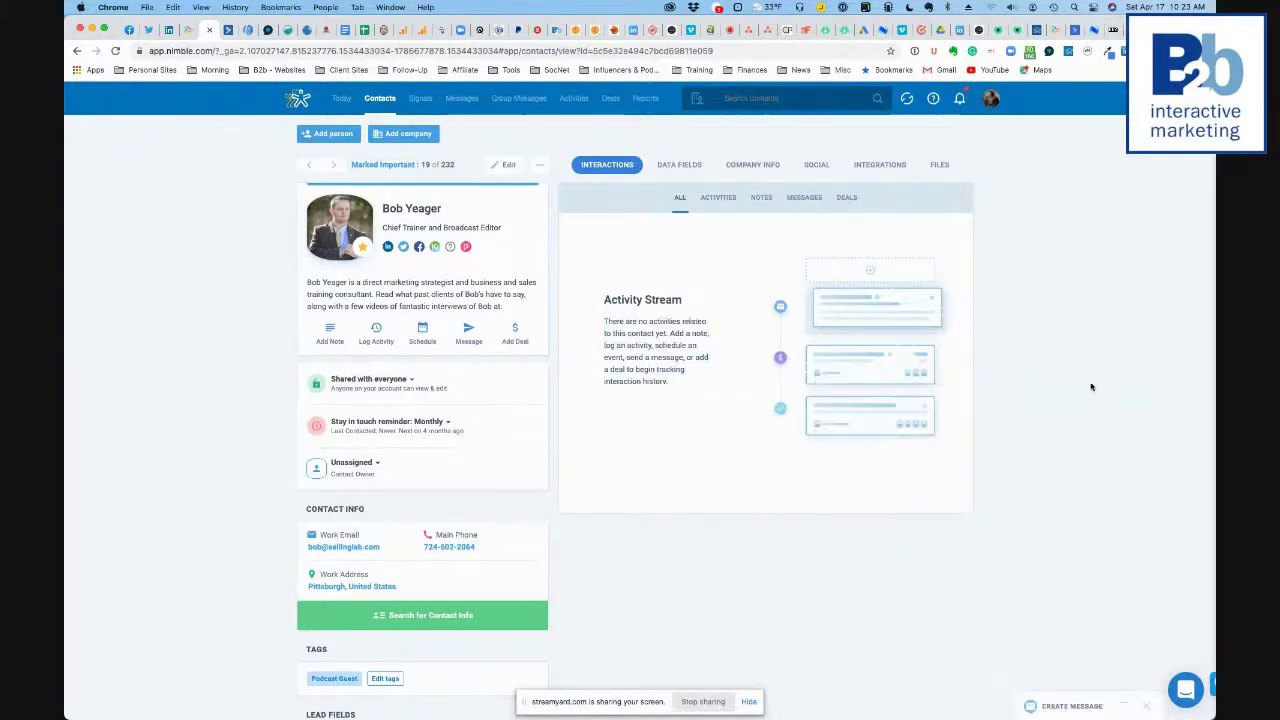
Step: Start an email to the contact, replace its content with the 10-10-10 Touch Base template and select the body text
{"action": "left_click", "coordinate": [468, 336]}
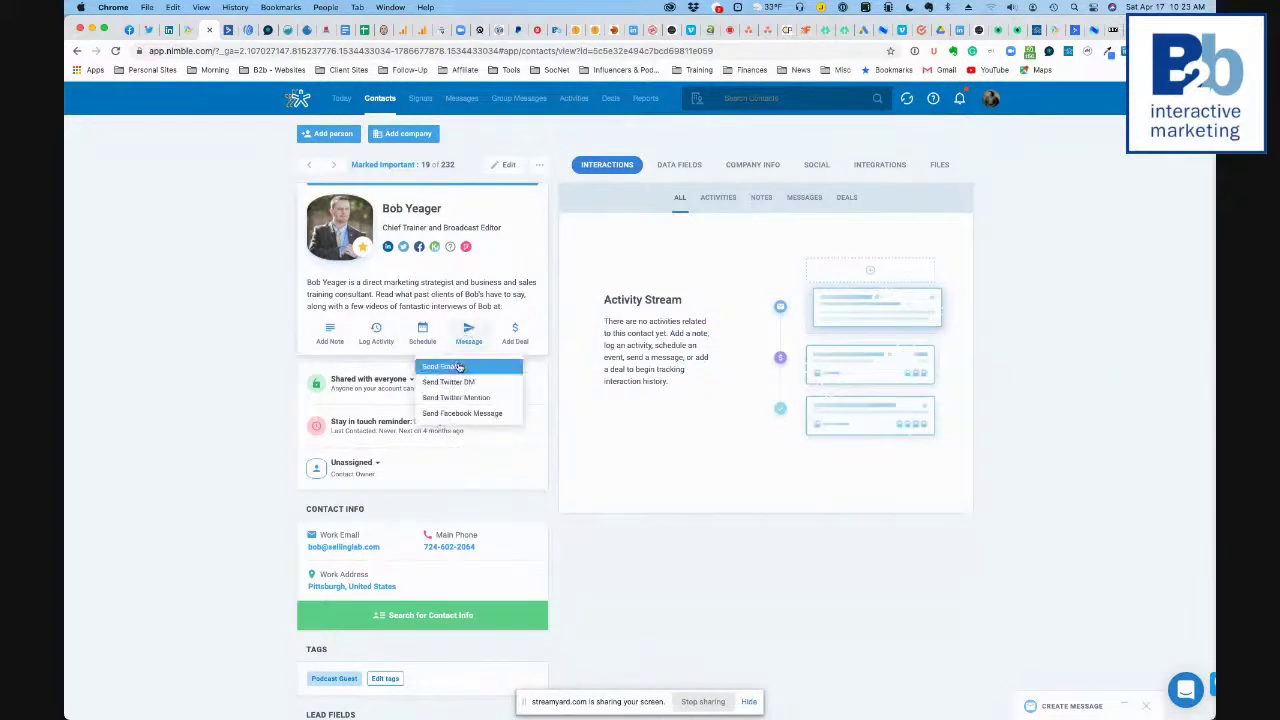
{"action": "left_click", "coordinate": [440, 366]}
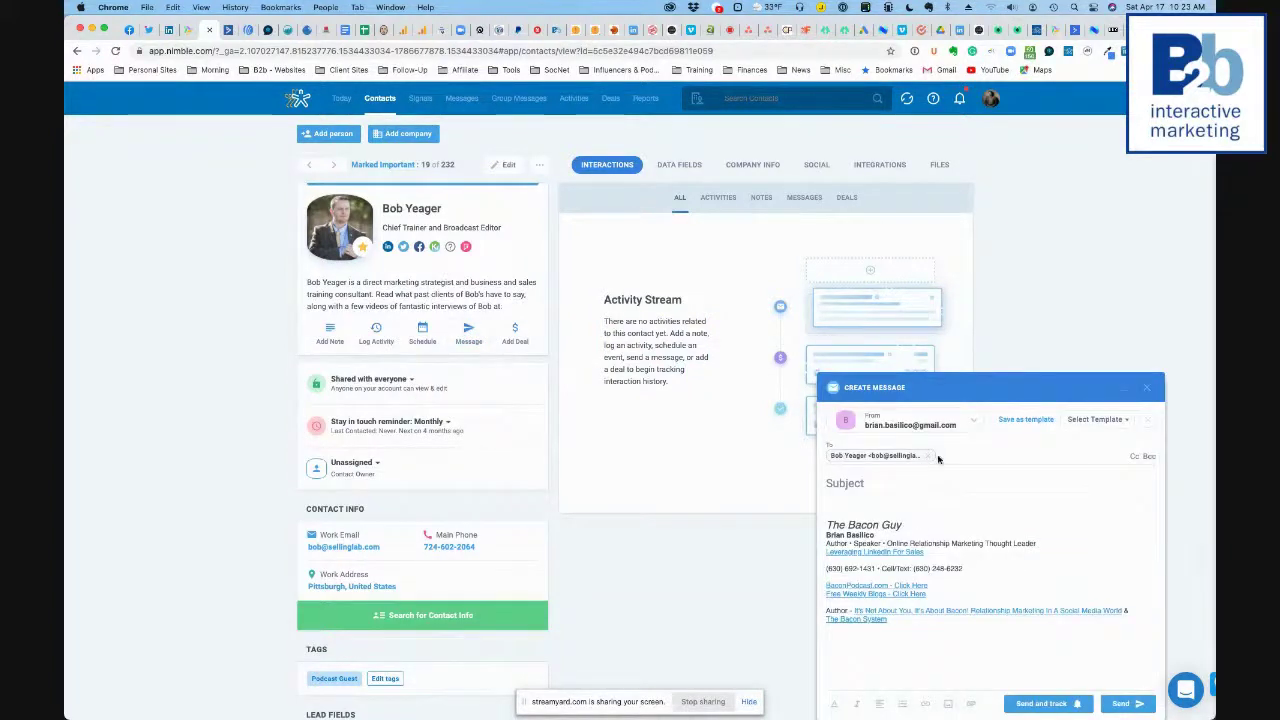
{"action": "left_click", "coordinate": [1097, 420]}
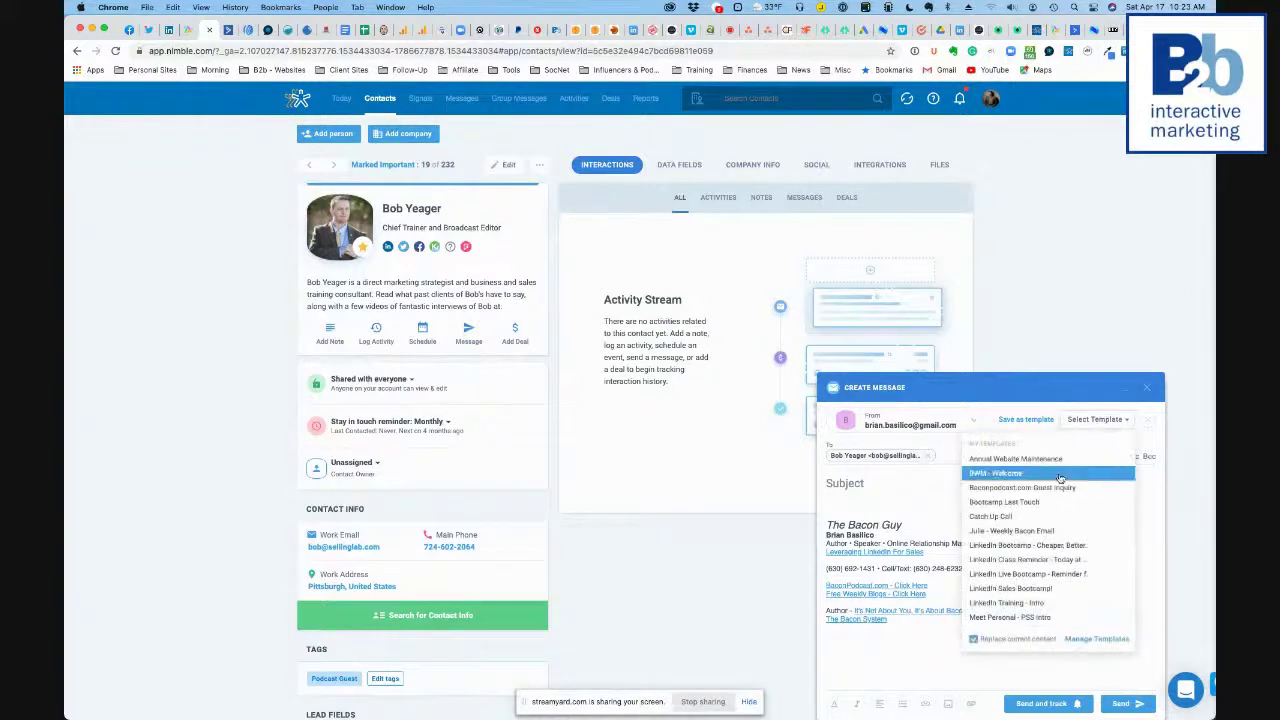
{"action": "scroll", "coordinate": [1016, 540], "scroll_direction": "down", "scroll_amount": 10}
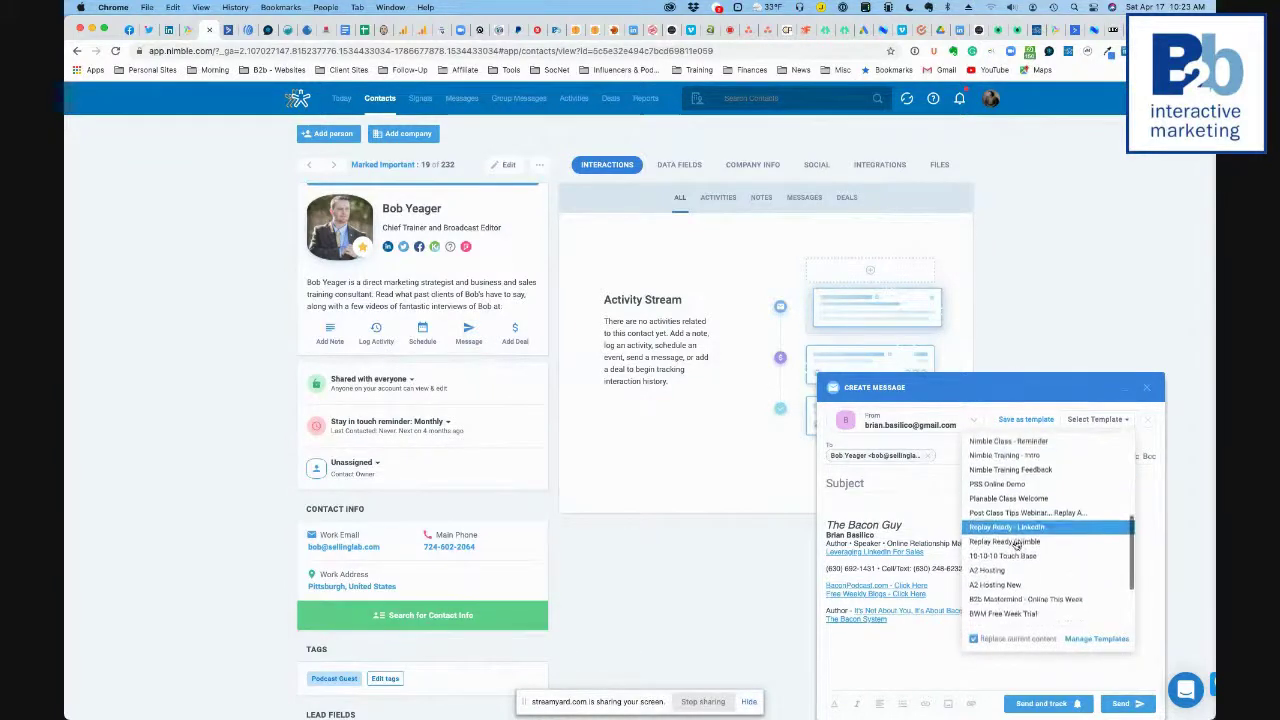
{"action": "left_click", "coordinate": [1010, 556]}
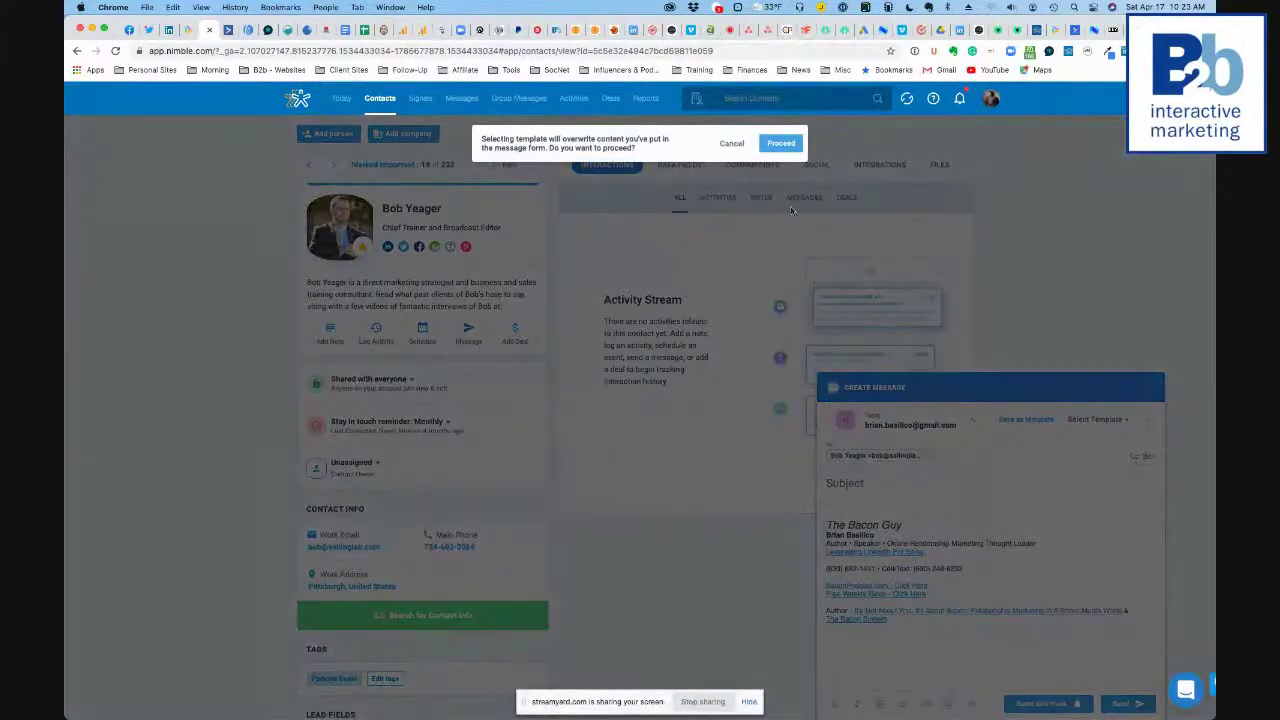
{"action": "left_click", "coordinate": [782, 144]}
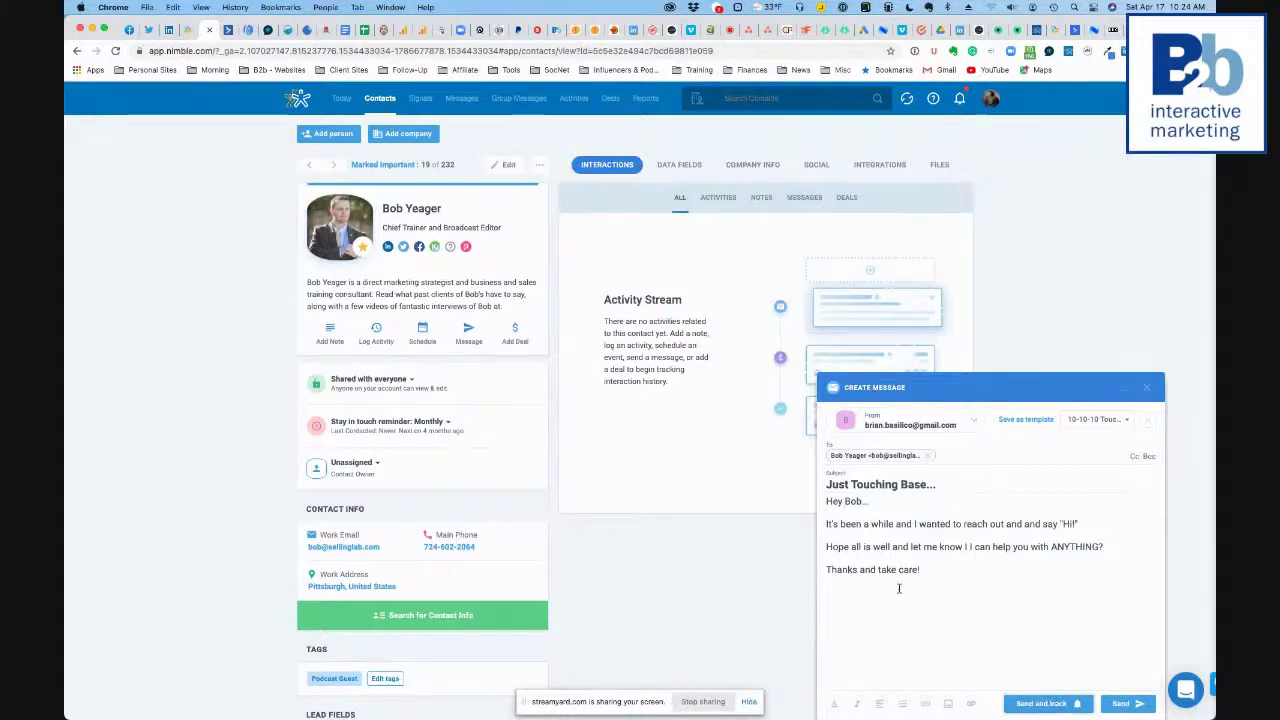
{"action": "left_click_drag", "start_coordinate": [826, 546], "coordinate": [808, 507]}
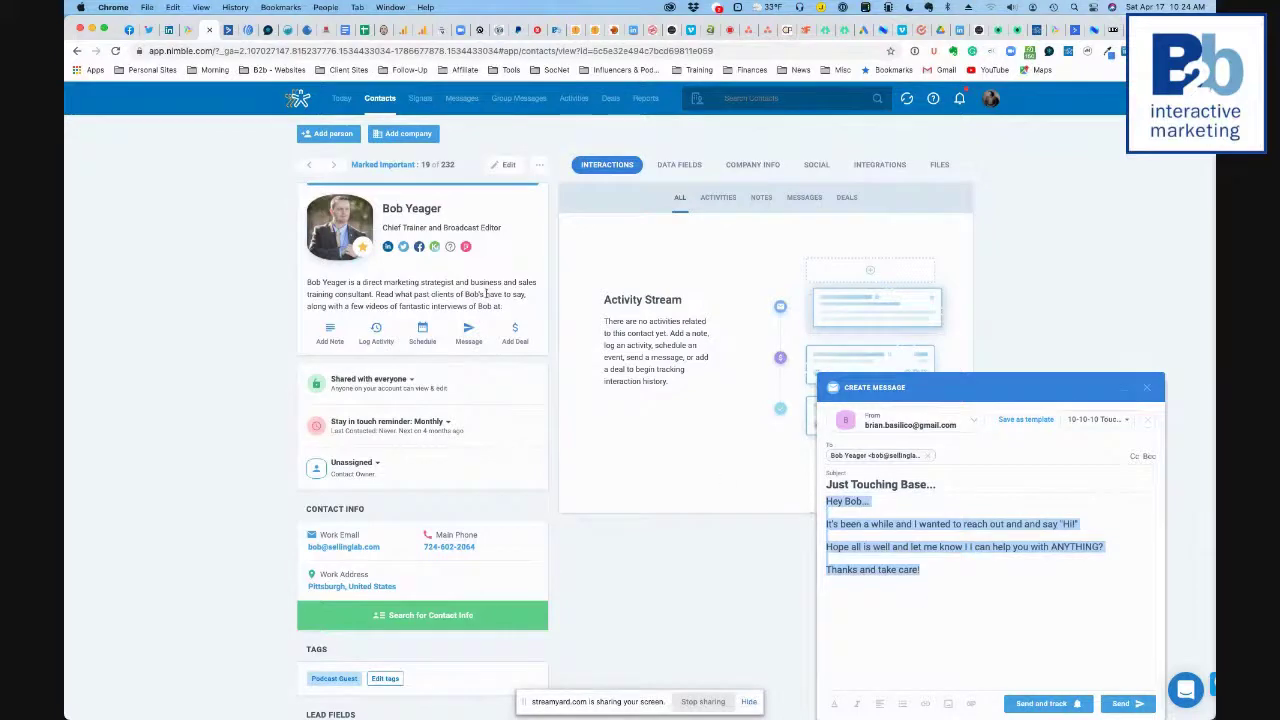
Step: Switch to LinkedIn, search for the contact by name and open the Rockford insurance producer's profile
{"action": "left_click", "coordinate": [169, 30]}
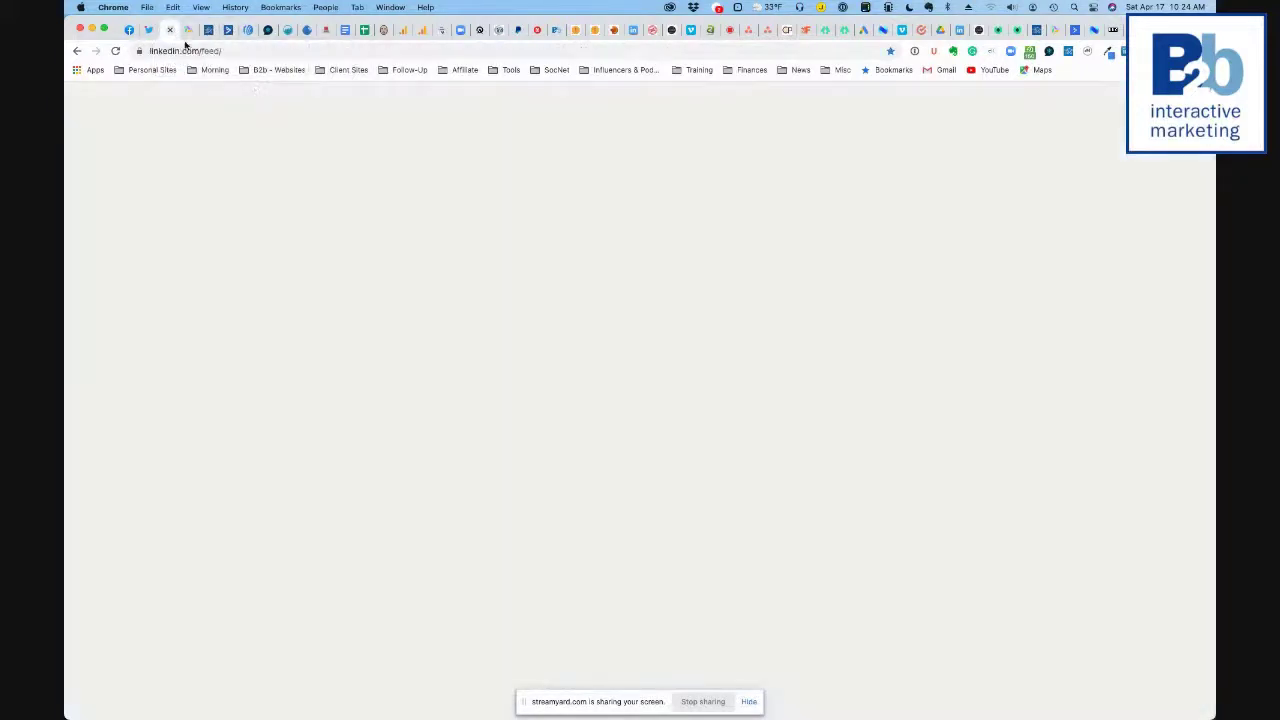
{"action": "left_click", "coordinate": [363, 97]}
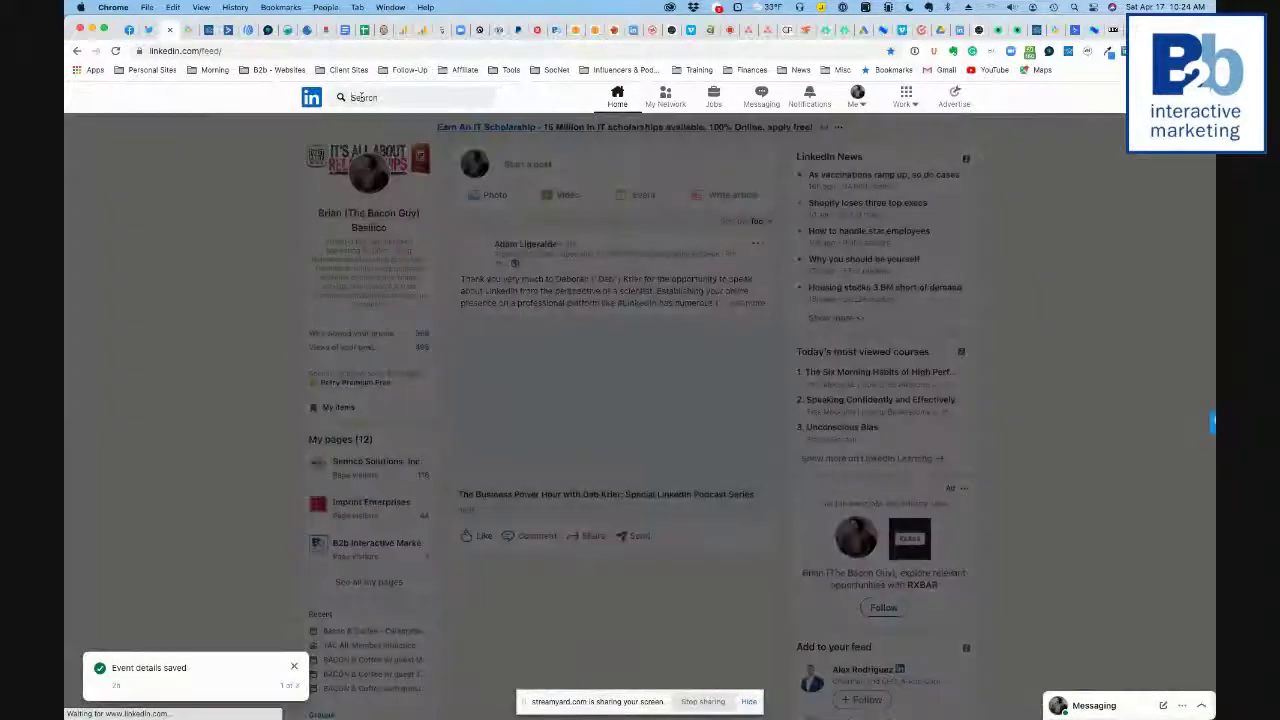
{"action": "type", "text": "Bob "}
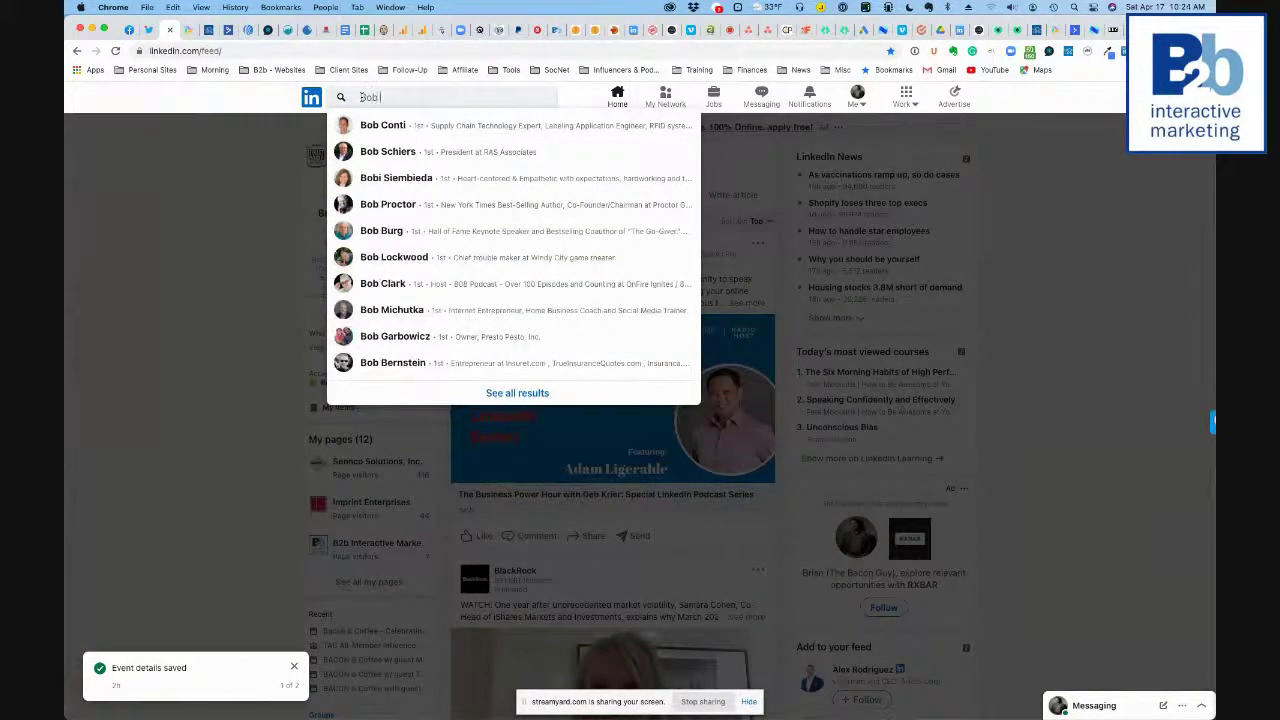
{"action": "type", "text": "Yo"}
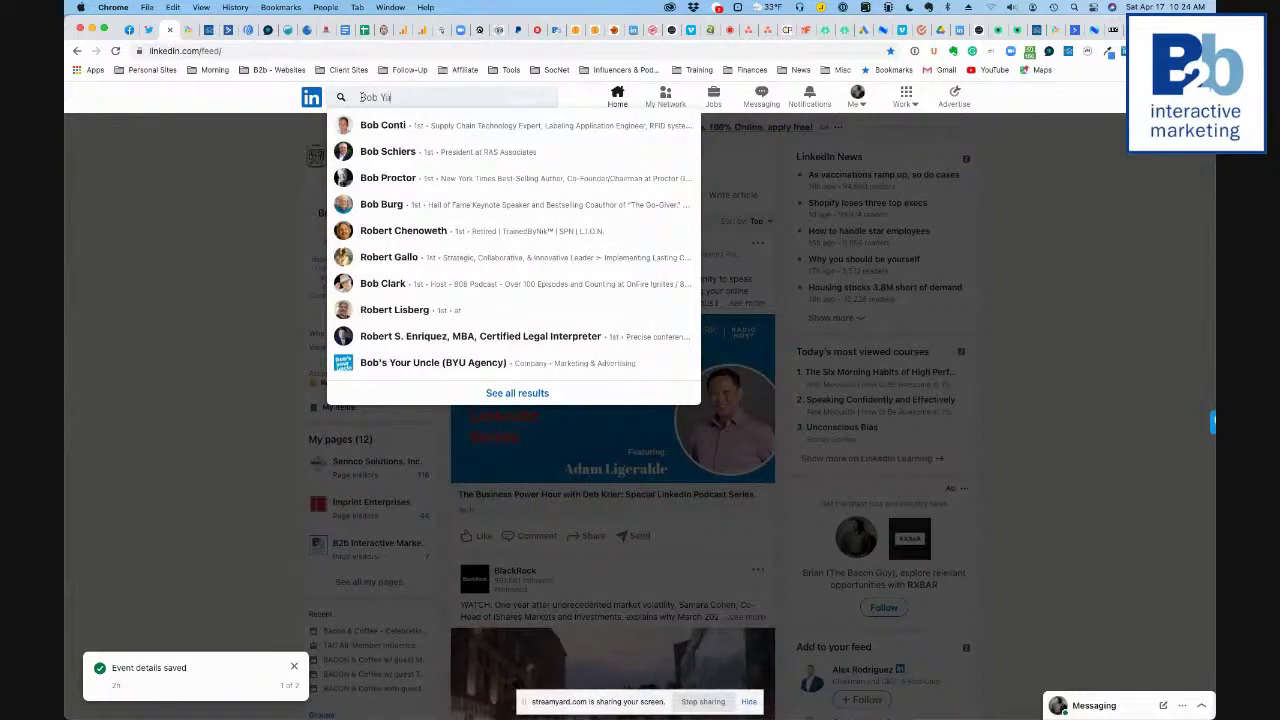
{"action": "key", "text": "BackSpace"}
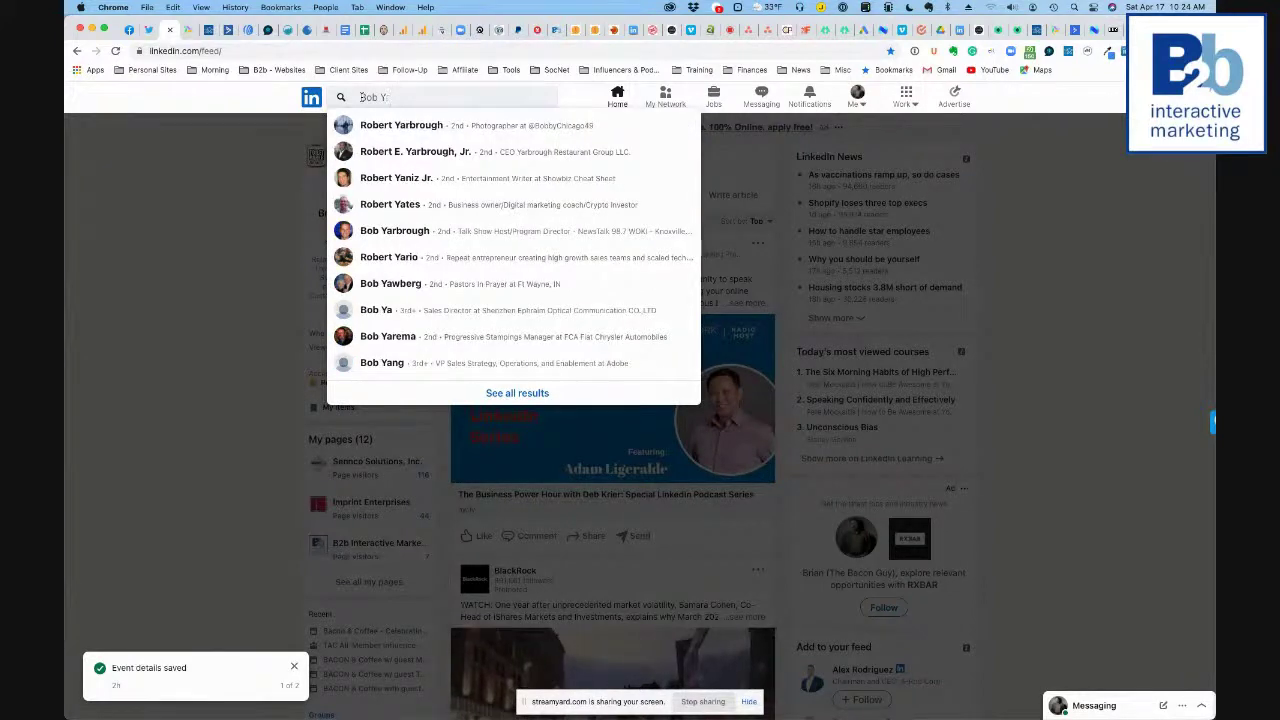
{"action": "type", "text": "ea"}
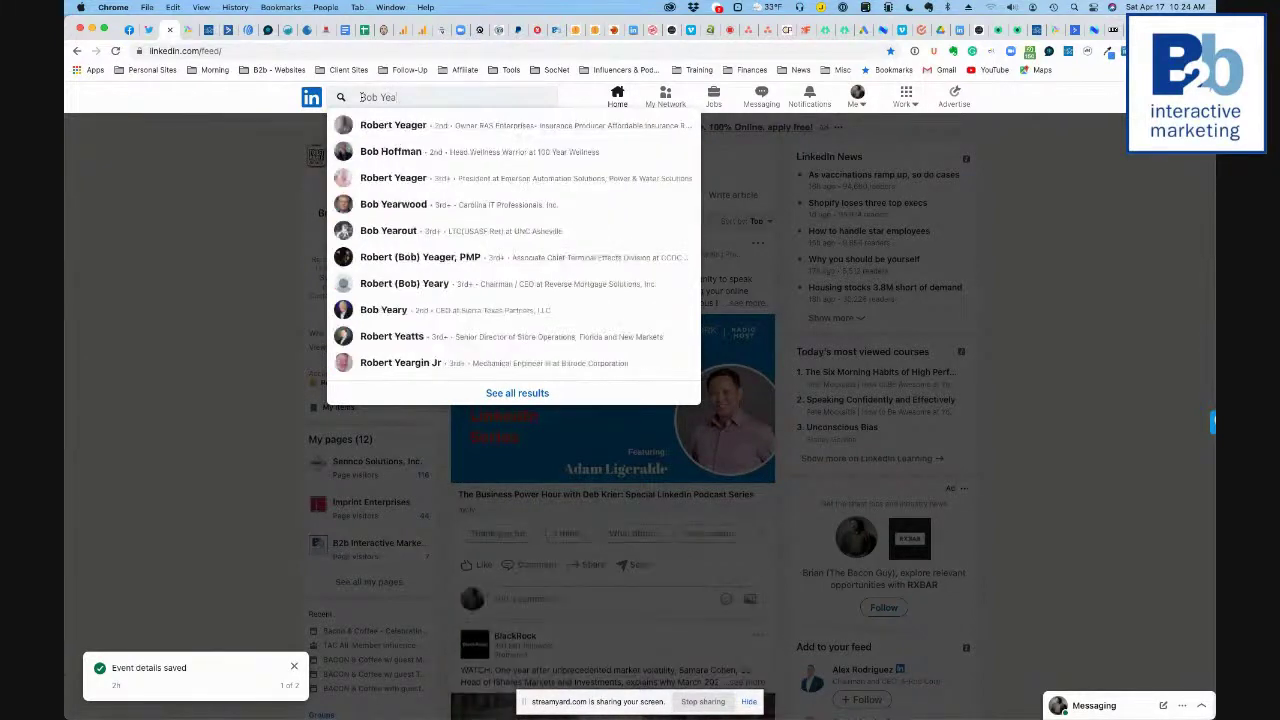
{"action": "key", "text": "Escape"}
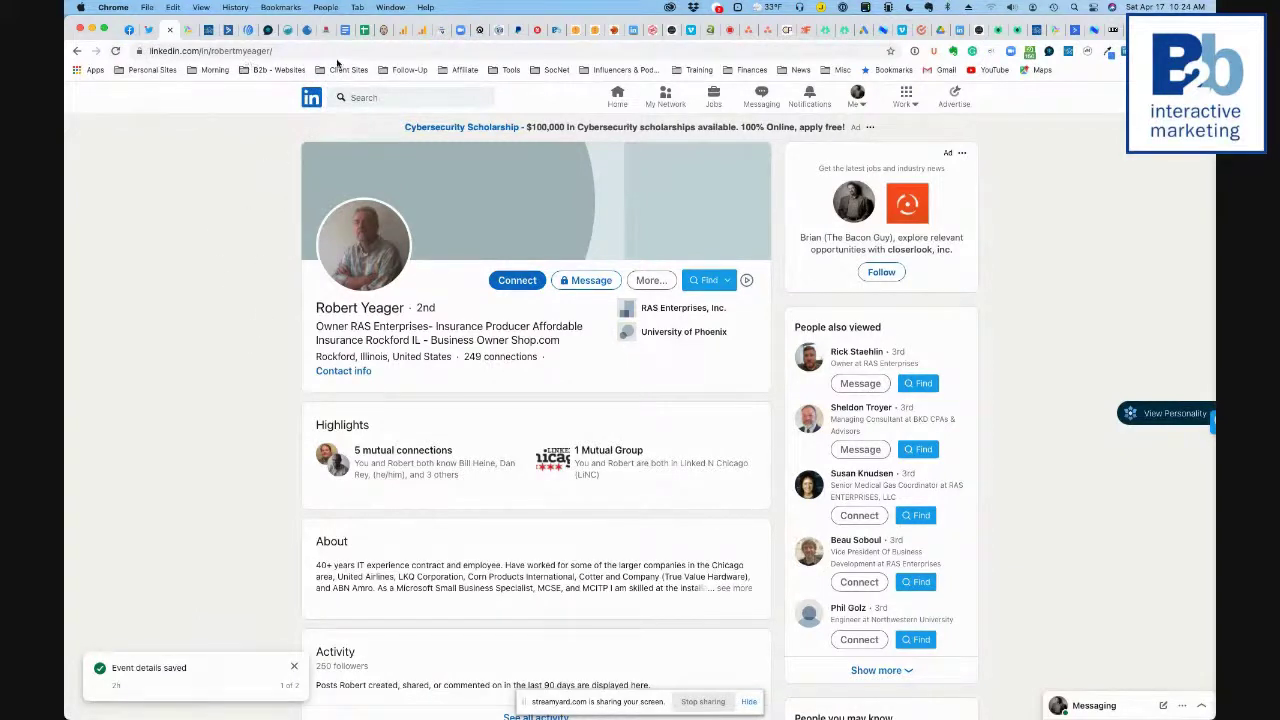
Step: Search LinkedIn for another connection by first name and open the coach, speaker and podcast host's profile
{"action": "left_click", "coordinate": [363, 97]}
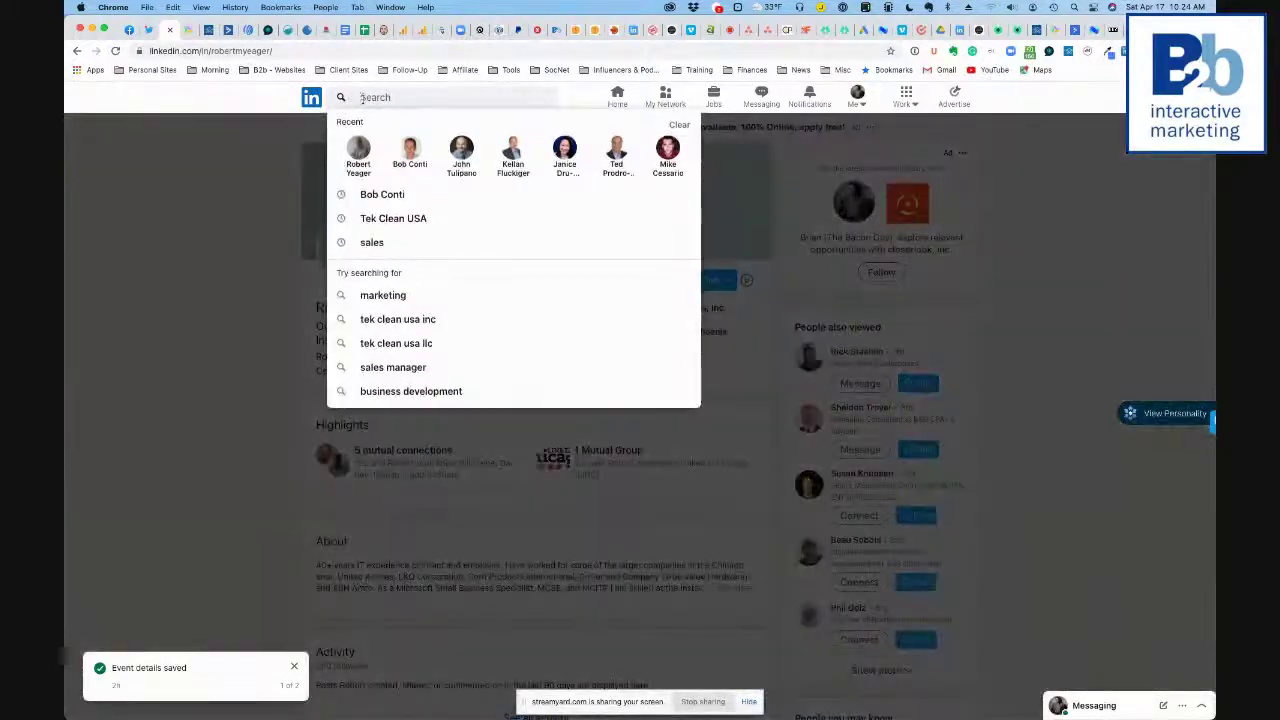
{"action": "type", "text": "t"}
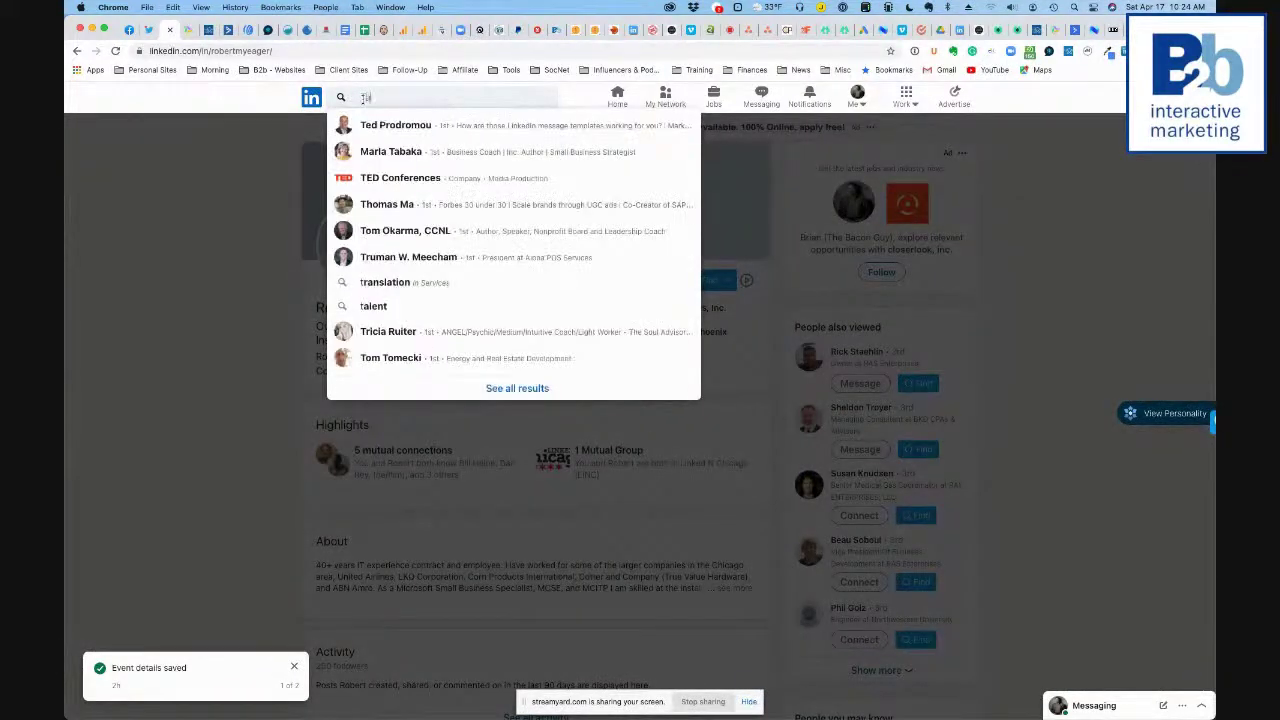
{"action": "type", "text": "amm"}
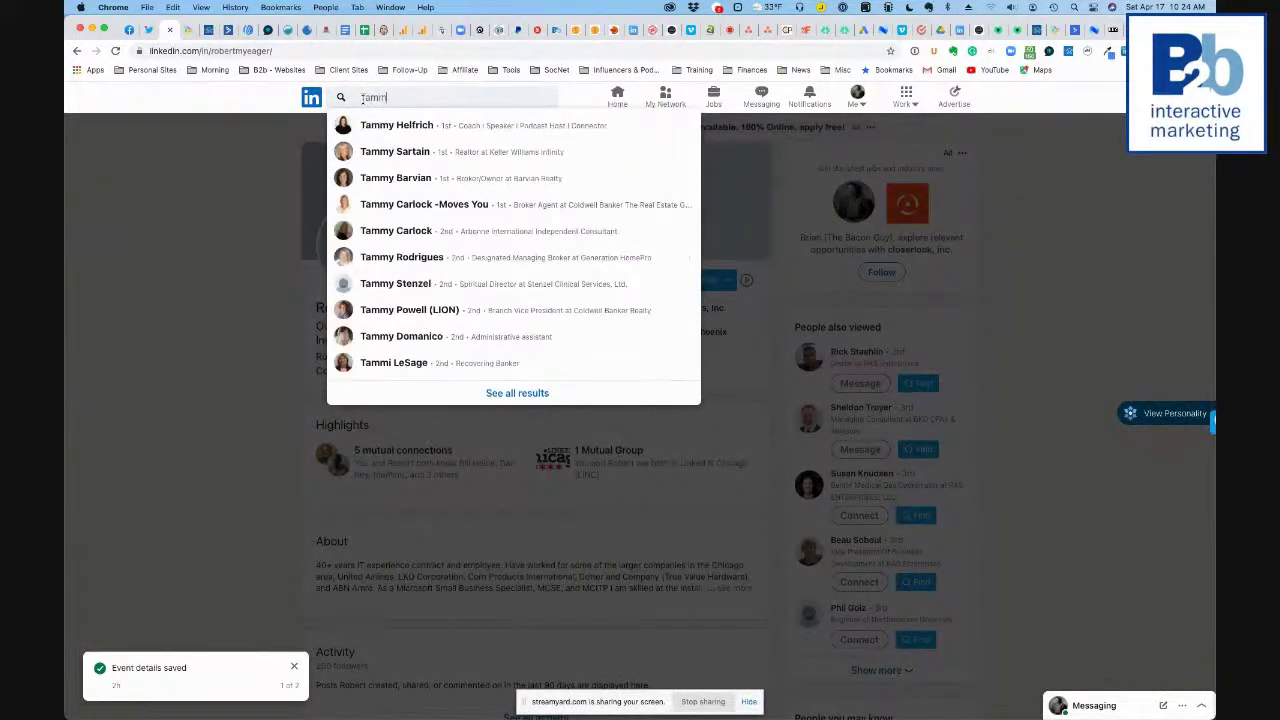
{"action": "left_click", "coordinate": [386, 126]}
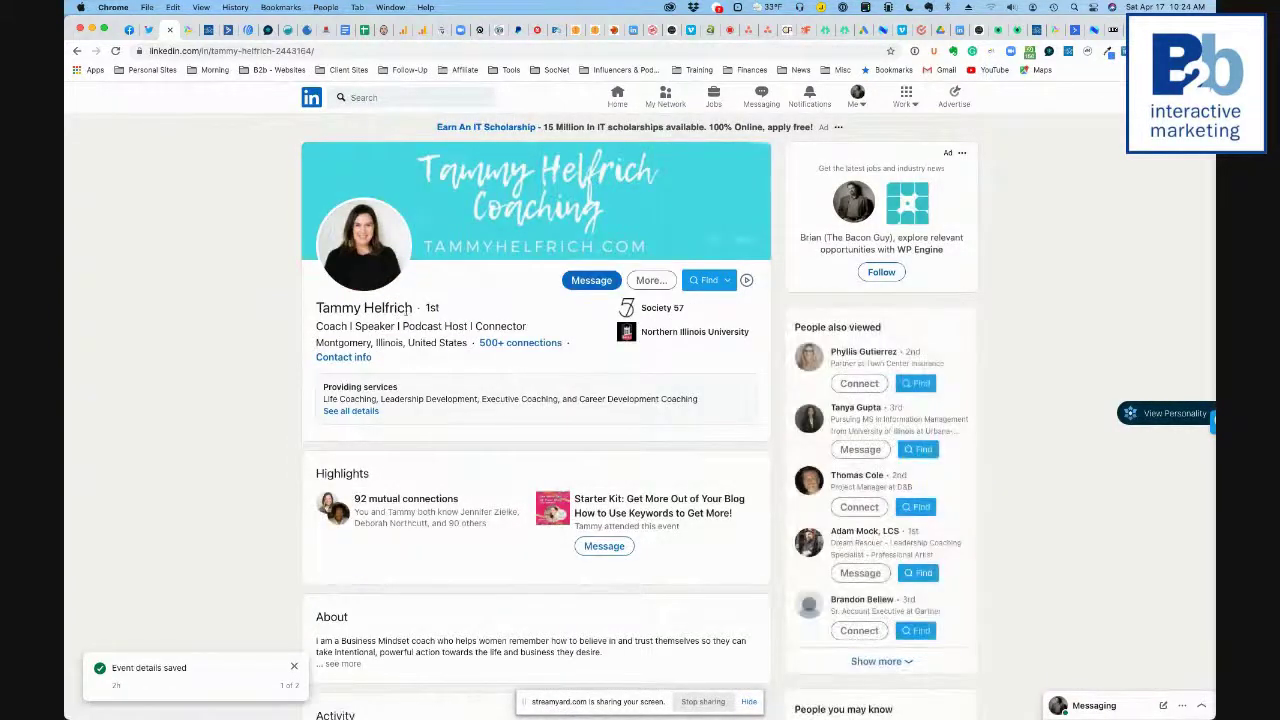
Step: Open the Nimble browser extension and look up the contact by selecting the full name on the LinkedIn profile
{"action": "triple_click", "coordinate": [392, 309]}
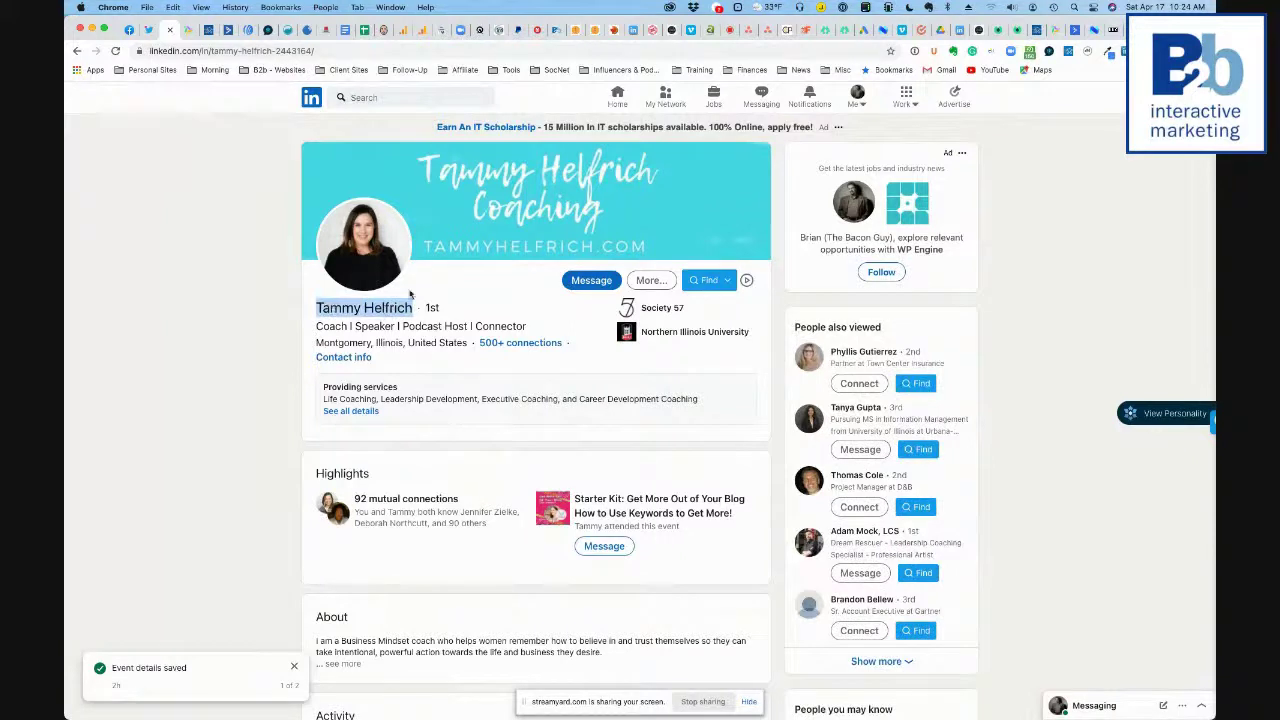
{"action": "left_click", "coordinate": [1070, 52]}
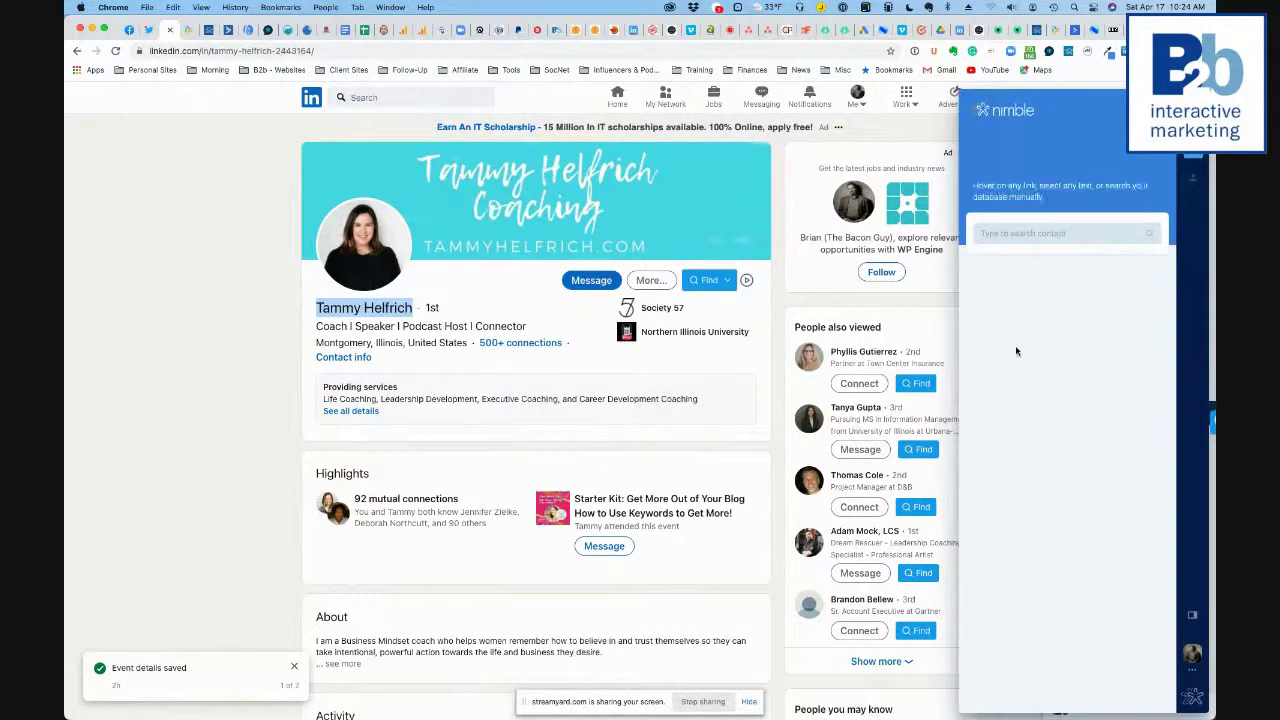
{"action": "left_click_drag", "start_coordinate": [412, 309], "coordinate": [330, 305]}
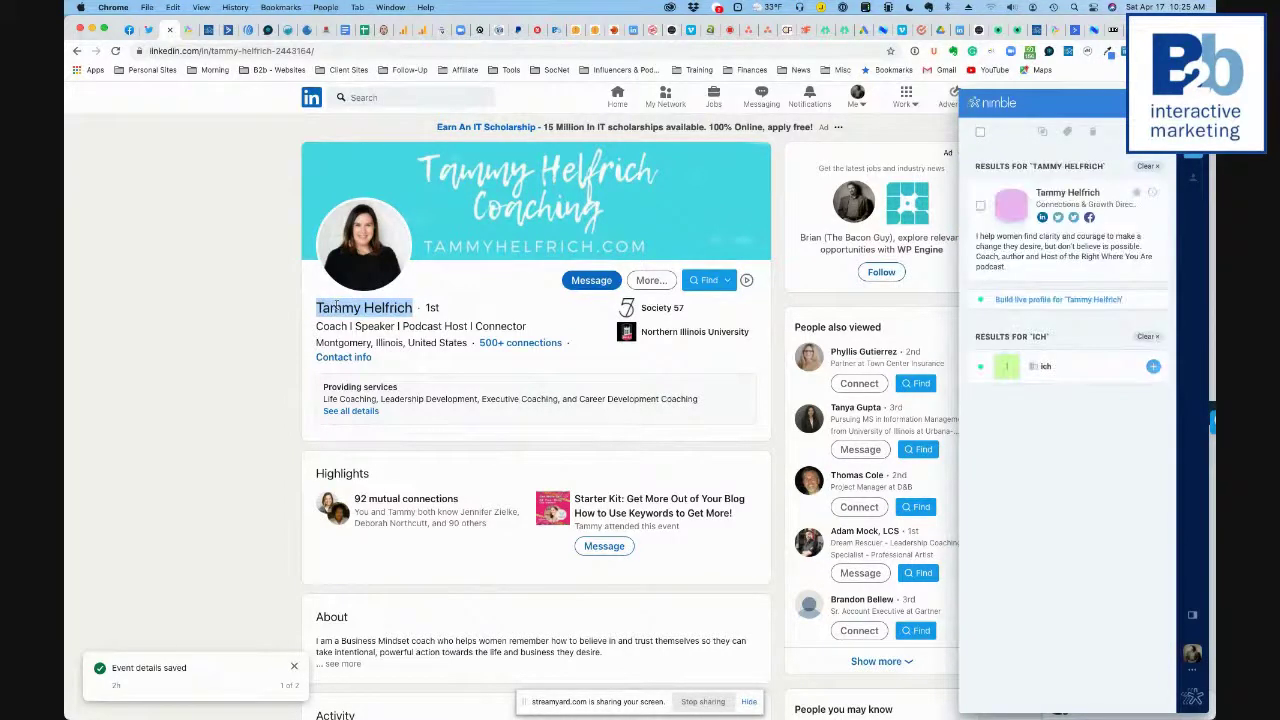
Step: Open the matching contact's record in the extension, mark it as important and start a new note for it
{"action": "left_click", "coordinate": [1068, 193]}
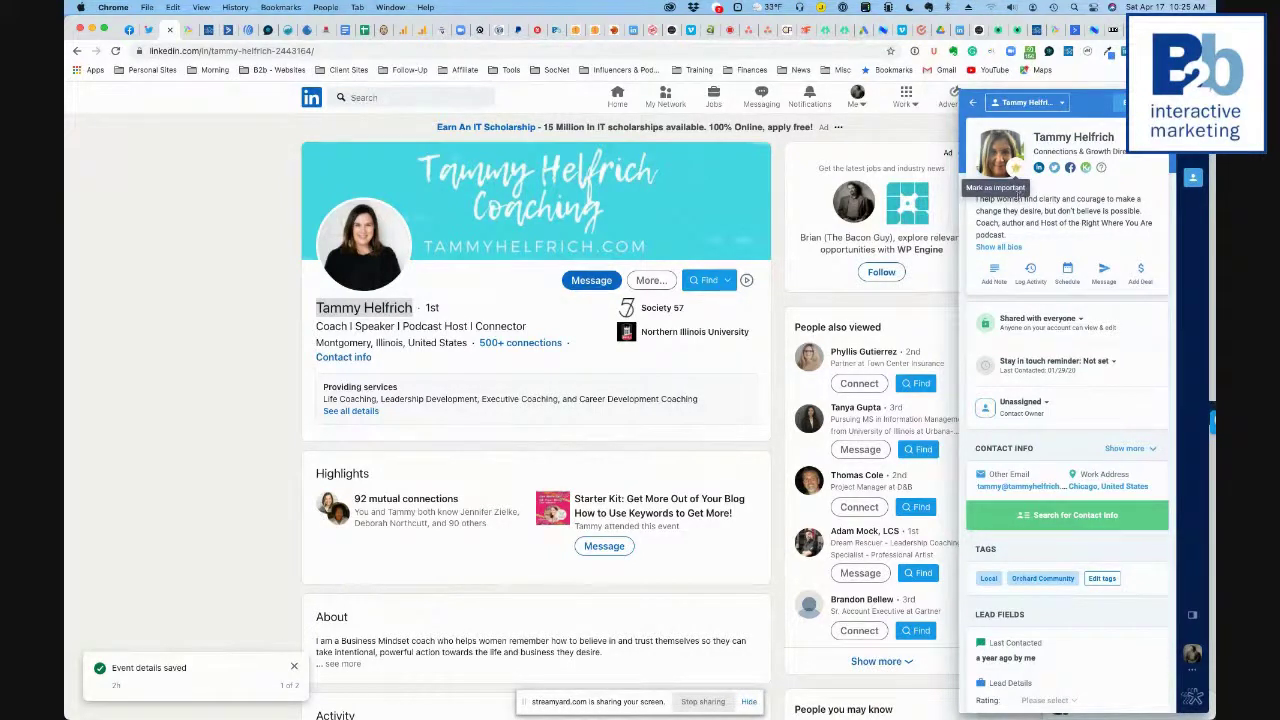
{"action": "left_click", "coordinate": [994, 272]}
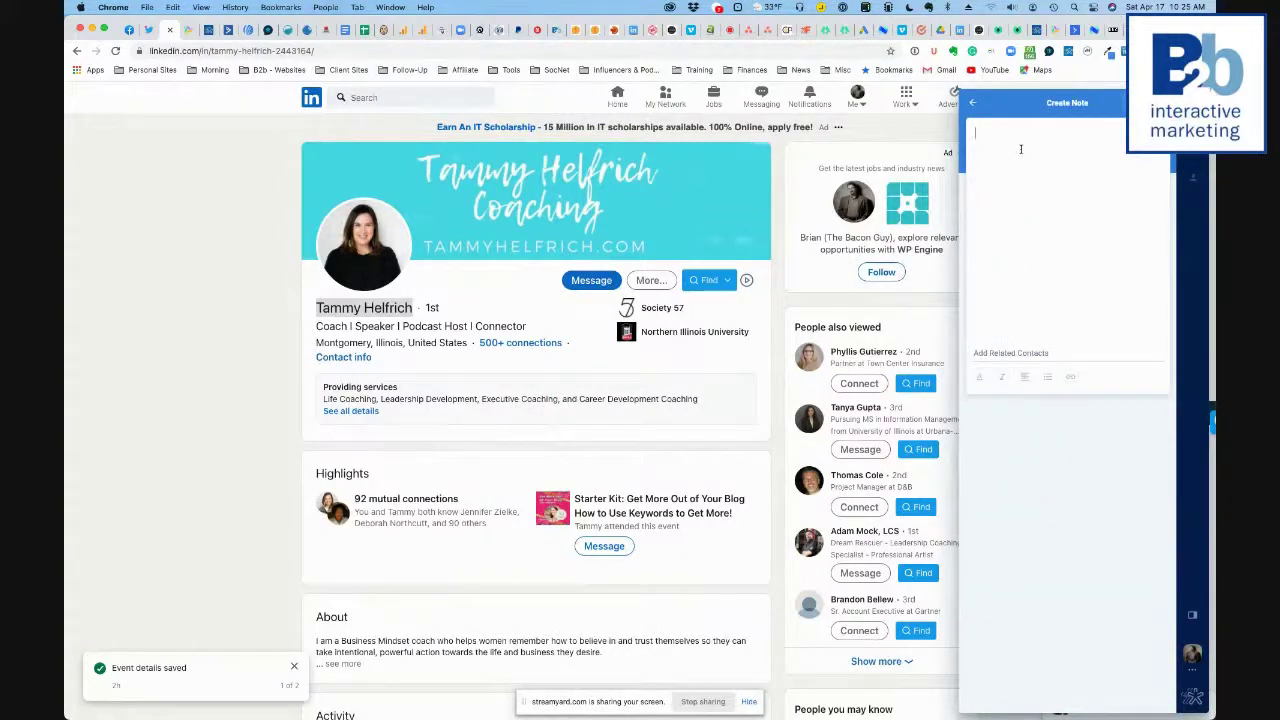
{"action": "type", "text": "Tammy Attendee"}
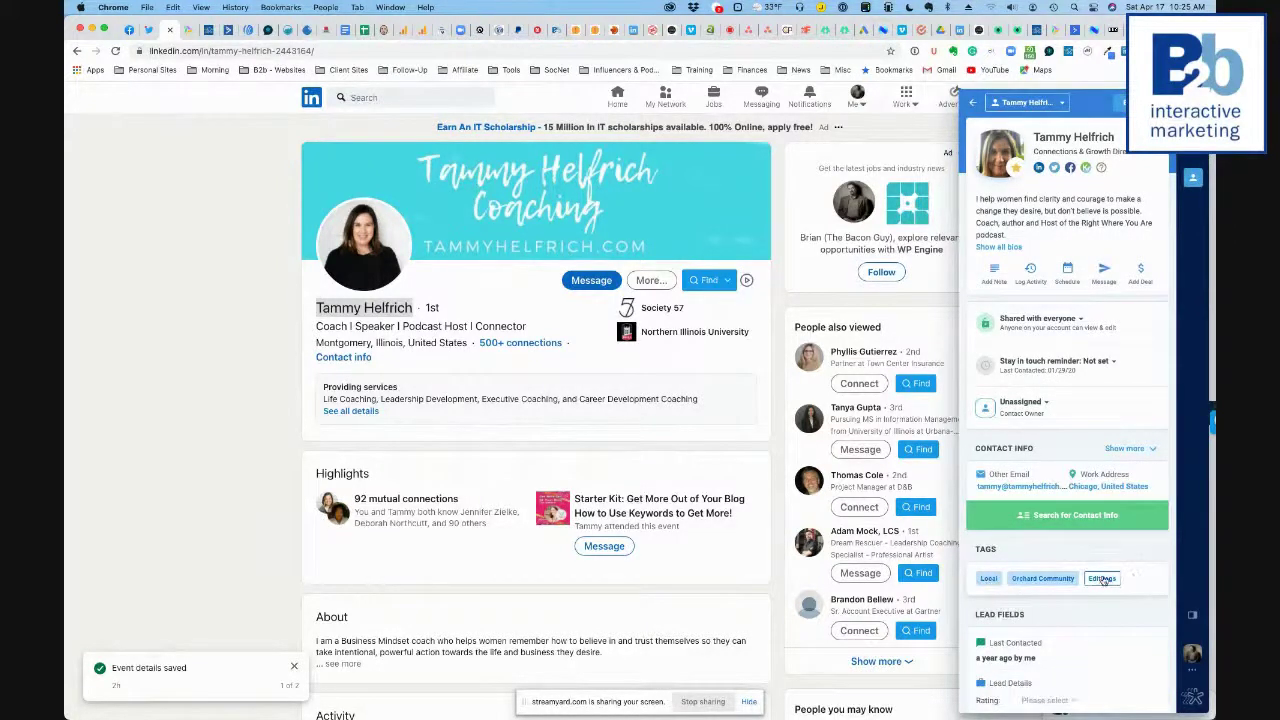
Step: Open the contact's tags for editing and look up existing tags starting with B
{"action": "left_click", "coordinate": [1118, 580]}
{"action": "left_click", "coordinate": [991, 620]}
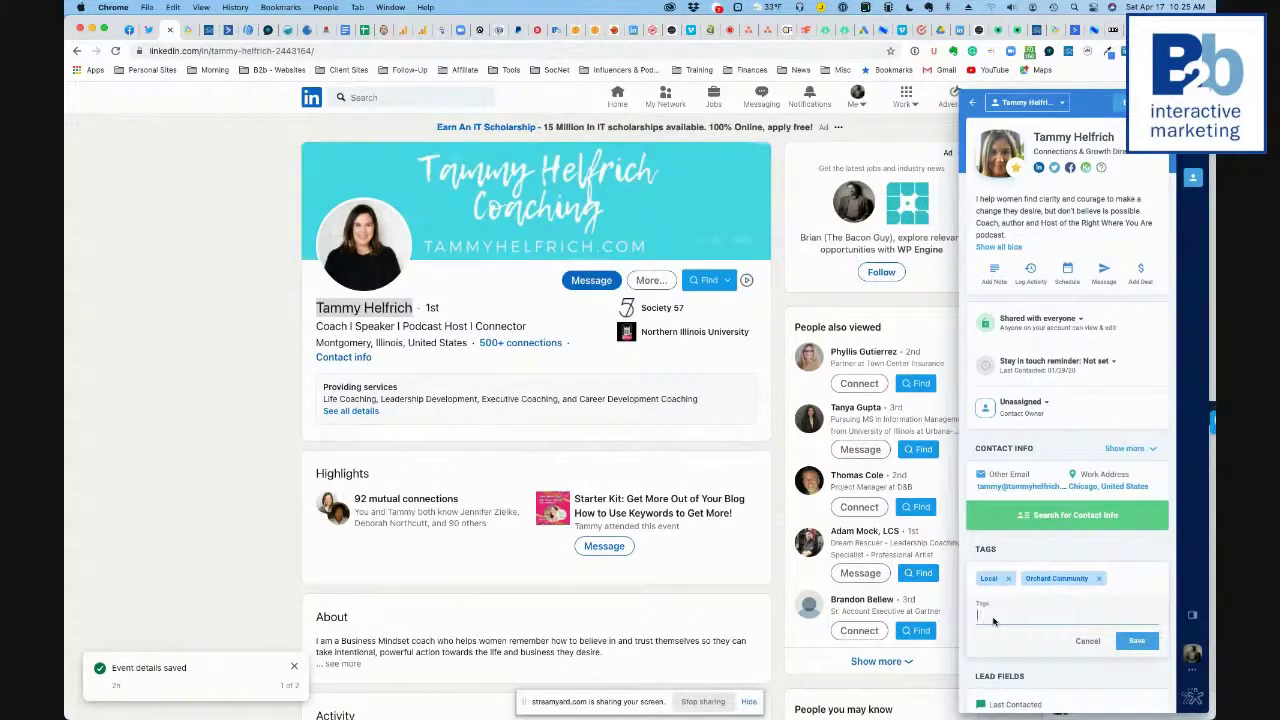
{"action": "type", "text": "B"}
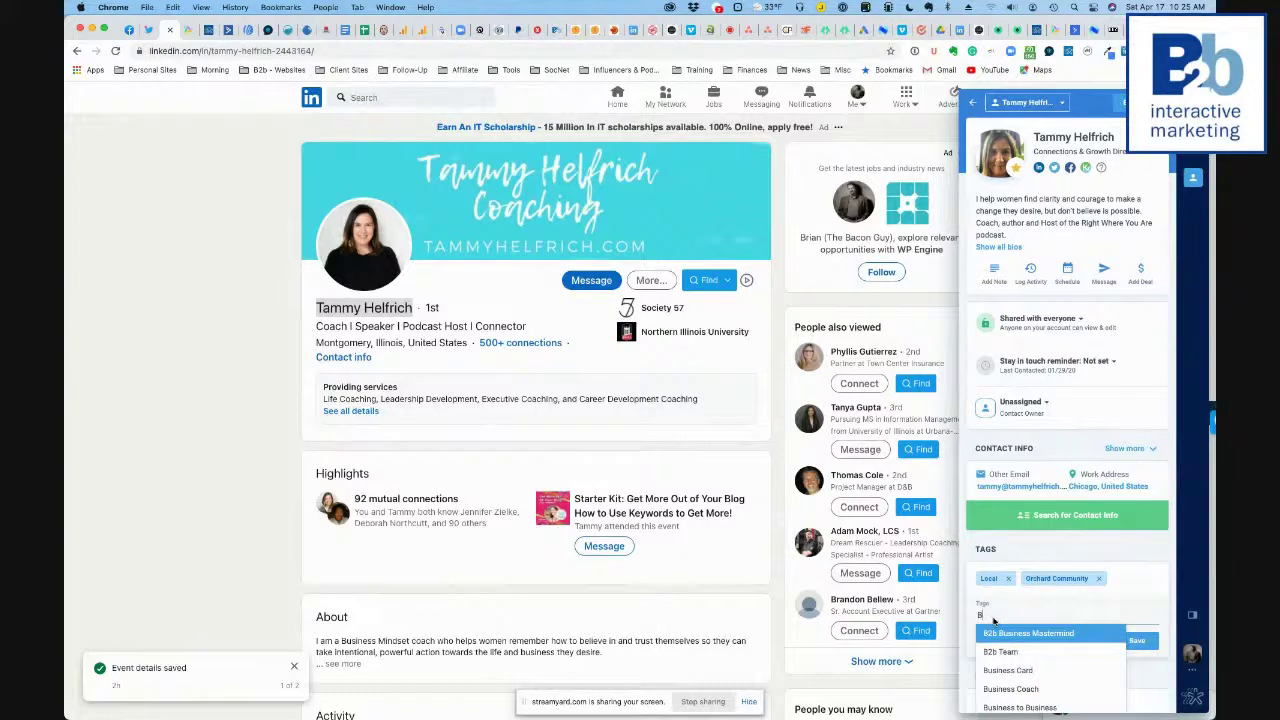
{"action": "left_click", "coordinate": [1083, 594]}
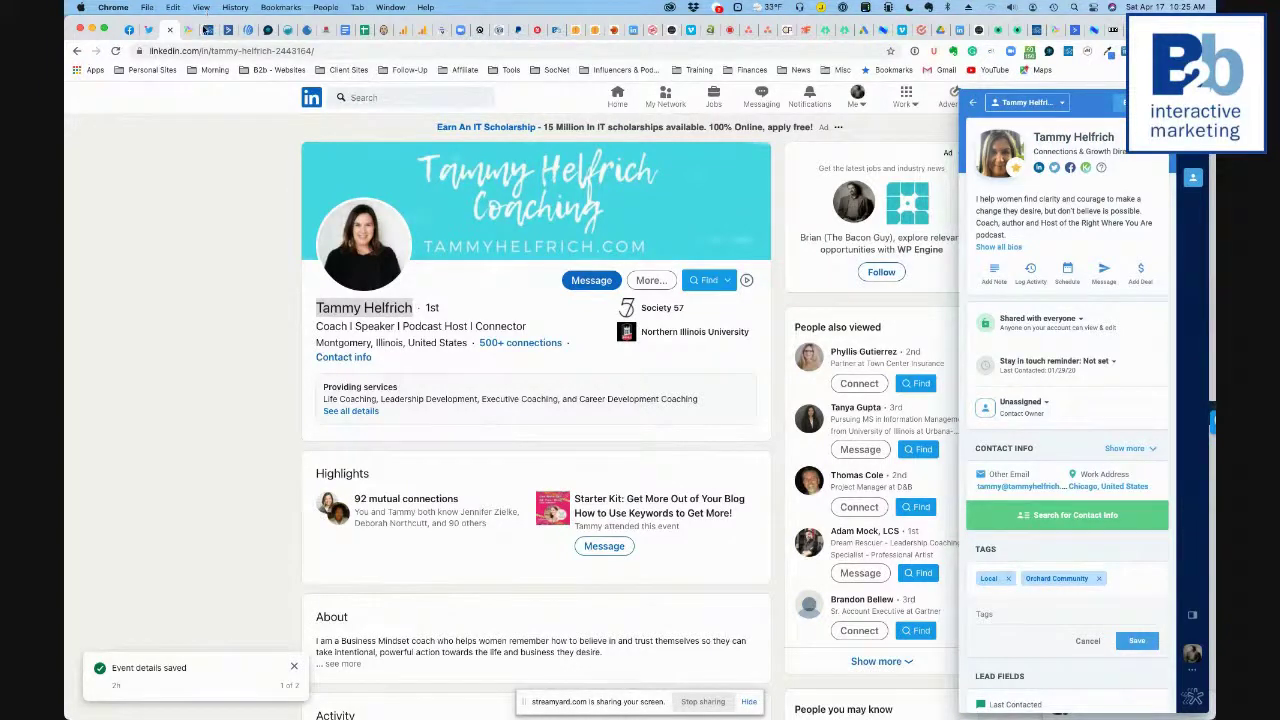
Step: Switch to the Nimble web app, show the Marked Important contacts and browse the list through page 8
{"action": "left_click", "coordinate": [208, 30]}
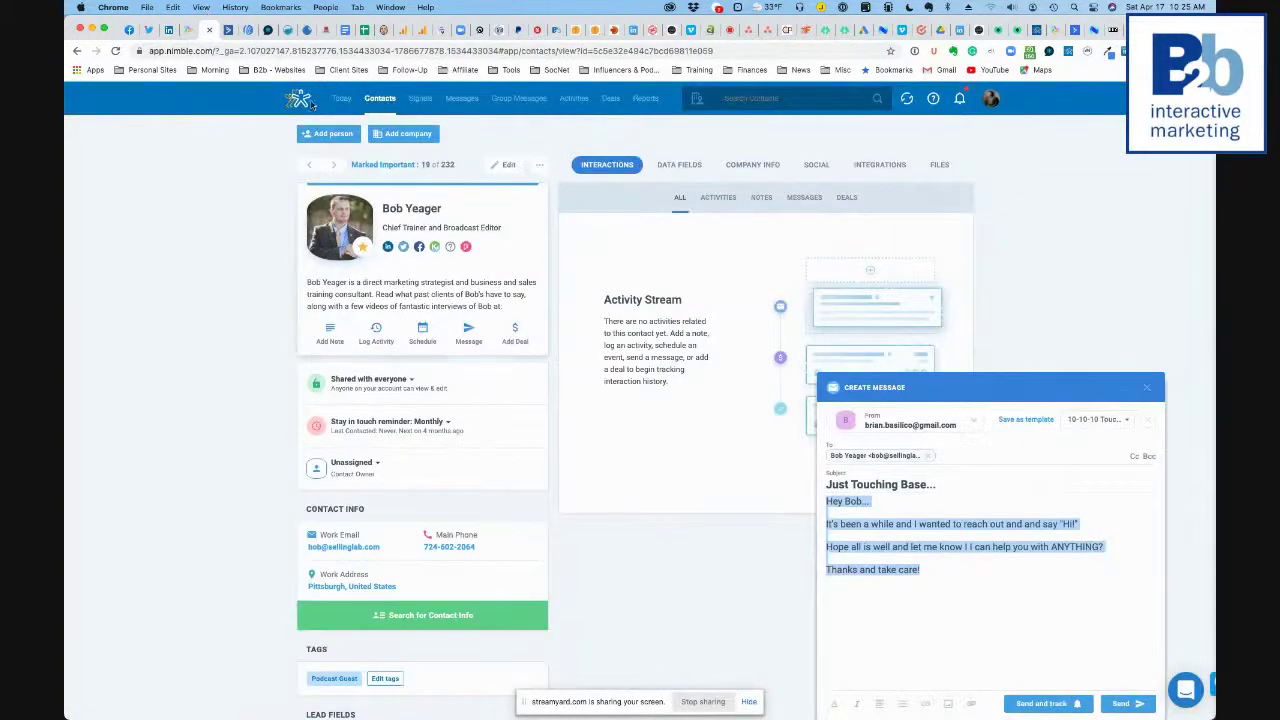
{"action": "left_click", "coordinate": [379, 98]}
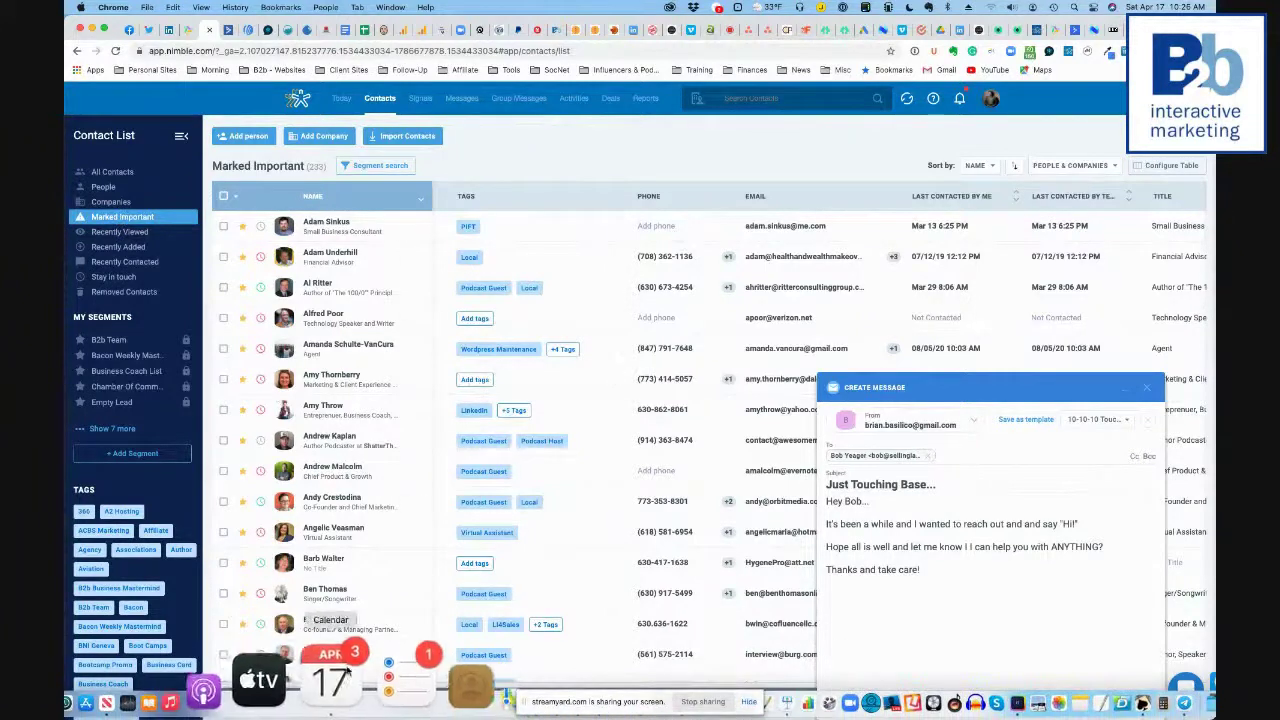
{"action": "left_click", "coordinate": [327, 706]}
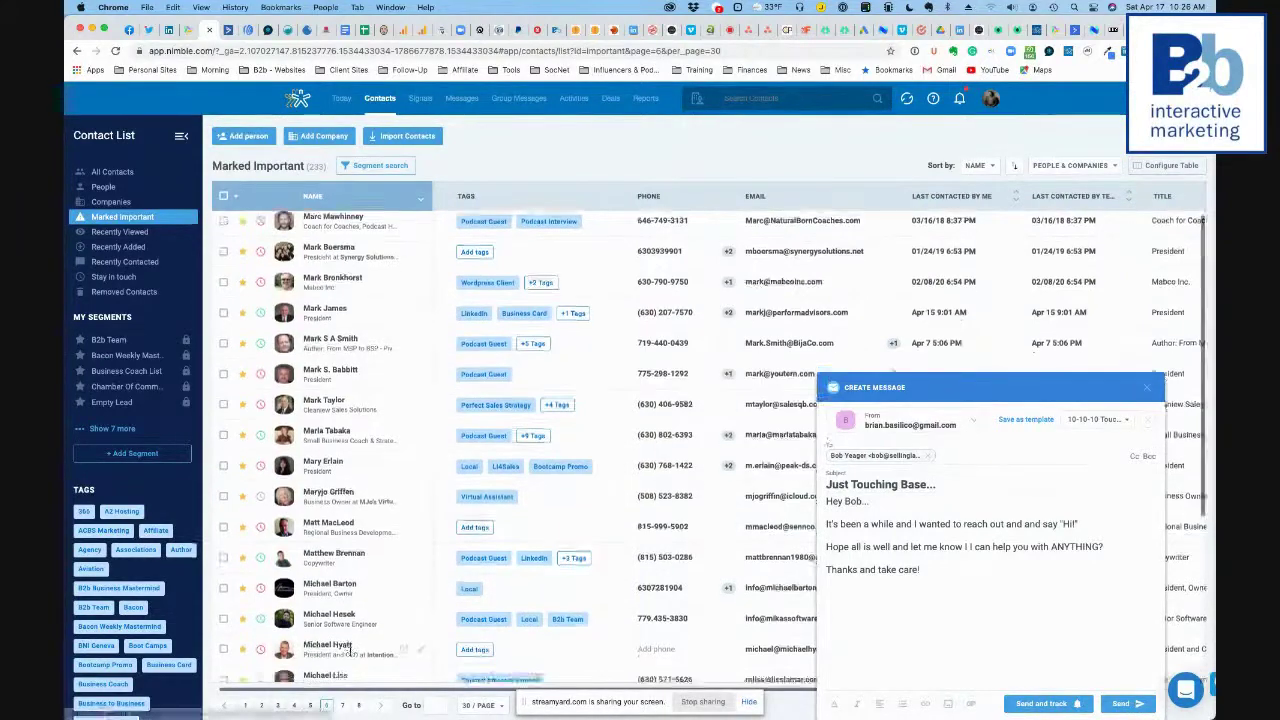
{"action": "scroll", "coordinate": [340, 706], "scroll_direction": "down", "scroll_amount": 5}
{"action": "left_click", "coordinate": [359, 706]}
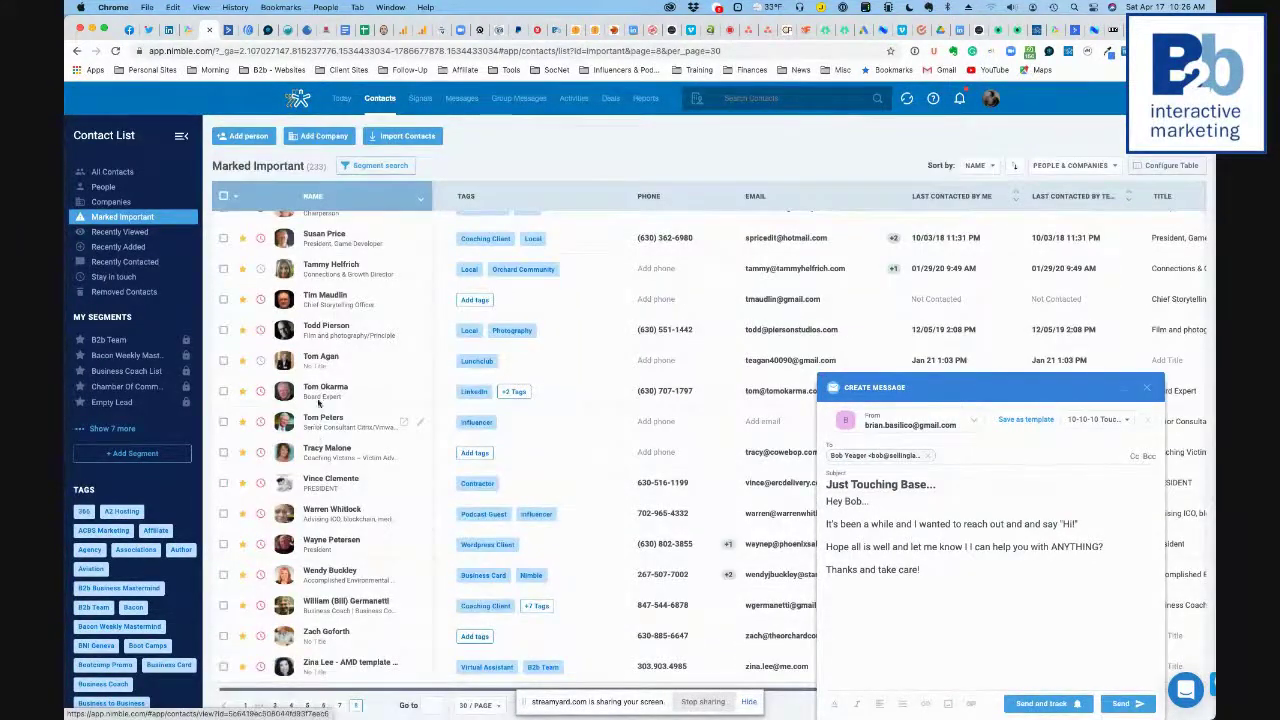
{"action": "scroll", "coordinate": [318, 352], "scroll_direction": "up", "scroll_amount": 2}
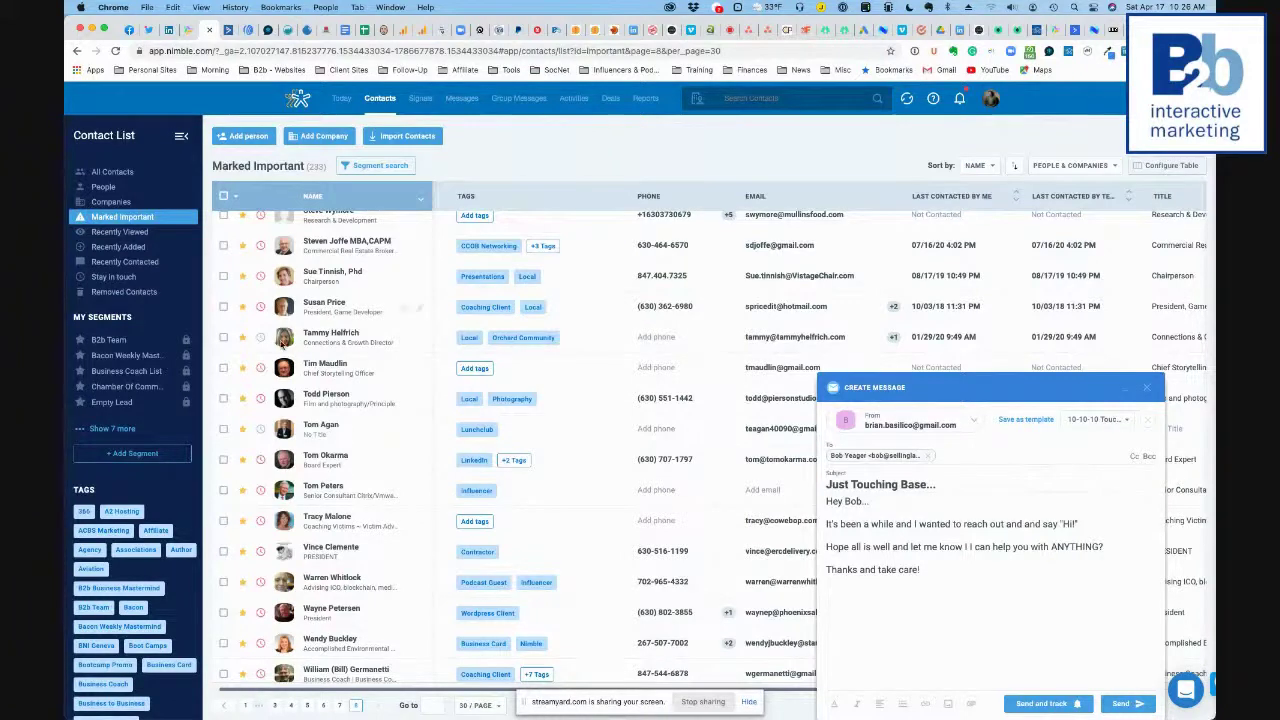
Step: Filter the contact list by the Coaching Client and Church tags
{"action": "scroll", "coordinate": [93, 594], "scroll_direction": "down", "scroll_amount": 4}
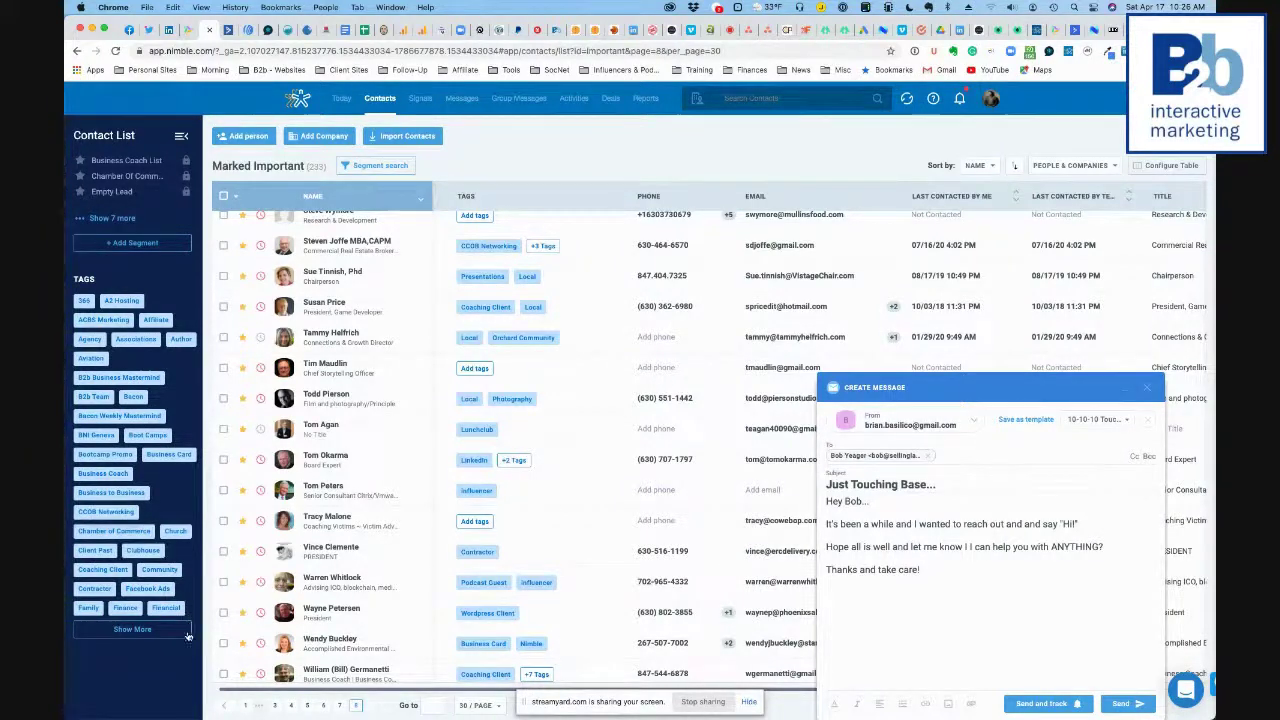
{"action": "left_click", "coordinate": [96, 569]}
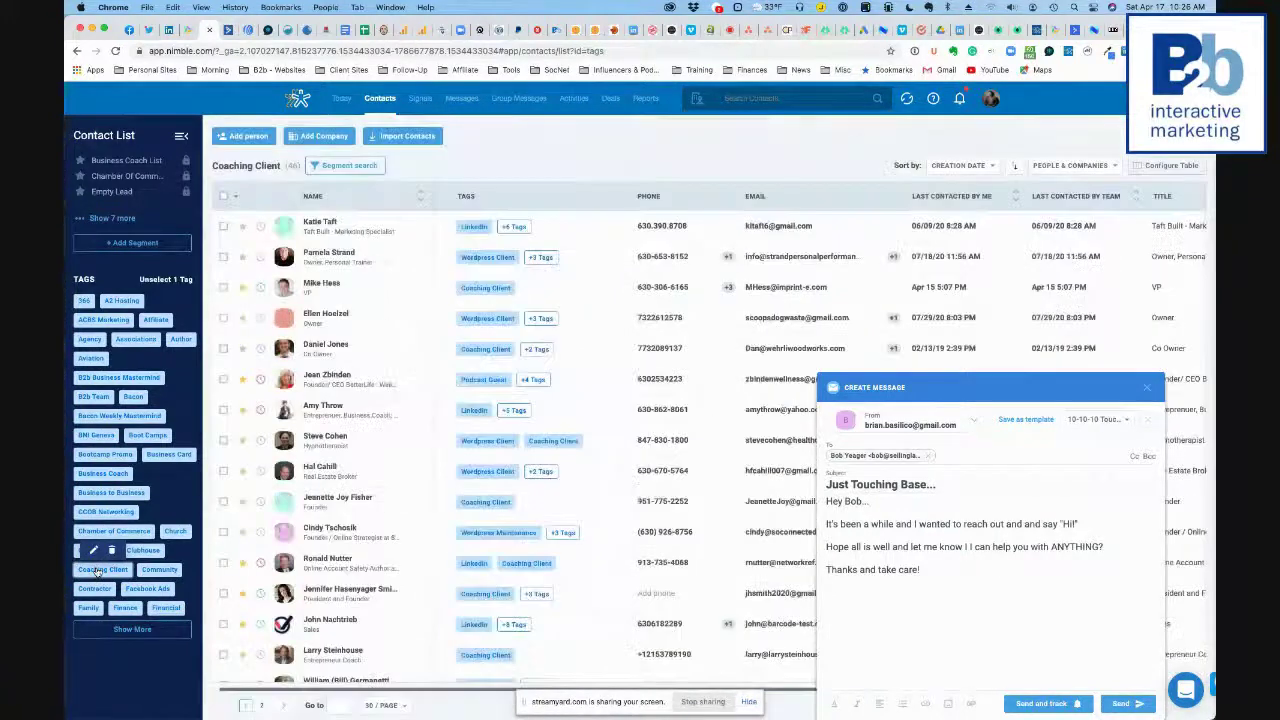
{"action": "left_click", "coordinate": [174, 531]}
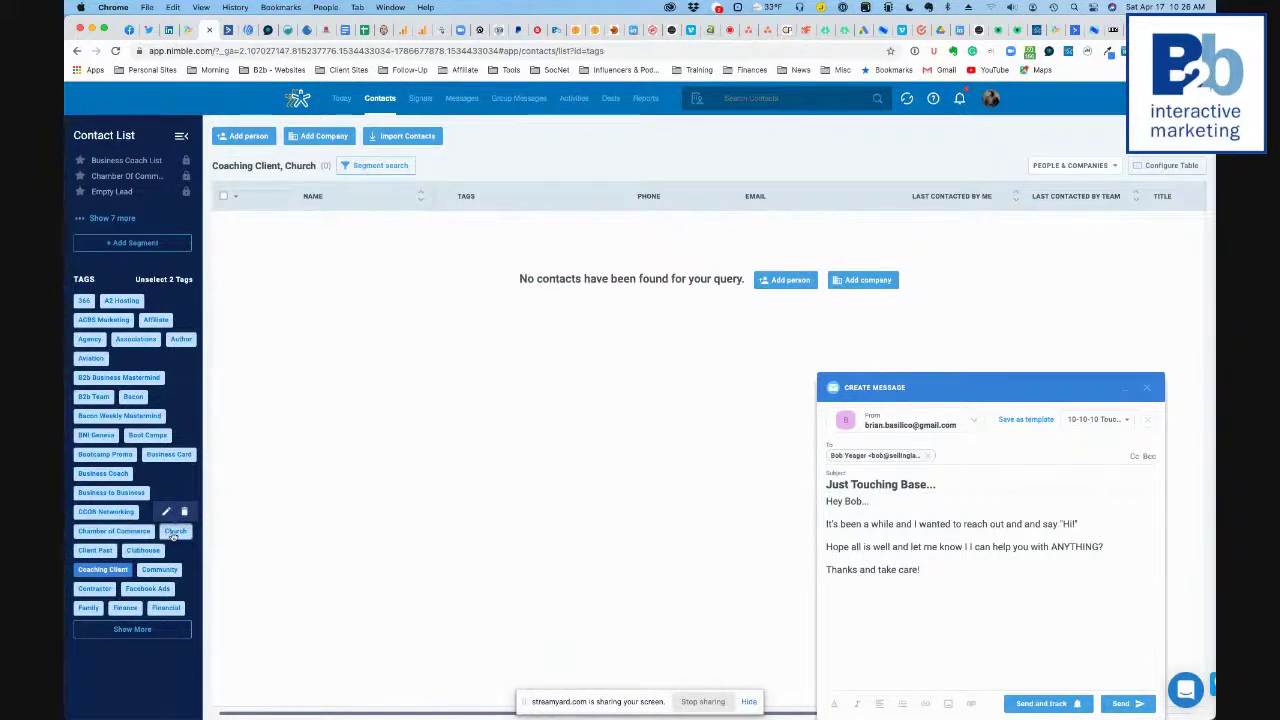
Step: Add the Orchard Community tag to the contact filter from the full list of tags
{"action": "left_click", "coordinate": [132, 629]}
{"action": "scroll", "coordinate": [287, 563], "scroll_direction": "down", "scroll_amount": 10}
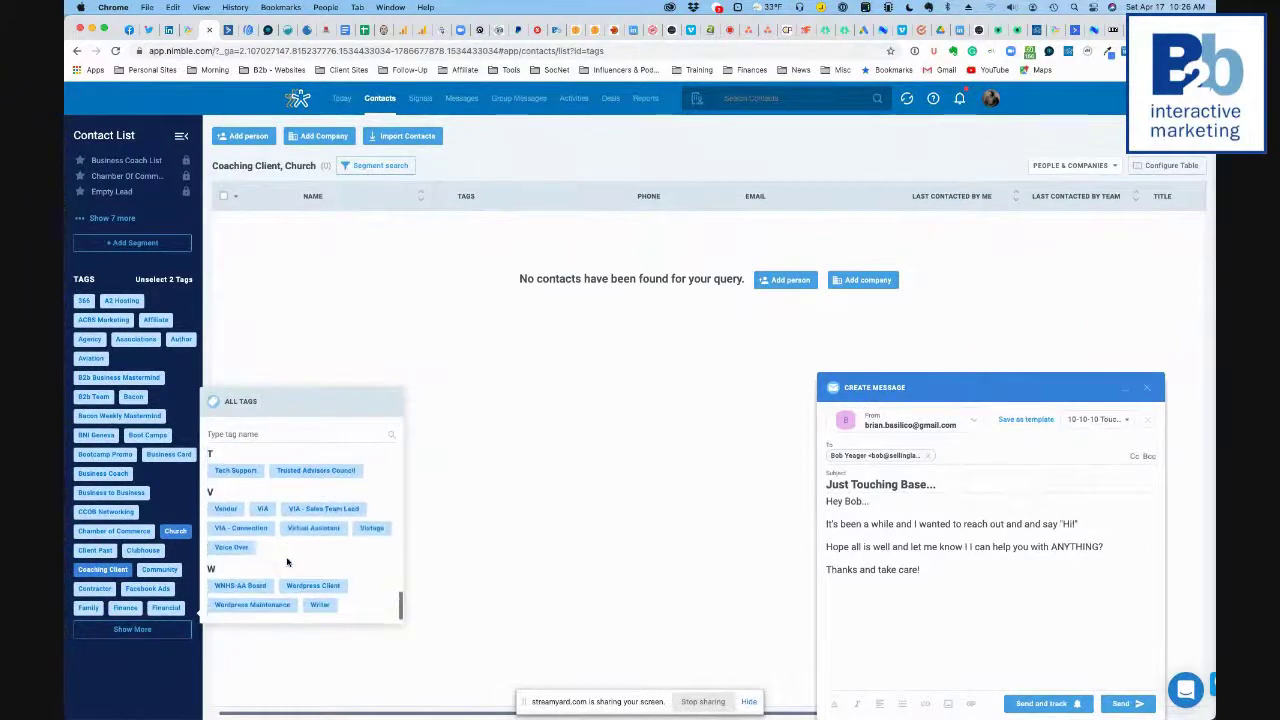
{"action": "scroll", "coordinate": [287, 560], "scroll_direction": "up", "scroll_amount": 1}
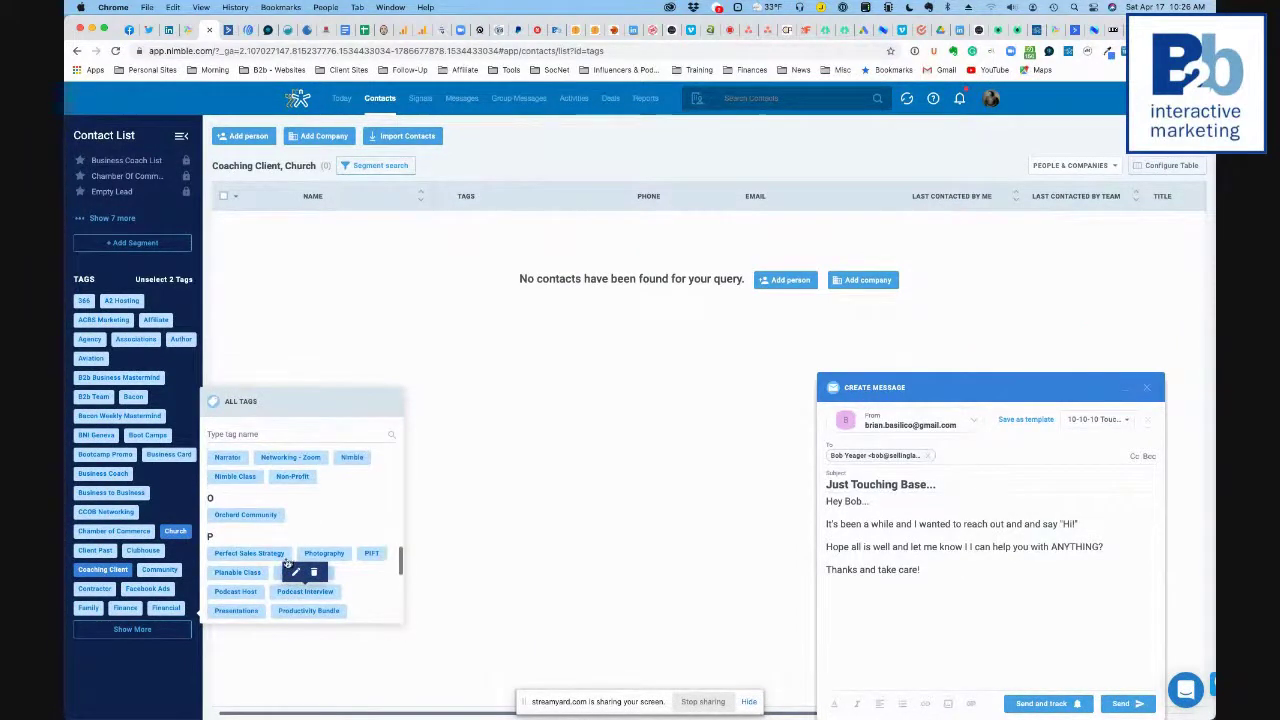
{"action": "left_click", "coordinate": [246, 515]}
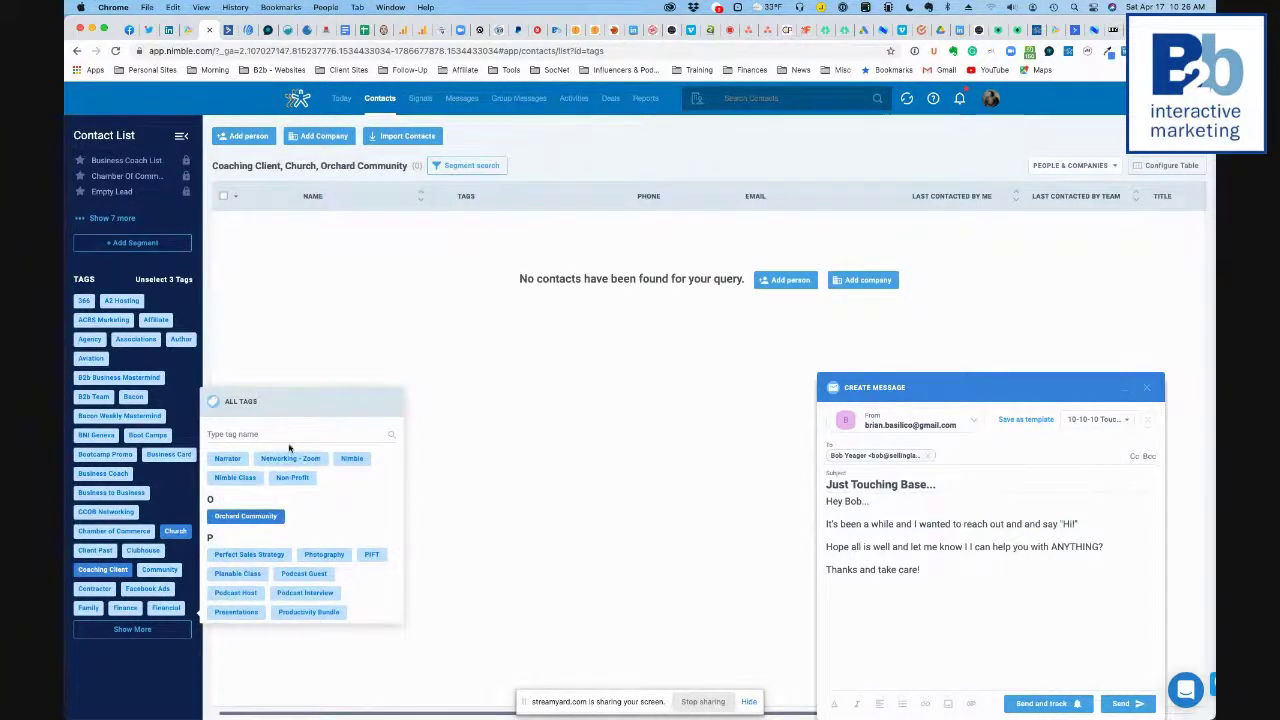
Step: Remove the Church and Coaching Client tags from the filter and close the full tag list
{"action": "scroll", "coordinate": [365, 490], "scroll_direction": "up", "scroll_amount": 10}
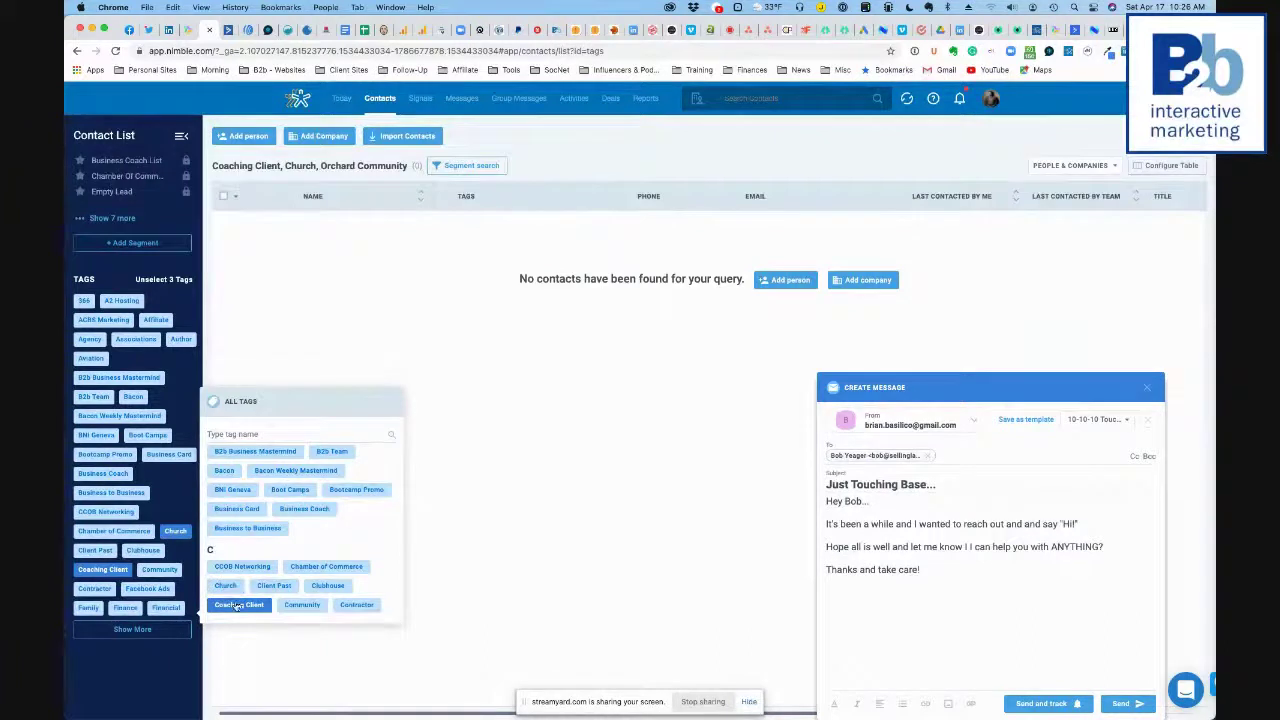
{"action": "left_click", "coordinate": [225, 585]}
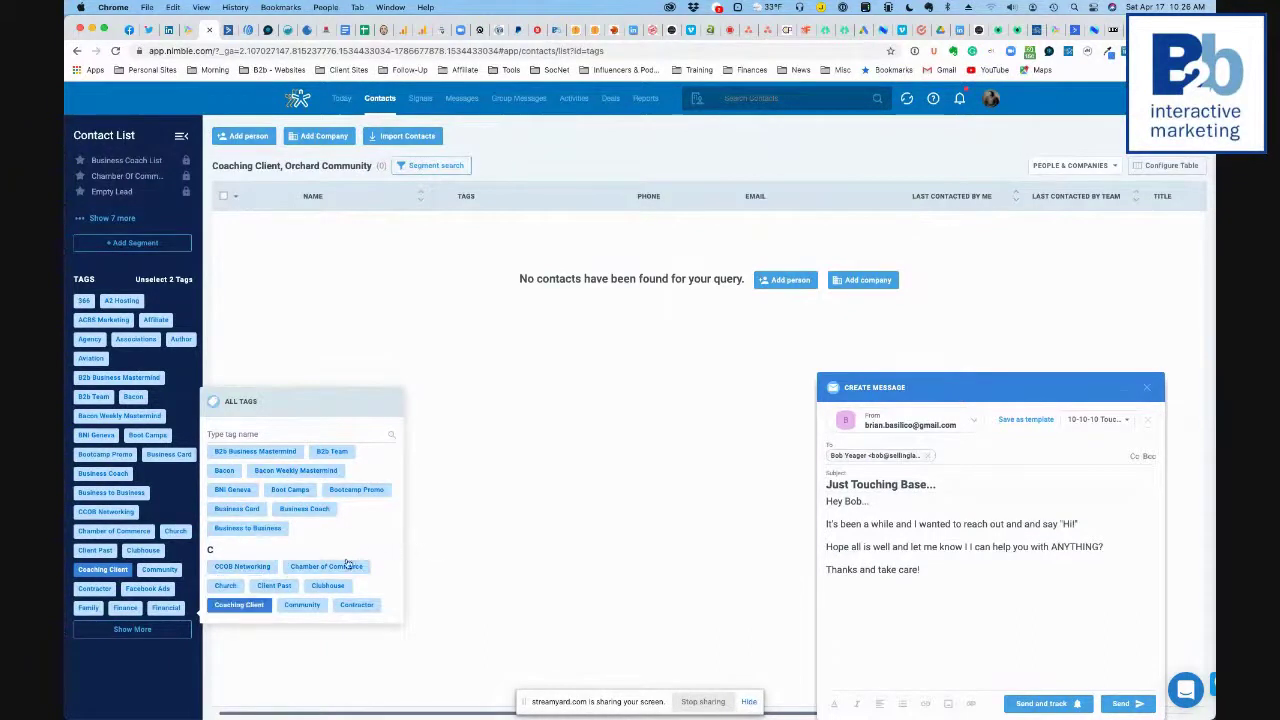
{"action": "left_click", "coordinate": [245, 604]}
{"action": "scroll", "coordinate": [305, 555], "scroll_direction": "down", "scroll_amount": 10}
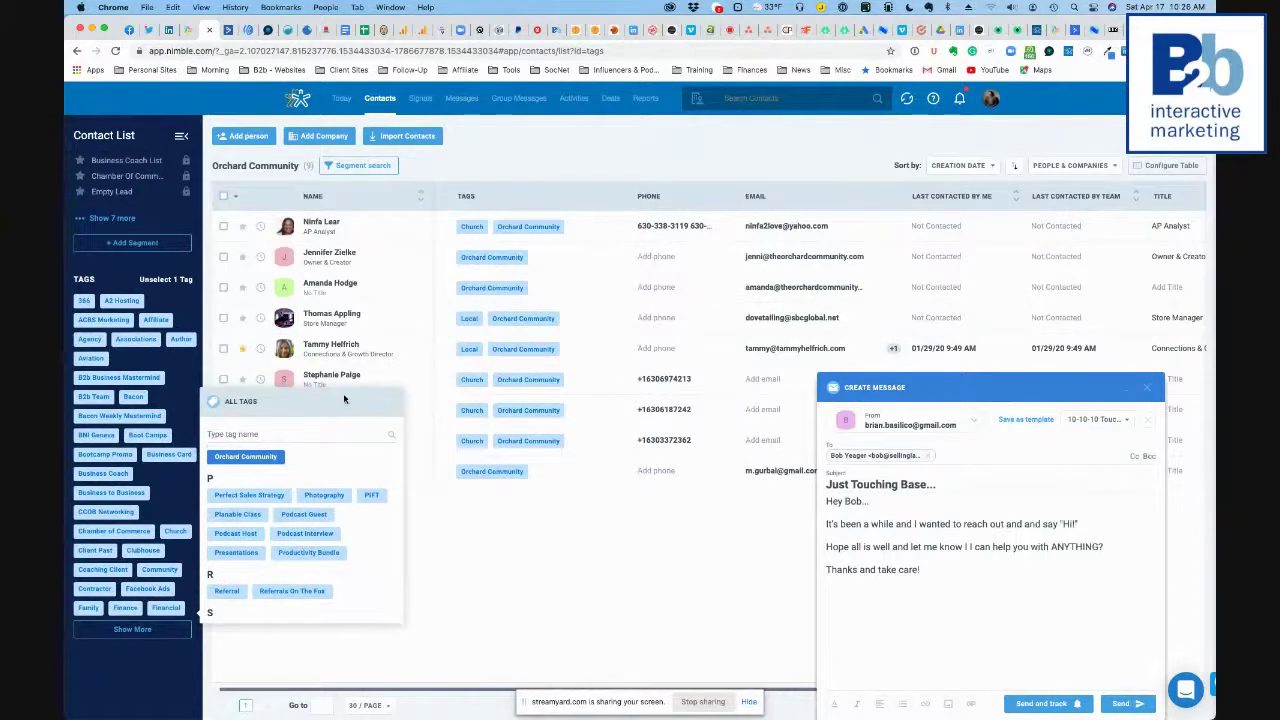
{"action": "left_click", "coordinate": [659, 548]}
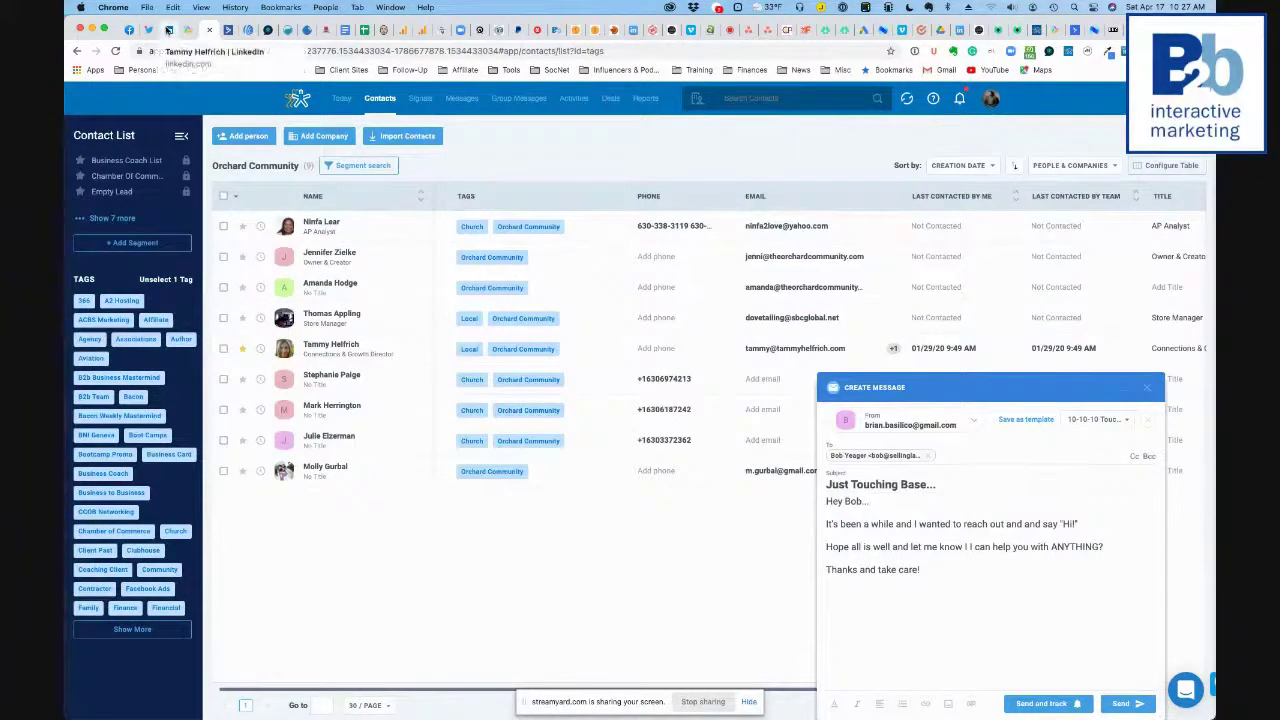
Step: Open the lunchclub.com/invite page in a new browser tab and look over its invite options
{"action": "left_click", "coordinate": [162, 30]}
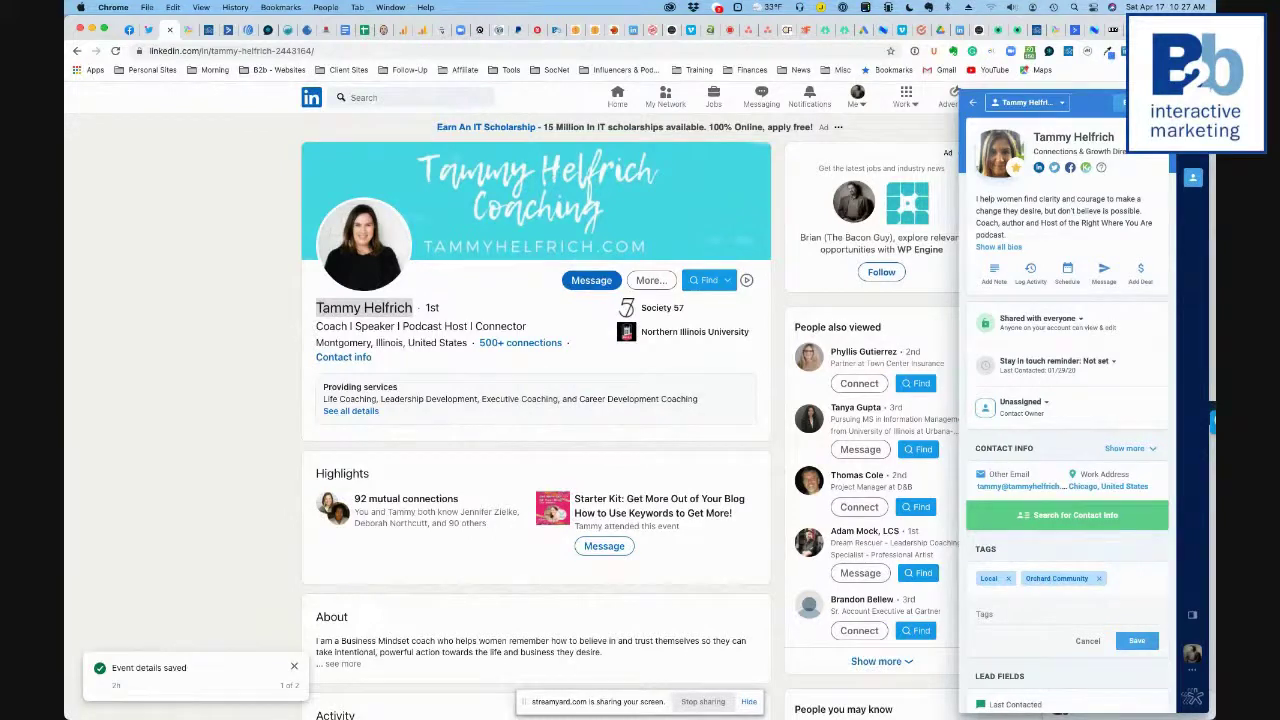
{"action": "key", "text": "super+t"}
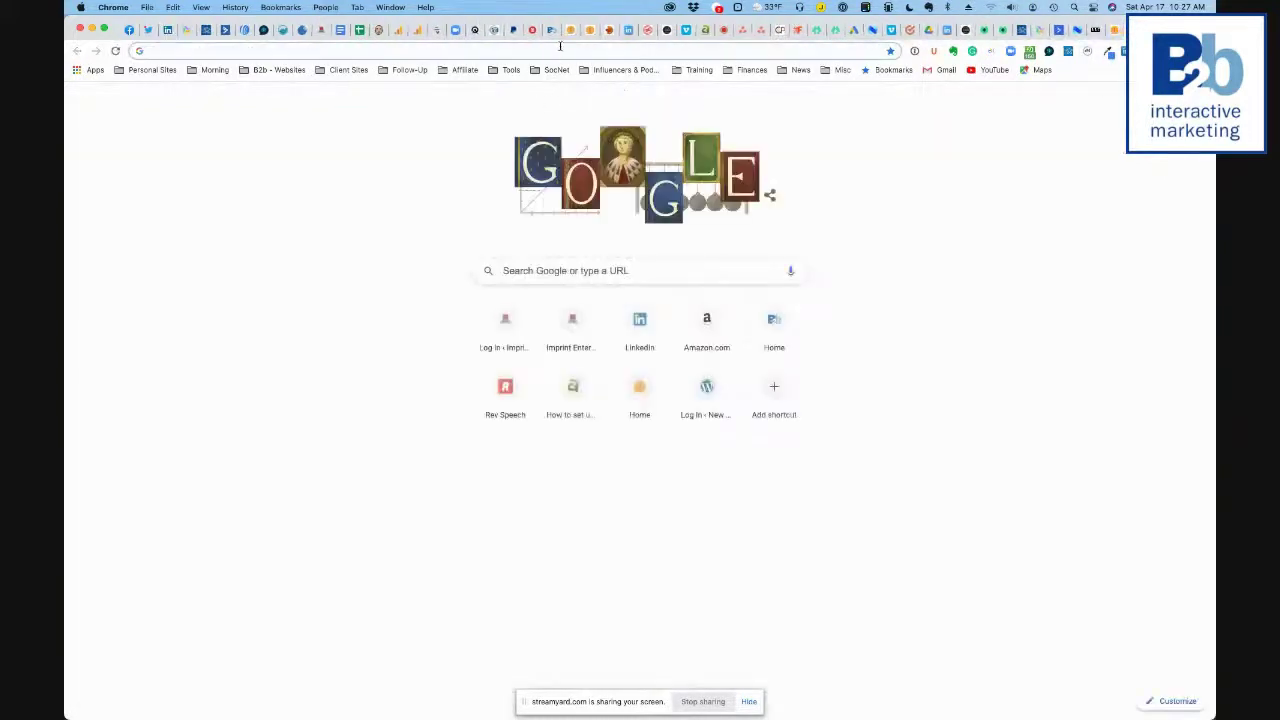
{"action": "left_click", "coordinate": [558, 49]}
{"action": "type", "text": "Lunch"}
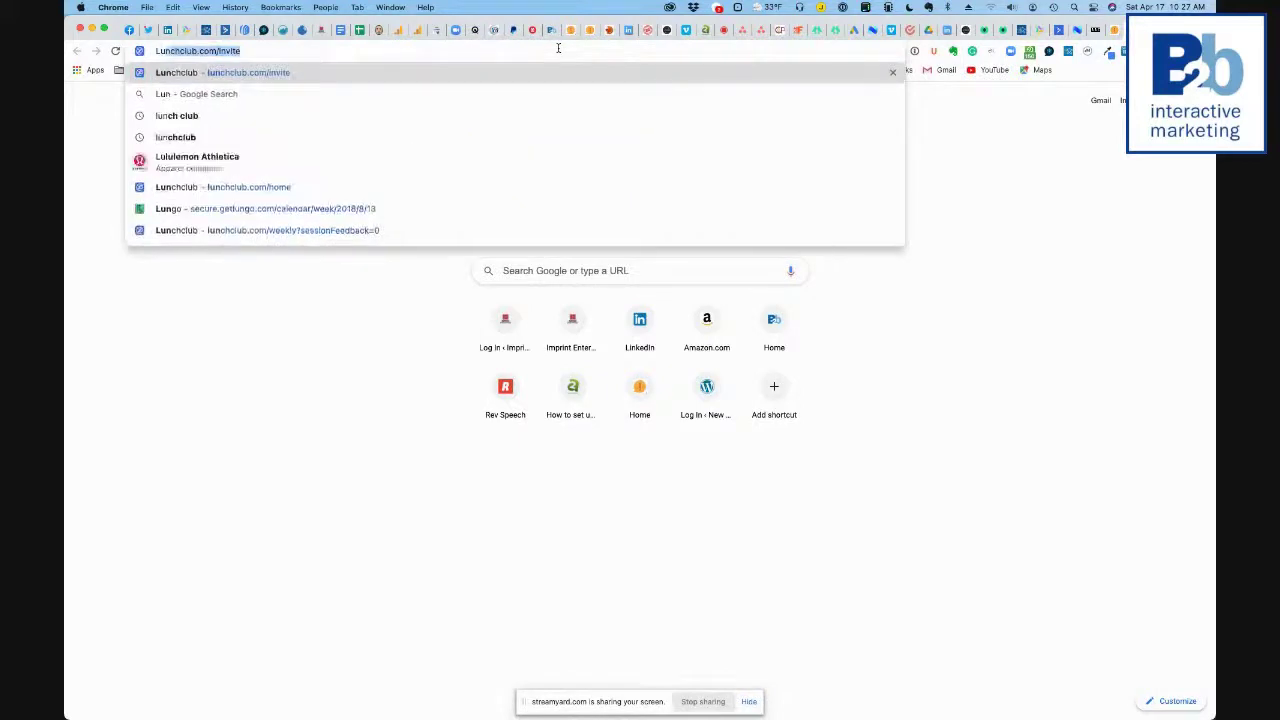
{"action": "type", "text": "club"}
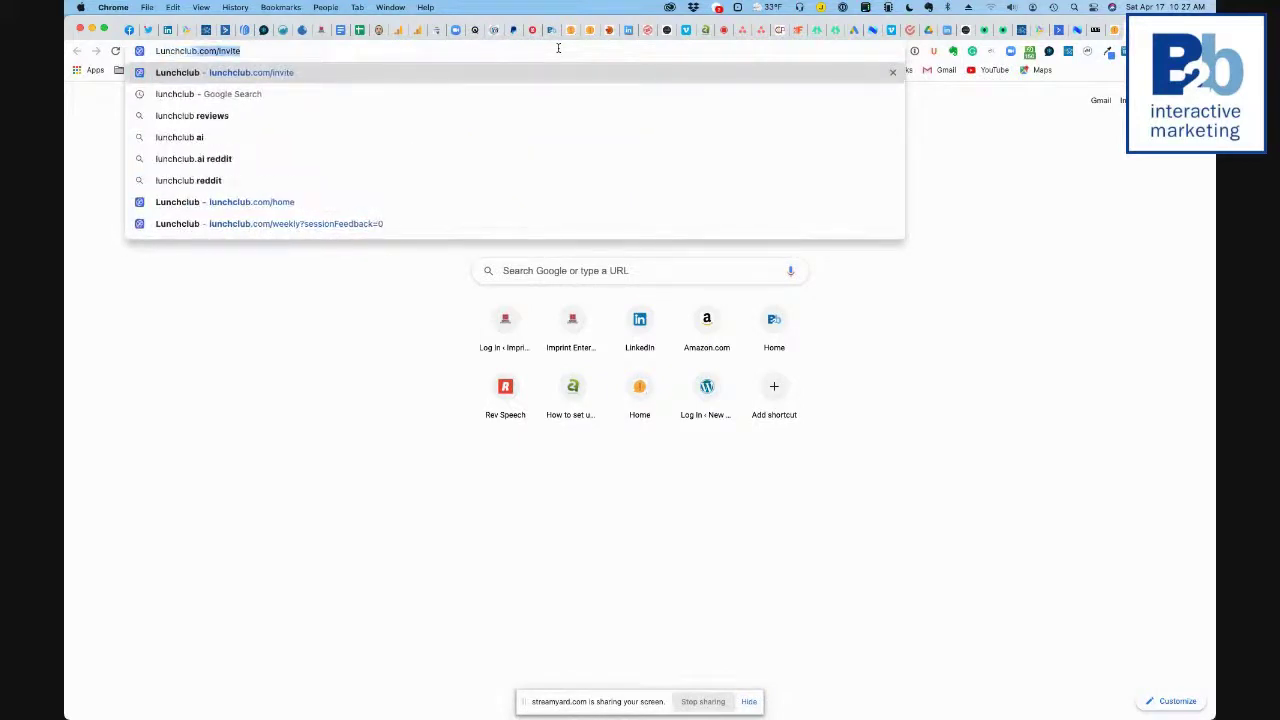
{"action": "key", "text": "Return"}
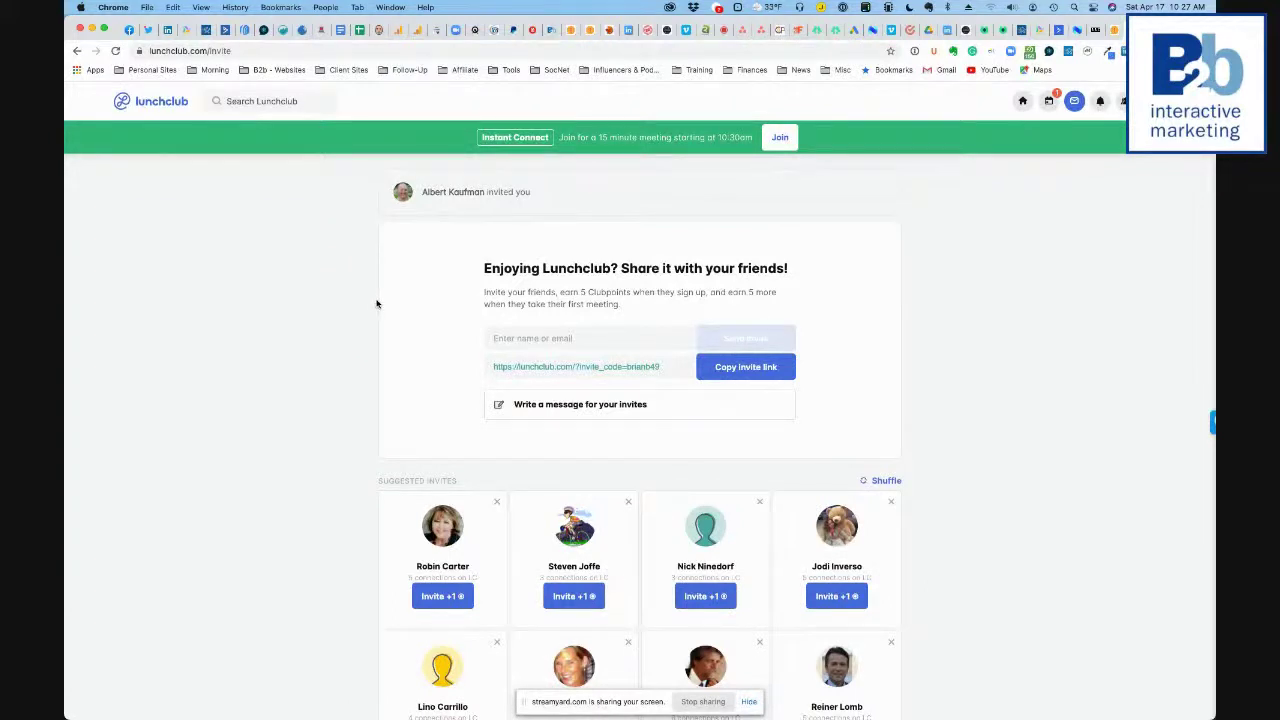
{"action": "scroll", "coordinate": [377, 304], "scroll_direction": "down", "scroll_amount": 1}
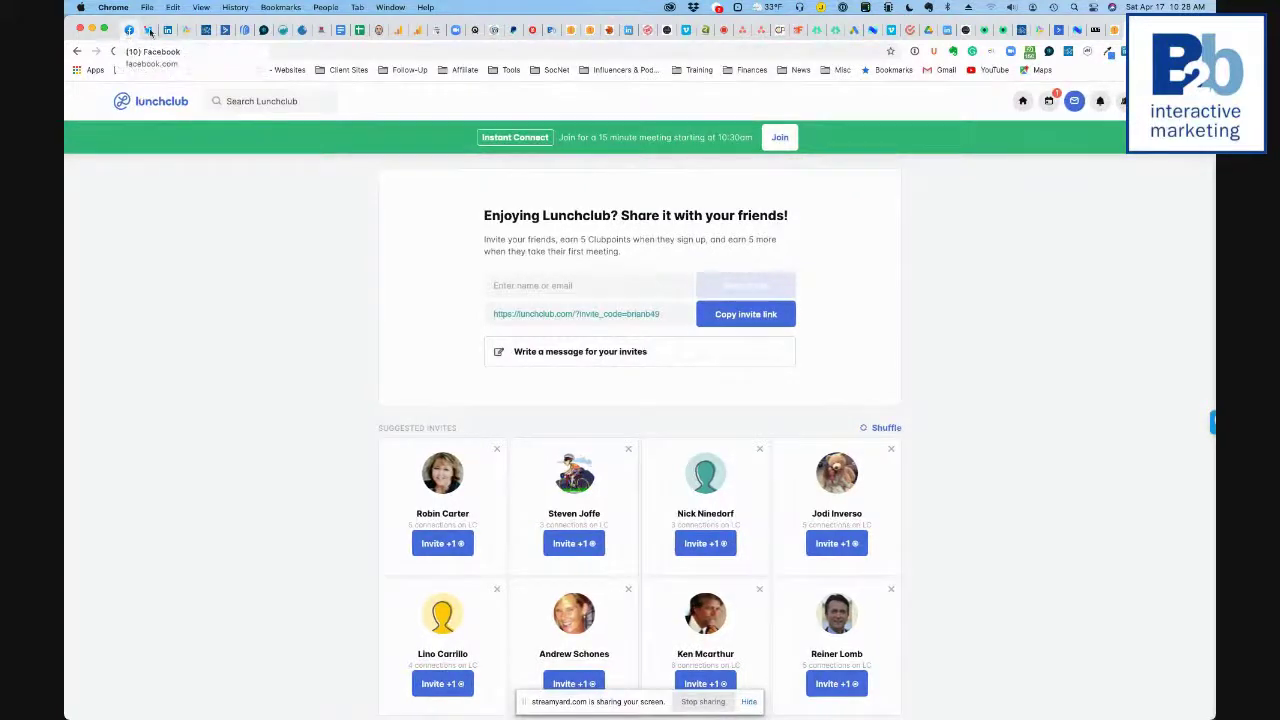
Step: Return to Nimble and filter the contacts by the Lunchclub tag instead of Orchard Community
{"action": "left_click", "coordinate": [204, 31]}
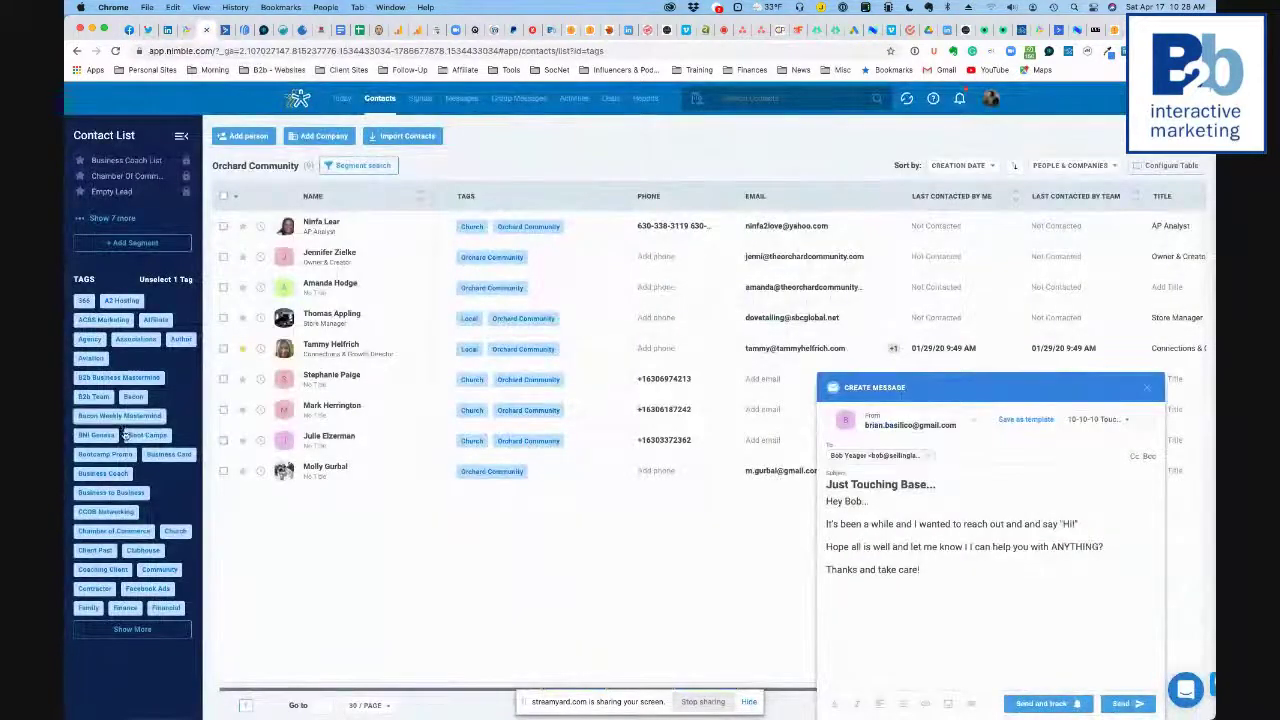
{"action": "left_click", "coordinate": [132, 629]}
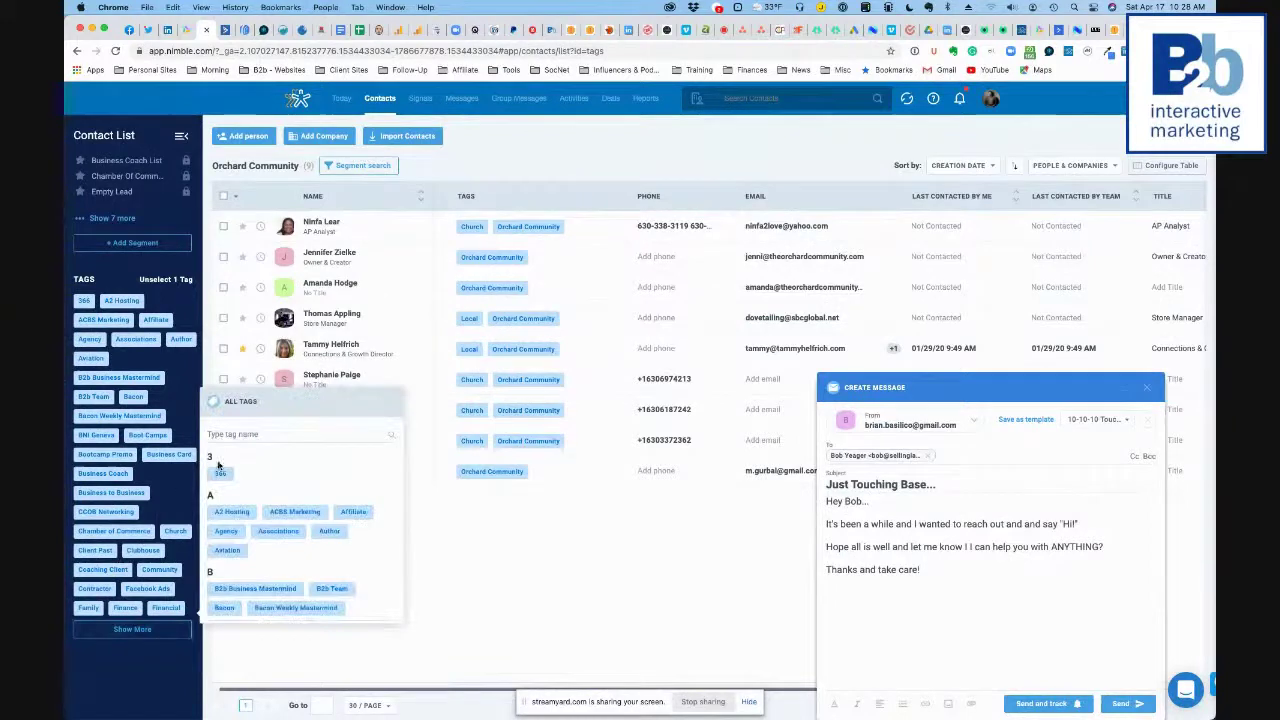
{"action": "scroll", "coordinate": [250, 545], "scroll_direction": "down", "scroll_amount": 10}
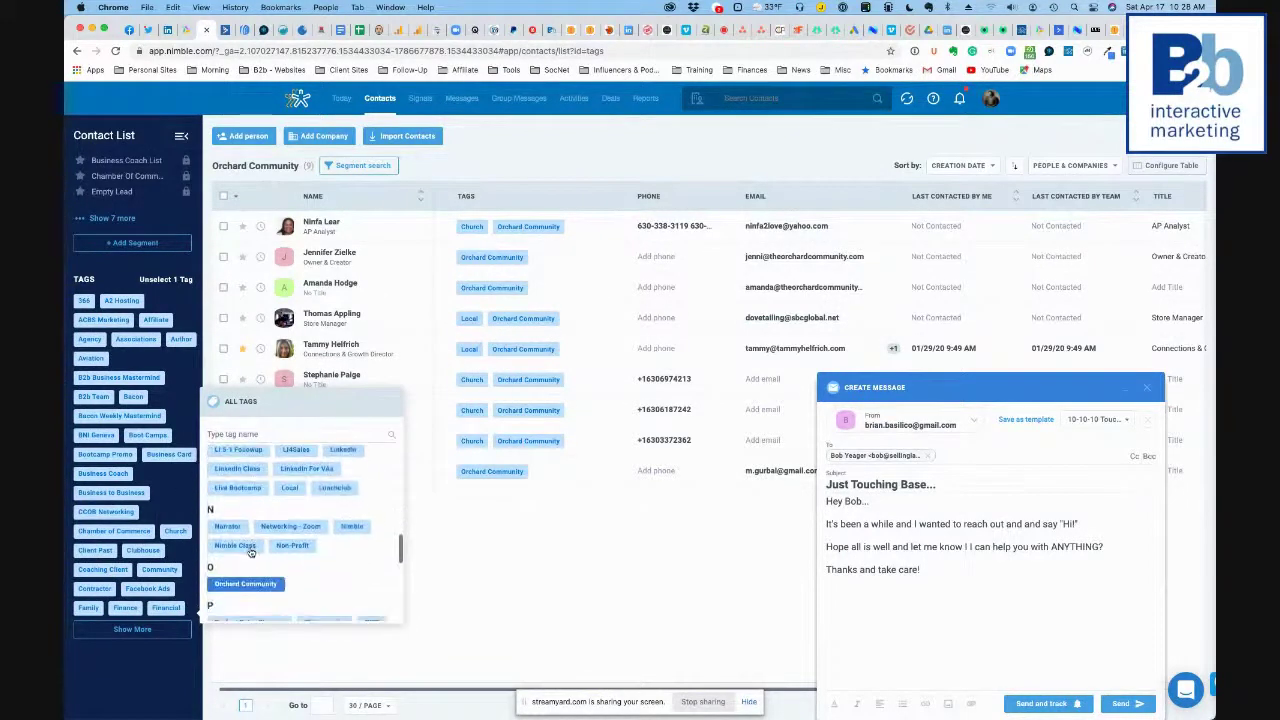
{"action": "left_click", "coordinate": [242, 586]}
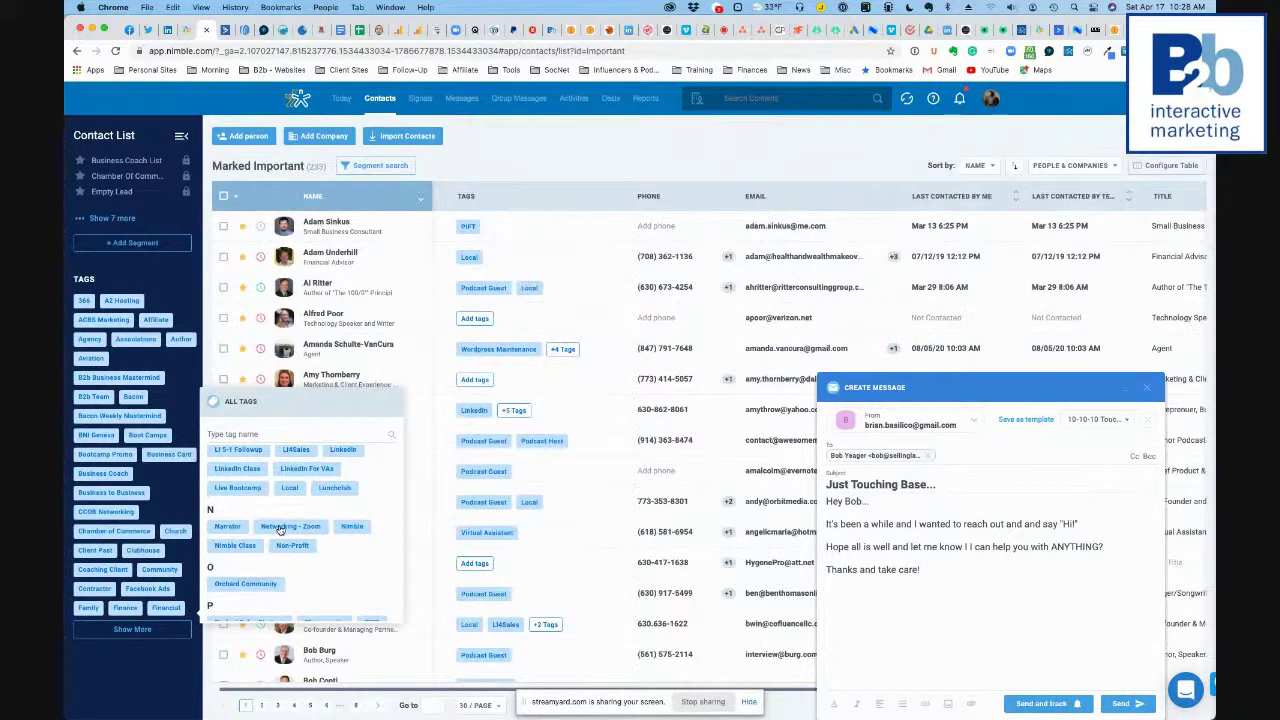
{"action": "left_click", "coordinate": [334, 487]}
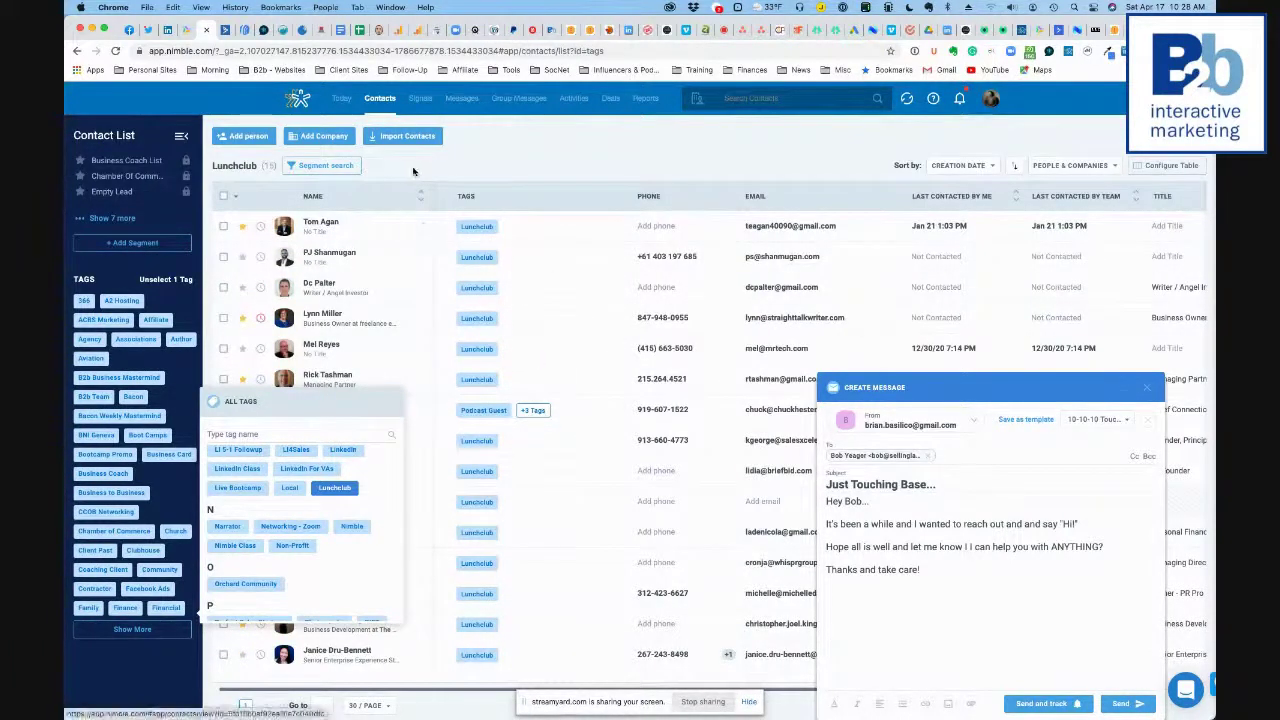
{"action": "left_click", "coordinate": [521, 160]}
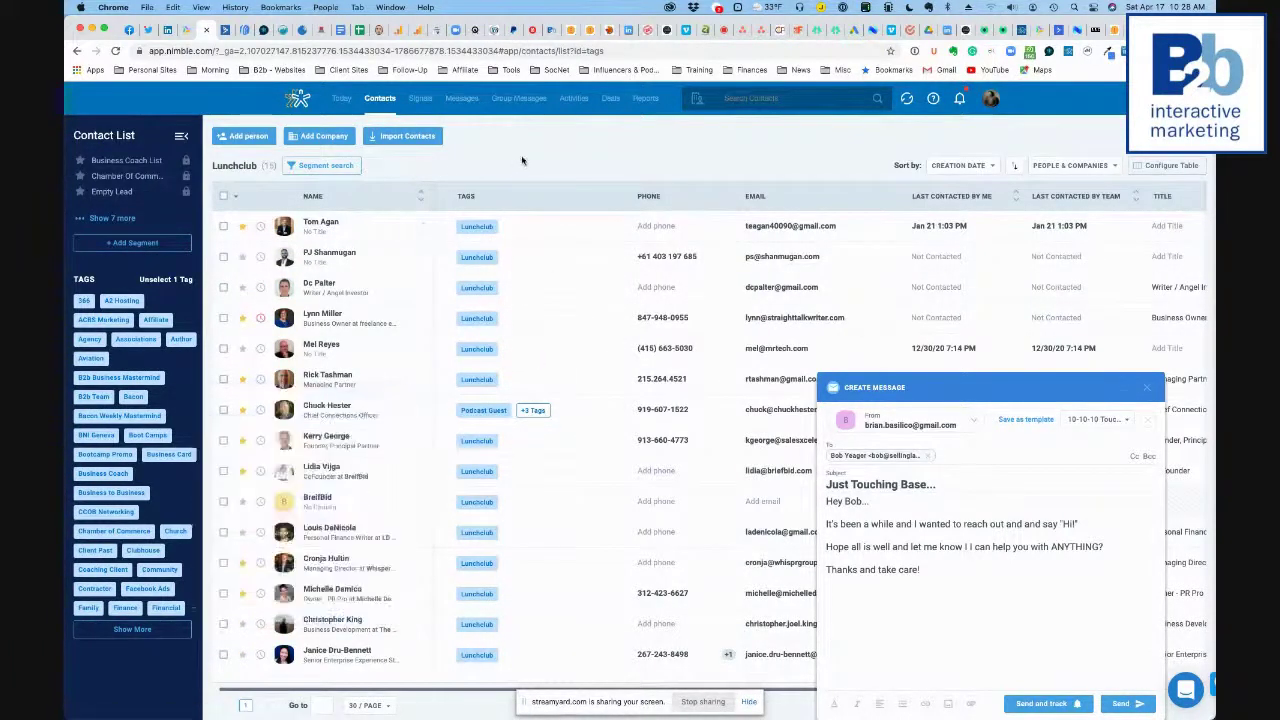
Step: Close the unsent email draft and open the record of the Senior Enterprise Experience Strategist in the Lunchclub list
{"action": "left_click", "coordinate": [1146, 387]}
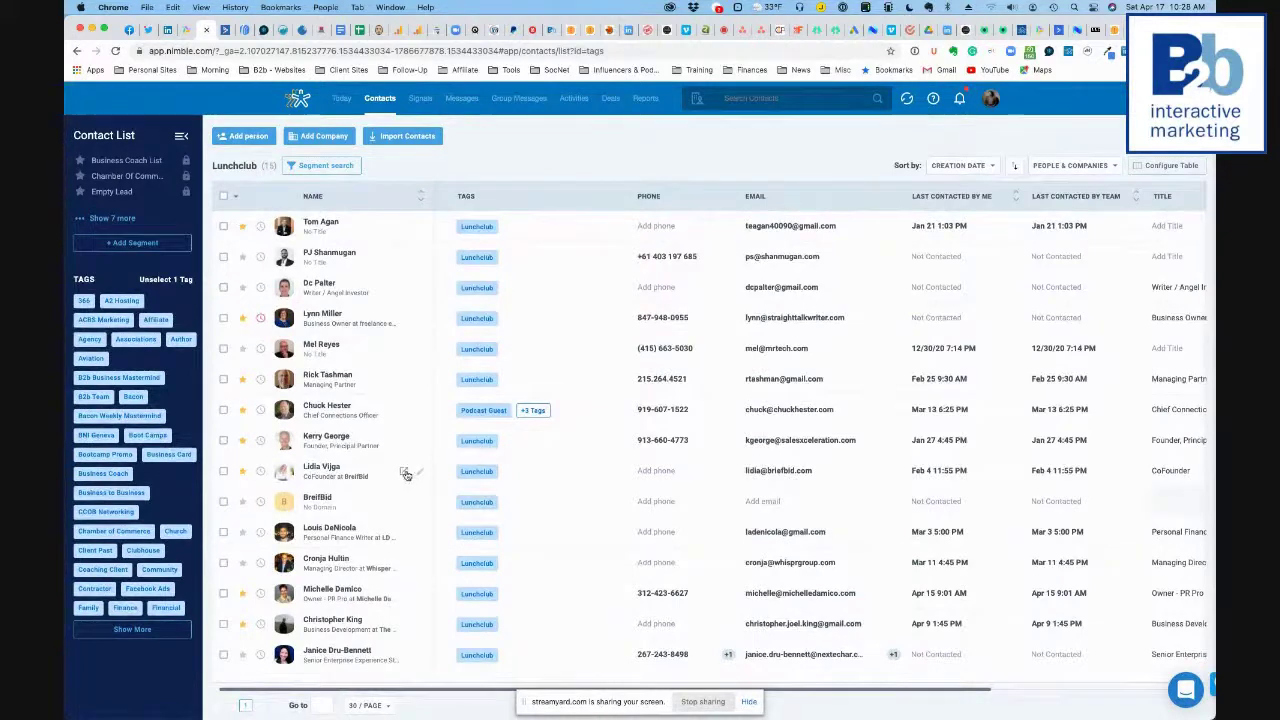
{"action": "left_click", "coordinate": [336, 651]}
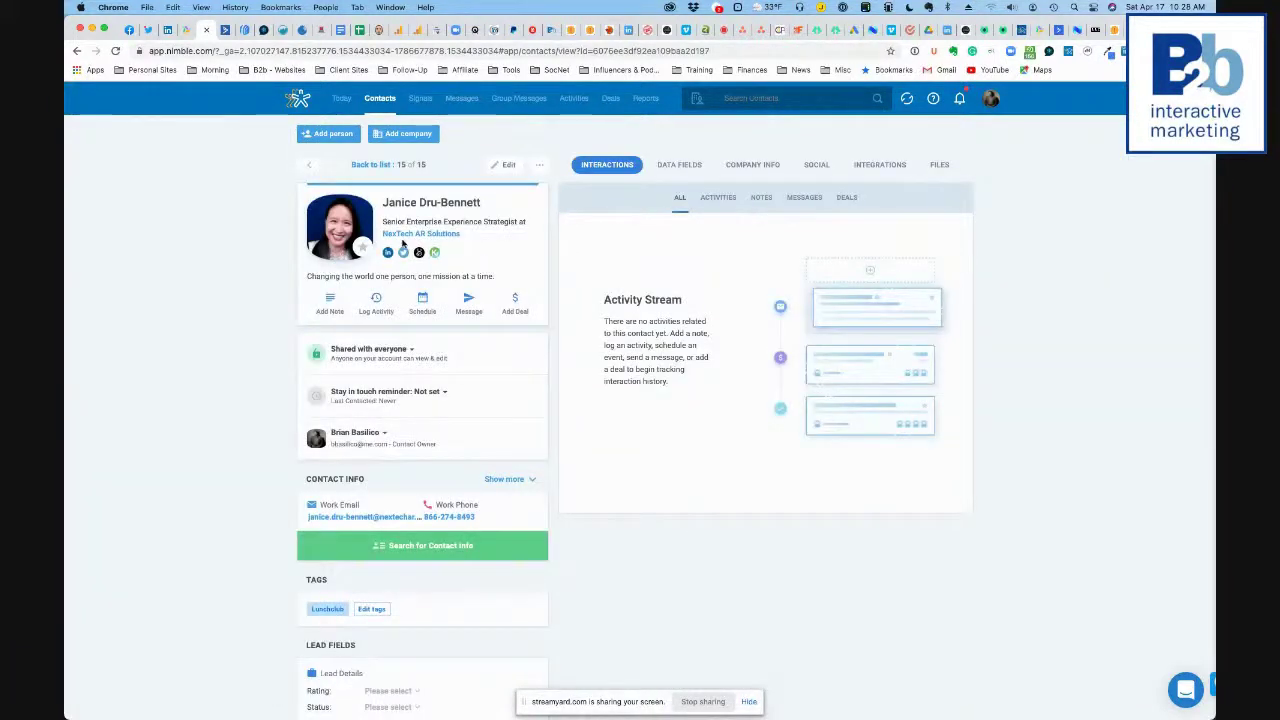
Step: Switch to the nextechar.com tab and look over the homepage's services, customer testimonials and statistics
{"action": "left_click", "coordinate": [1078, 30]}
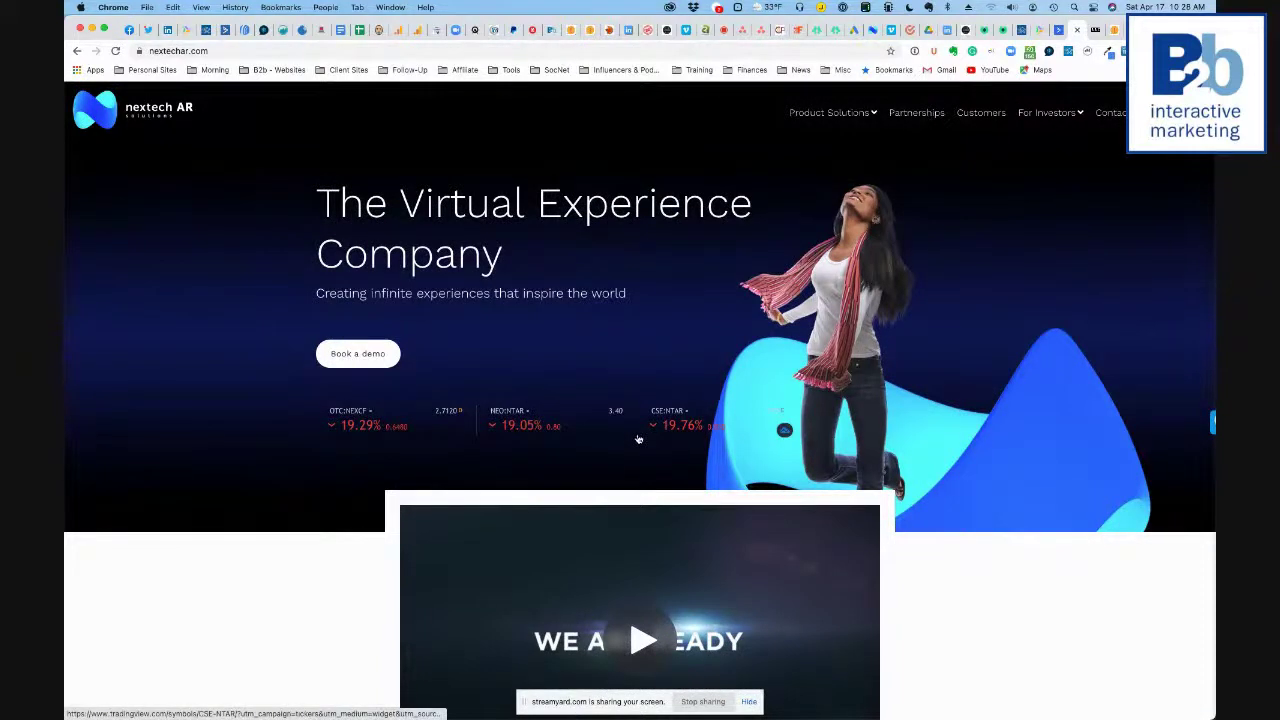
{"action": "scroll", "coordinate": [638, 440], "scroll_direction": "down", "scroll_amount": 5}
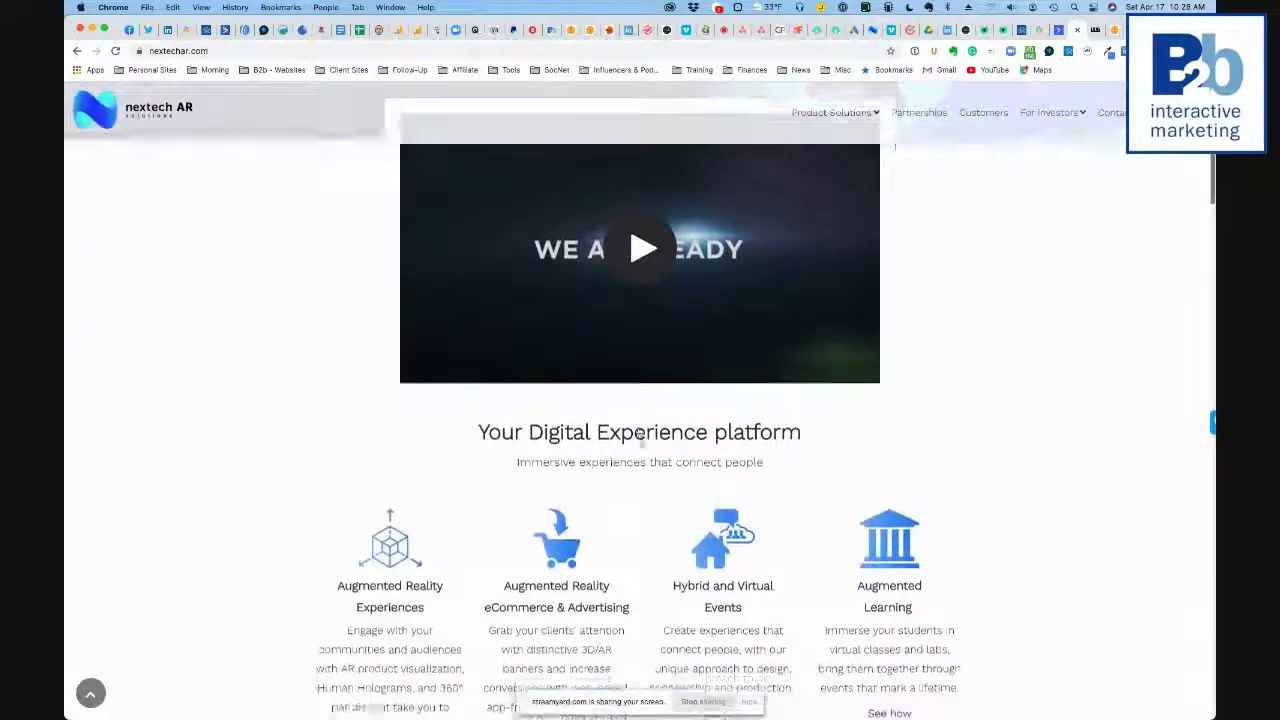
{"action": "scroll", "coordinate": [640, 436], "scroll_direction": "down", "scroll_amount": 5}
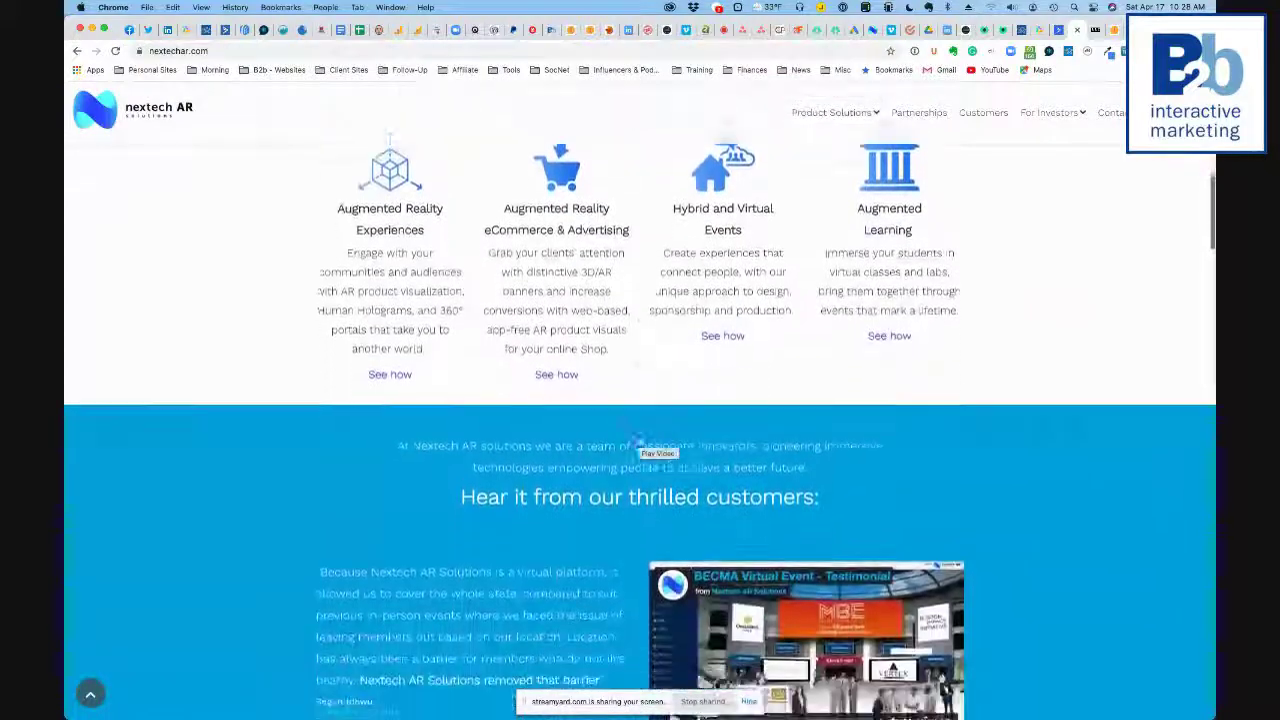
{"action": "scroll", "coordinate": [638, 440], "scroll_direction": "down", "scroll_amount": 5}
{"action": "scroll", "coordinate": [638, 440], "scroll_direction": "down", "scroll_amount": 5}
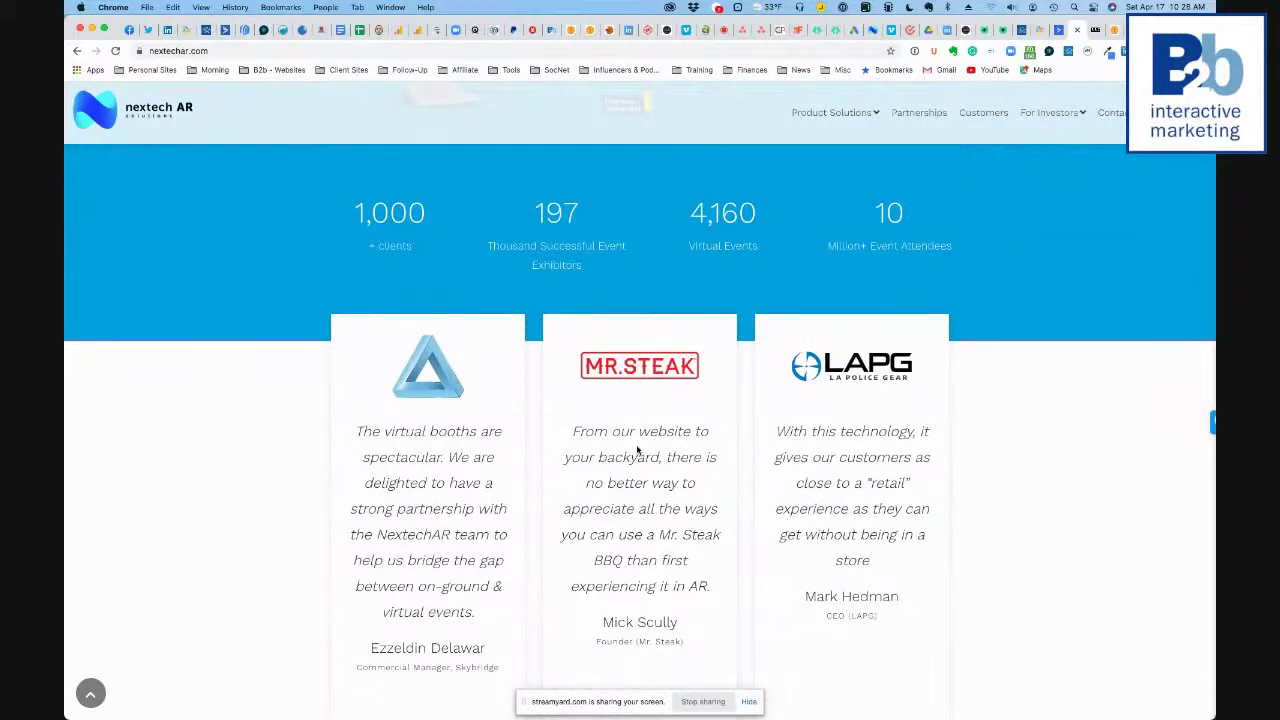
{"action": "scroll", "coordinate": [637, 450], "scroll_direction": "up", "scroll_amount": 10}
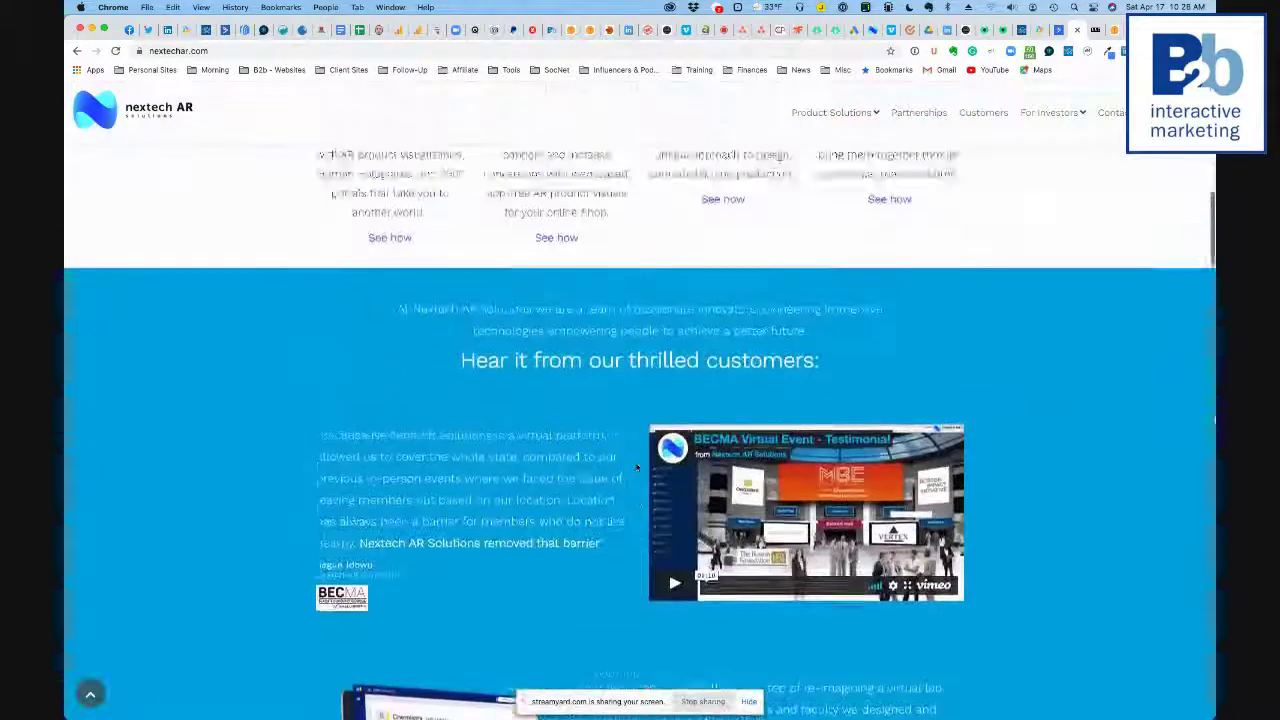
{"action": "scroll", "coordinate": [636, 472], "scroll_direction": "up", "scroll_amount": 10}
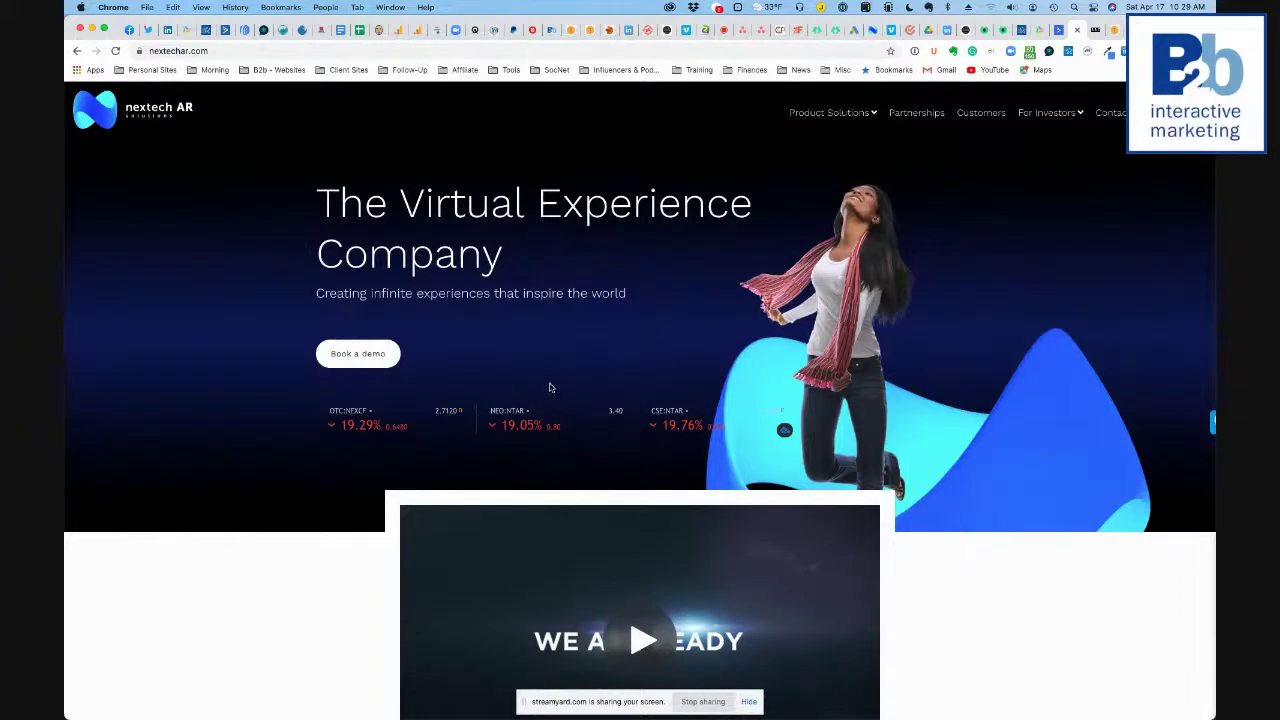
{"action": "scroll", "coordinate": [555, 420], "scroll_direction": "down", "scroll_amount": 5}
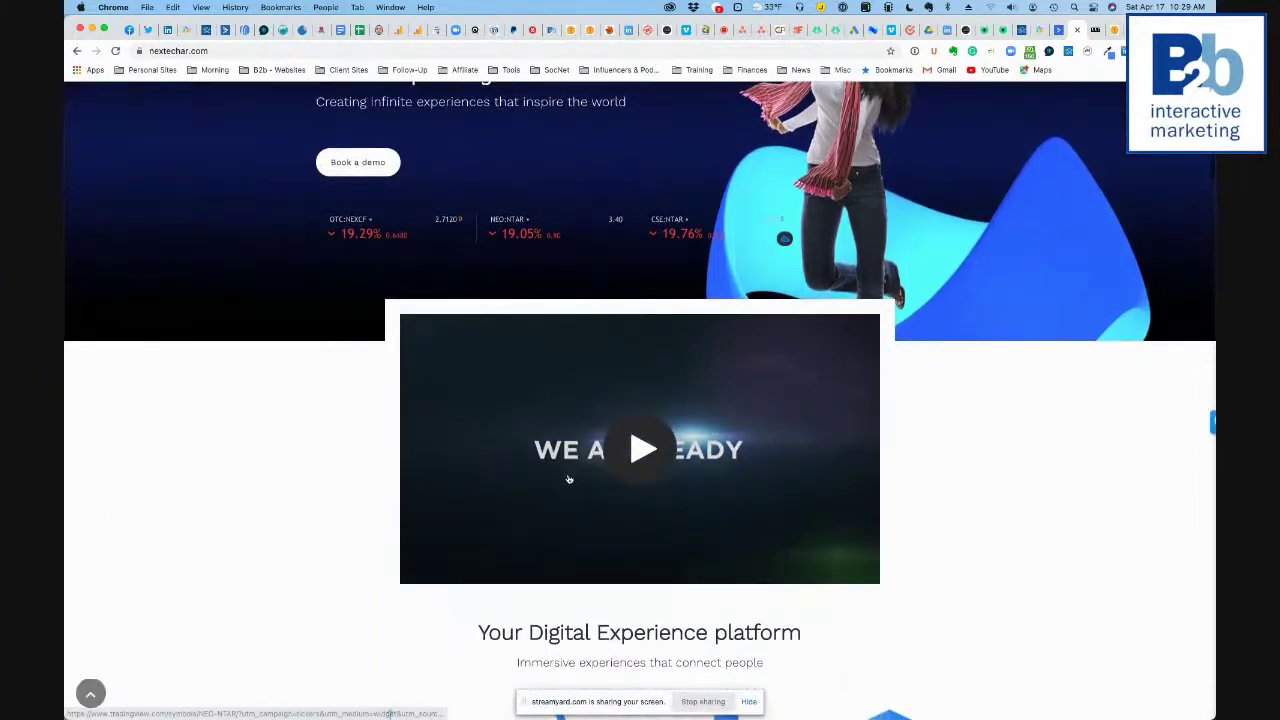
{"action": "scroll", "coordinate": [626, 511], "scroll_direction": "down", "scroll_amount": 3}
{"action": "scroll", "coordinate": [626, 511], "scroll_direction": "down", "scroll_amount": 5}
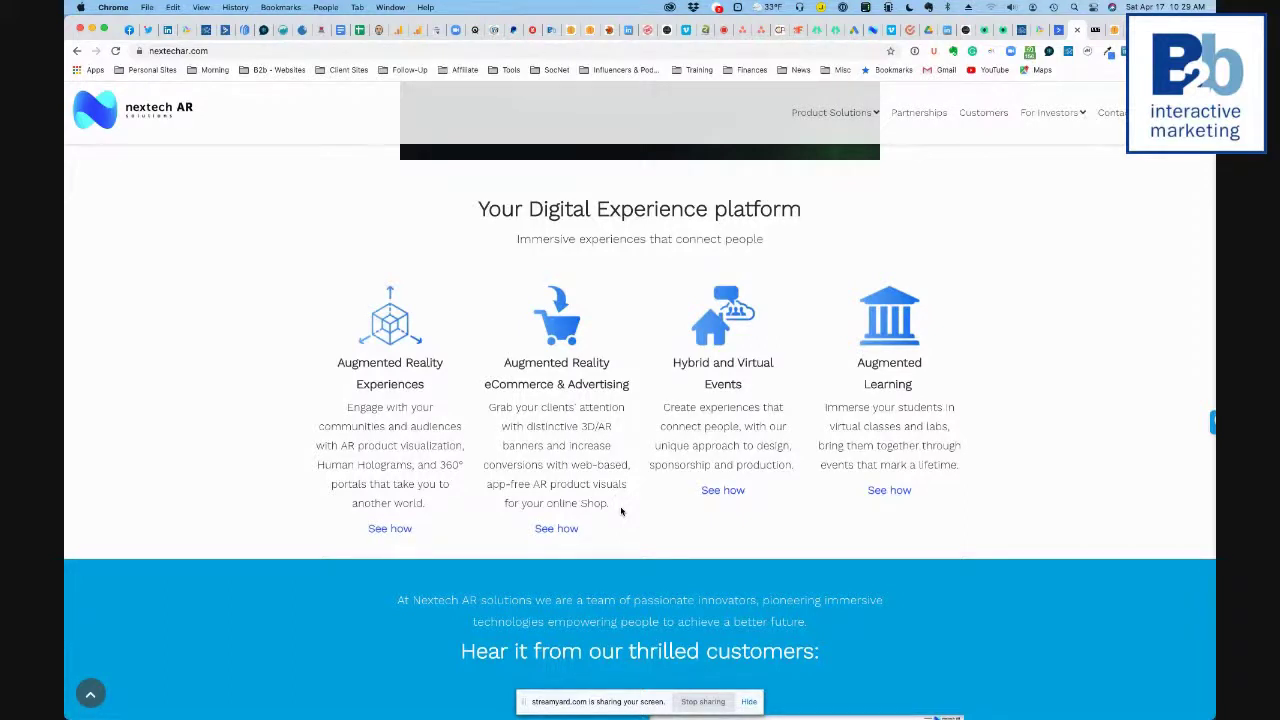
{"action": "scroll", "coordinate": [851, 237], "scroll_direction": "up", "scroll_amount": 10}
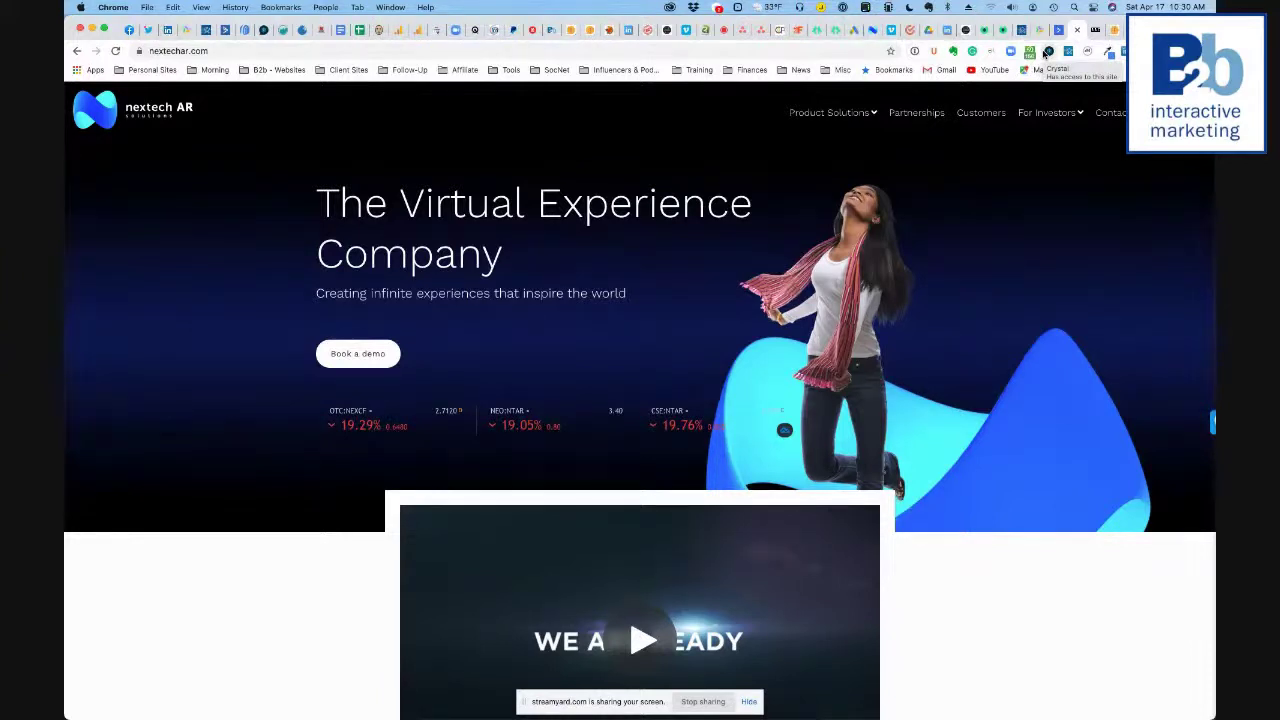
Step: Return to Nimble and go back from the contact's record to the Lunchclub contact list
{"action": "left_click", "coordinate": [197, 29]}
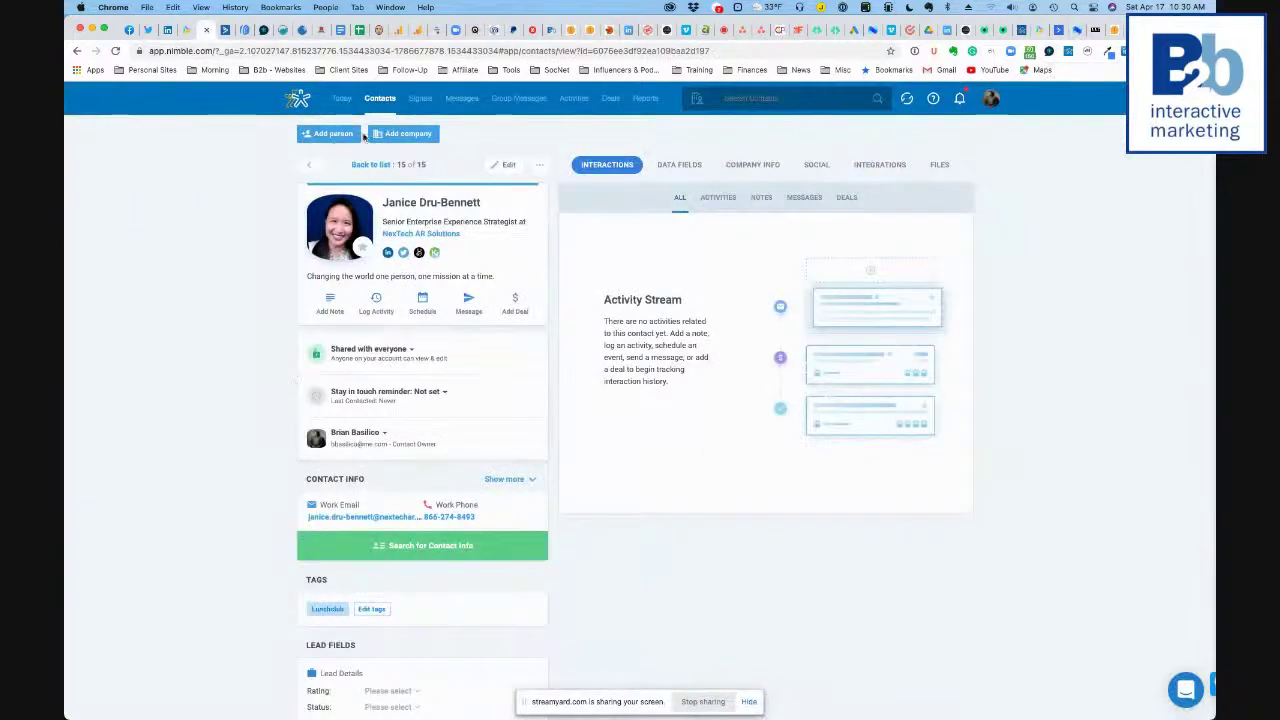
{"action": "left_click", "coordinate": [77, 51]}
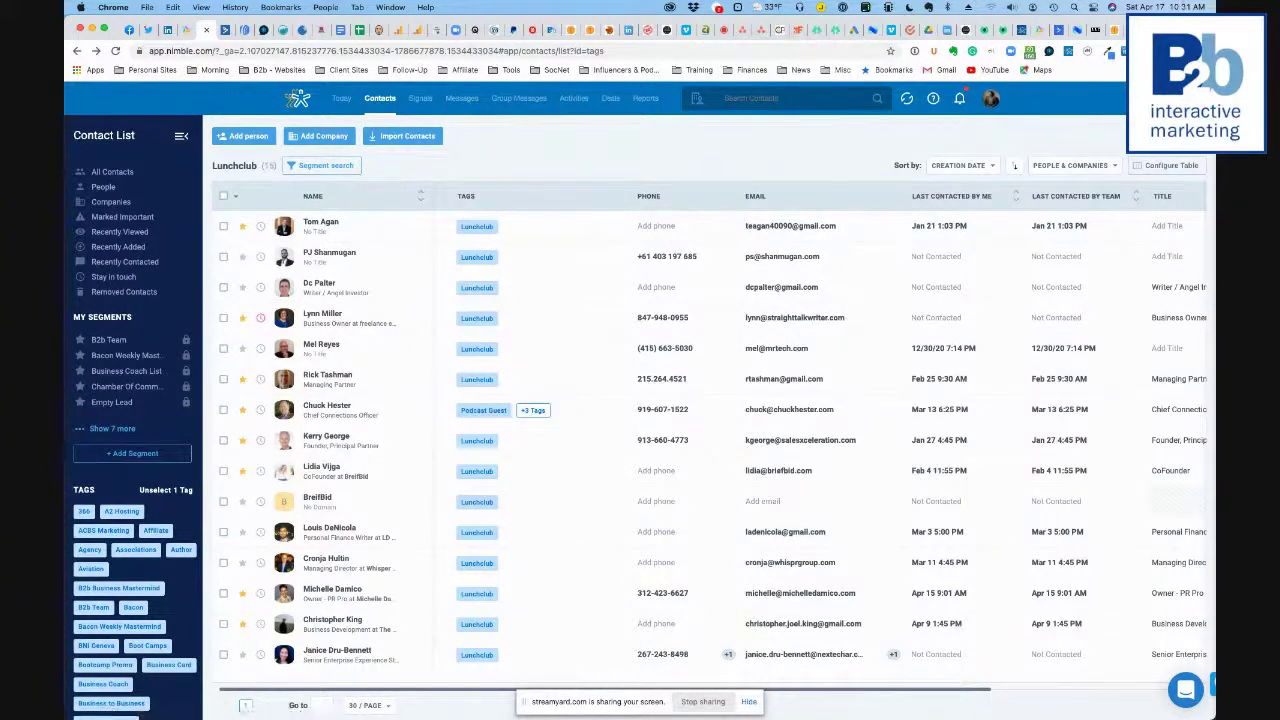
Step: Open payitforwardtuesdays.org in a new browser tab and look over its process, how-it-works and team sections
{"action": "key", "text": "super+t"}
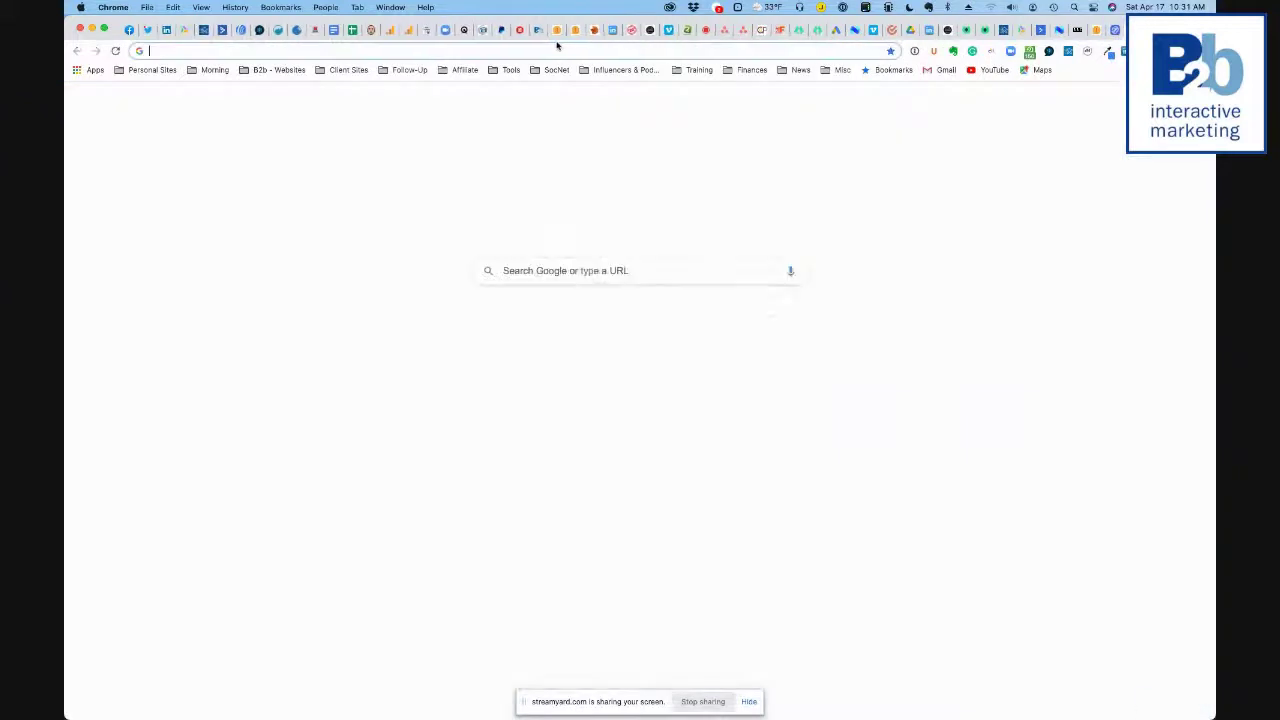
{"action": "left_click", "coordinate": [553, 48]}
{"action": "type", "text": "payitfo"}
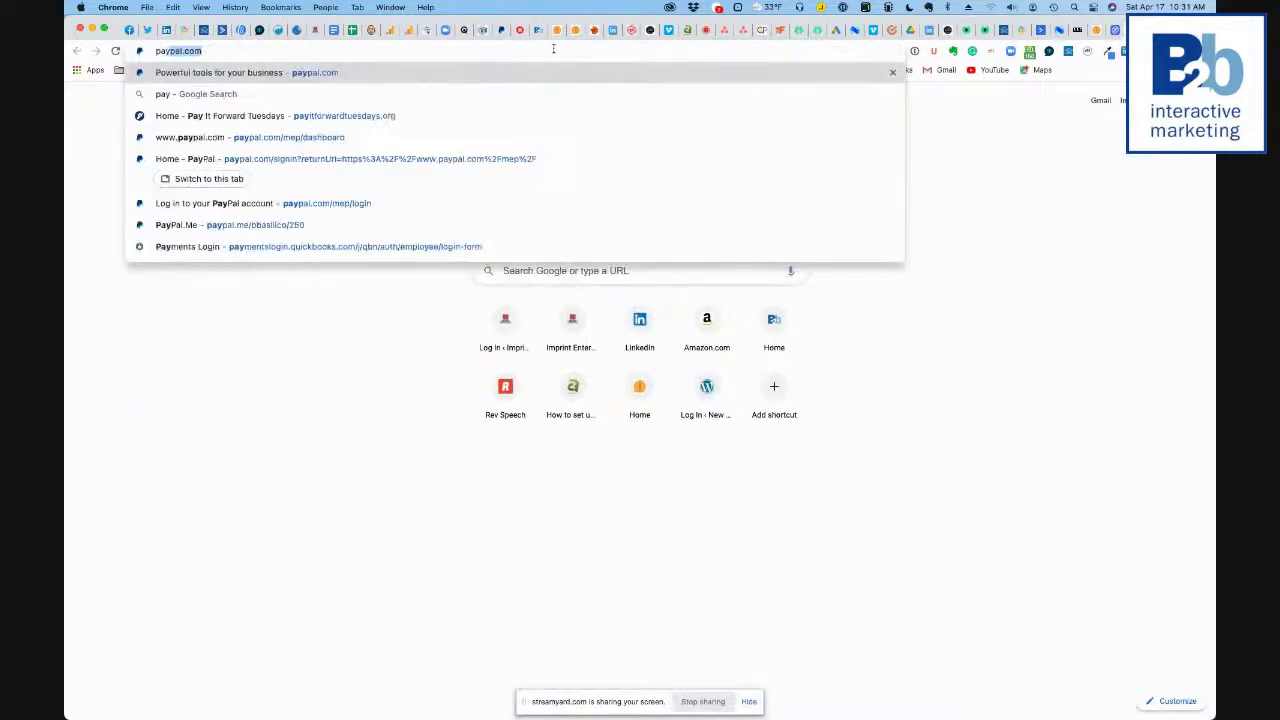
{"action": "type", "text": "rwardtuesdays"}
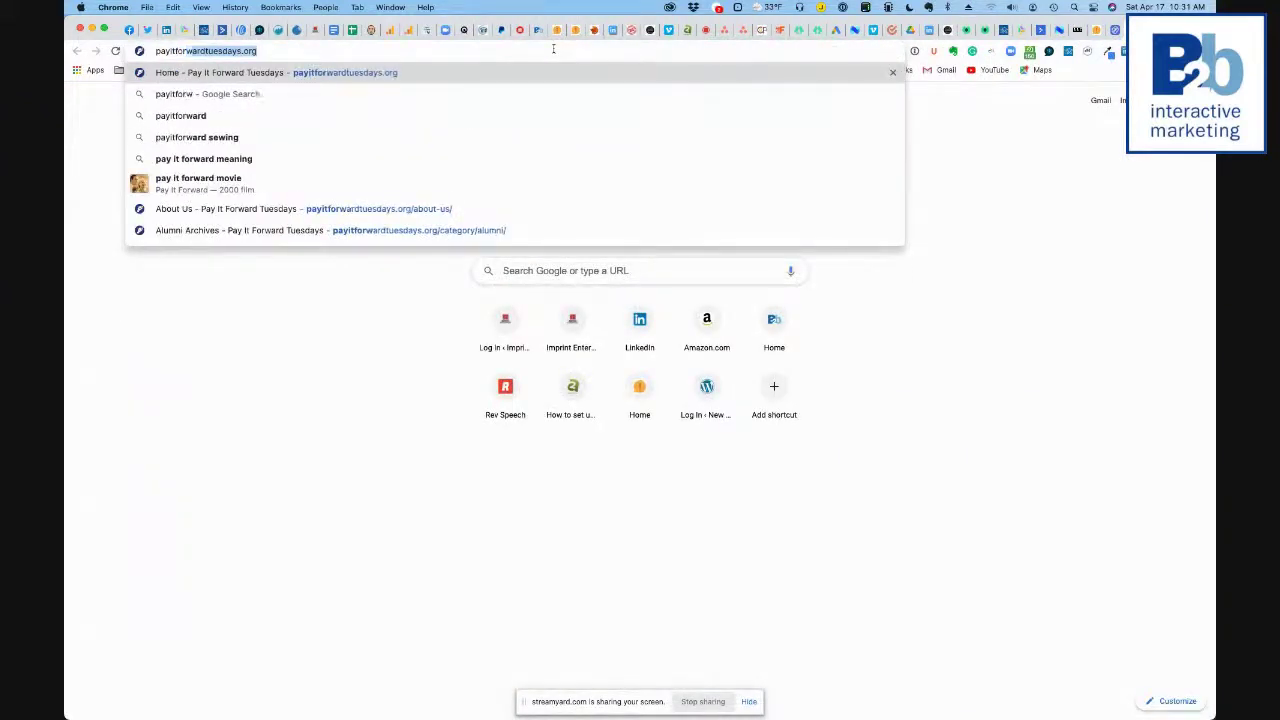
{"action": "key", "text": "Return"}
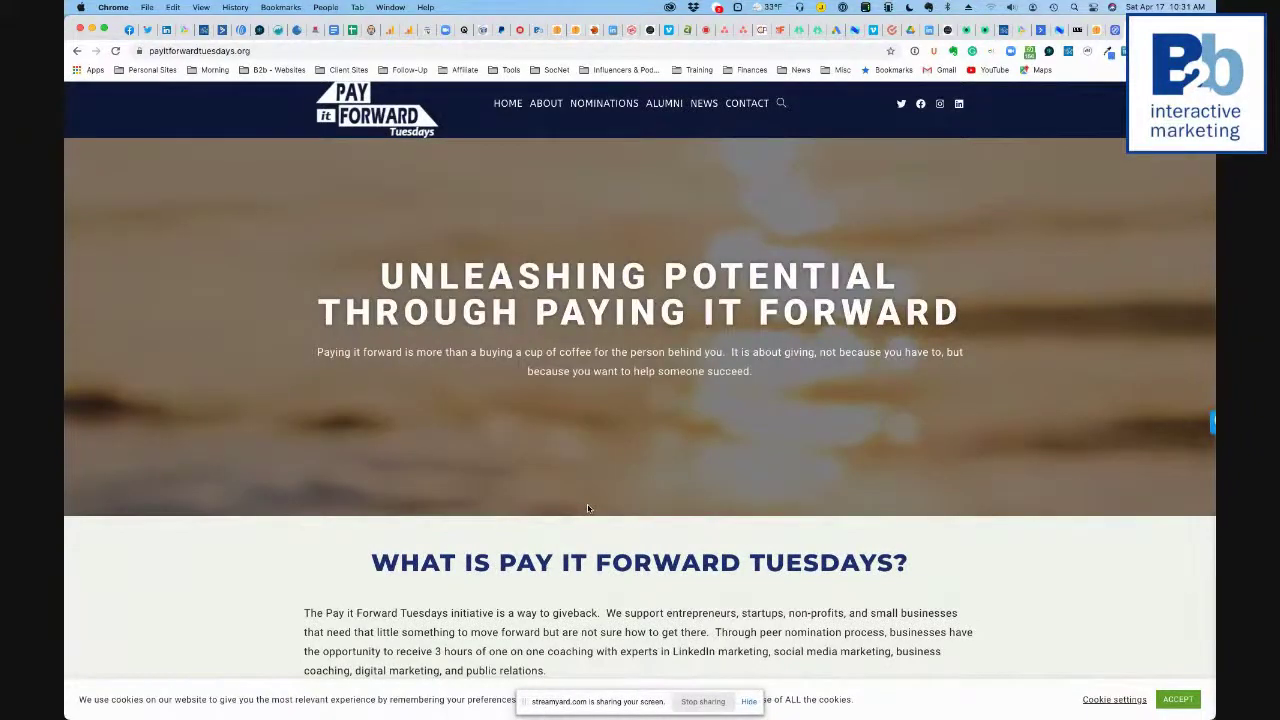
{"action": "scroll", "coordinate": [588, 509], "scroll_direction": "down", "scroll_amount": 6}
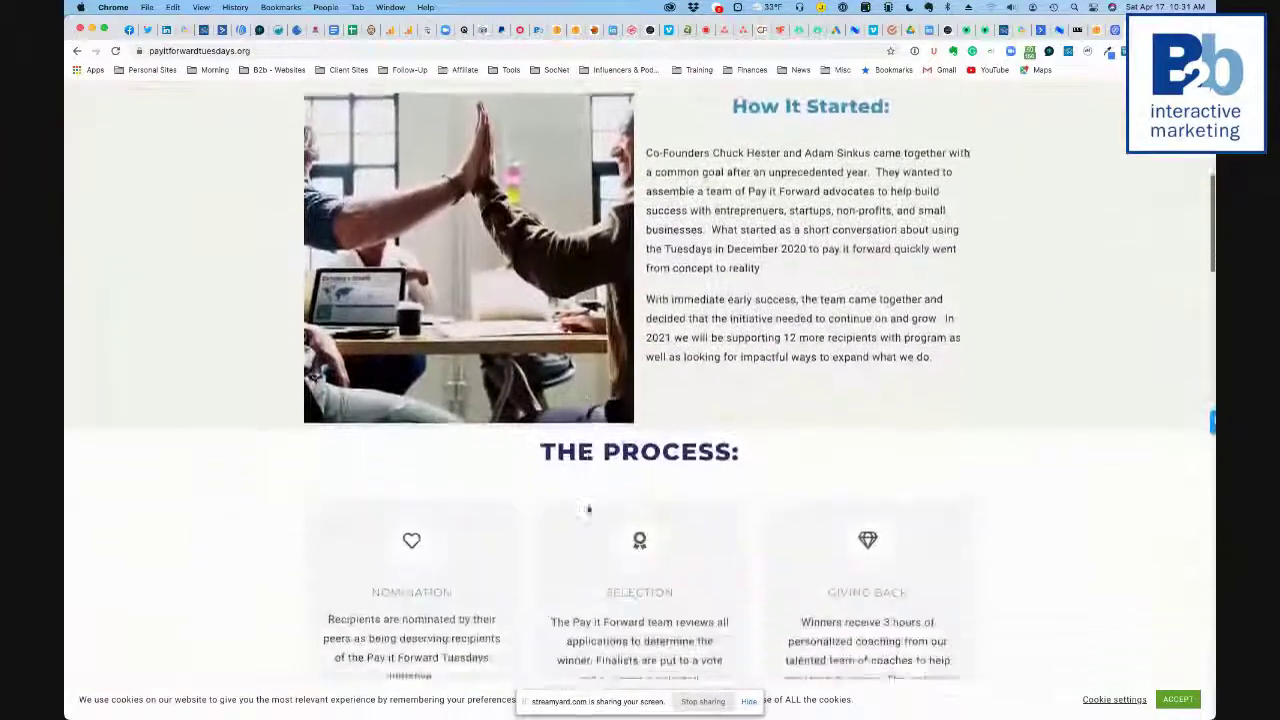
{"action": "scroll", "coordinate": [588, 509], "scroll_direction": "down", "scroll_amount": 6}
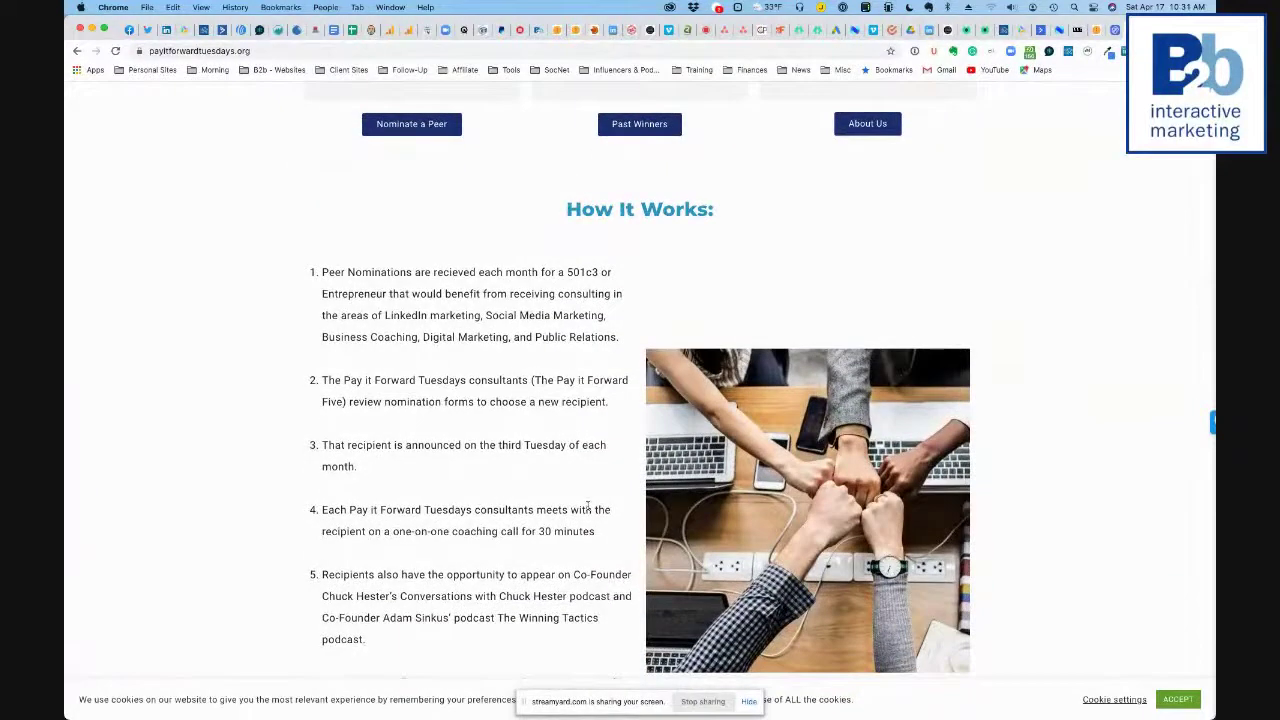
{"action": "scroll", "coordinate": [575, 530], "scroll_direction": "down", "scroll_amount": 10}
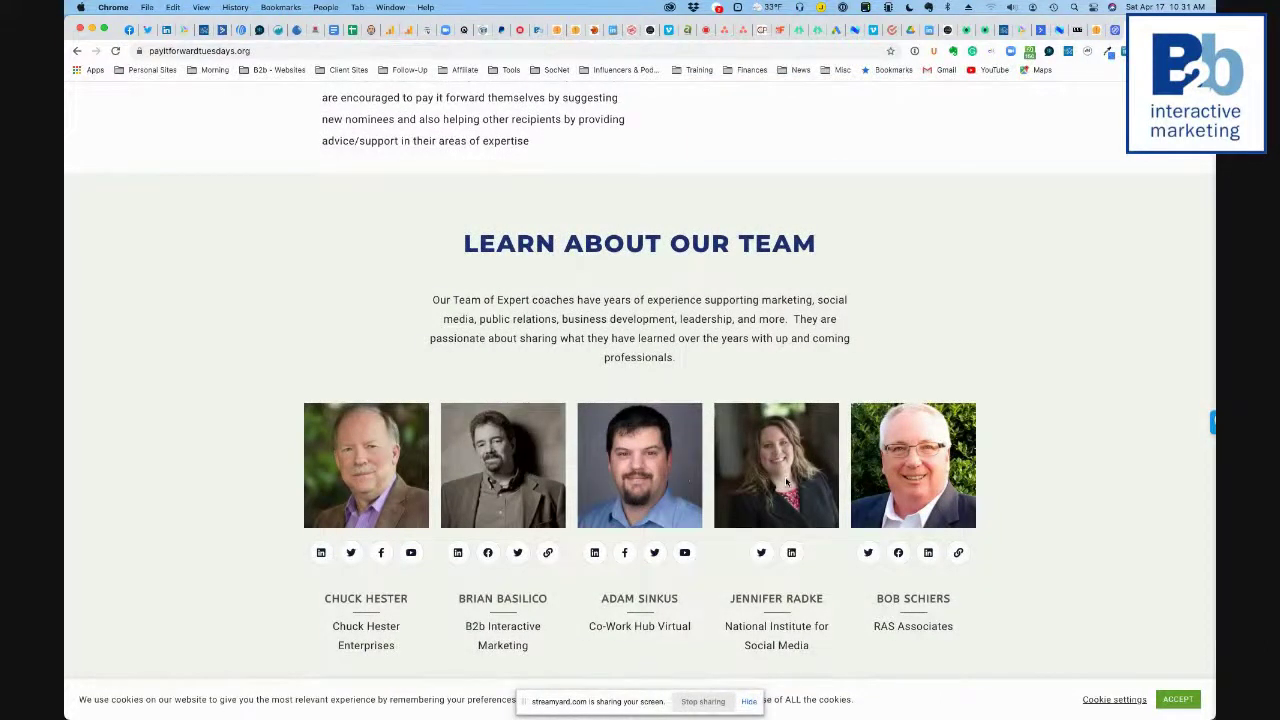
{"action": "scroll", "coordinate": [918, 476], "scroll_direction": "down", "scroll_amount": 3}
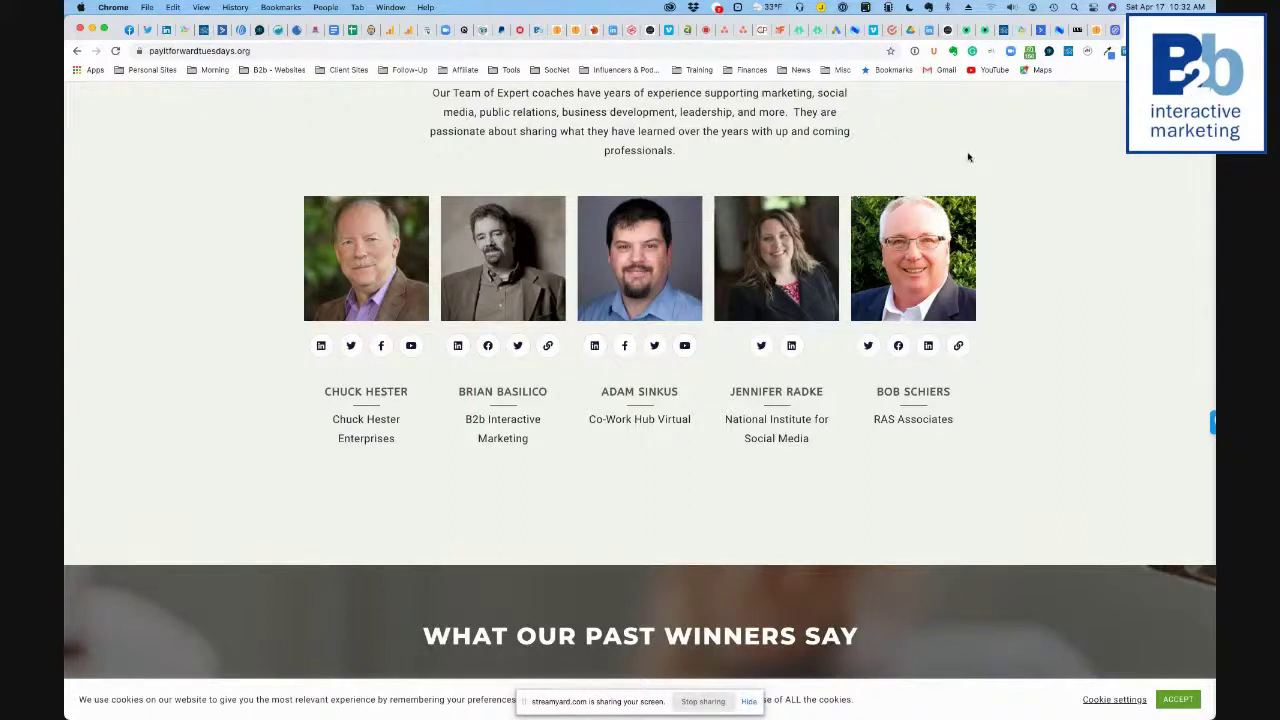
{"action": "scroll", "coordinate": [933, 169], "scroll_direction": "up", "scroll_amount": 5}
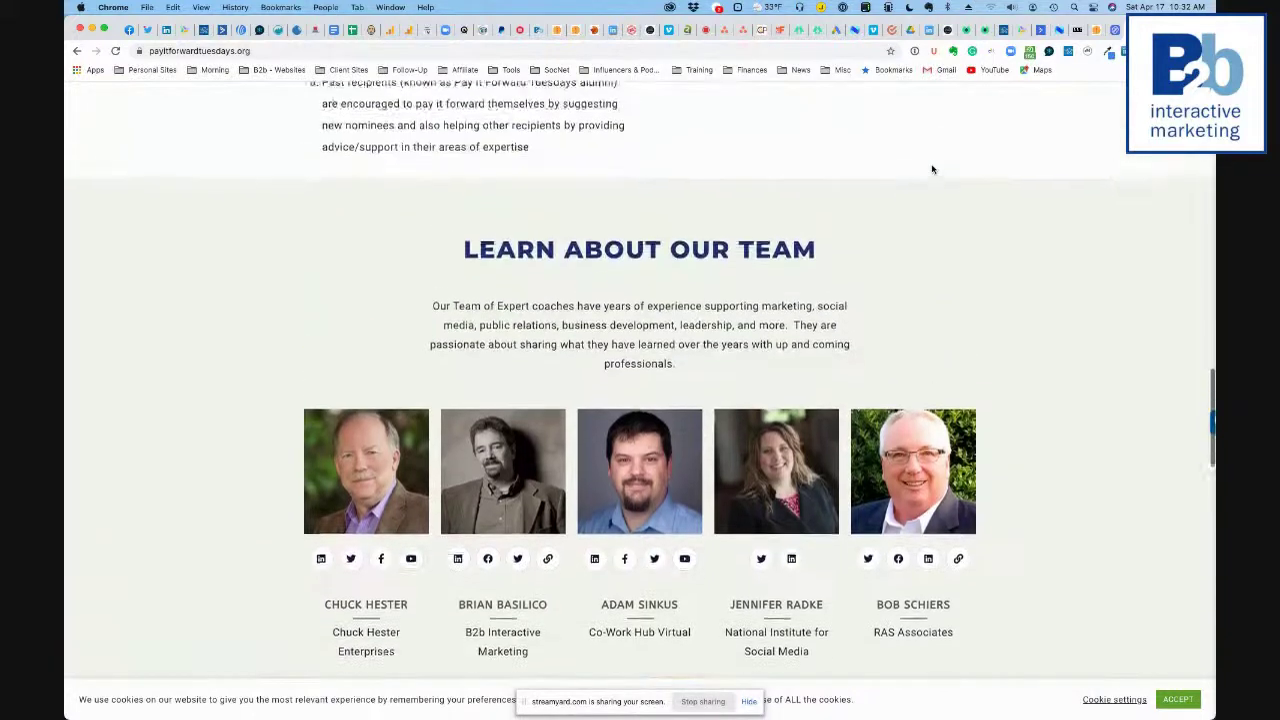
{"action": "scroll", "coordinate": [933, 169], "scroll_direction": "up", "scroll_amount": 7}
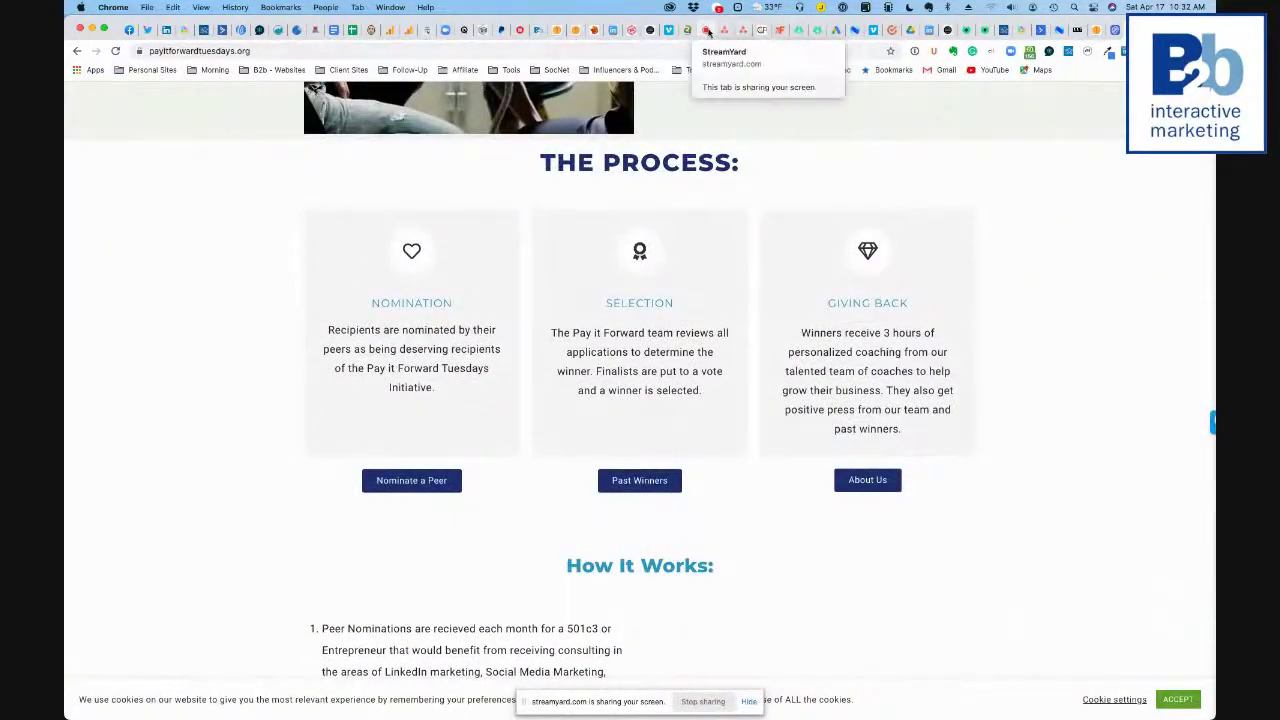
Step: Switch to the StreamYard broadcast and read the live viewer comments
{"action": "left_click", "coordinate": [705, 32]}
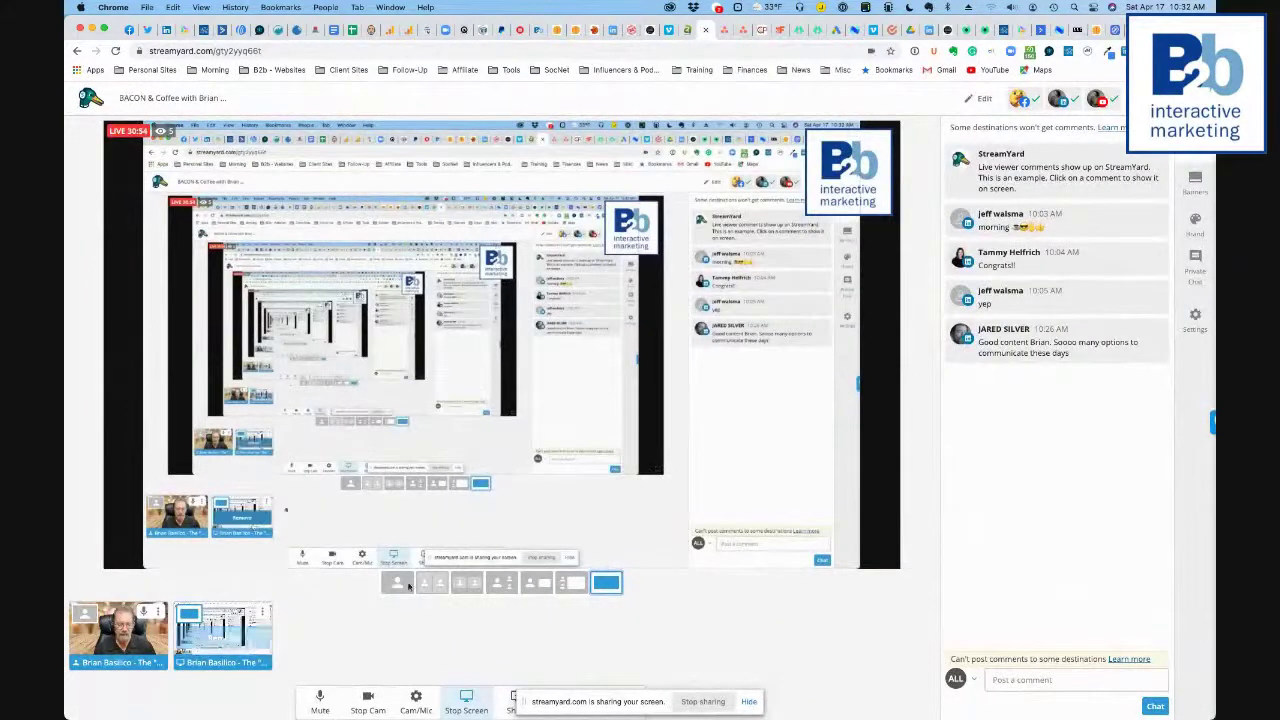
{"action": "mouse_move", "coordinate": [1068, 350]}
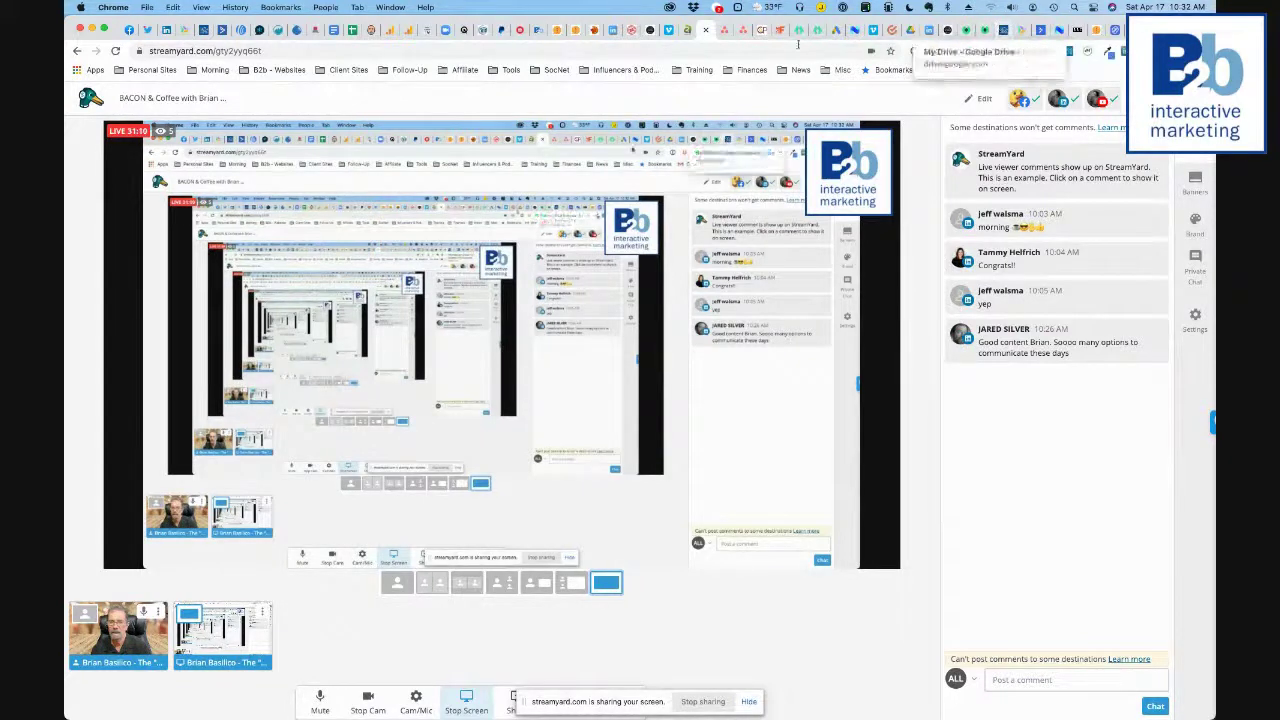
Step: Switch to the coach's LinkedIn profile and close the Nimble contact sidebar over it
{"action": "left_click", "coordinate": [166, 30]}
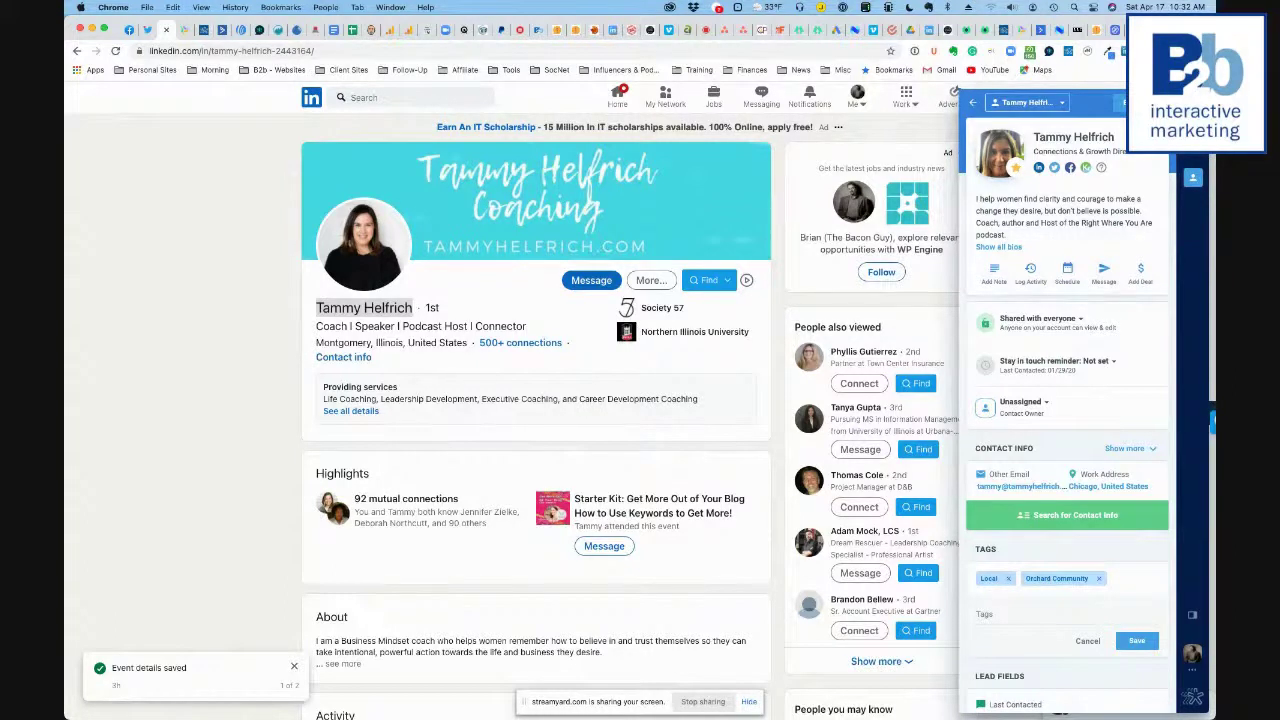
{"action": "key", "text": "Escape"}
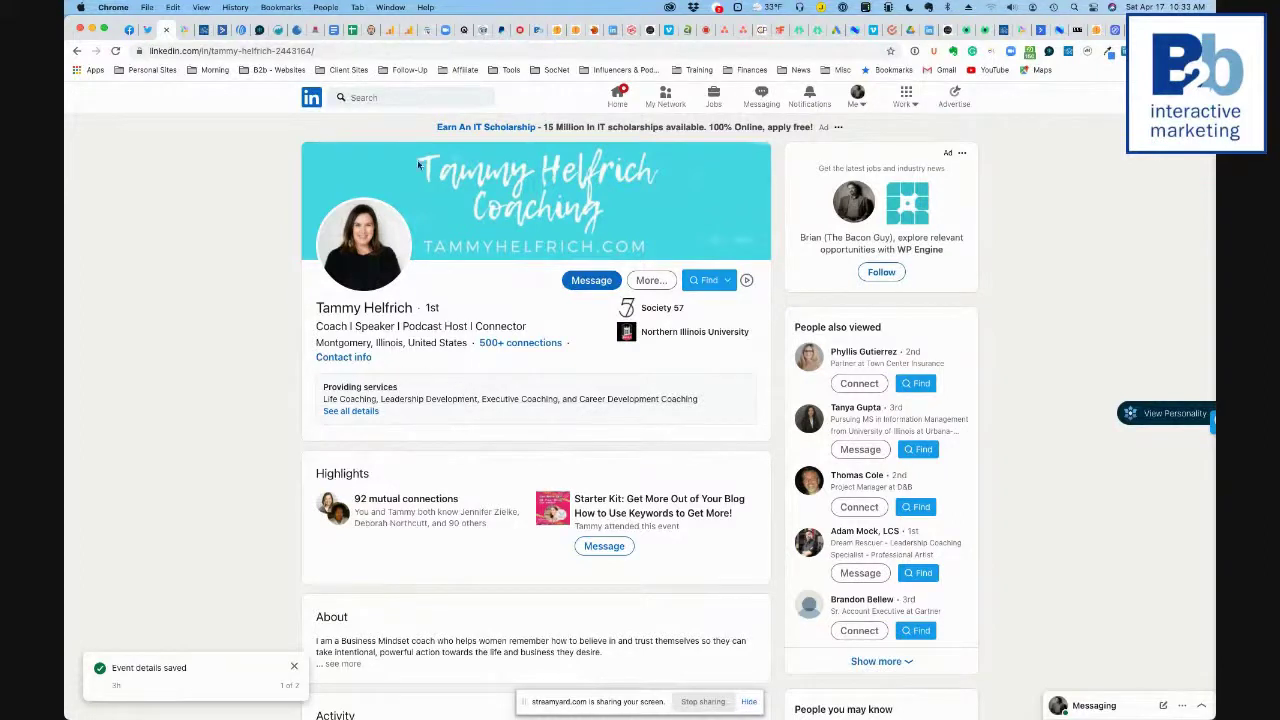
{"action": "scroll", "coordinate": [585, 220], "scroll_direction": "down", "scroll_amount": 1}
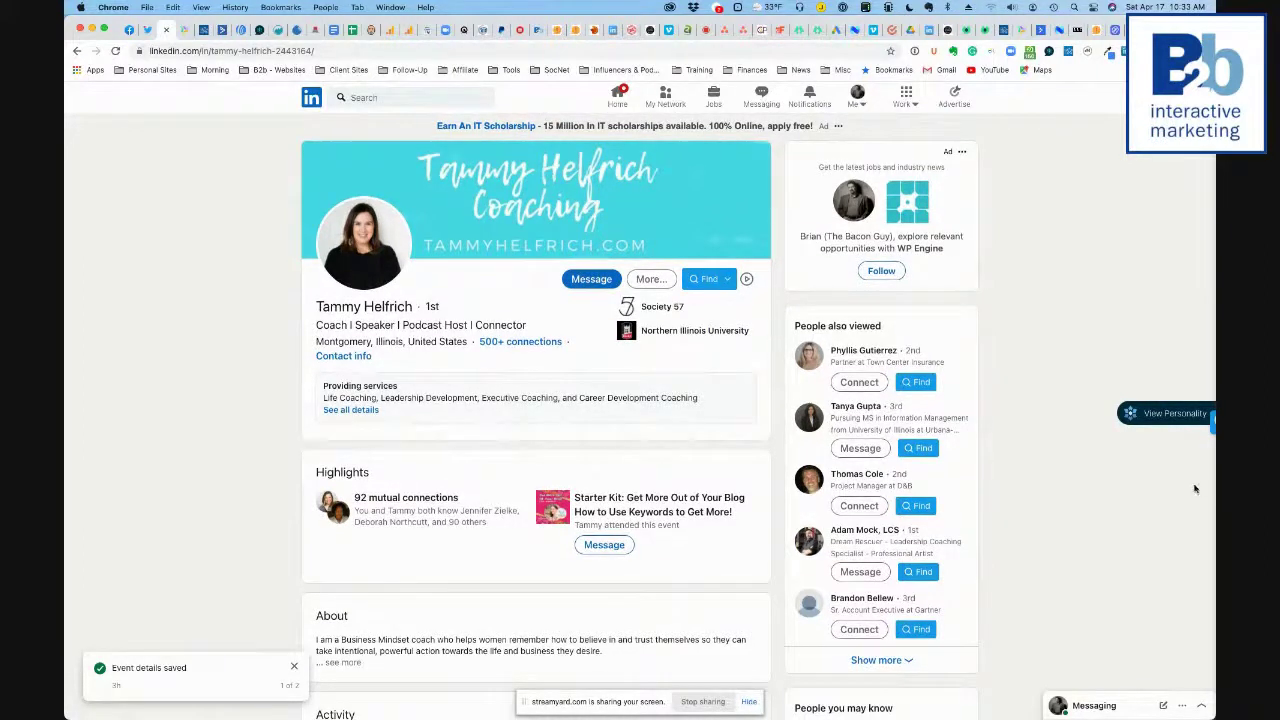
Step: Open Crystal's personality profile for the LinkedIn contact and get its advice for the Gather Information purpose
{"action": "left_click", "coordinate": [1160, 414]}
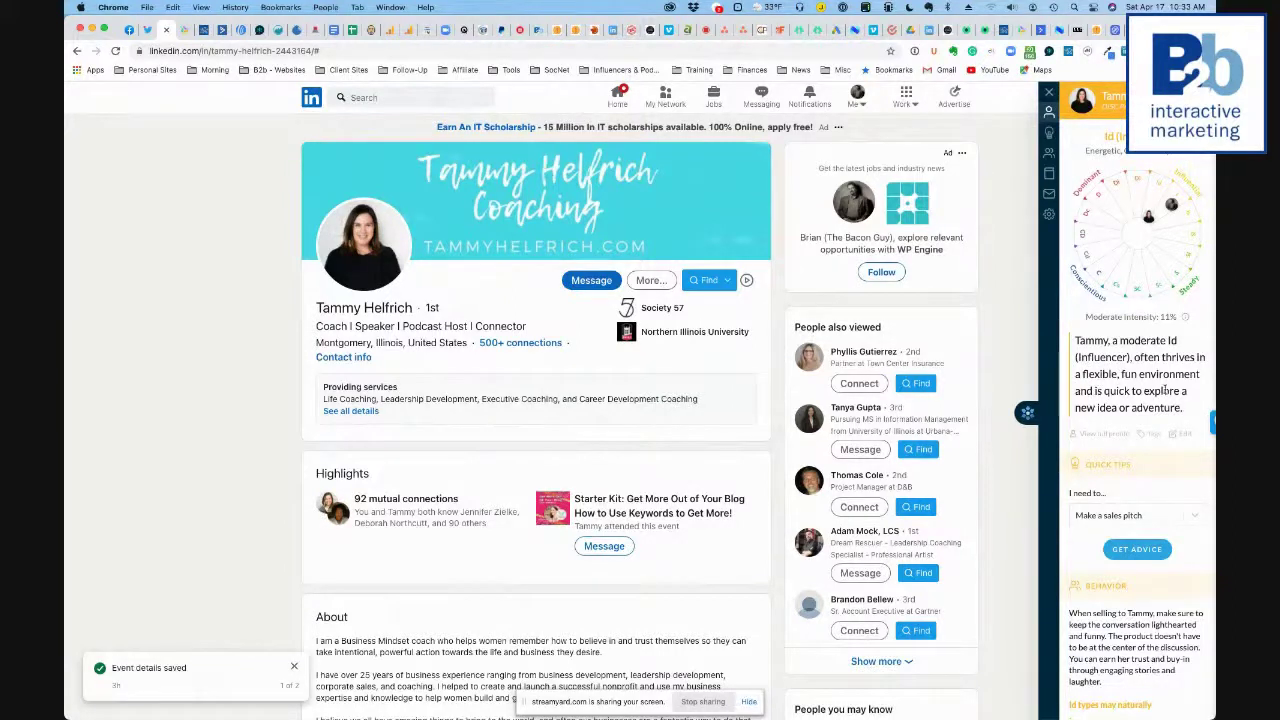
{"action": "scroll", "coordinate": [1115, 493], "scroll_direction": "down", "scroll_amount": 6}
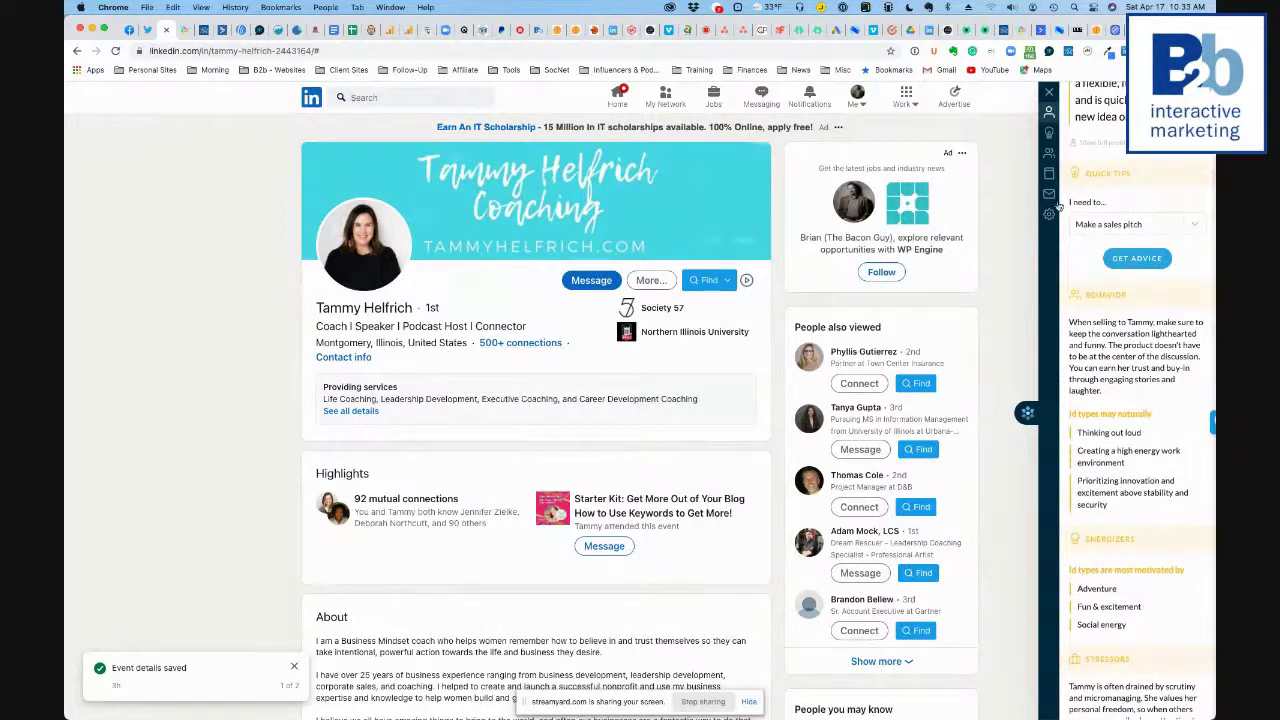
{"action": "left_click", "coordinate": [1194, 224]}
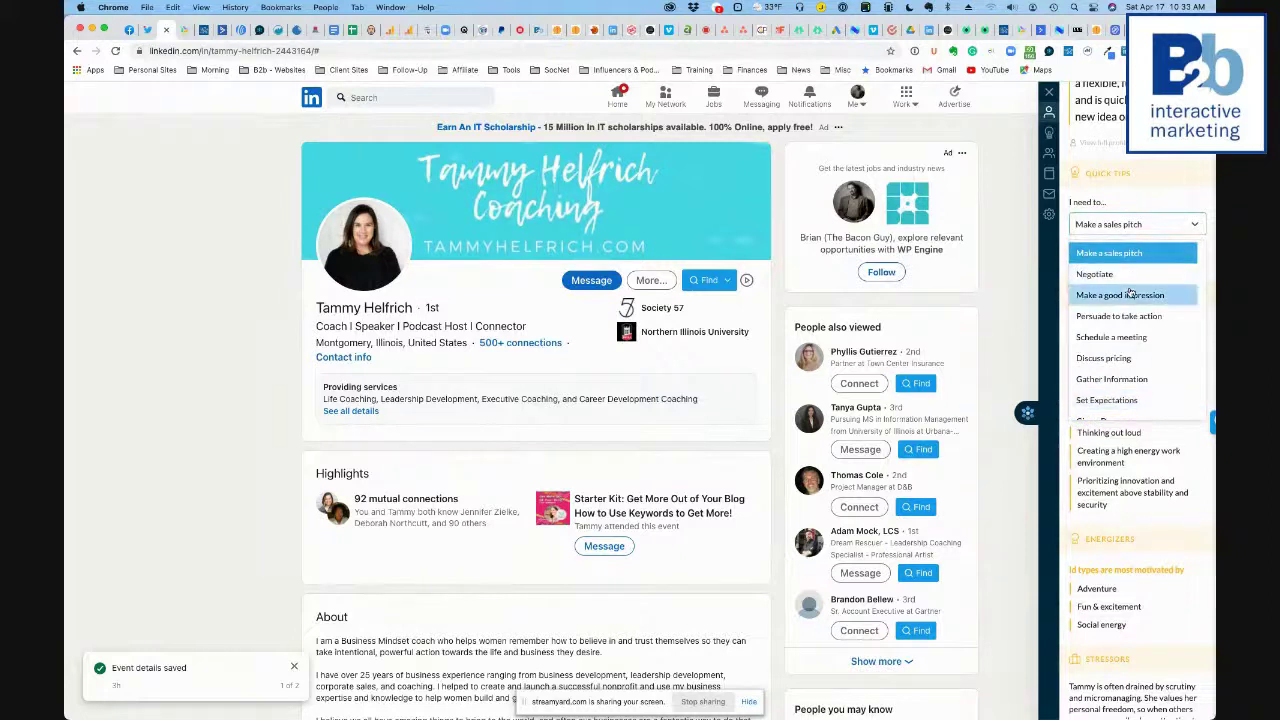
{"action": "left_click", "coordinate": [1128, 380]}
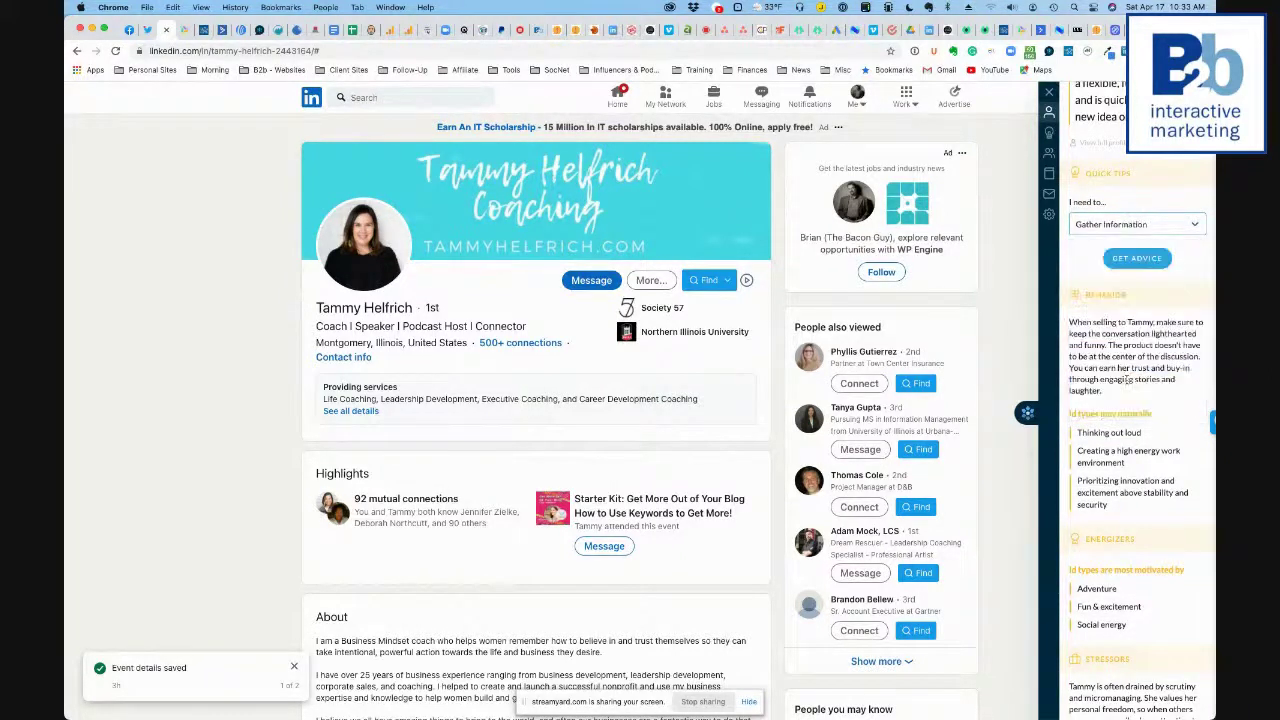
{"action": "left_click", "coordinate": [1137, 262]}
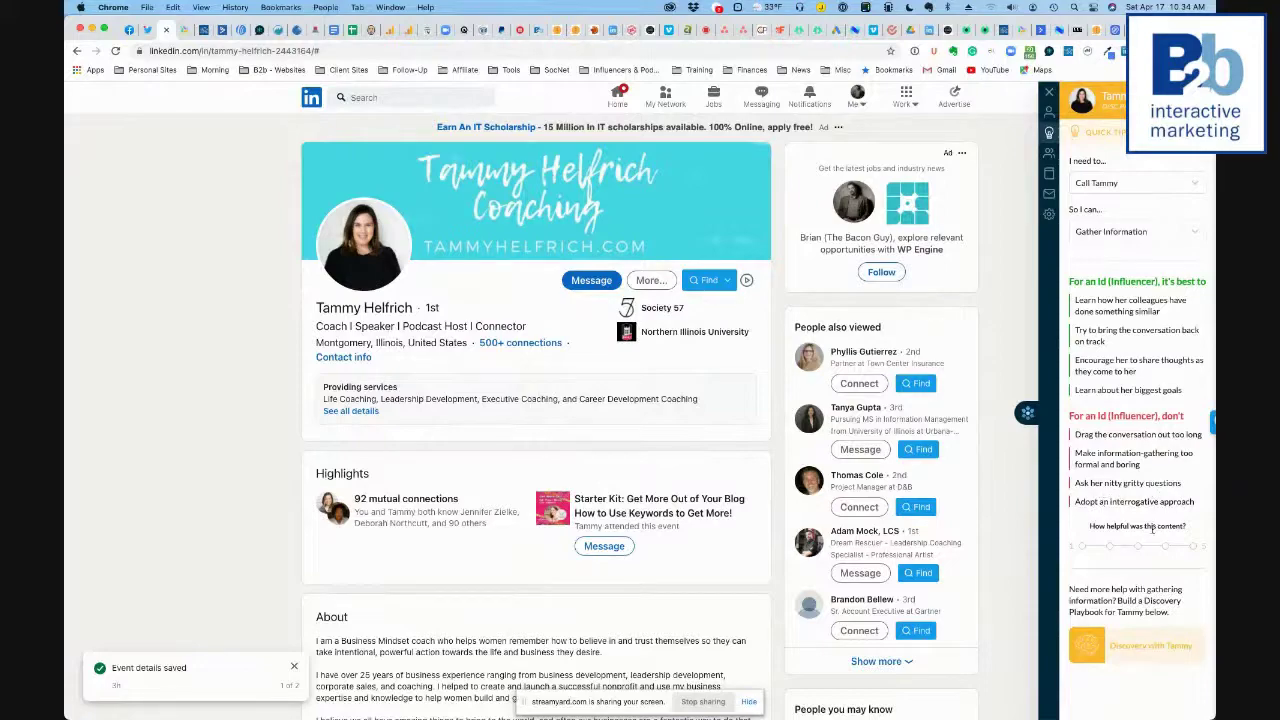
Step: Look over the calling advice and switch the contact method to email, keeping the Gather Information purpose
{"action": "scroll", "coordinate": [1130, 521], "scroll_direction": "down", "scroll_amount": 3}
{"action": "scroll", "coordinate": [1130, 521], "scroll_direction": "up", "scroll_amount": 3}
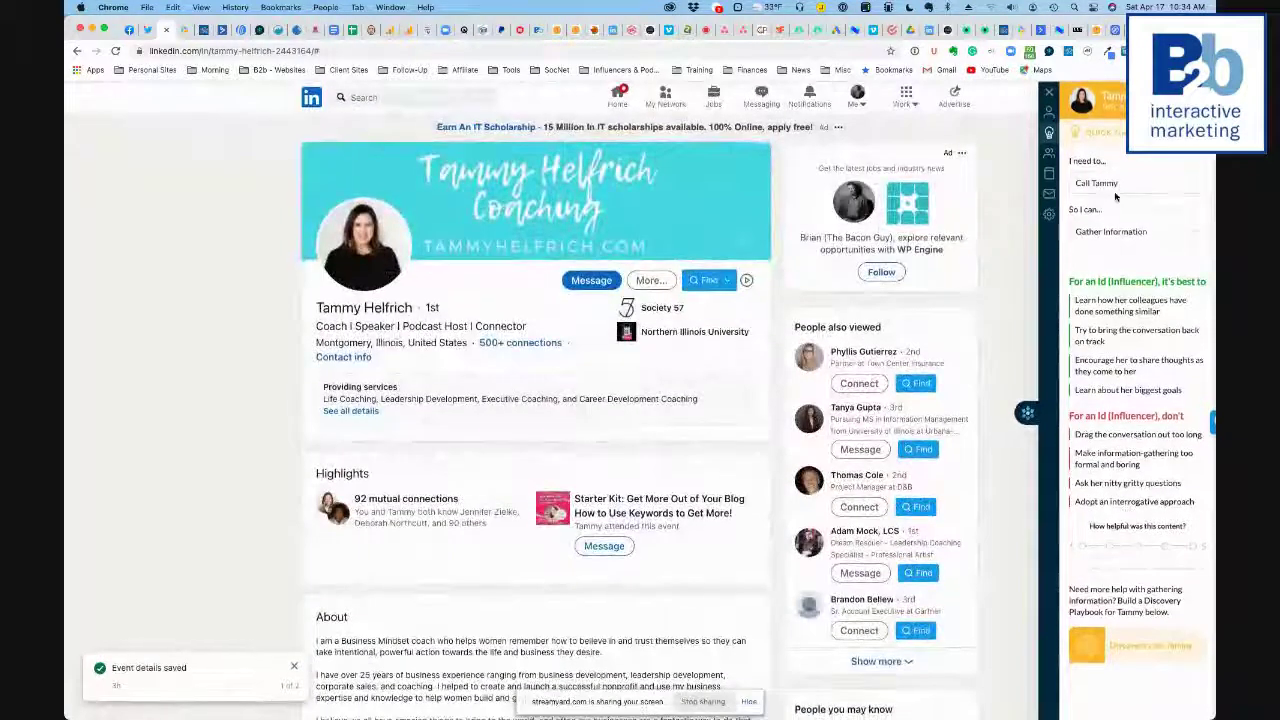
{"action": "left_click", "coordinate": [1192, 182]}
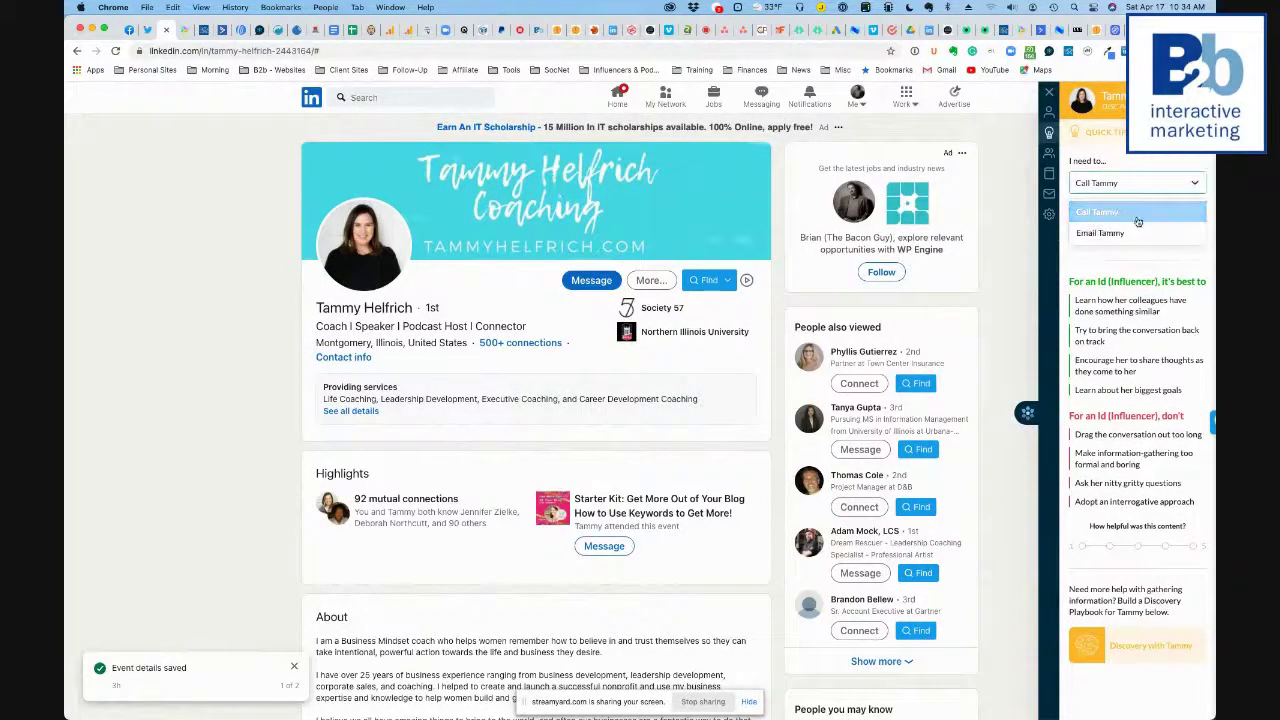
{"action": "left_click", "coordinate": [1104, 233]}
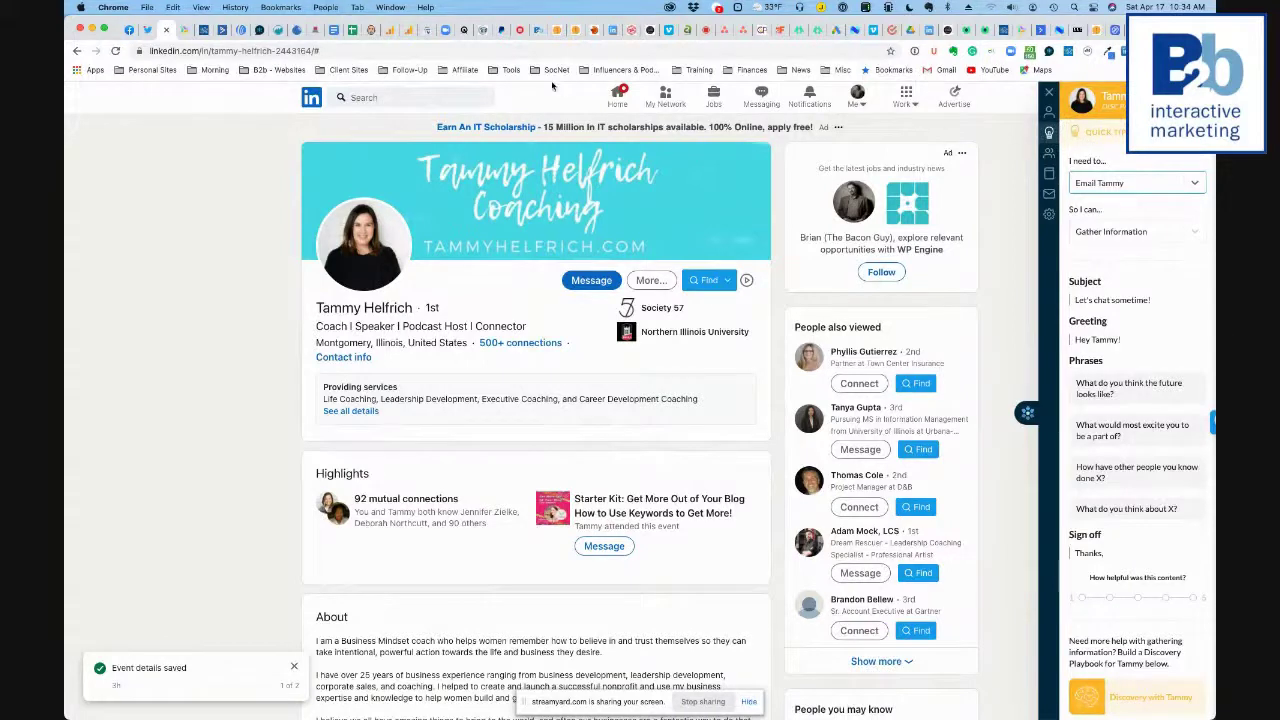
Step: Switch to the Crystal website and sign in with the login saved in 1Password, entering the master password to unlock it
{"action": "left_click", "coordinate": [259, 30]}
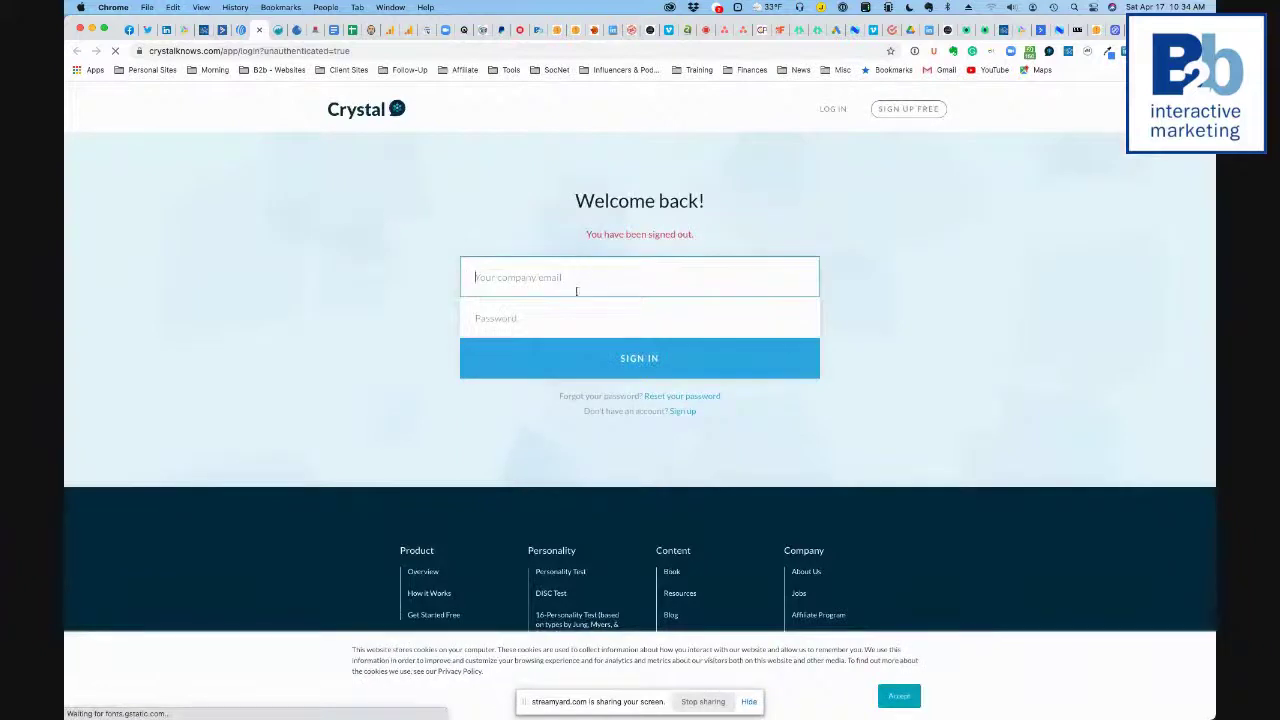
{"action": "right_click", "coordinate": [567, 280]}
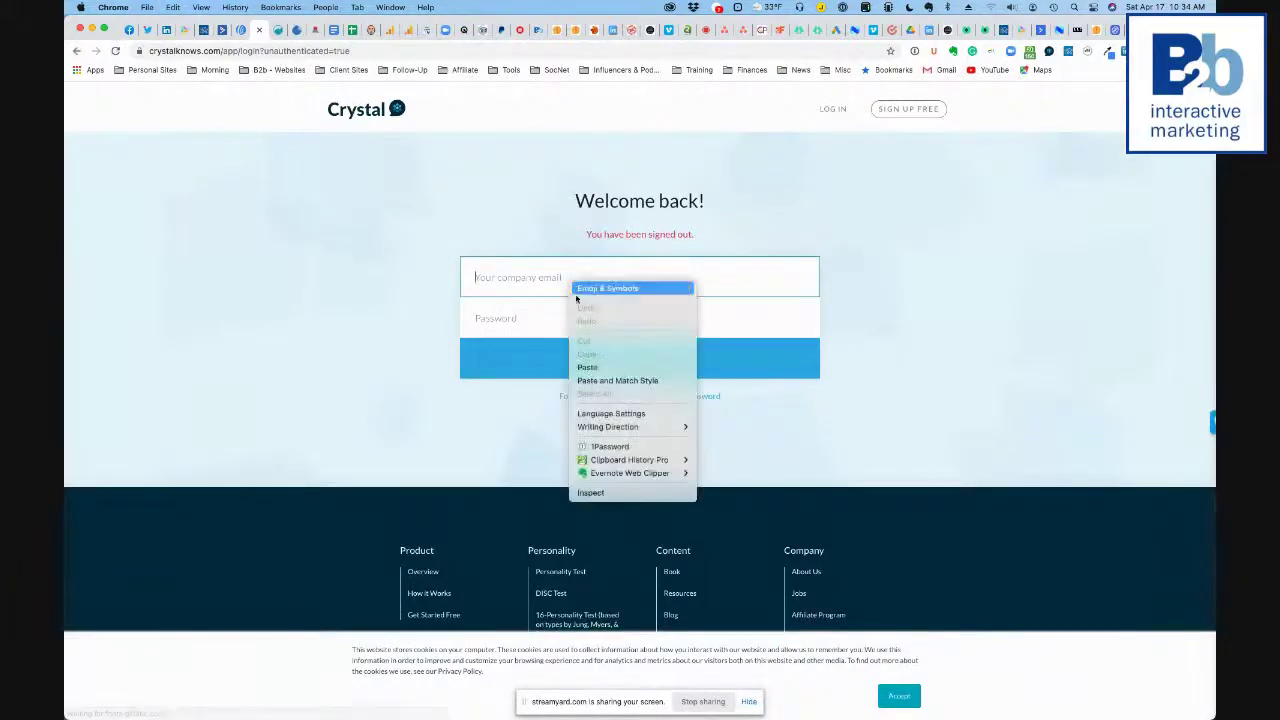
{"action": "left_click", "coordinate": [627, 451]}
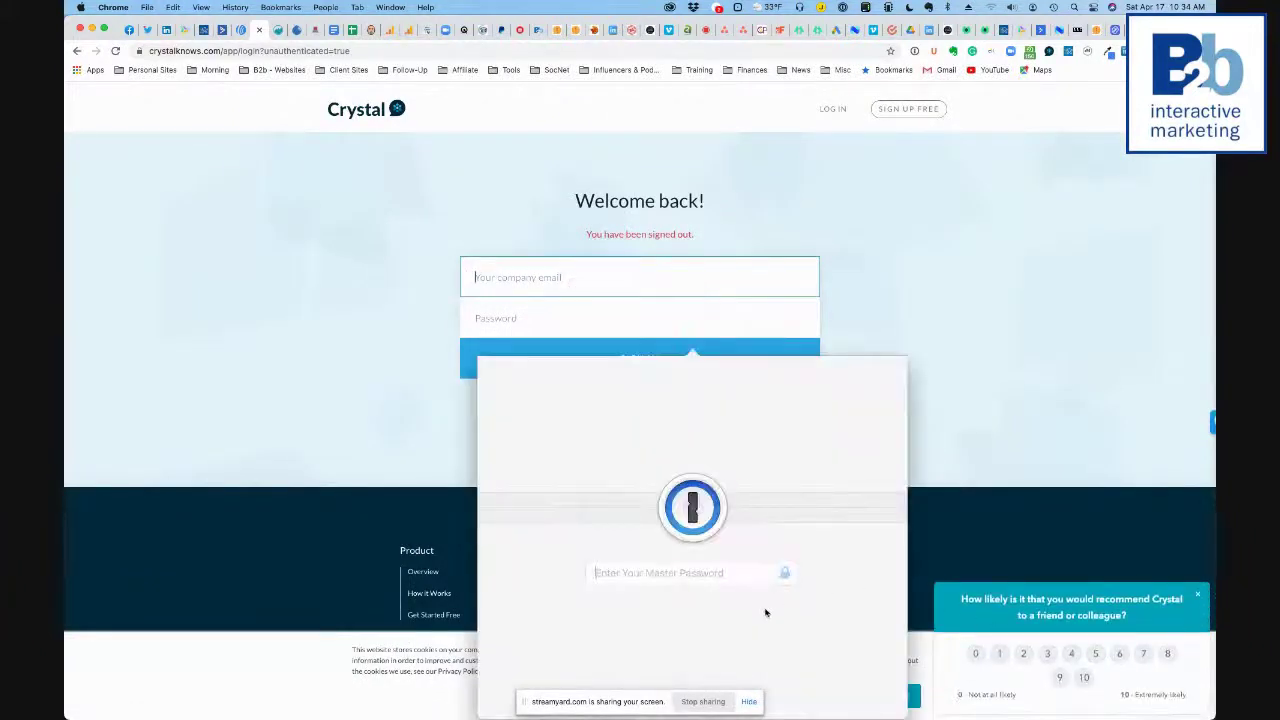
{"action": "type", "text": "••••••"}
{"action": "key", "text": "Return"}
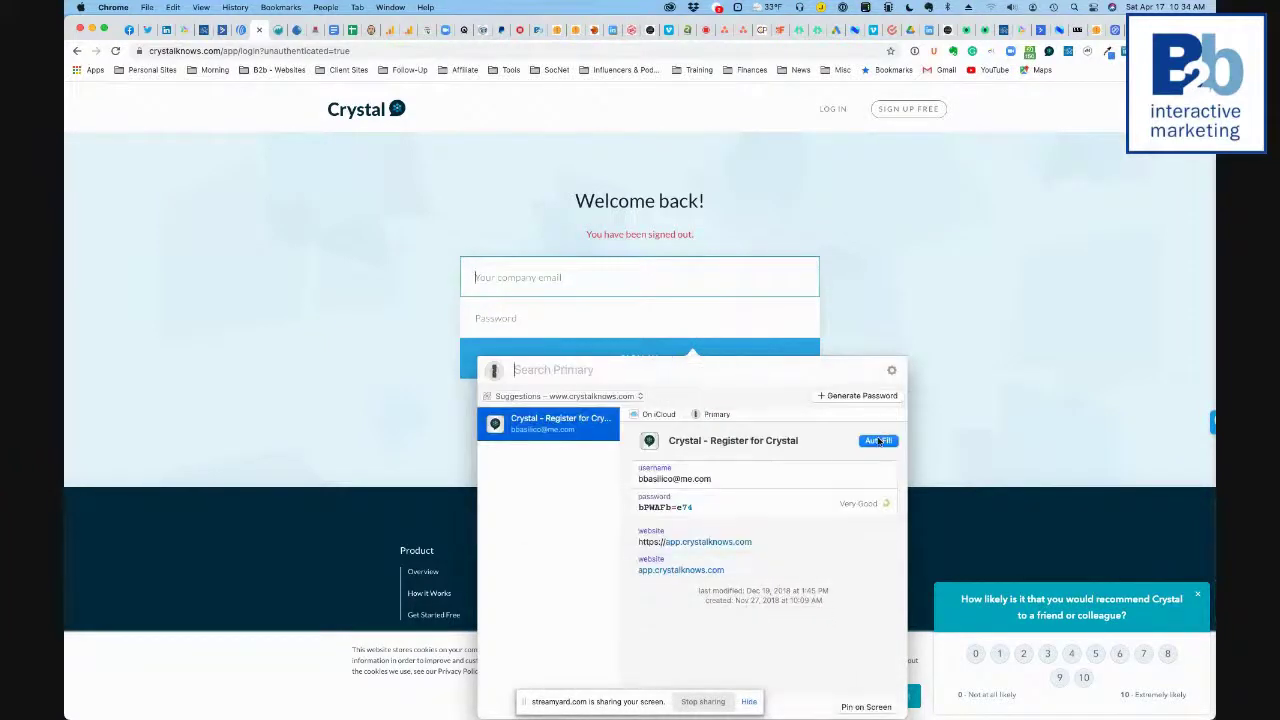
{"action": "left_click", "coordinate": [878, 441]}
{"action": "left_click", "coordinate": [640, 368]}
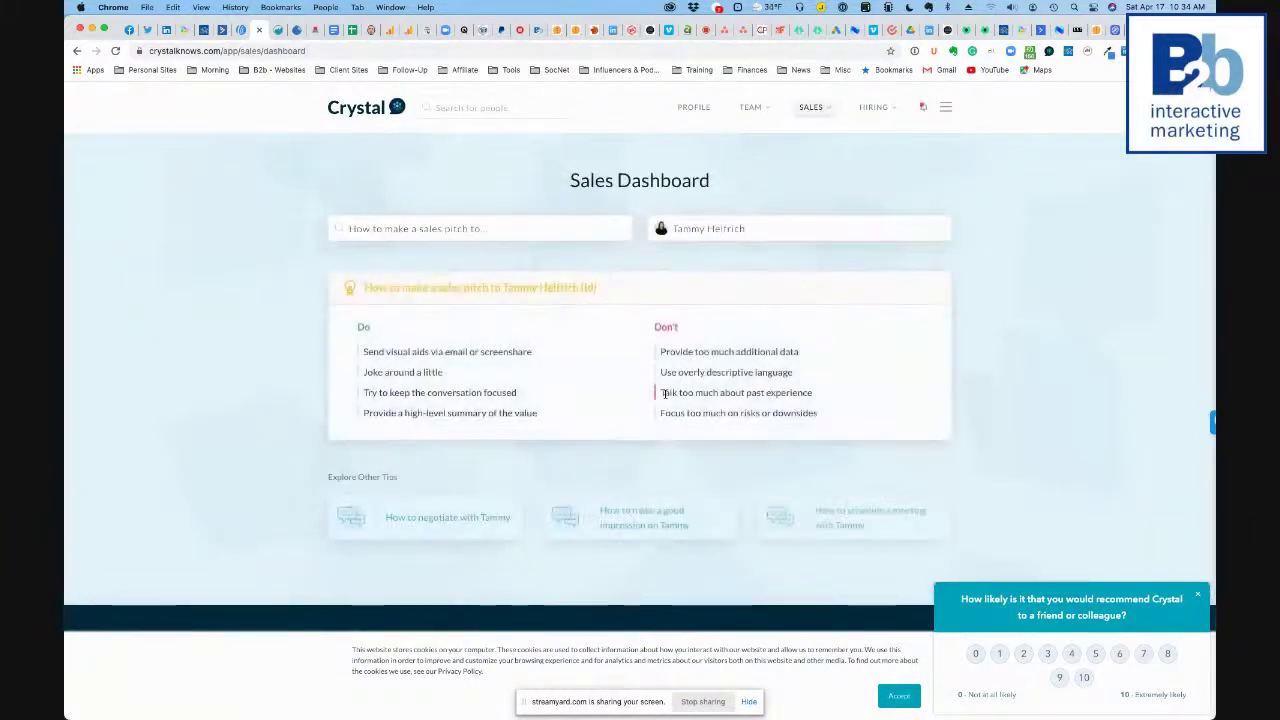
Step: Open your own Crystal profile and look over its account options and DISC assessment
{"action": "left_click", "coordinate": [706, 109]}
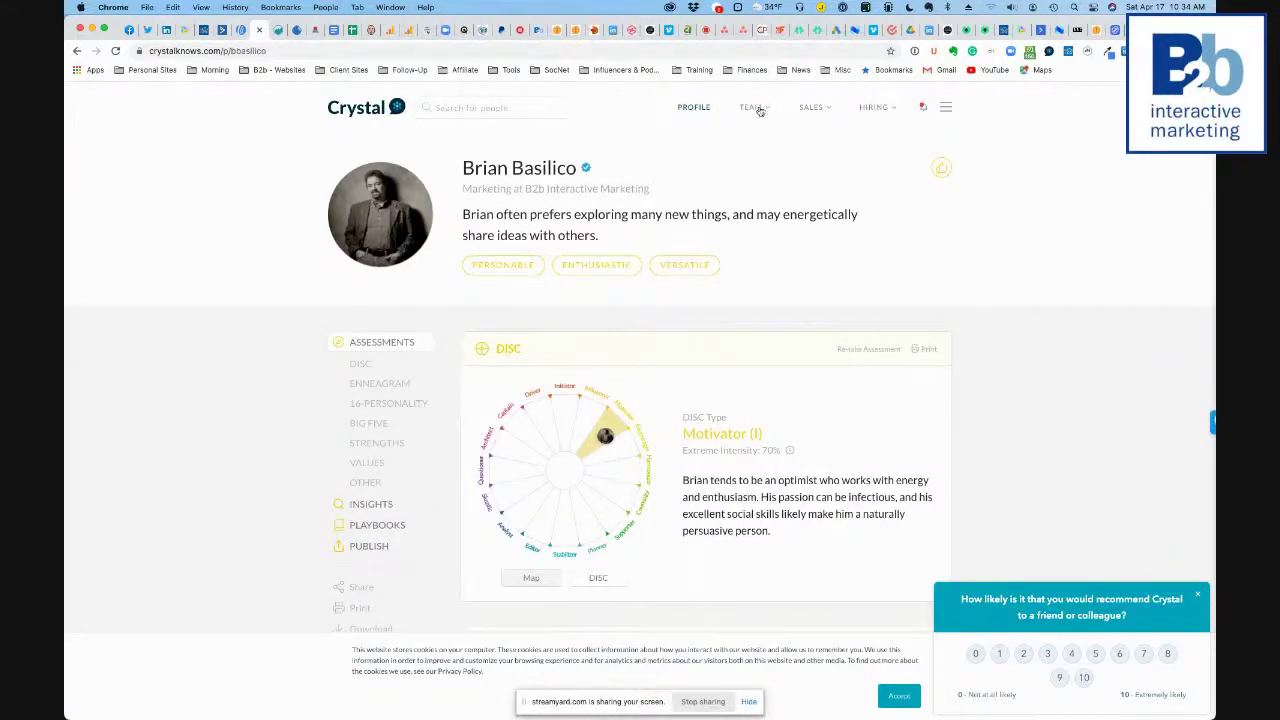
{"action": "left_click", "coordinate": [947, 110]}
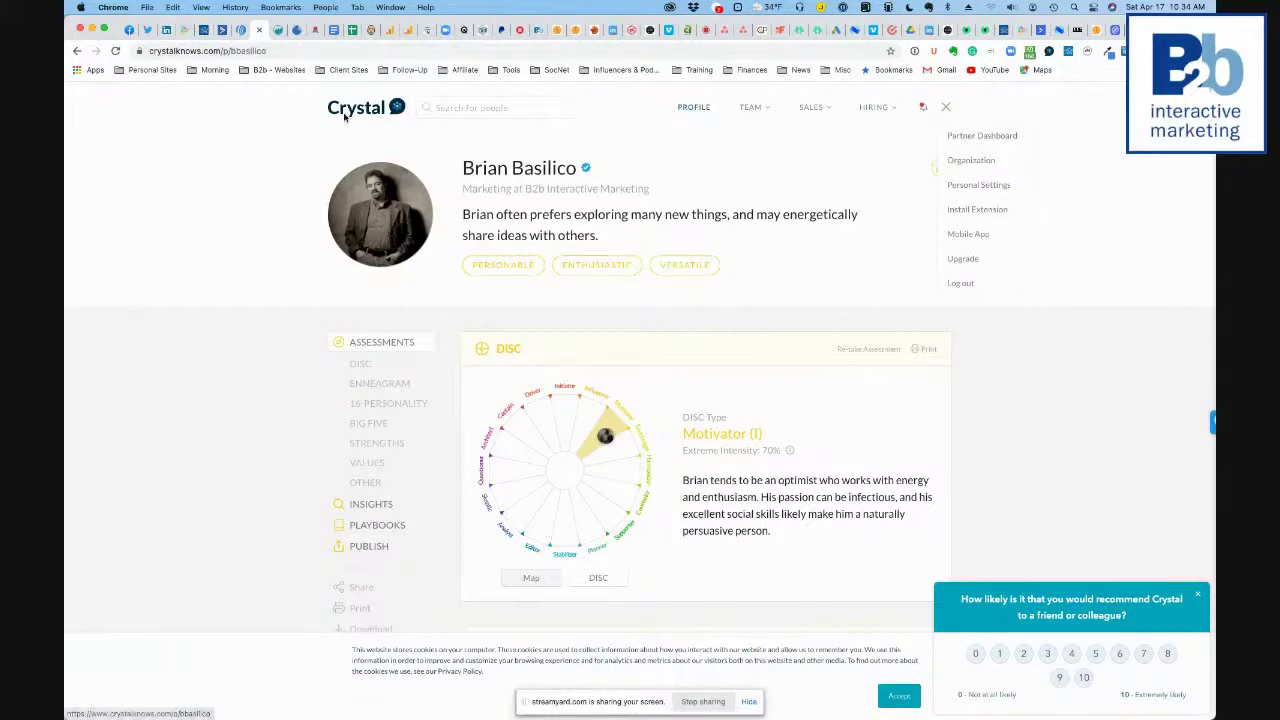
{"action": "left_click", "coordinate": [500, 206]}
{"action": "scroll", "coordinate": [515, 214], "scroll_direction": "down", "scroll_amount": 10}
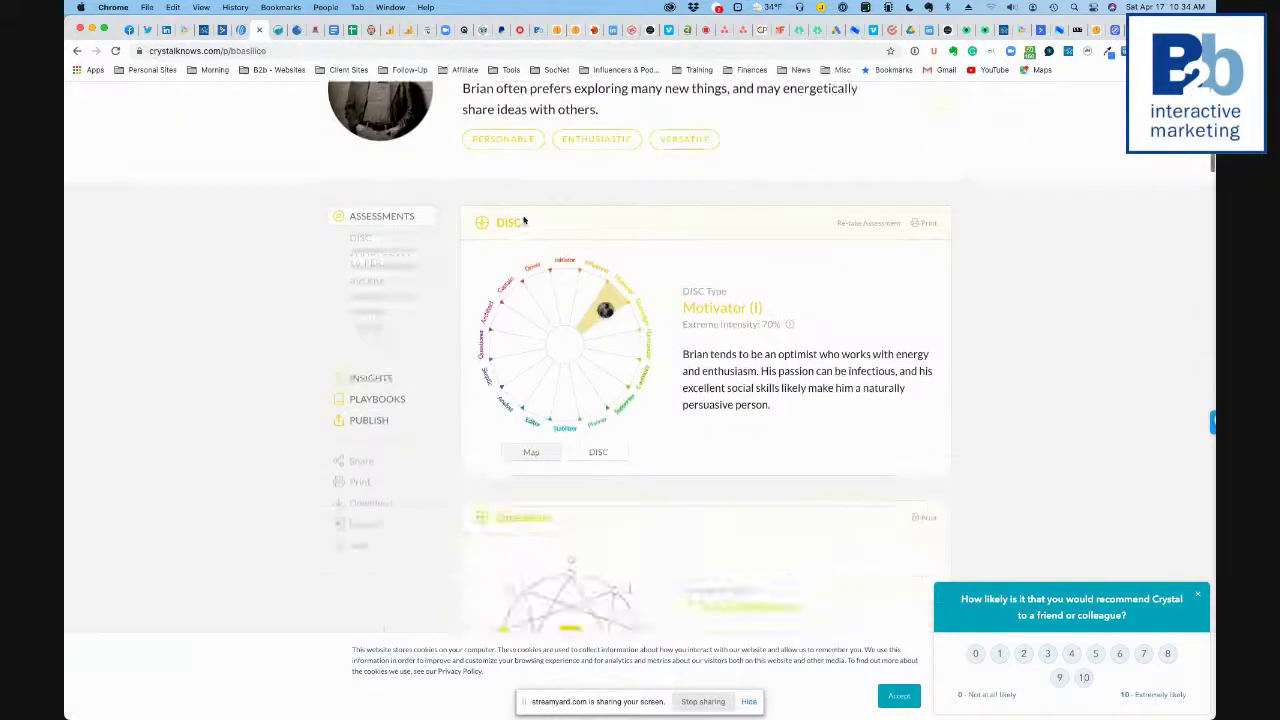
{"action": "scroll", "coordinate": [523, 218], "scroll_direction": "up", "scroll_amount": 8}
{"action": "scroll", "coordinate": [524, 220], "scroll_direction": "up", "scroll_amount": 3}
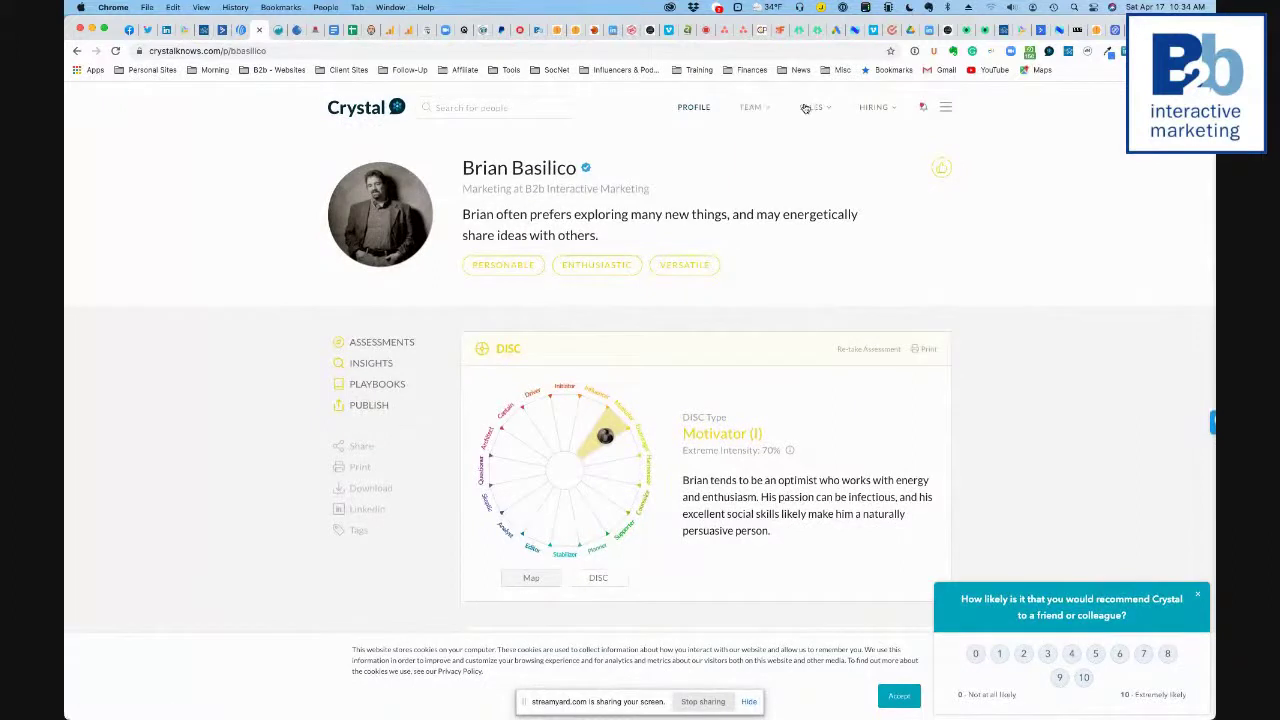
Step: Search Crystal for the coach by first name and open her personality profile
{"action": "left_click", "coordinate": [760, 112]}
{"action": "left_click", "coordinate": [459, 108]}
{"action": "type", "text": "Tammy"}
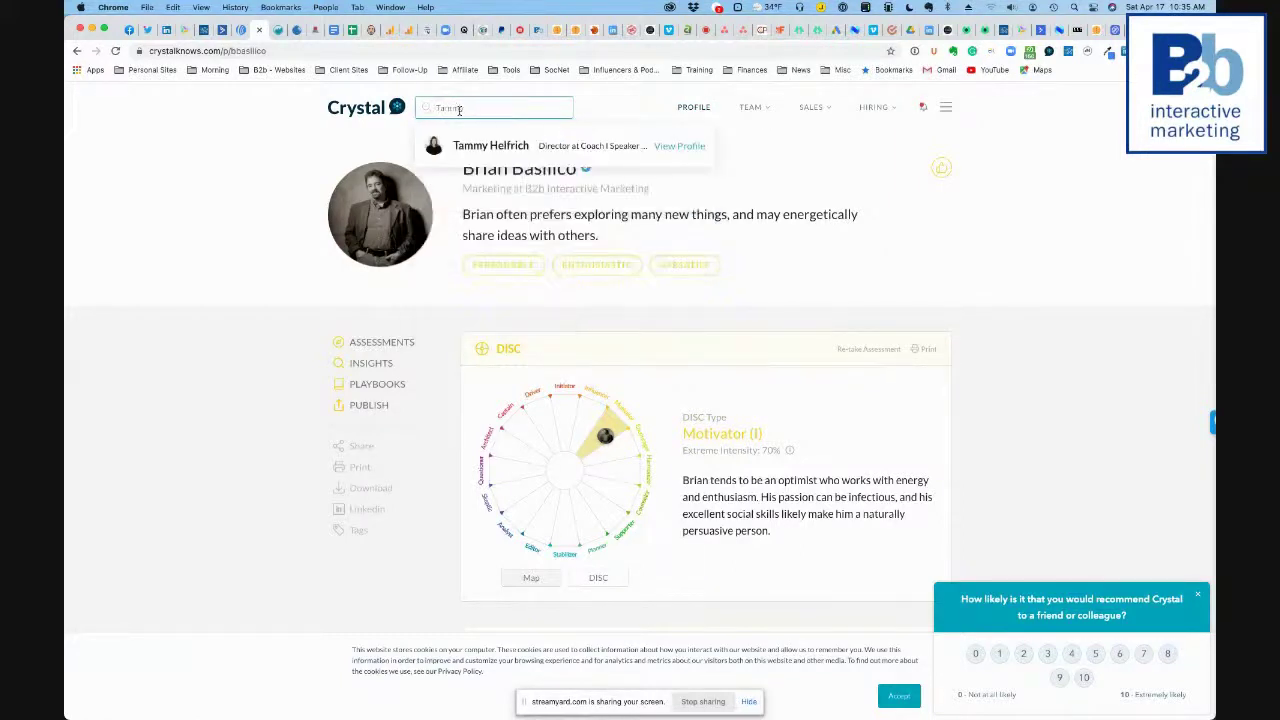
{"action": "left_click", "coordinate": [463, 147]}
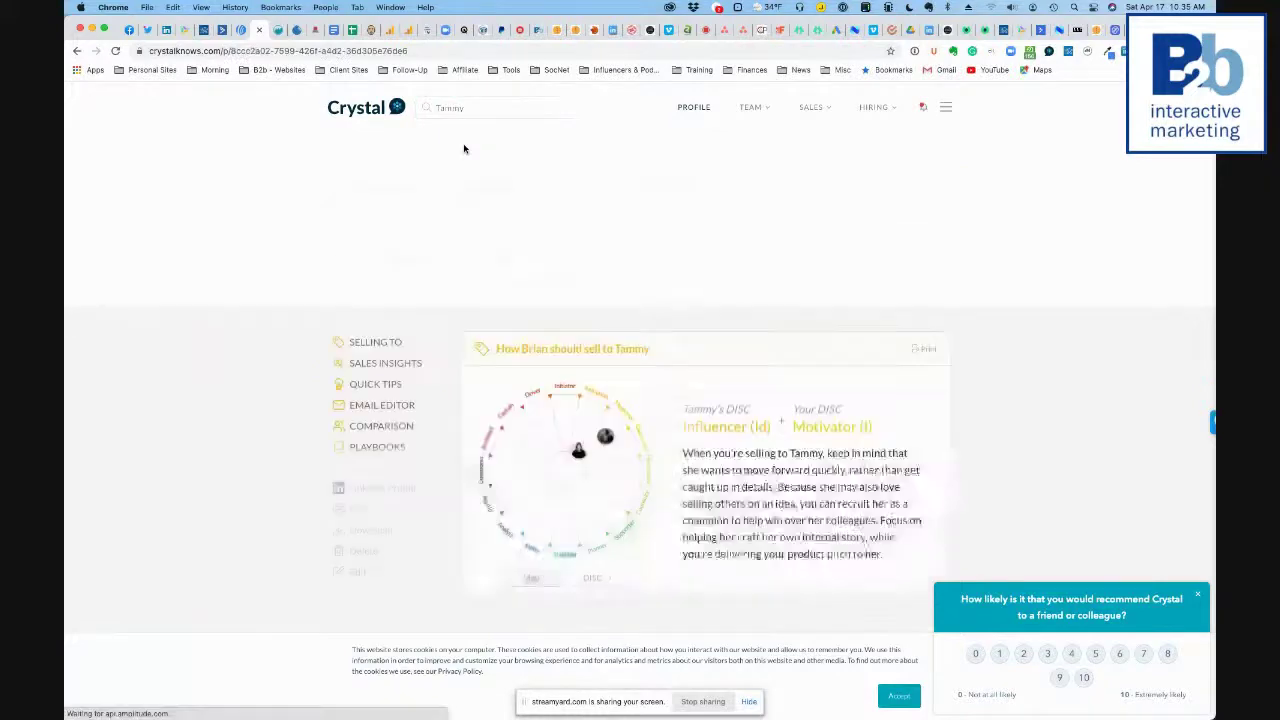
Step: Read through the coach's selling advice, sales insights, quick tips for a sales pitch call and email editor suggestions
{"action": "scroll", "coordinate": [321, 401], "scroll_direction": "down", "scroll_amount": 3}
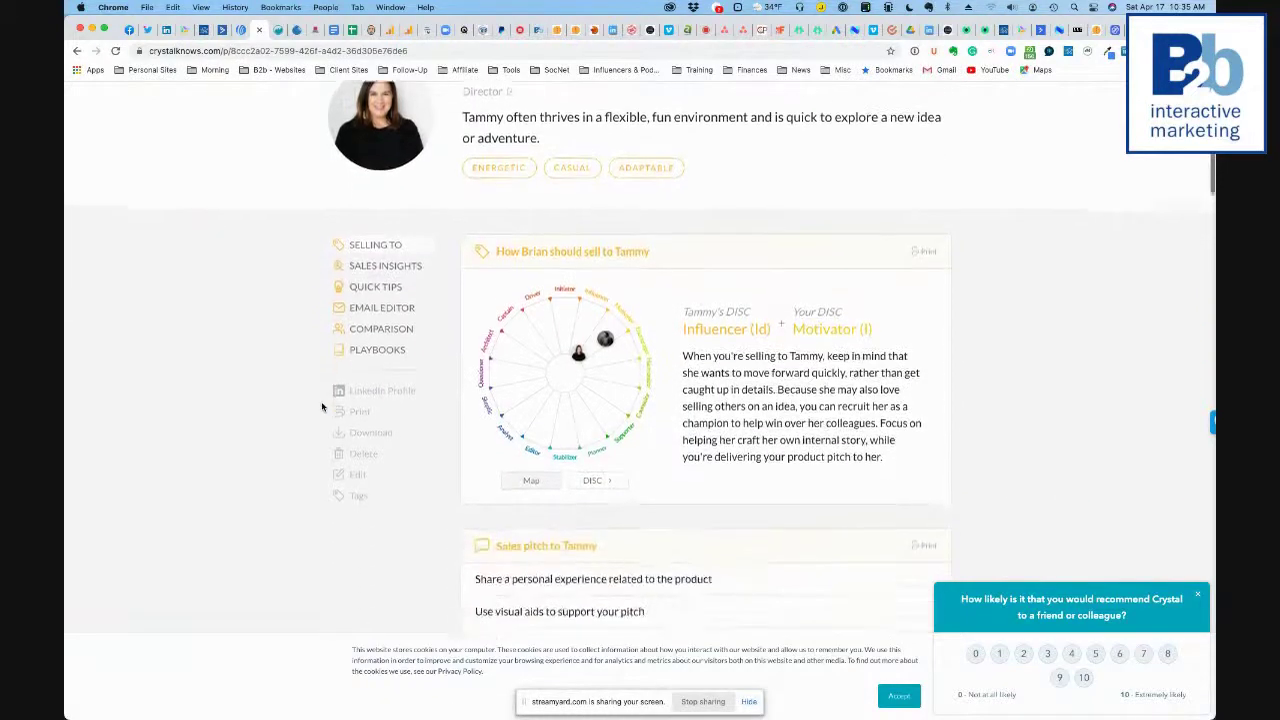
{"action": "mouse_move", "coordinate": [533, 374]}
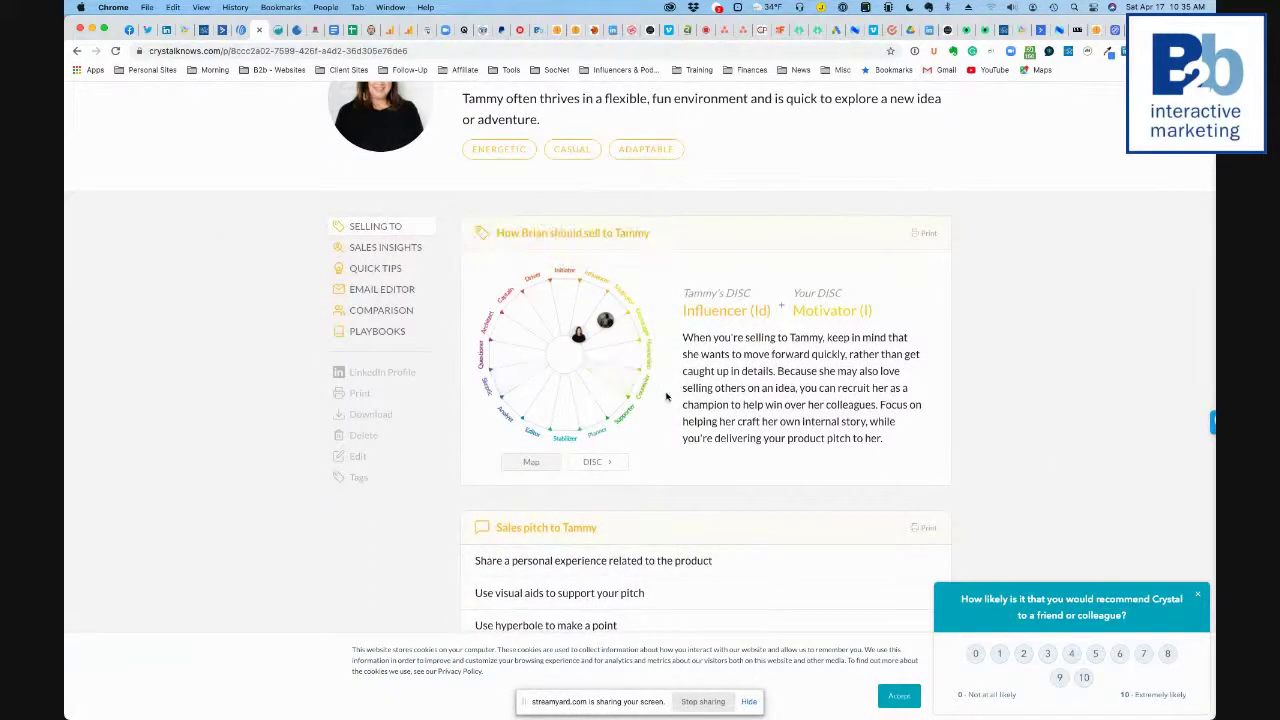
{"action": "scroll", "coordinate": [600, 380], "scroll_direction": "down", "scroll_amount": 10}
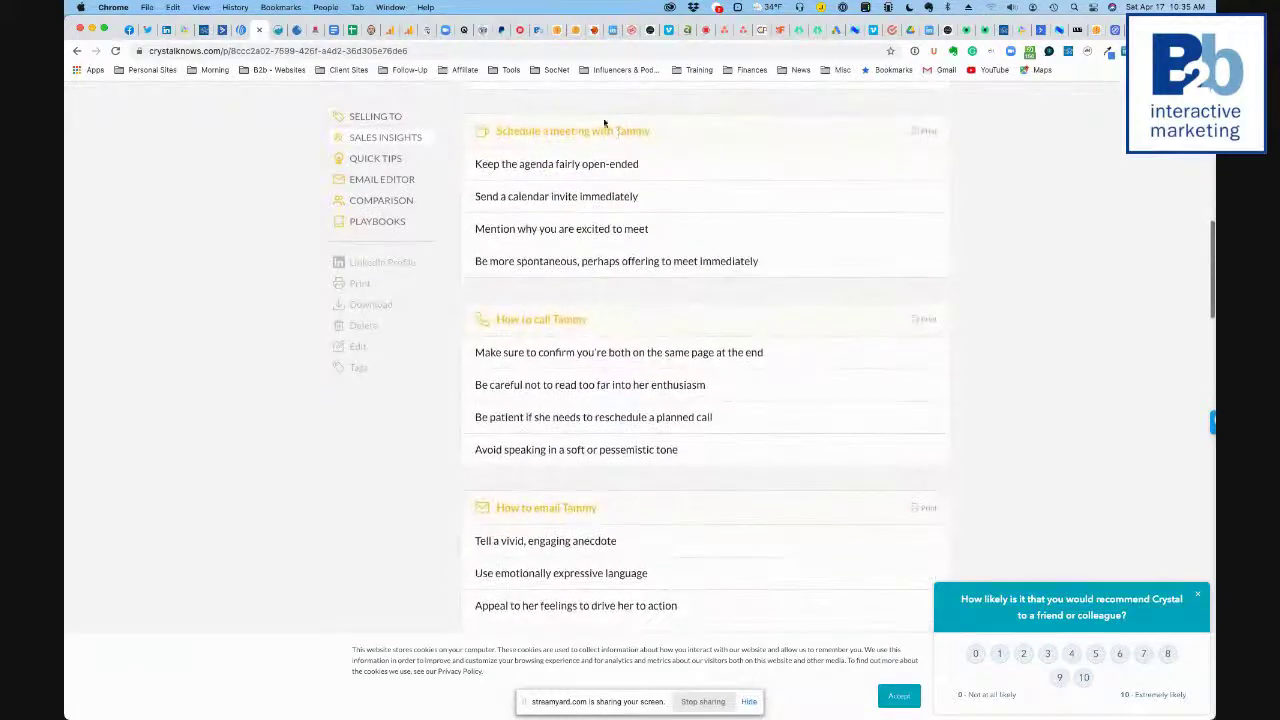
{"action": "scroll", "coordinate": [665, 393], "scroll_direction": "down", "scroll_amount": 5}
{"action": "scroll", "coordinate": [576, 390], "scroll_direction": "down", "scroll_amount": 10}
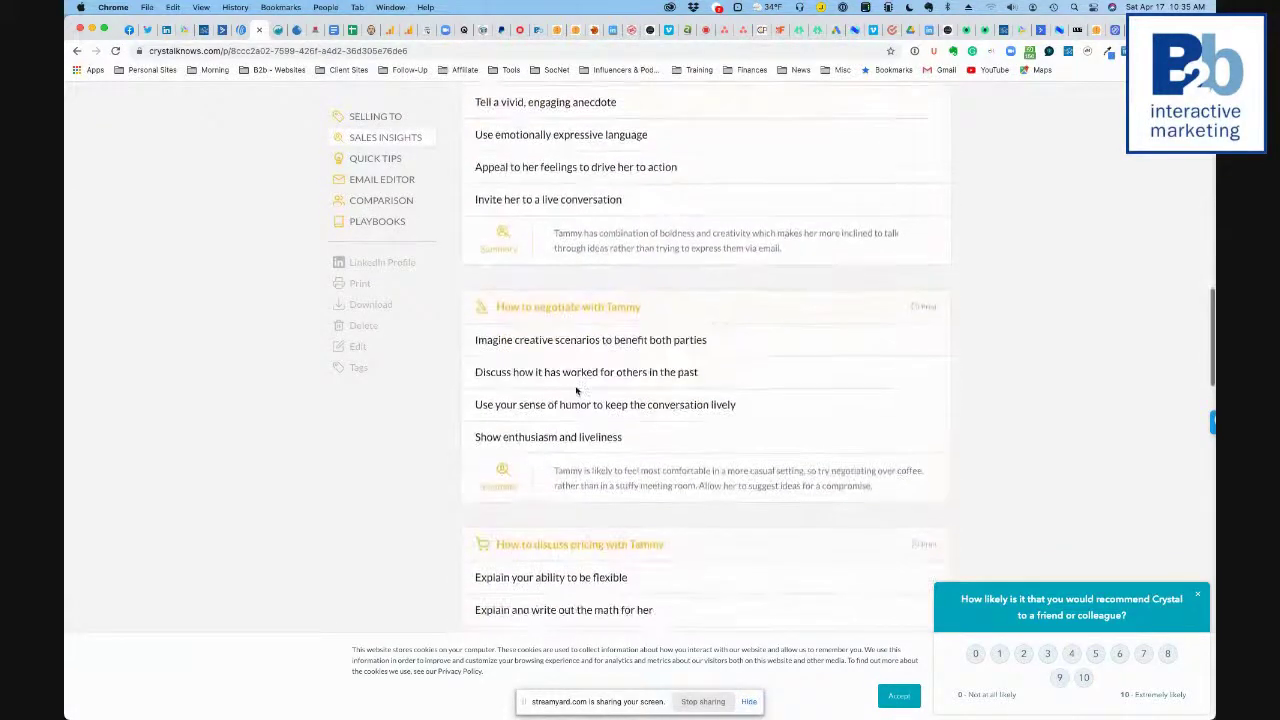
{"action": "scroll", "coordinate": [576, 390], "scroll_direction": "up", "scroll_amount": 10}
{"action": "scroll", "coordinate": [574, 385], "scroll_direction": "down", "scroll_amount": 5}
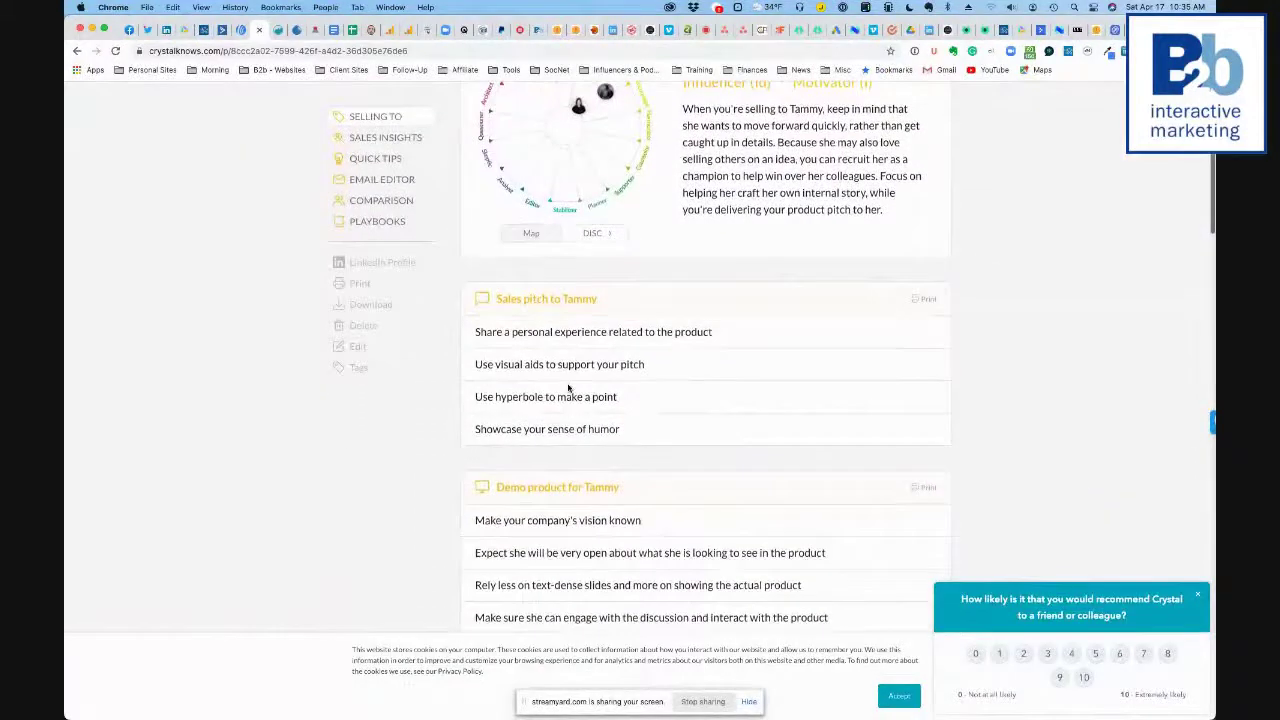
{"action": "scroll", "coordinate": [581, 411], "scroll_direction": "down", "scroll_amount": 12}
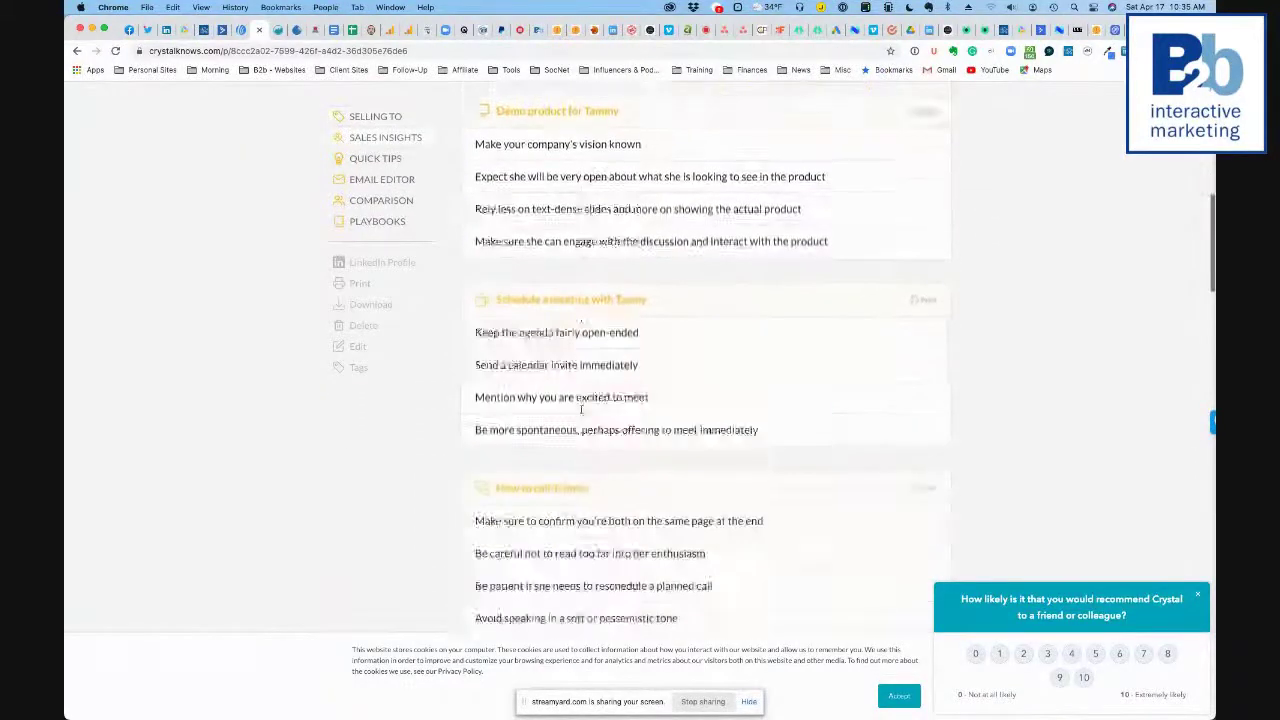
{"action": "scroll", "coordinate": [581, 411], "scroll_direction": "down", "scroll_amount": 10}
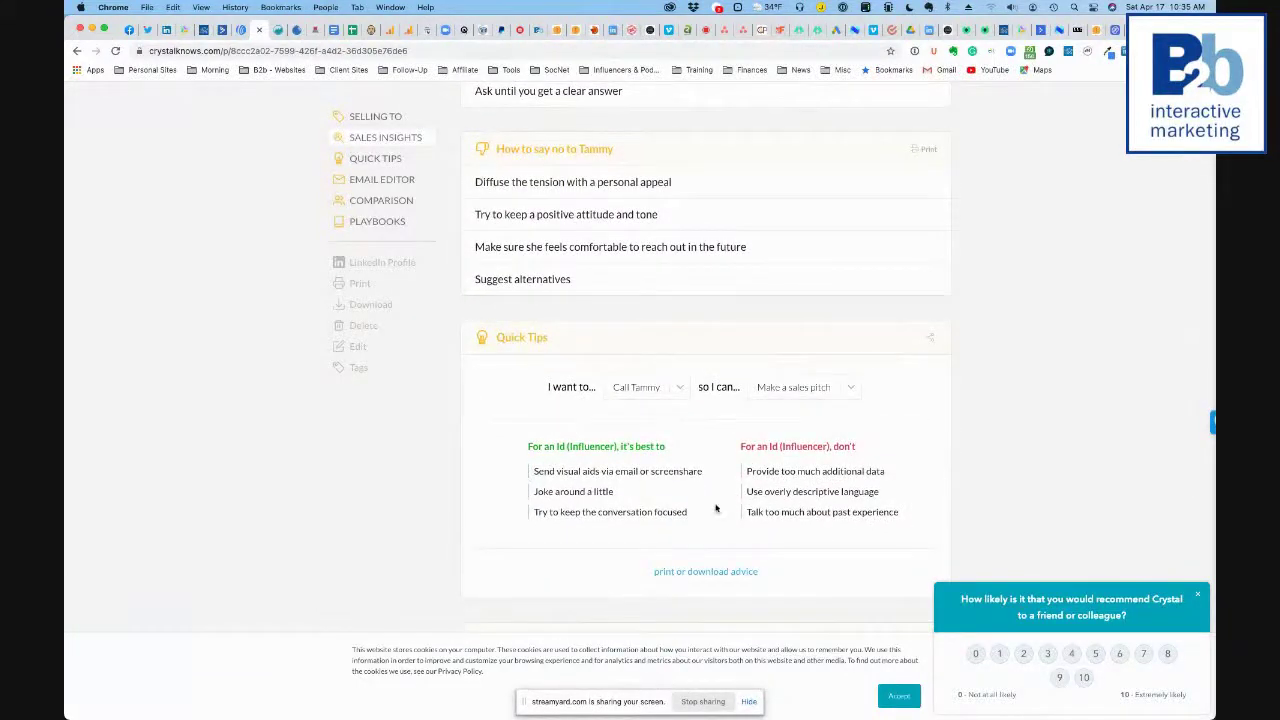
{"action": "scroll", "coordinate": [600, 509], "scroll_direction": "down", "scroll_amount": 5}
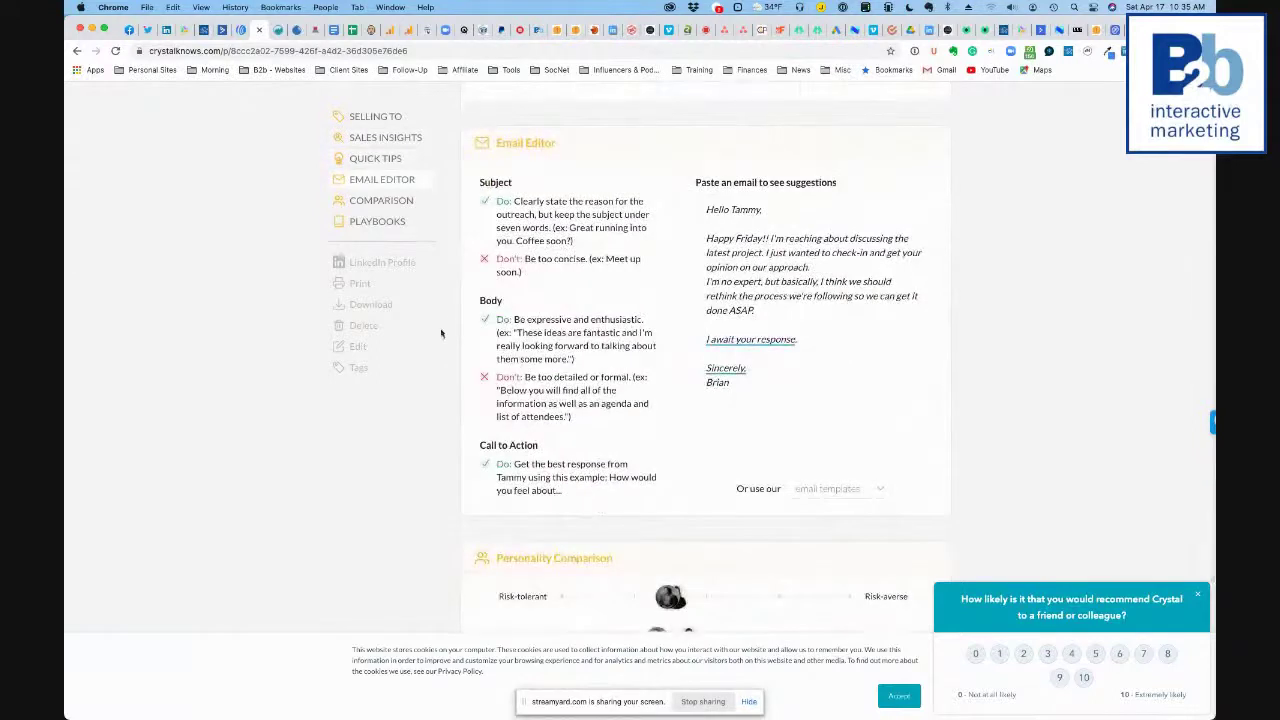
Step: Compare both people's traits in the Personality Comparison and look over the Personality Playbooks and the profile's download options
{"action": "scroll", "coordinate": [530, 214], "scroll_direction": "down", "scroll_amount": 5}
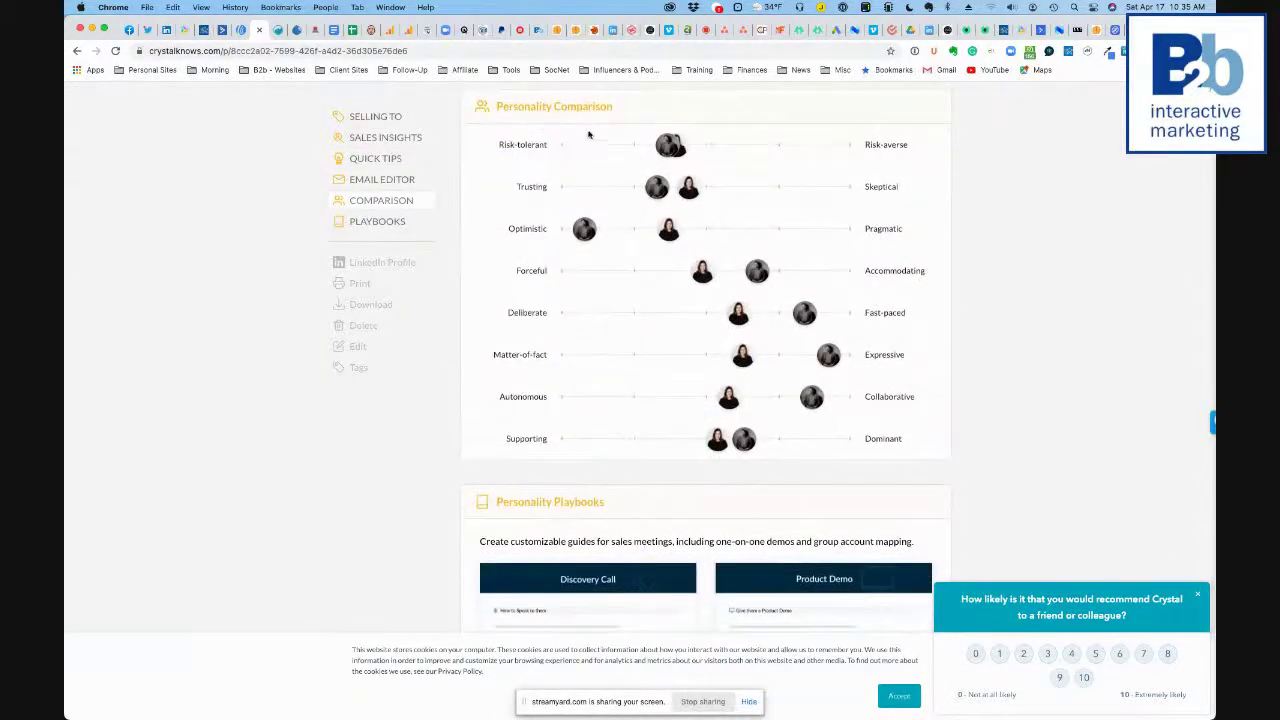
{"action": "mouse_move", "coordinate": [680, 148]}
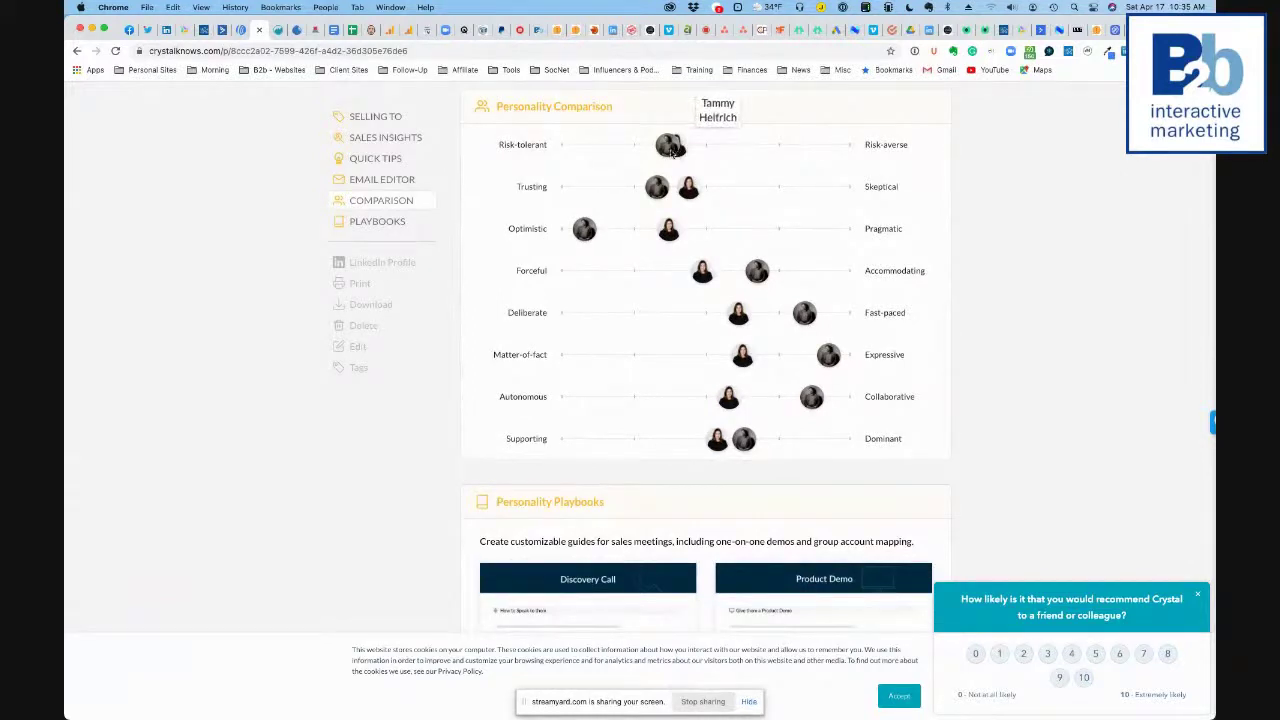
{"action": "mouse_move", "coordinate": [659, 191]}
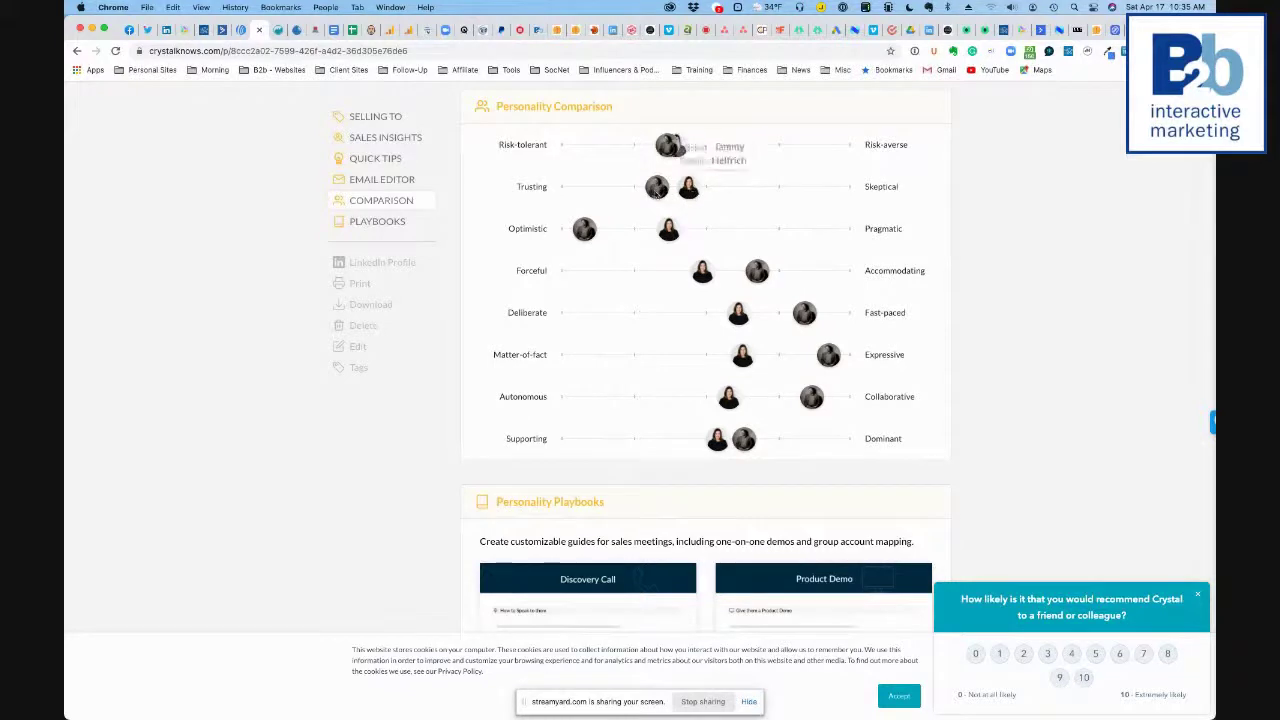
{"action": "mouse_move", "coordinate": [587, 237]}
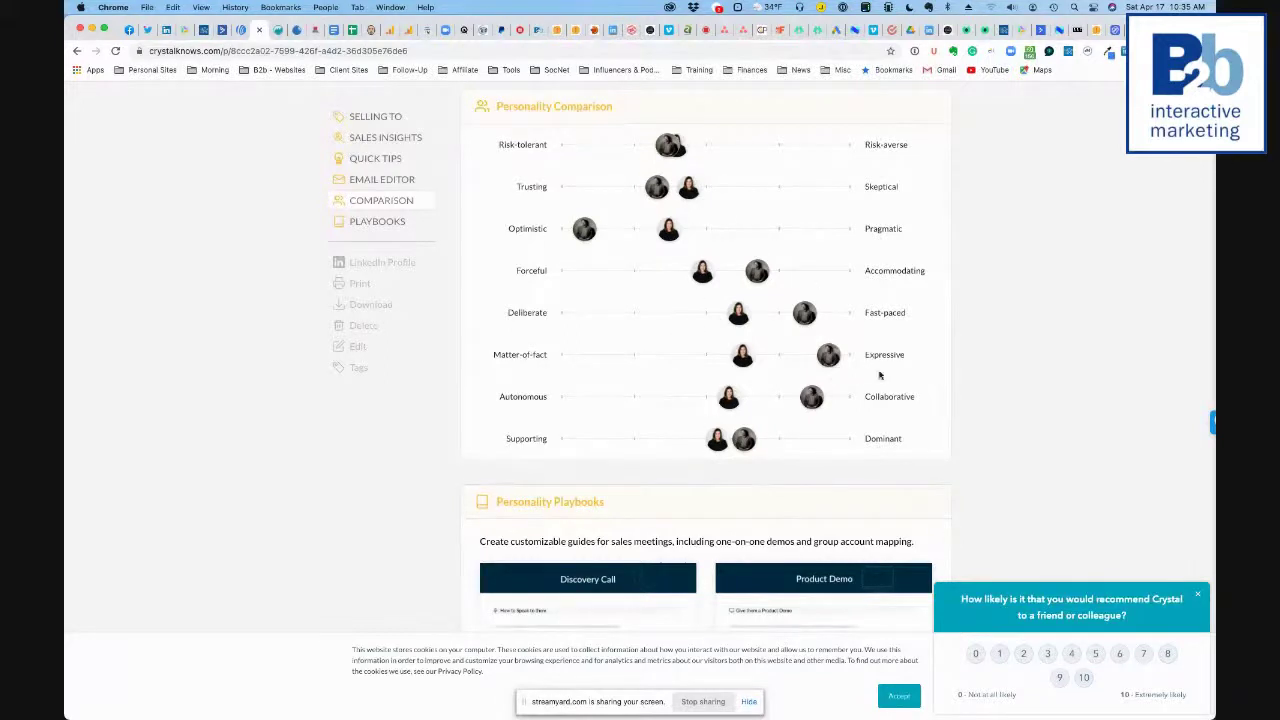
{"action": "scroll", "coordinate": [560, 437], "scroll_direction": "down", "scroll_amount": 7}
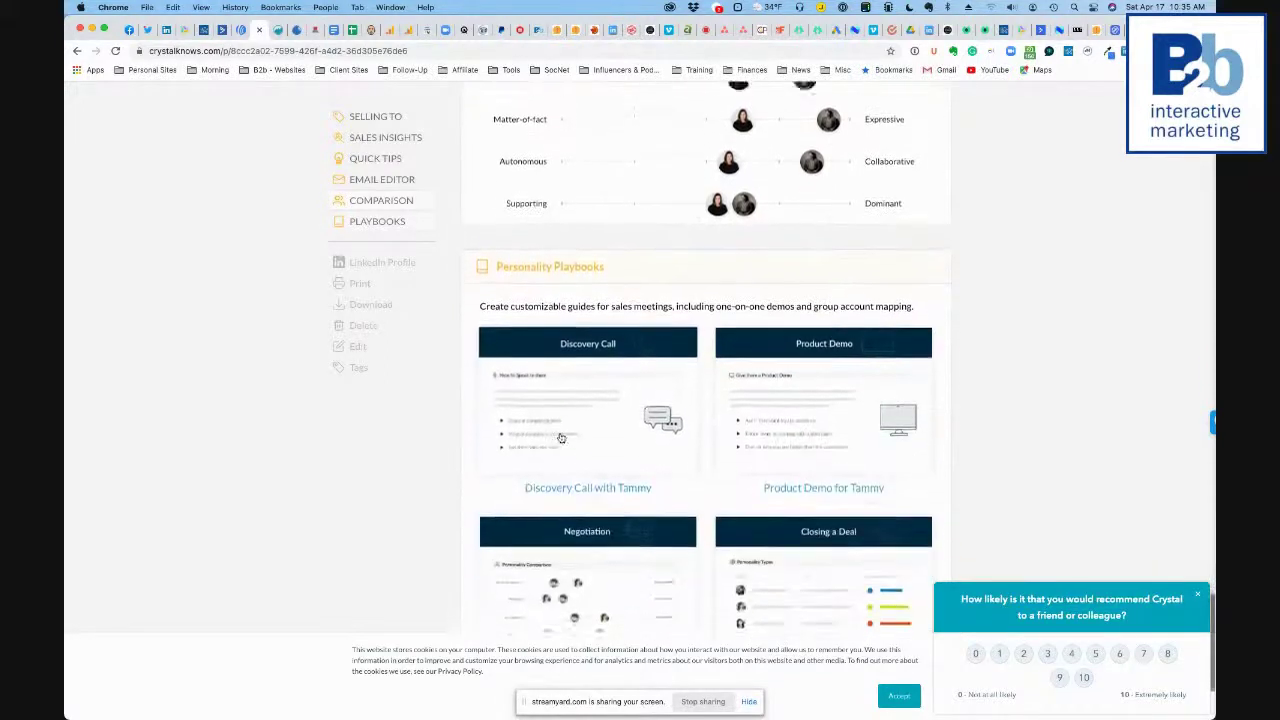
{"action": "scroll", "coordinate": [563, 440], "scroll_direction": "down", "scroll_amount": 2}
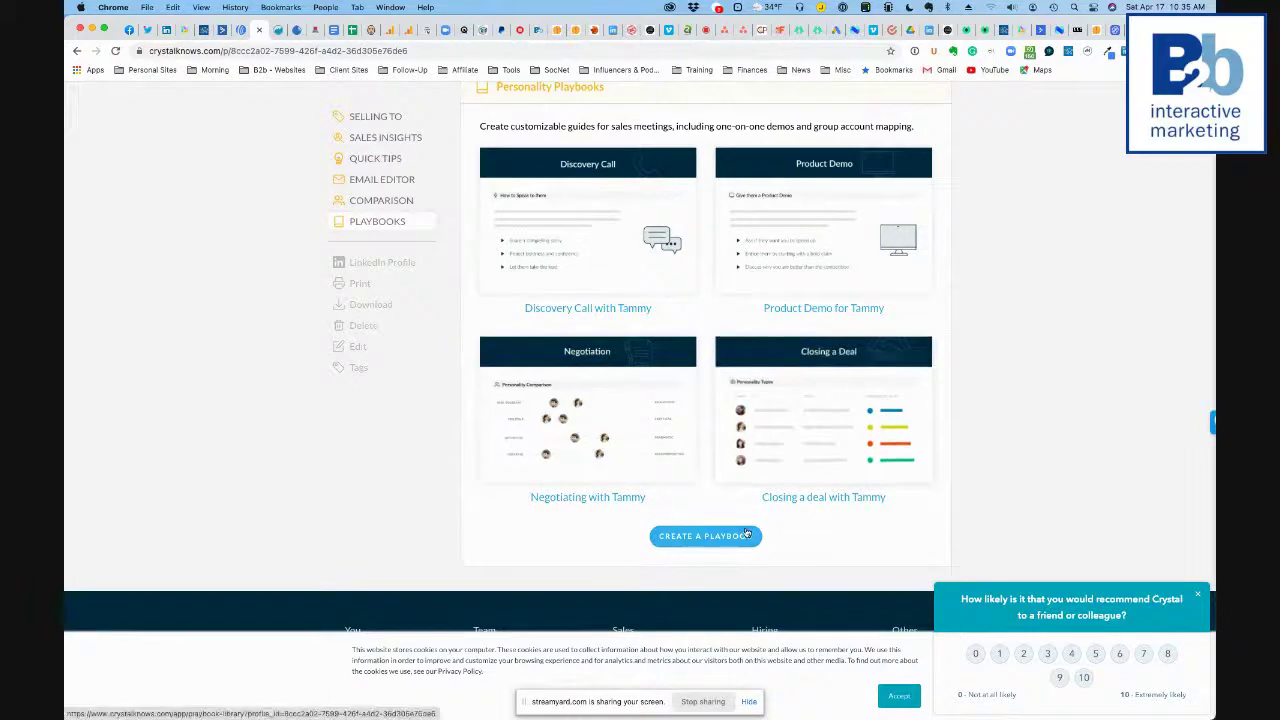
{"action": "scroll", "coordinate": [745, 533], "scroll_direction": "up", "scroll_amount": 3}
{"action": "scroll", "coordinate": [745, 533], "scroll_direction": "up", "scroll_amount": 7}
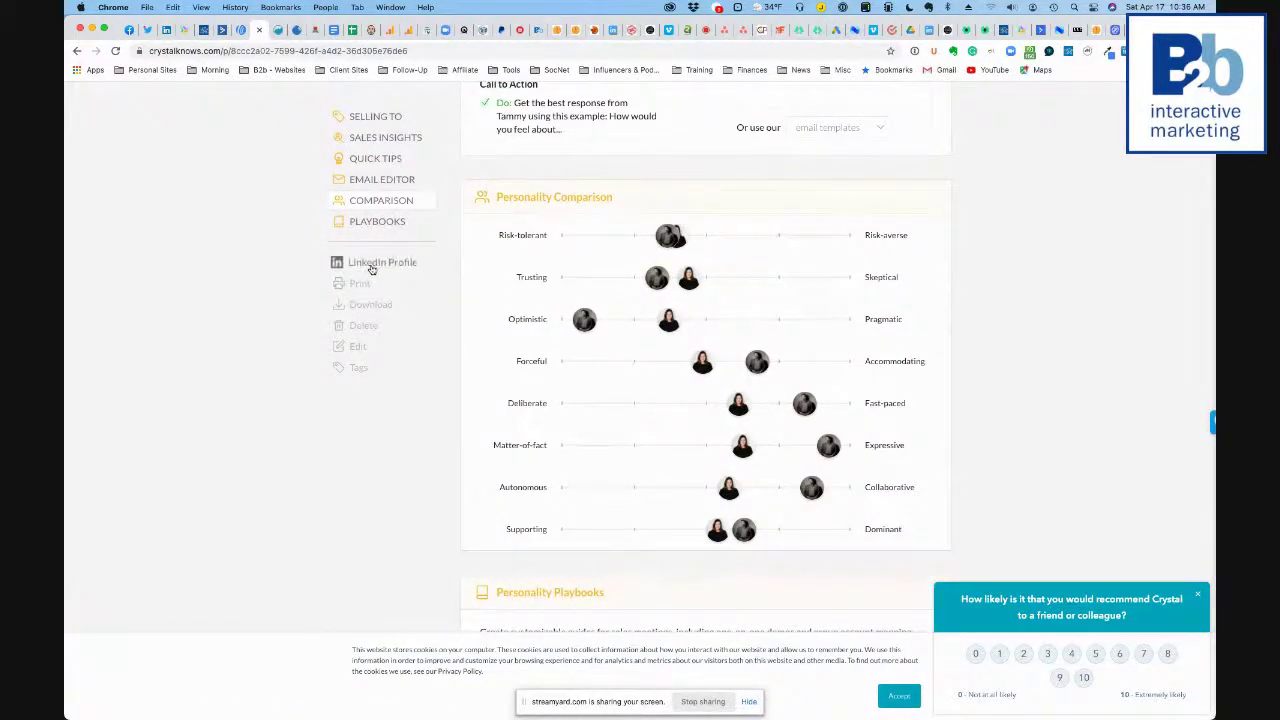
{"action": "scroll", "coordinate": [368, 266], "scroll_direction": "down", "scroll_amount": 1}
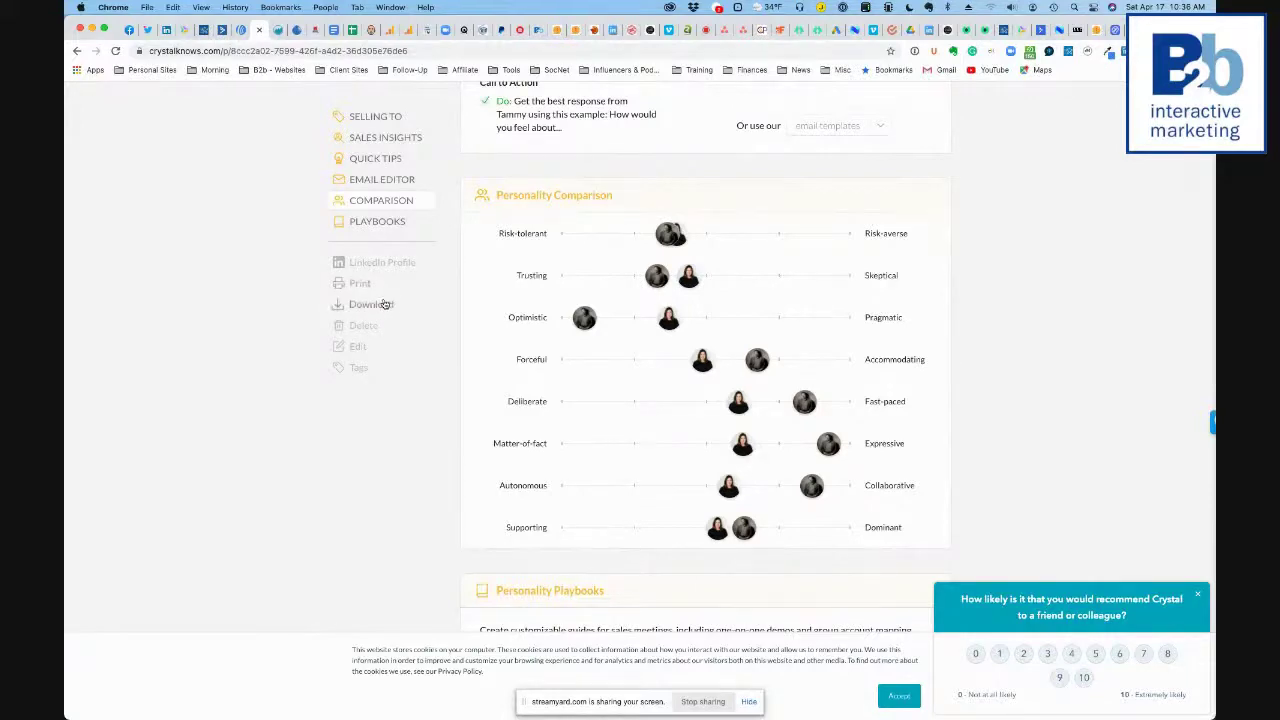
Step: Review the quick tips and sales insights again, going back up to the DISC map in the selling section
{"action": "scroll", "coordinate": [383, 308], "scroll_direction": "up", "scroll_amount": 3}
{"action": "scroll", "coordinate": [384, 306], "scroll_direction": "up", "scroll_amount": 5}
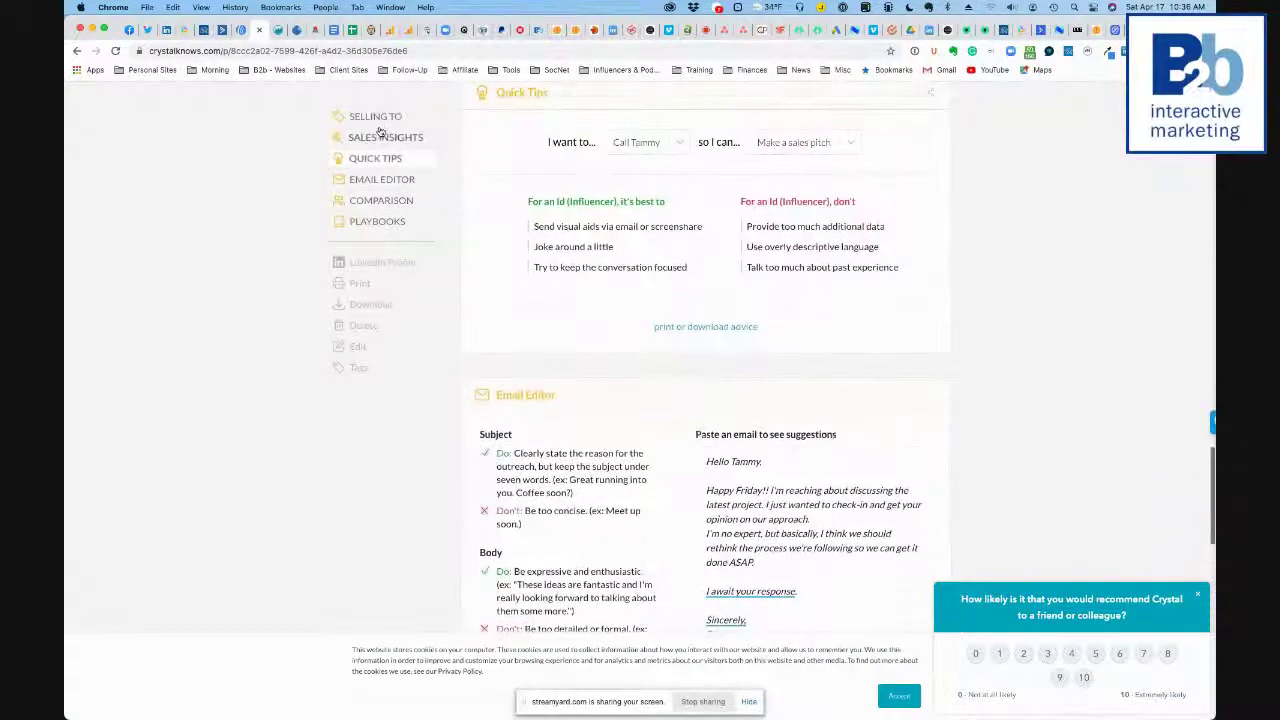
{"action": "scroll", "coordinate": [779, 389], "scroll_direction": "up", "scroll_amount": 5}
{"action": "scroll", "coordinate": [779, 389], "scroll_direction": "down", "scroll_amount": 5}
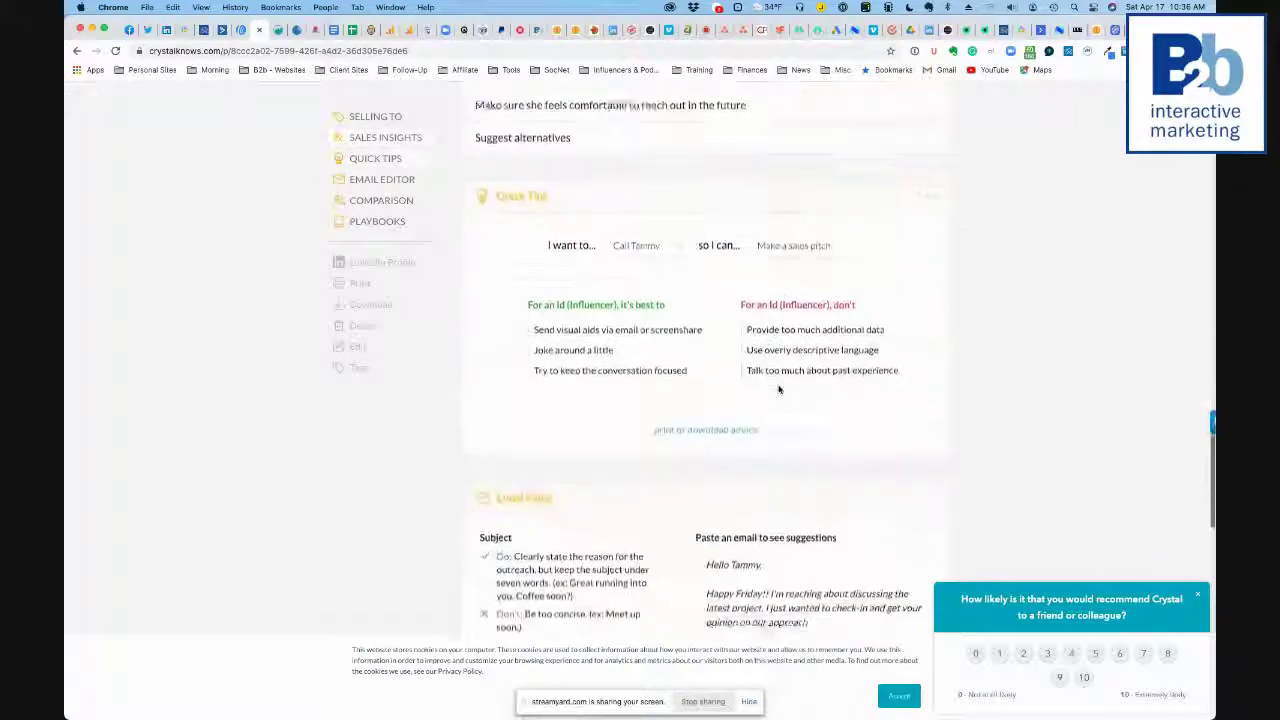
{"action": "scroll", "coordinate": [779, 389], "scroll_direction": "up", "scroll_amount": 10}
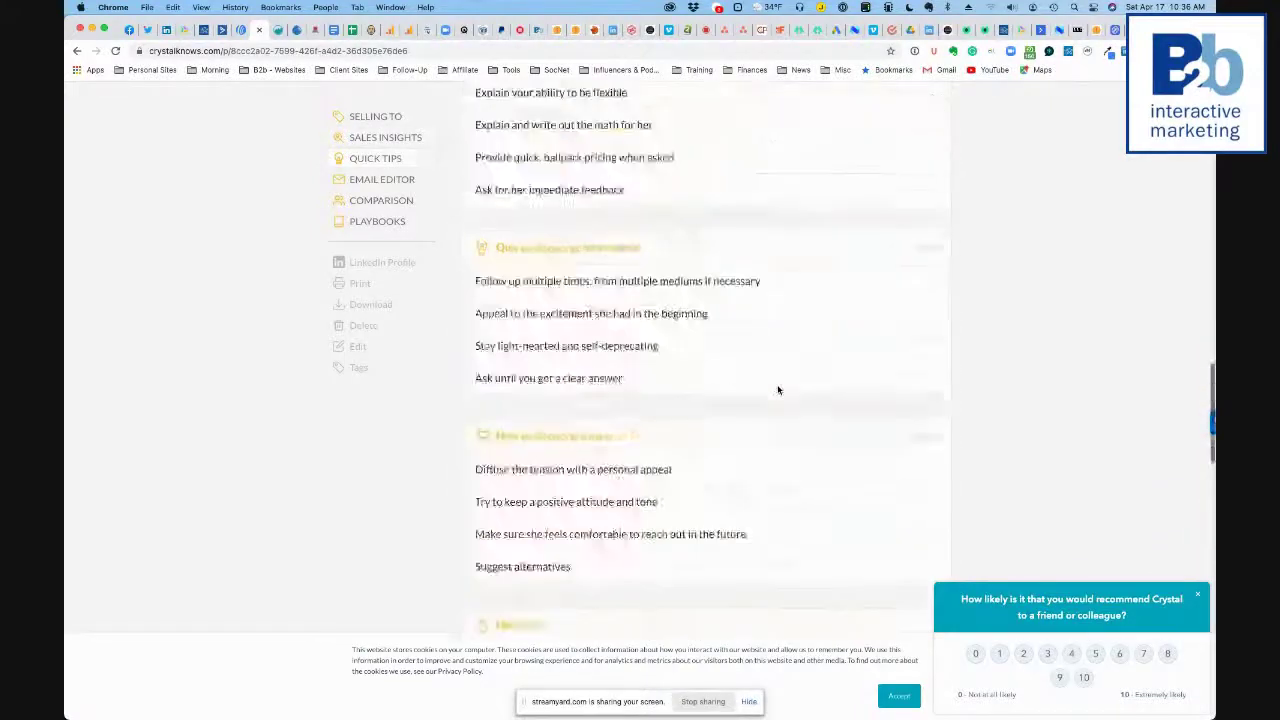
{"action": "scroll", "coordinate": [777, 389], "scroll_direction": "up", "scroll_amount": 10}
{"action": "scroll", "coordinate": [777, 389], "scroll_direction": "down", "scroll_amount": 2}
{"action": "scroll", "coordinate": [777, 389], "scroll_direction": "up", "scroll_amount": 2}
{"action": "scroll", "coordinate": [777, 389], "scroll_direction": "down", "scroll_amount": 5}
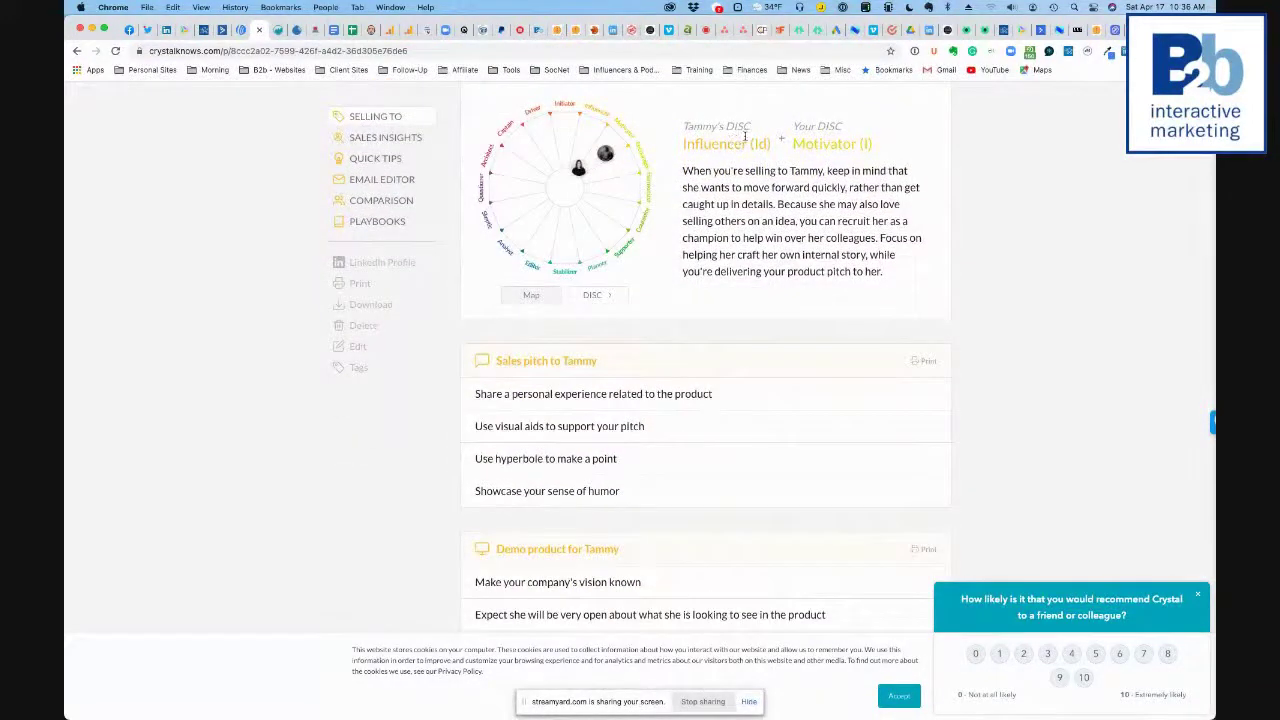
Step: Show the coach's DISC scores as a bar chart, check whose scores can be chosen, and return to the Map view
{"action": "left_click", "coordinate": [594, 296]}
{"action": "left_click", "coordinate": [598, 316]}
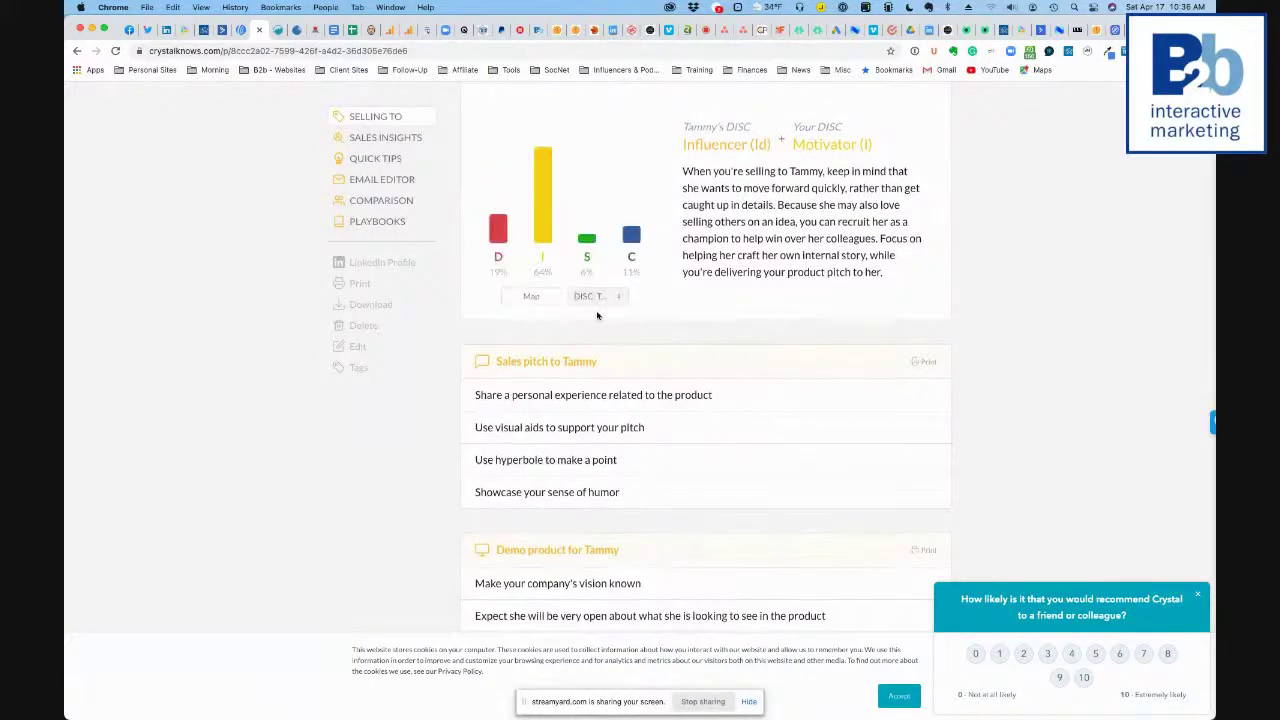
{"action": "left_click", "coordinate": [591, 296]}
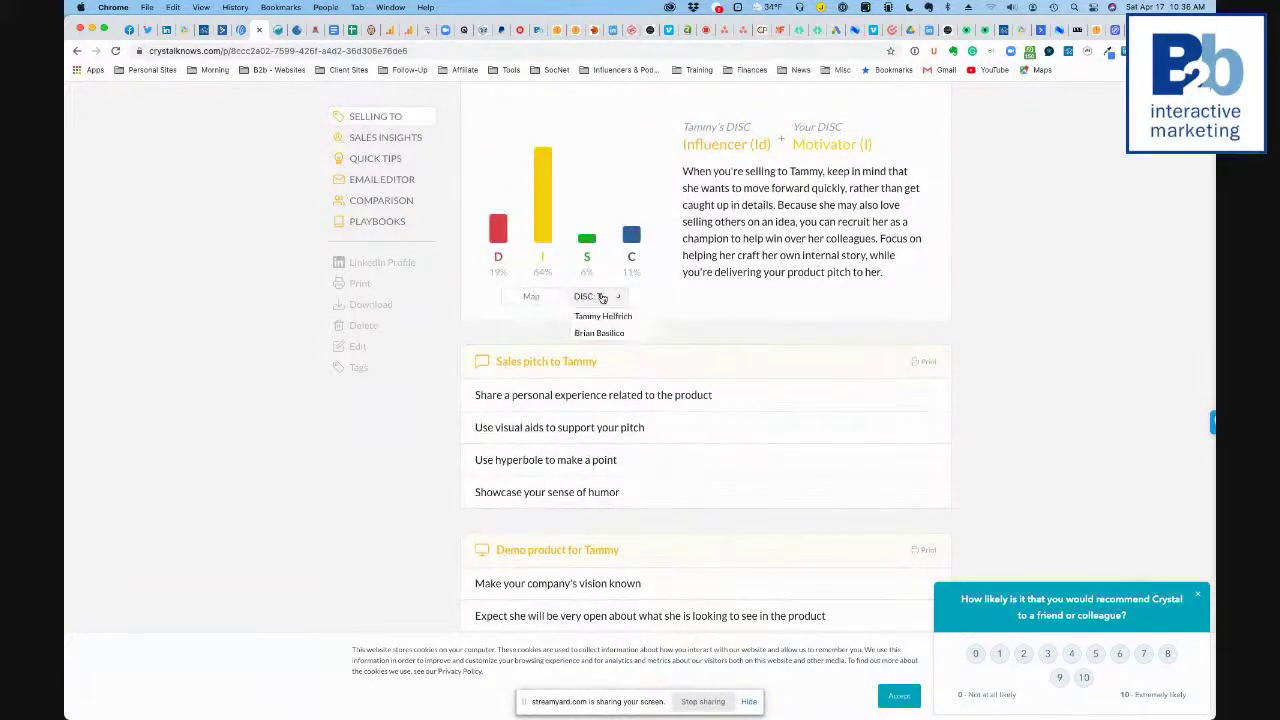
{"action": "left_click", "coordinate": [533, 297]}
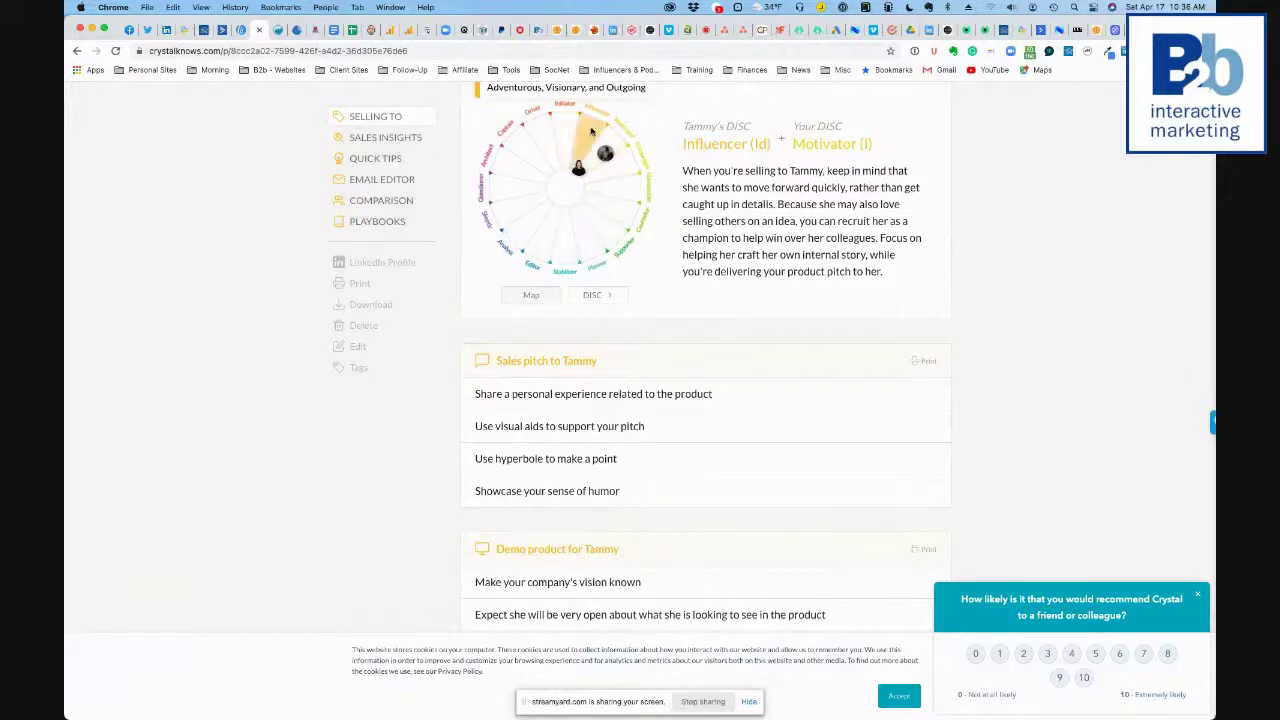
{"action": "scroll", "coordinate": [606, 155], "scroll_direction": "up", "scroll_amount": 5}
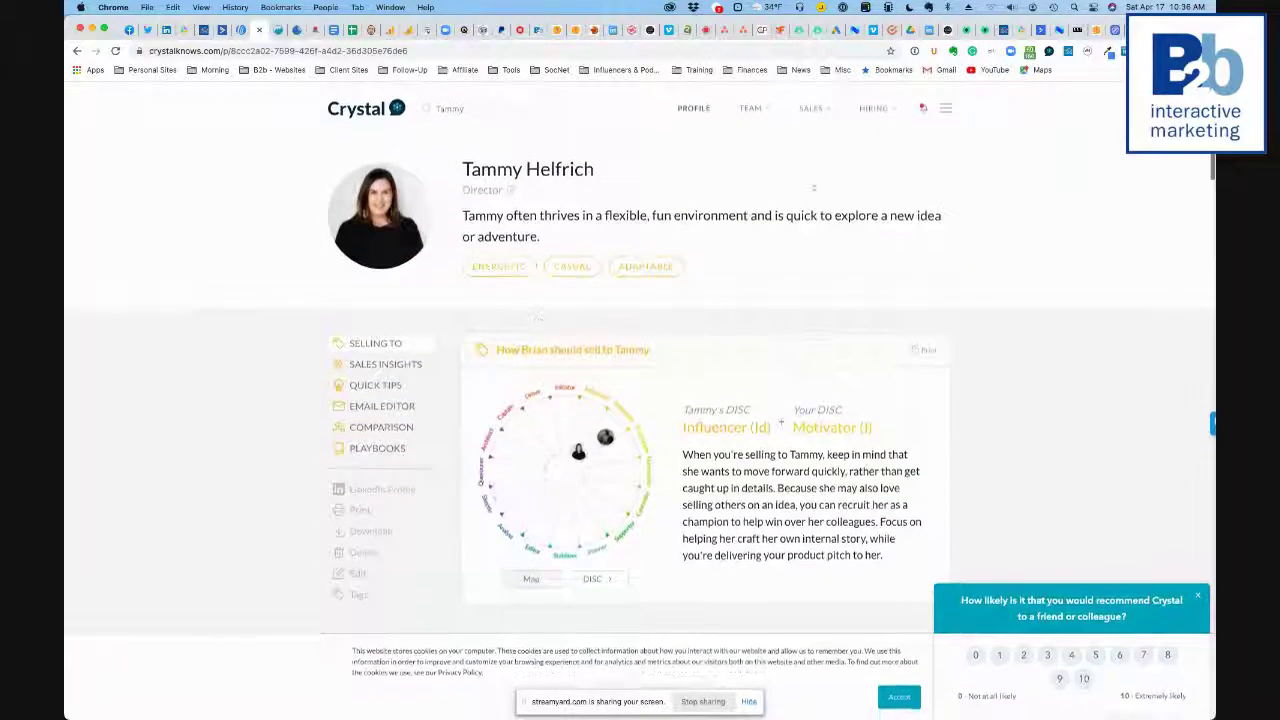
Step: Find the instant personality insights offer on the recommended products page and follow its Learn More link to Crystal's Sales Dashboard
{"action": "left_click", "coordinate": [166, 29]}
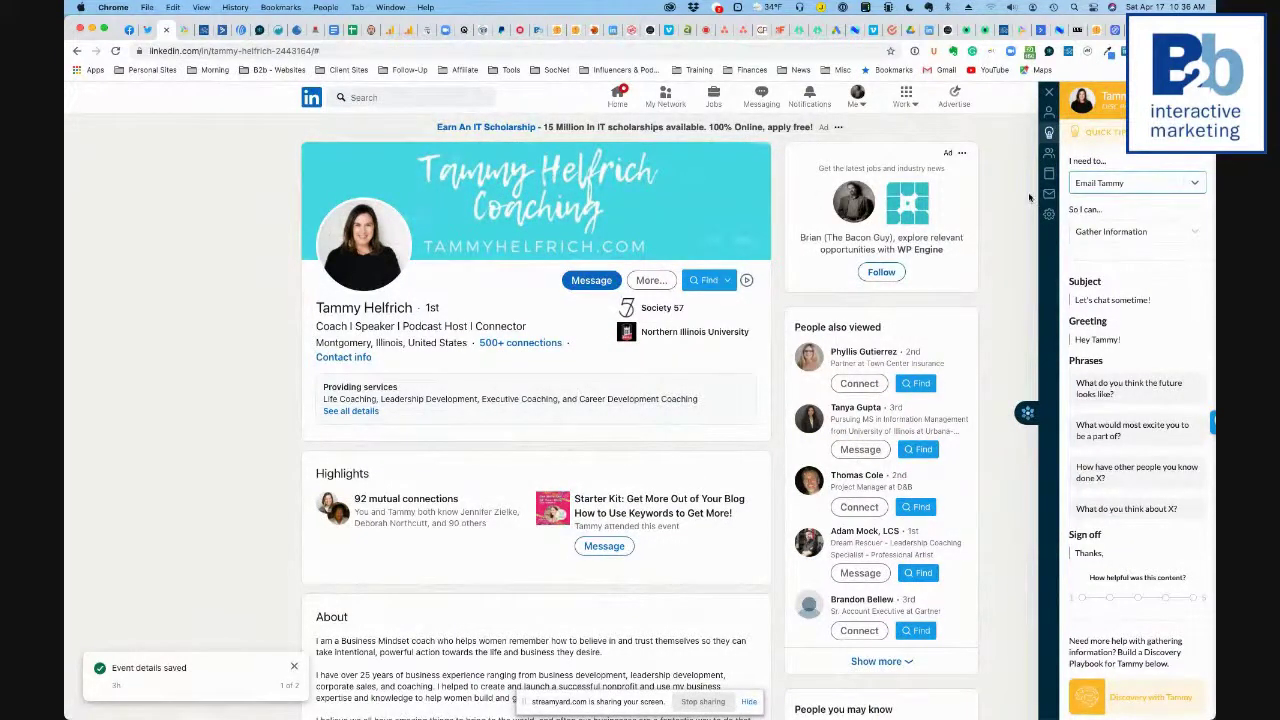
{"action": "left_click", "coordinate": [949, 36]}
{"action": "scroll", "coordinate": [488, 345], "scroll_direction": "down", "scroll_amount": 5}
{"action": "scroll", "coordinate": [486, 300], "scroll_direction": "down", "scroll_amount": 10}
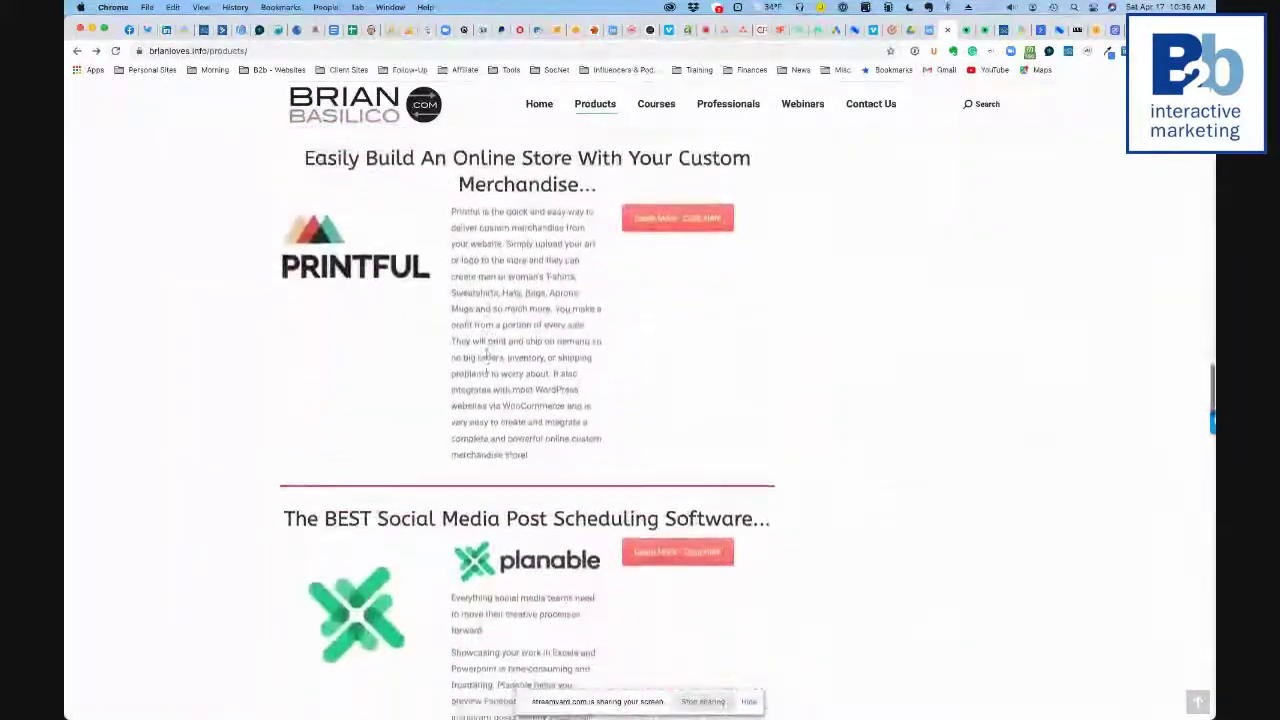
{"action": "scroll", "coordinate": [487, 355], "scroll_direction": "up", "scroll_amount": 15}
{"action": "scroll", "coordinate": [487, 357], "scroll_direction": "up", "scroll_amount": 10}
{"action": "scroll", "coordinate": [487, 352], "scroll_direction": "down", "scroll_amount": 9}
{"action": "scroll", "coordinate": [487, 352], "scroll_direction": "down", "scroll_amount": 12}
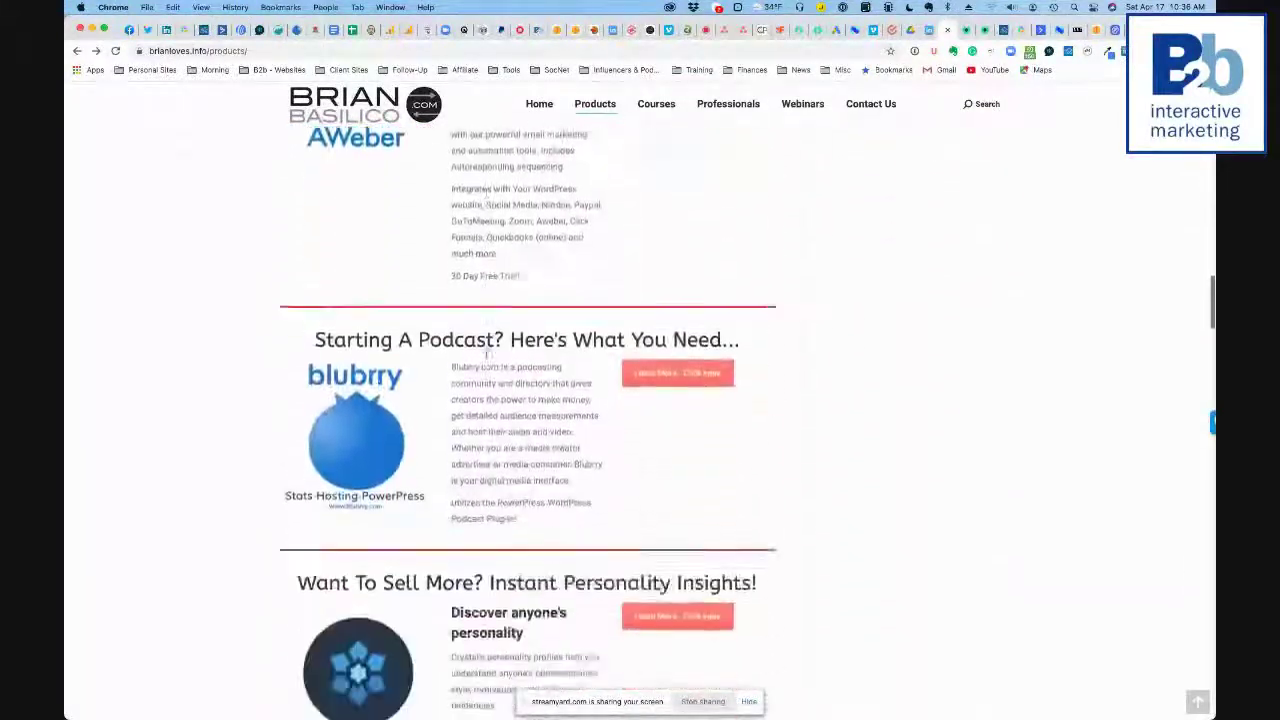
{"action": "scroll", "coordinate": [487, 355], "scroll_direction": "down", "scroll_amount": 3}
{"action": "left_click", "coordinate": [698, 410]}
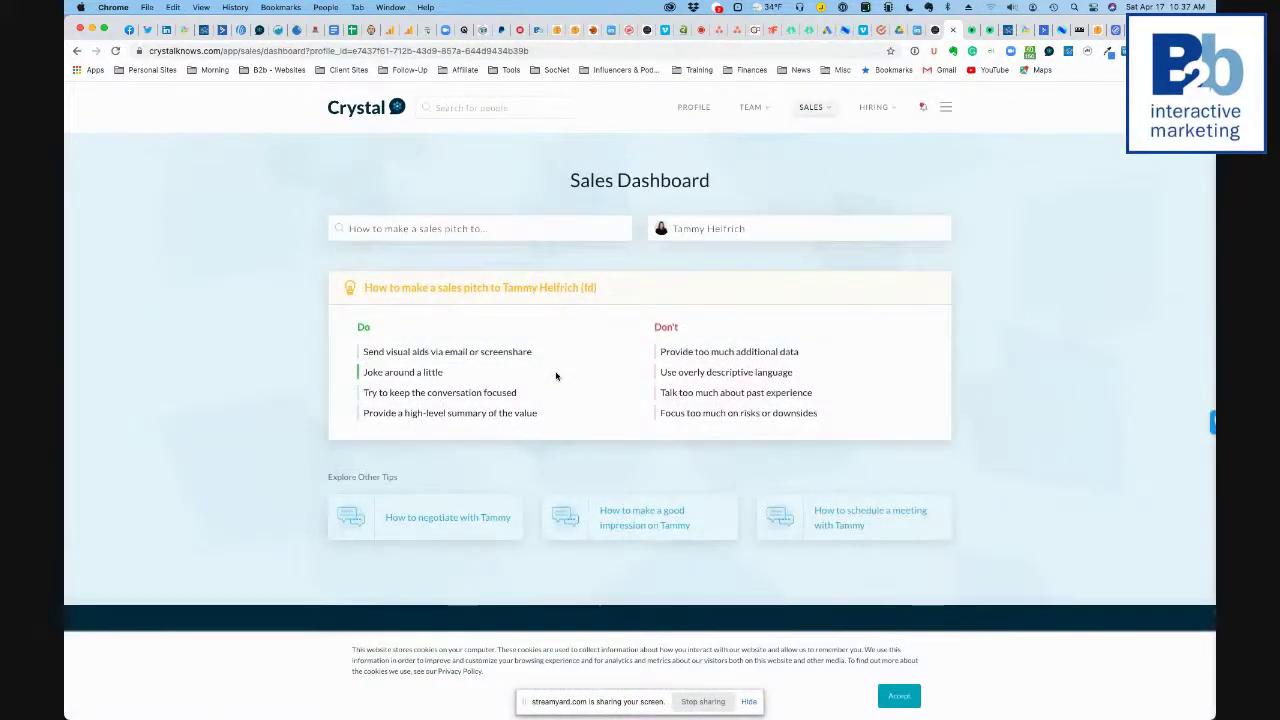
{"action": "scroll", "coordinate": [556, 376], "scroll_direction": "down", "scroll_amount": 1}
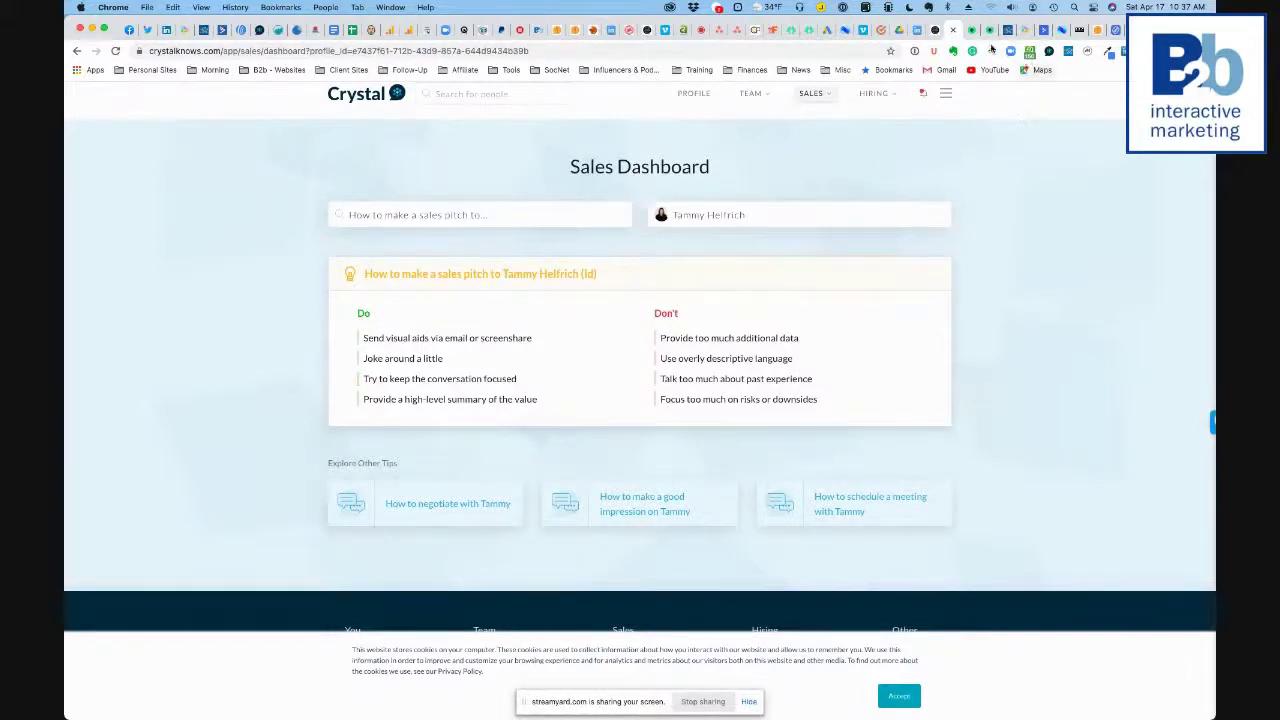
Step: Switch to the Perfect Sales Strategy products page and review the trials, descriptions and prices of Evernote, Nimble, Crystal and Active Campaign
{"action": "left_click", "coordinate": [935, 32]}
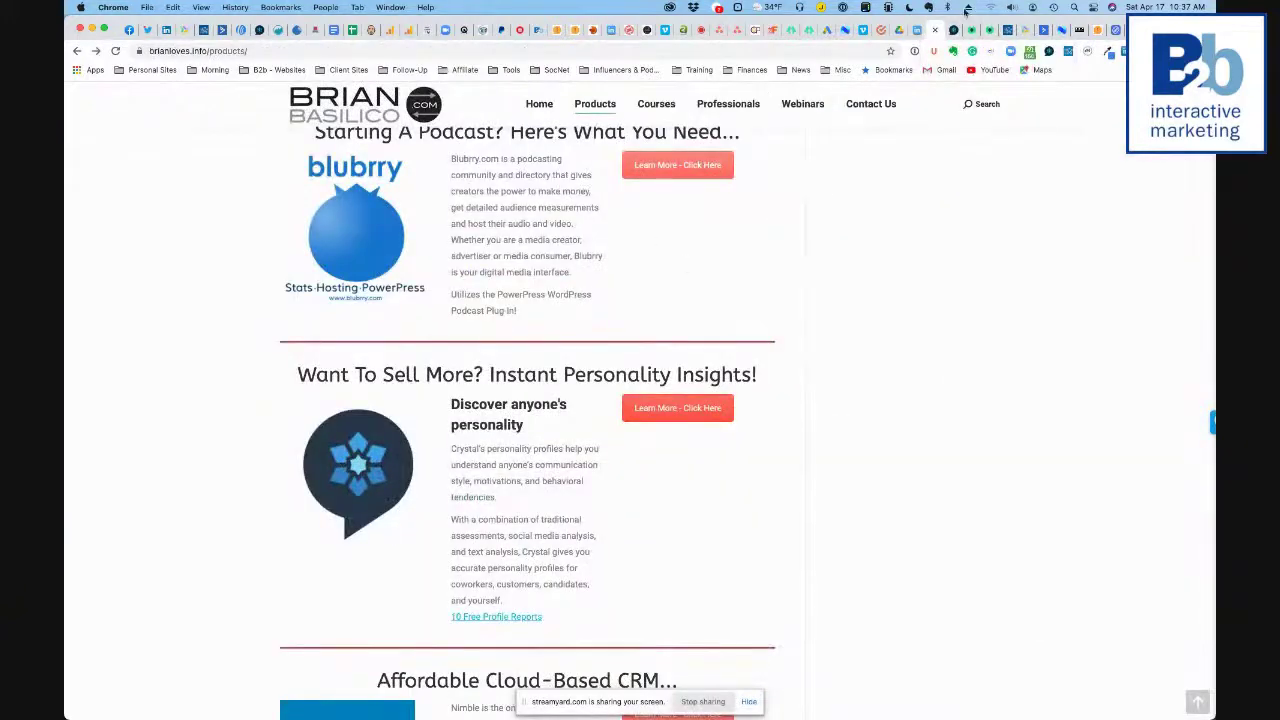
{"action": "left_click", "coordinate": [1090, 30]}
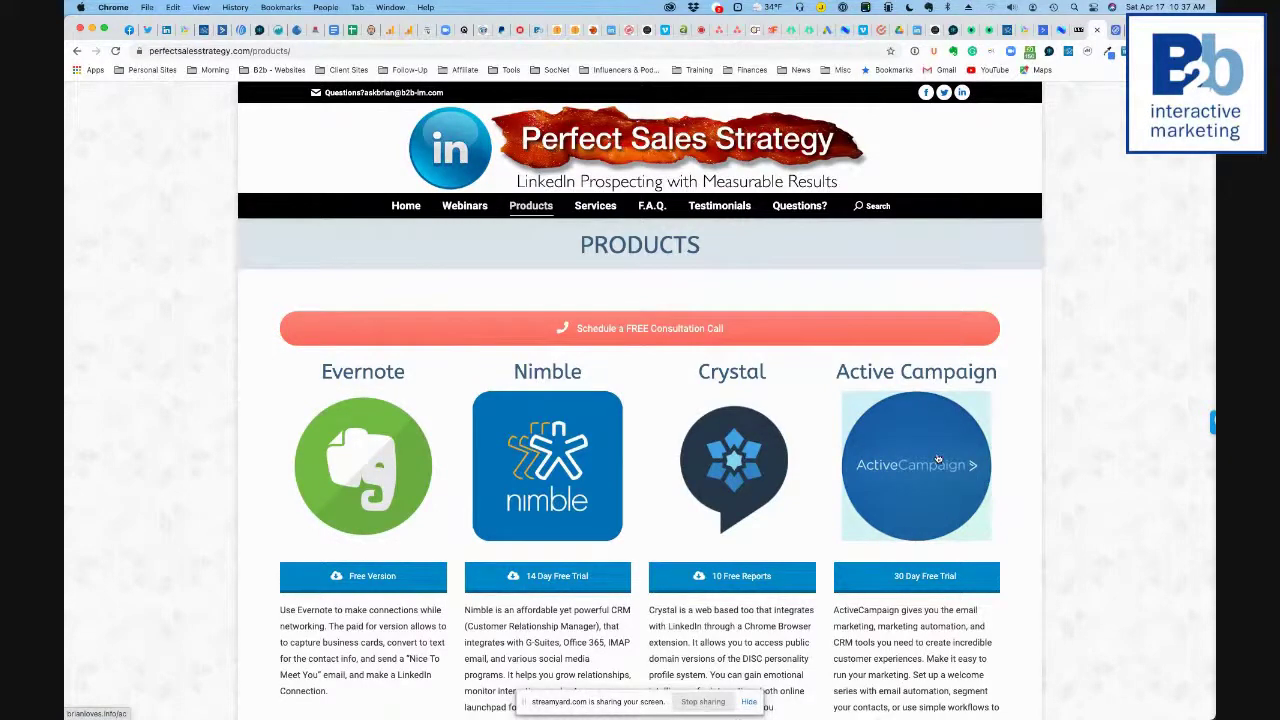
{"action": "scroll", "coordinate": [938, 459], "scroll_direction": "down", "scroll_amount": 2}
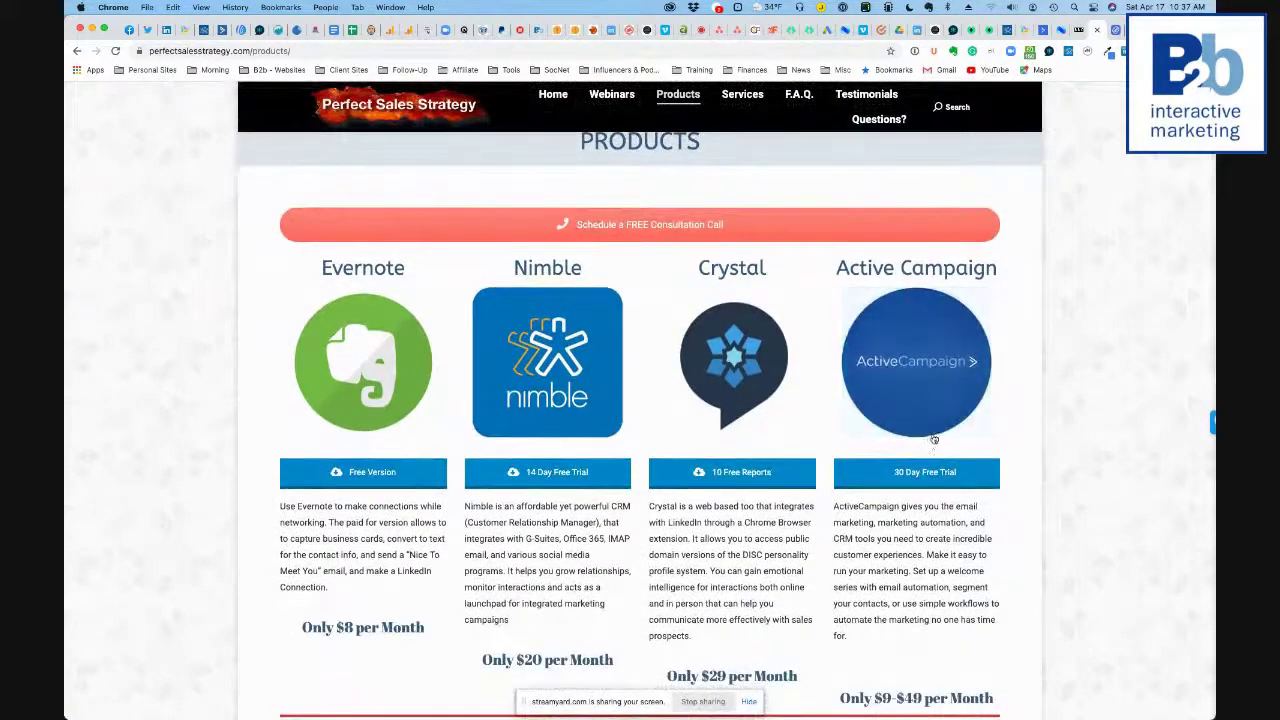
{"action": "scroll", "coordinate": [934, 440], "scroll_direction": "down", "scroll_amount": 3}
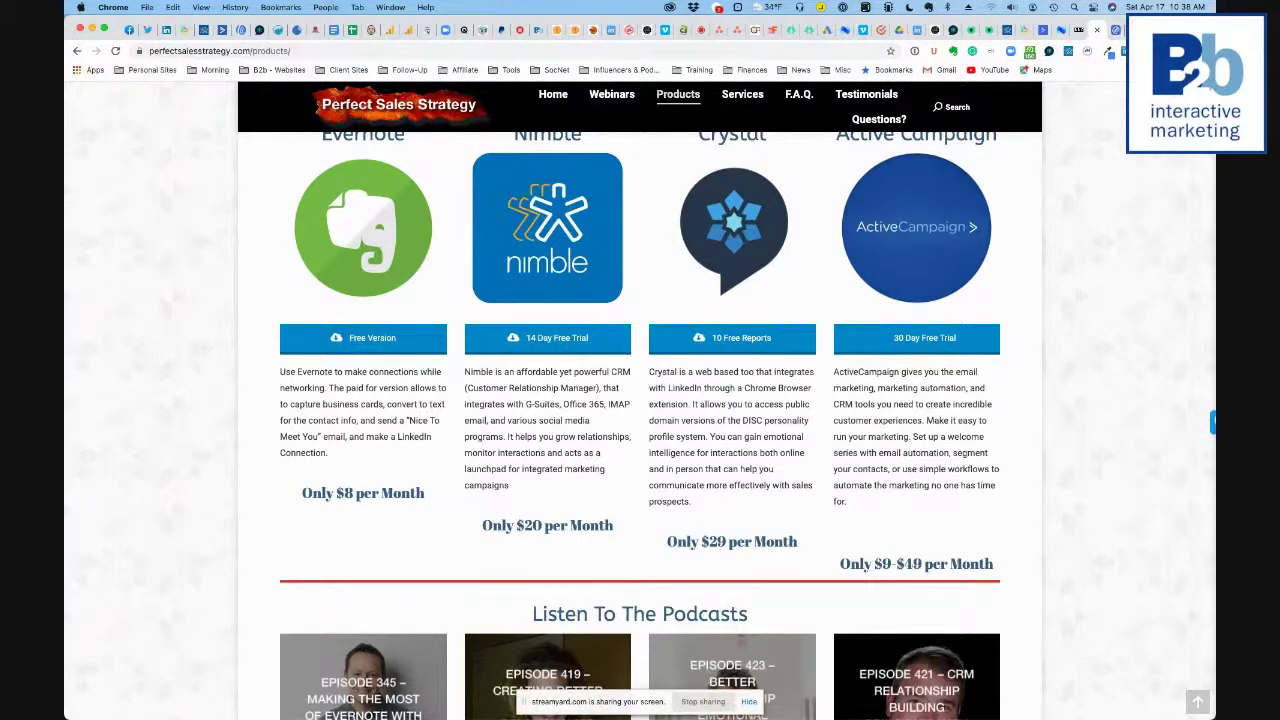
Step: Look up "acti" in a new browser tab and switch to the ActiveCampaign account's contact lists
{"action": "key", "text": "super+t"}
{"action": "left_click", "coordinate": [568, 51]}
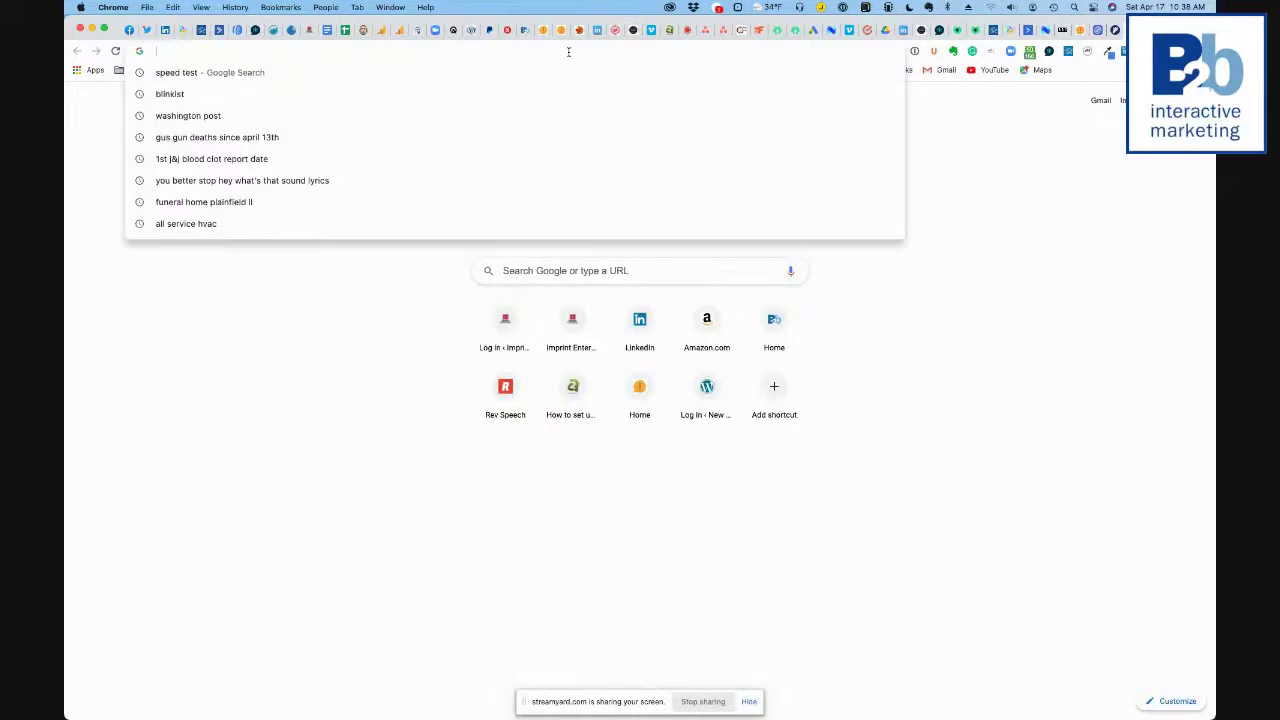
{"action": "type", "text": "acti"}
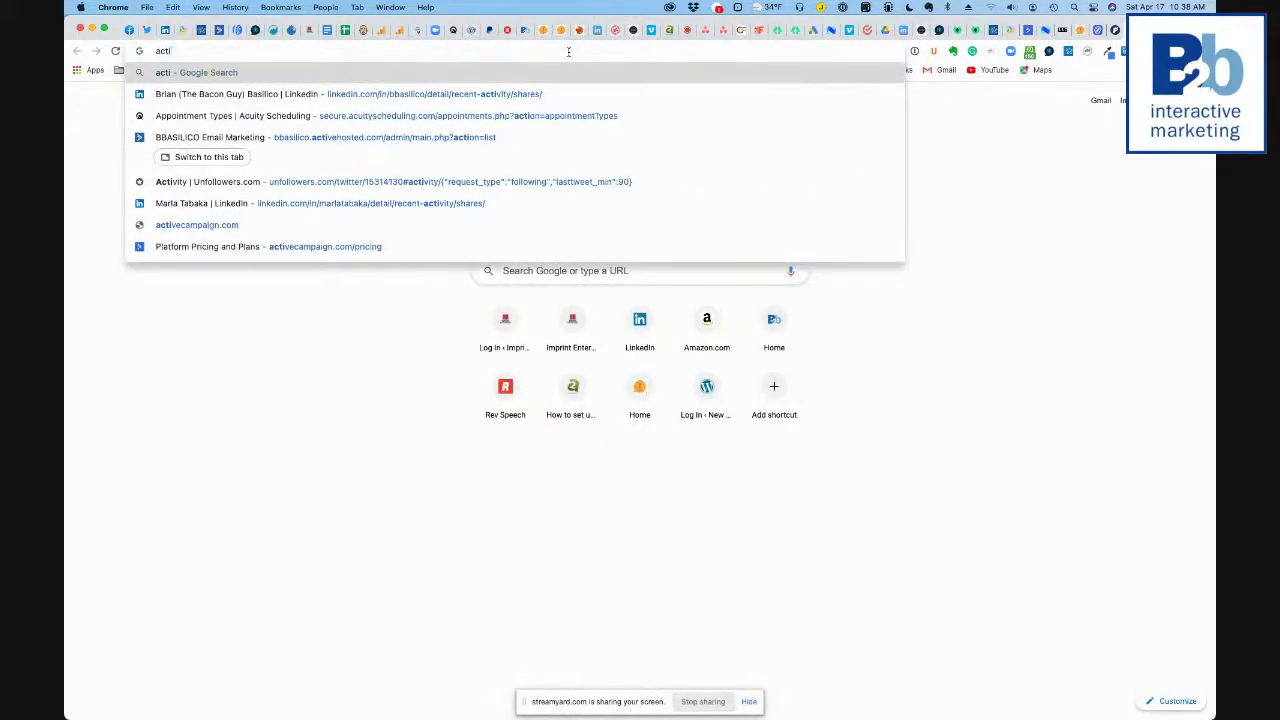
{"action": "left_click", "coordinate": [405, 148]}
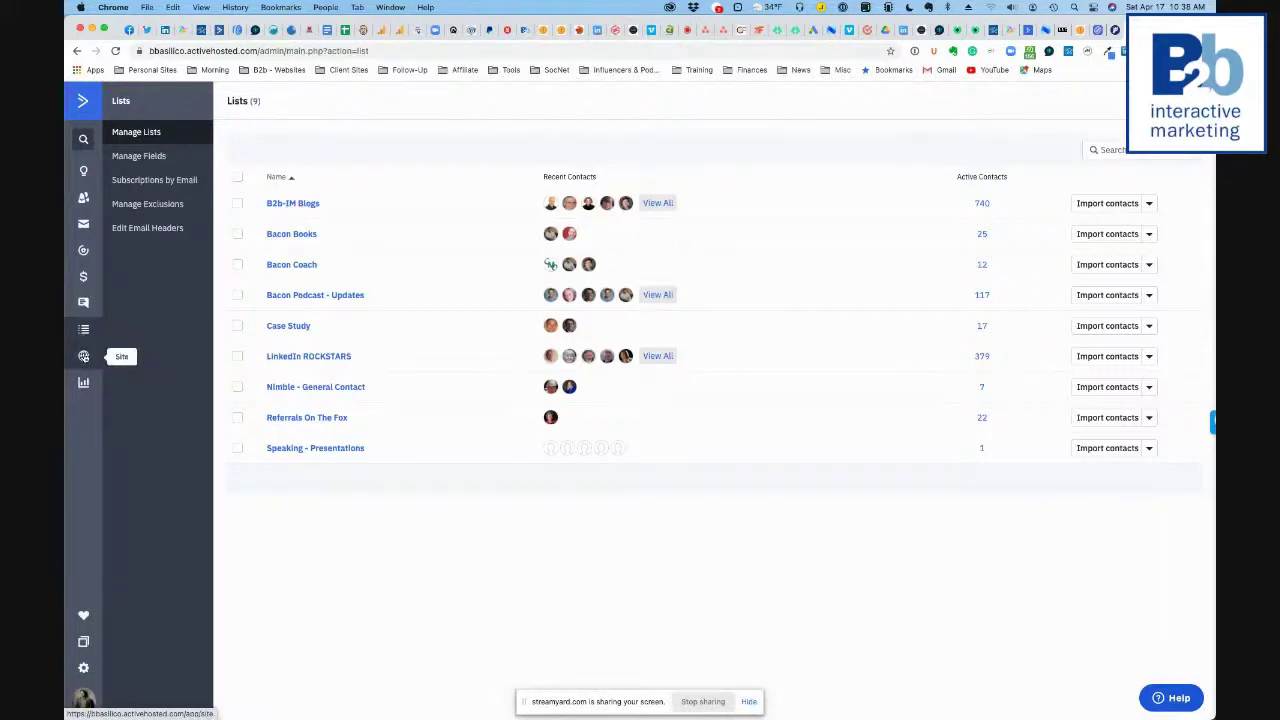
Step: Open the LinkedIn Worksheets landing page from ActiveCampaign's site pages and view it live
{"action": "left_click", "coordinate": [84, 357]}
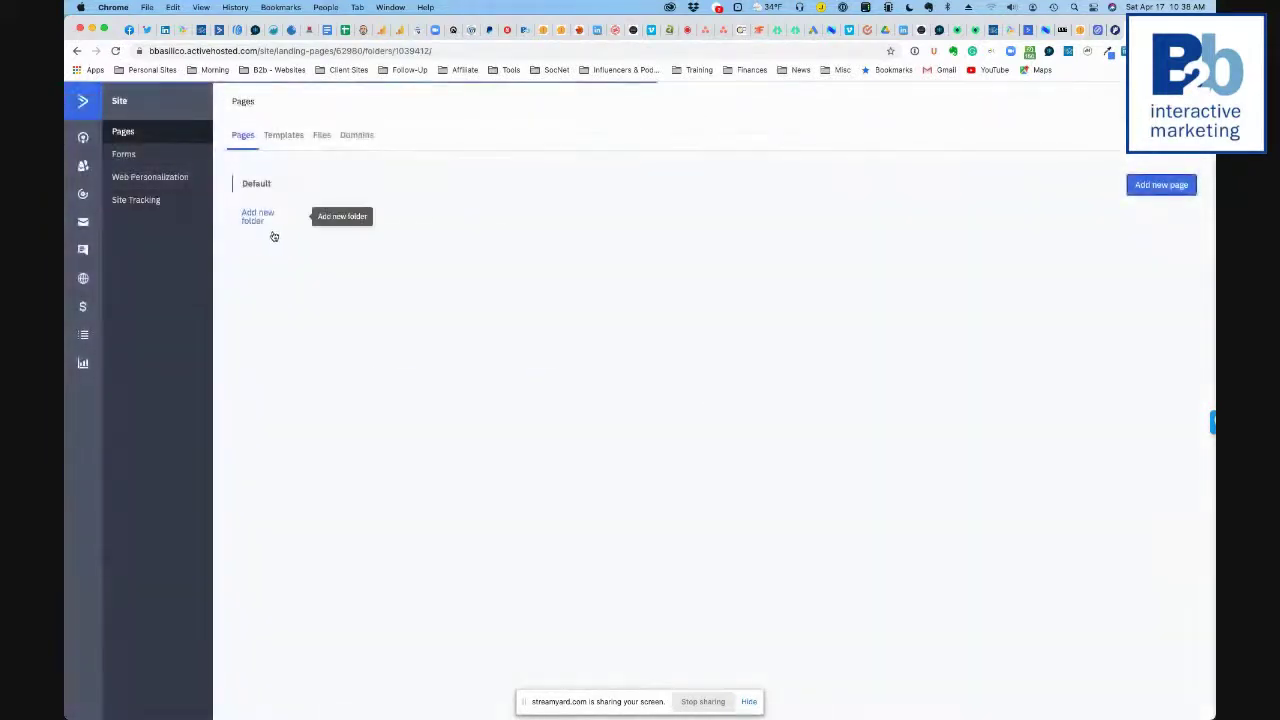
{"action": "mouse_move", "coordinate": [600, 305]}
{"action": "left_click", "coordinate": [601, 323]}
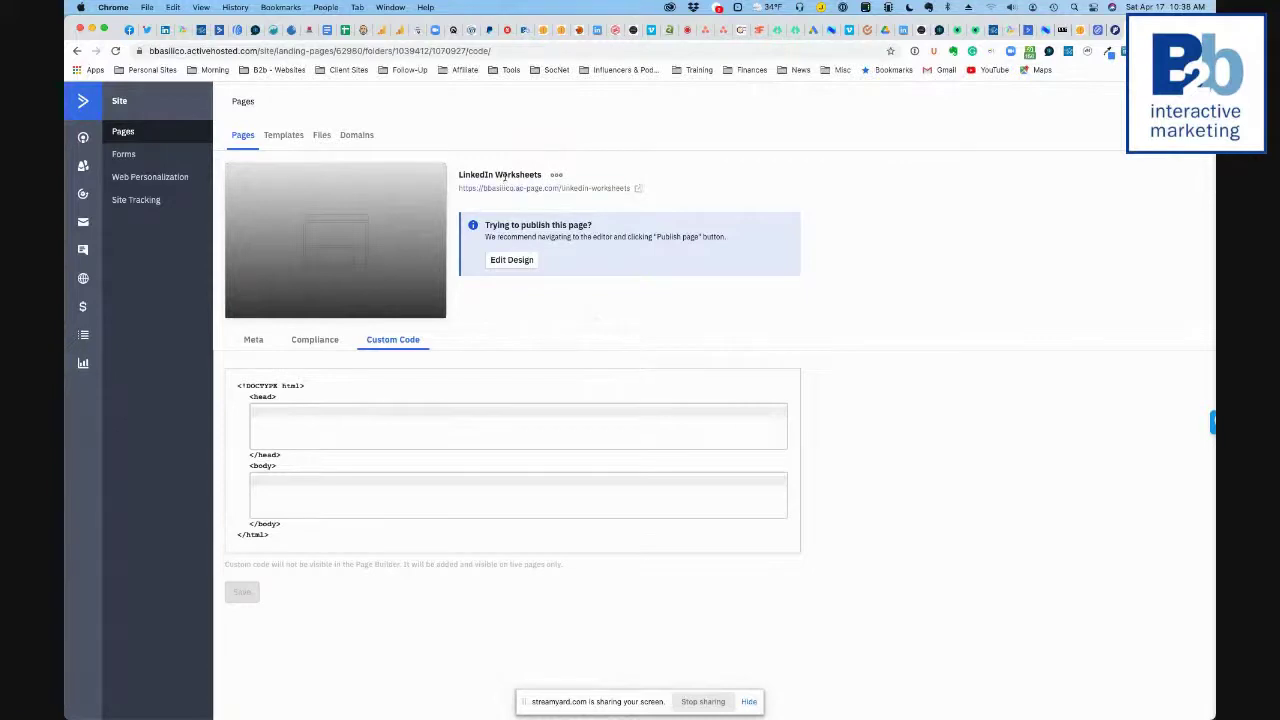
{"action": "left_click", "coordinate": [556, 175]}
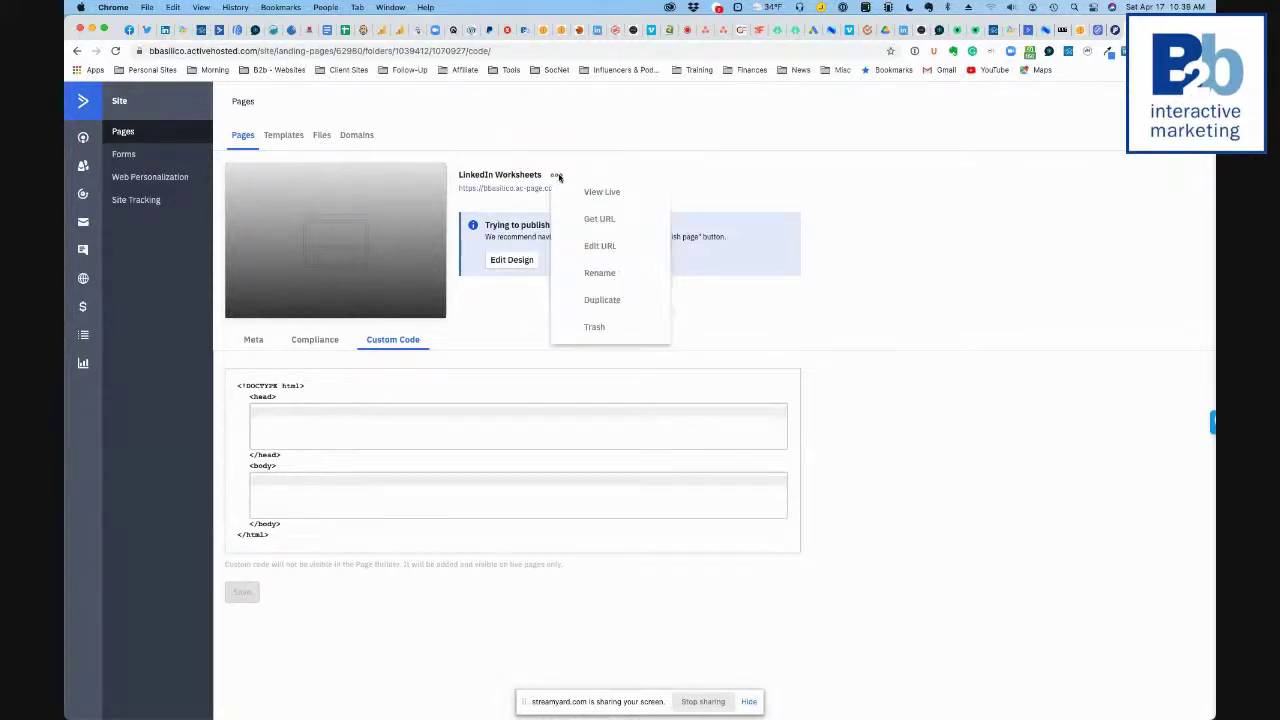
{"action": "left_click", "coordinate": [528, 189]}
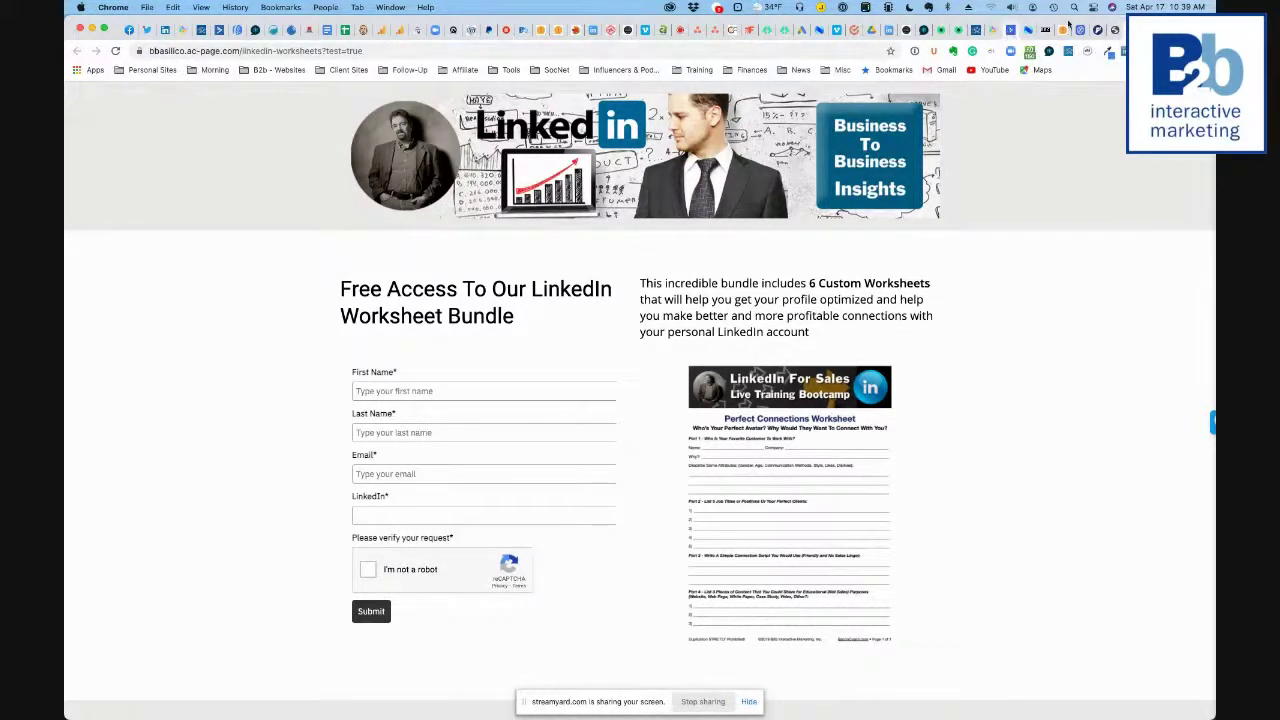
Step: Return to ActiveCampaign's site pages and look through the account's list of automations
{"action": "left_click", "coordinate": [1113, 30]}
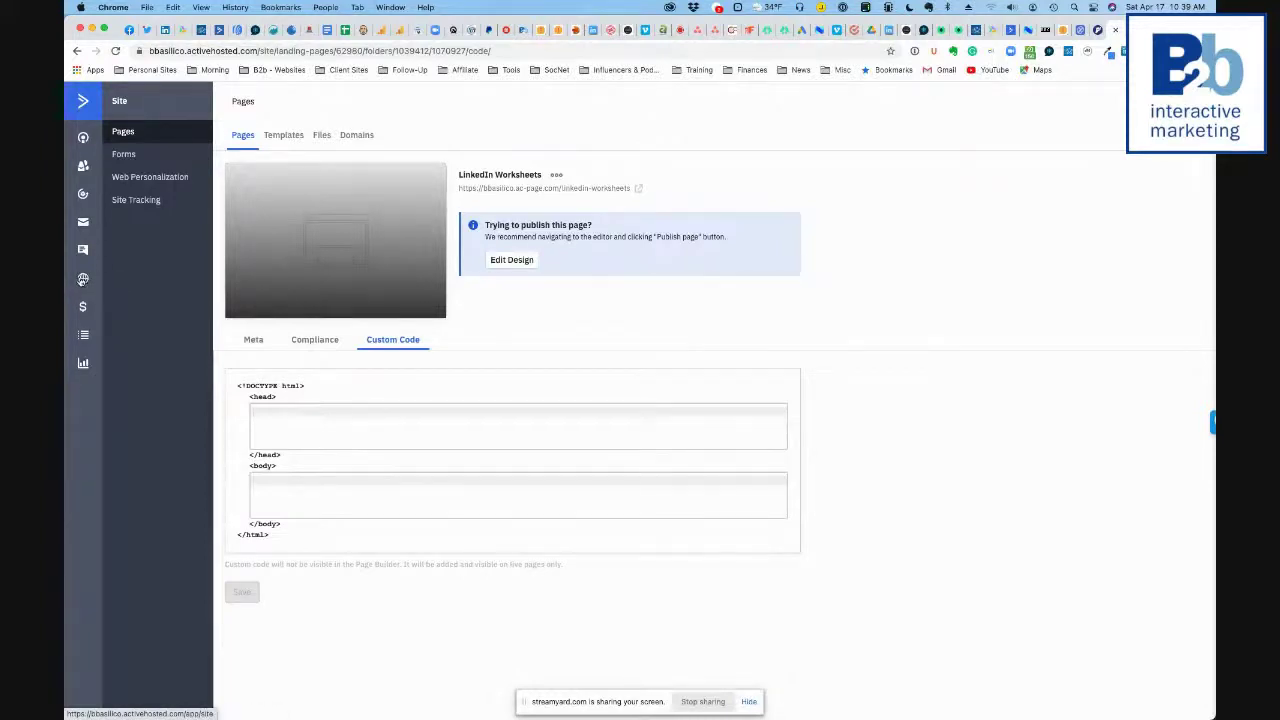
{"action": "left_click", "coordinate": [83, 279]}
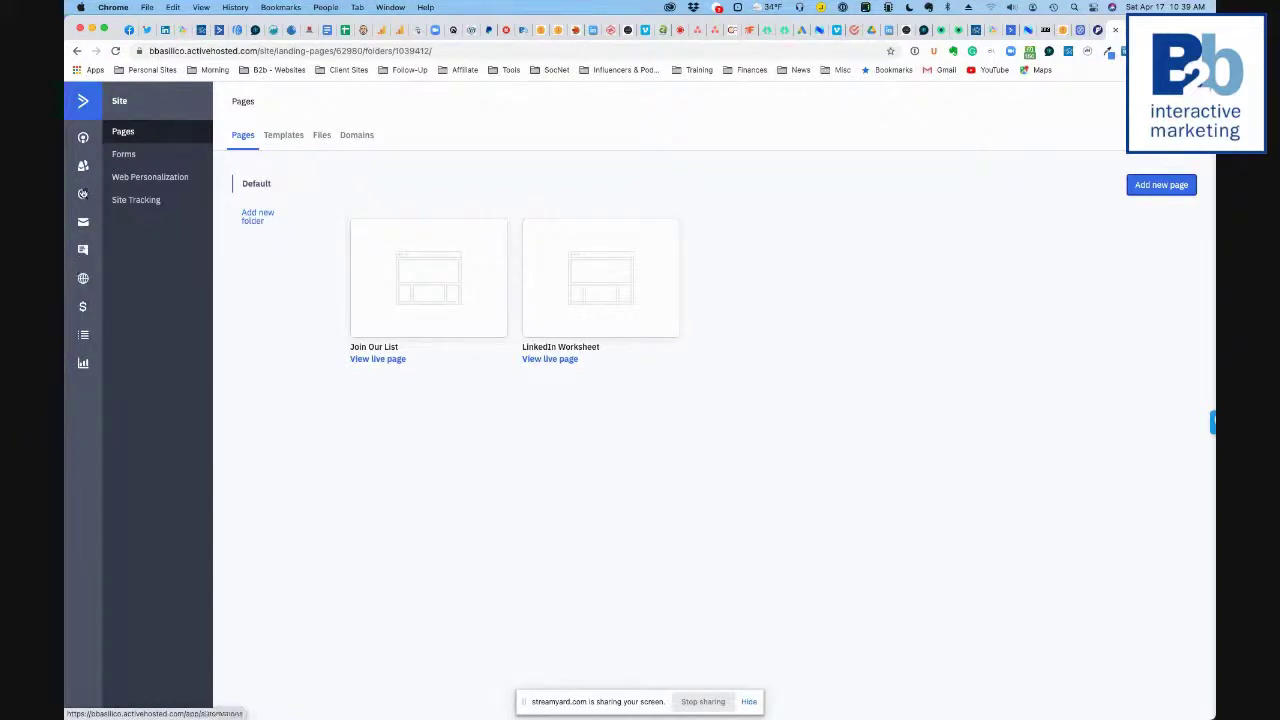
{"action": "left_click", "coordinate": [83, 194]}
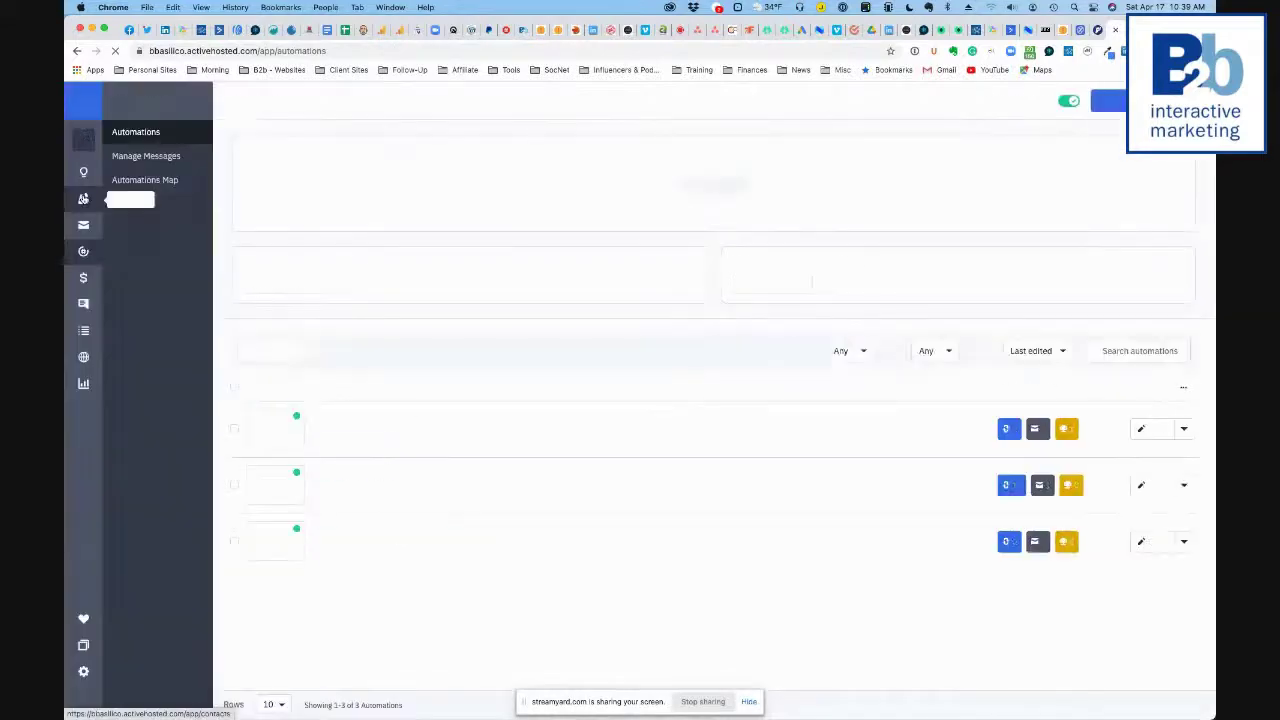
{"action": "scroll", "coordinate": [511, 473], "scroll_direction": "down", "scroll_amount": 1}
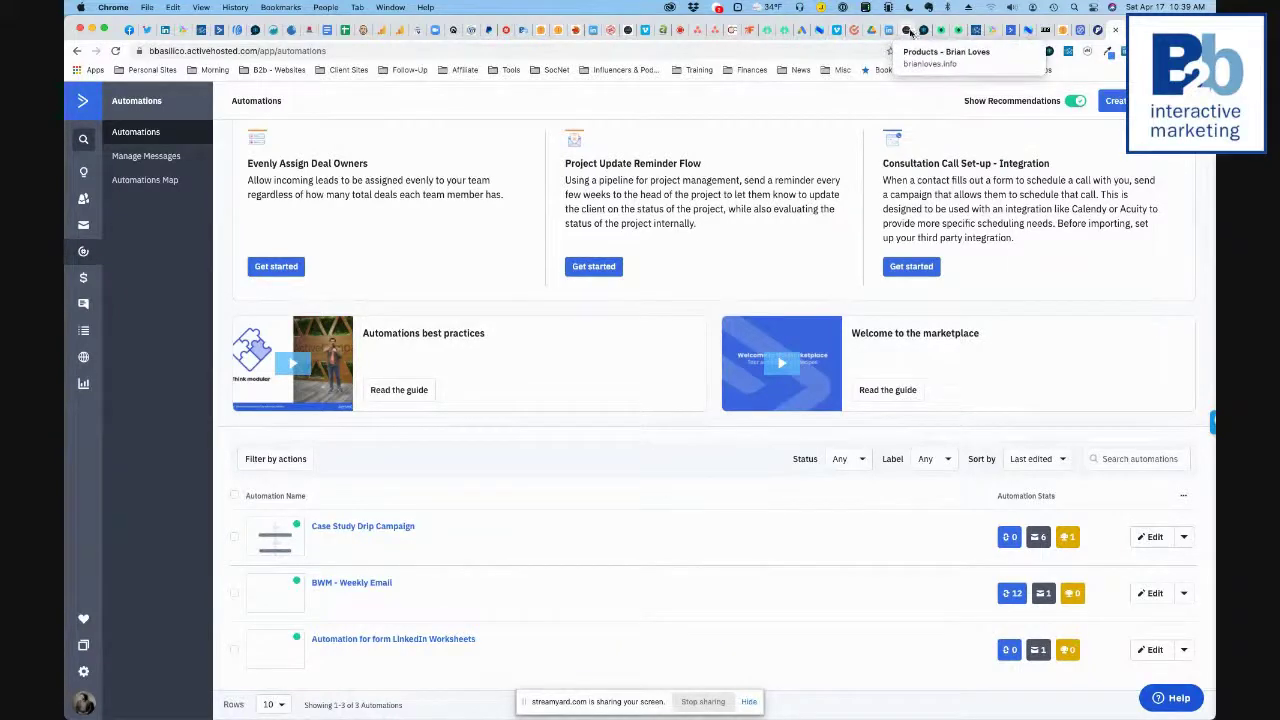
Step: Browse the LinkedIn training website from its past LIVES replays to the home page's Success Blue Print and the LinkedIn tips webinar replay
{"action": "left_click", "coordinate": [878, 30]}
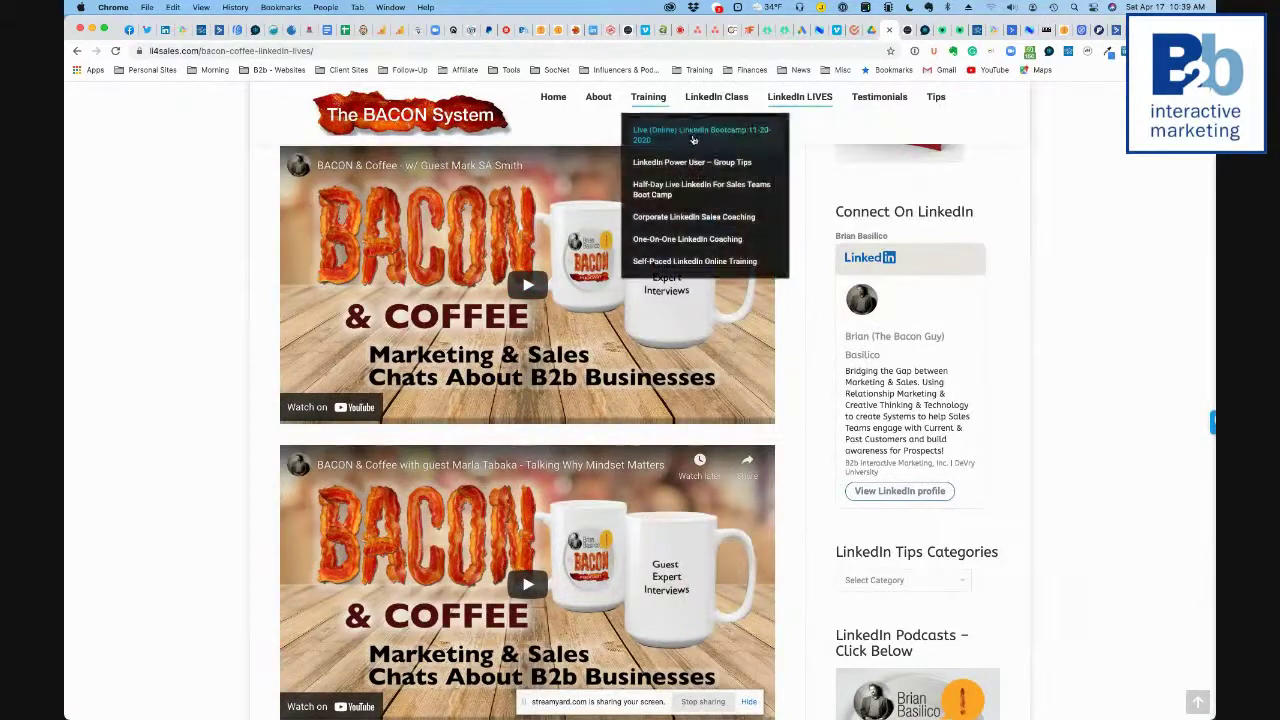
{"action": "scroll", "coordinate": [906, 557], "scroll_direction": "down", "scroll_amount": 3}
{"action": "scroll", "coordinate": [908, 560], "scroll_direction": "up", "scroll_amount": 6}
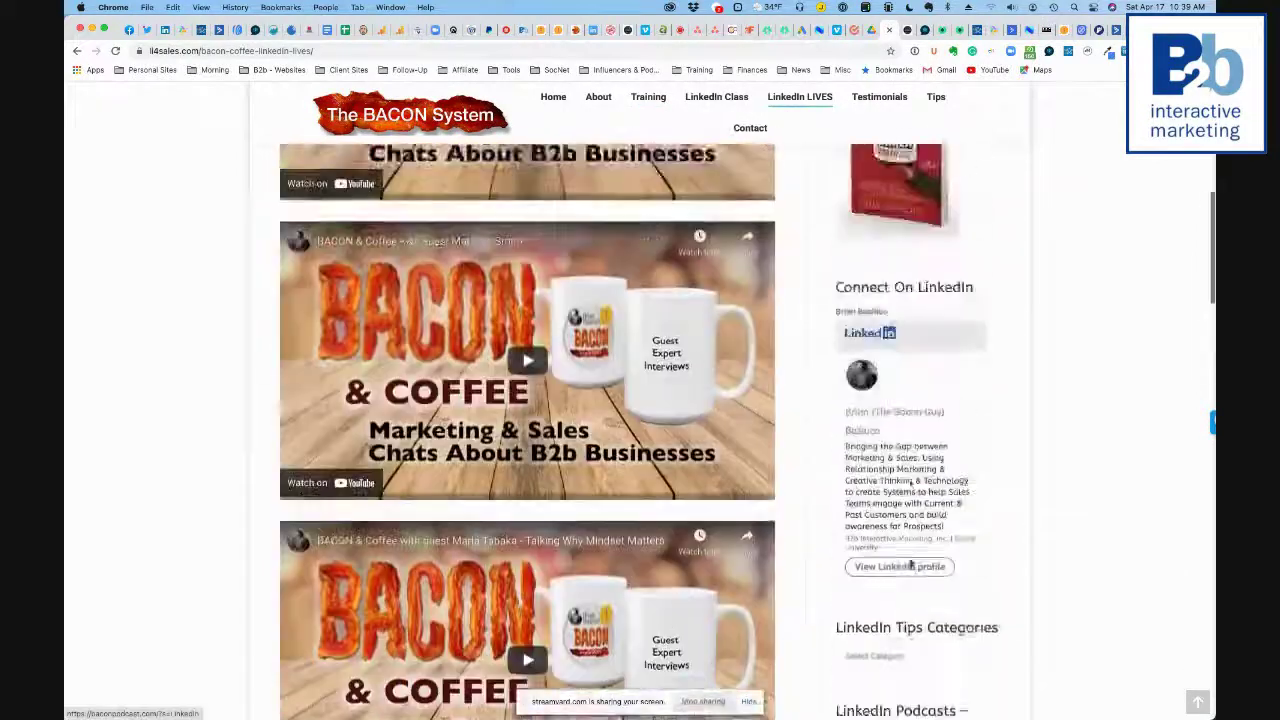
{"action": "scroll", "coordinate": [910, 563], "scroll_direction": "up", "scroll_amount": 4}
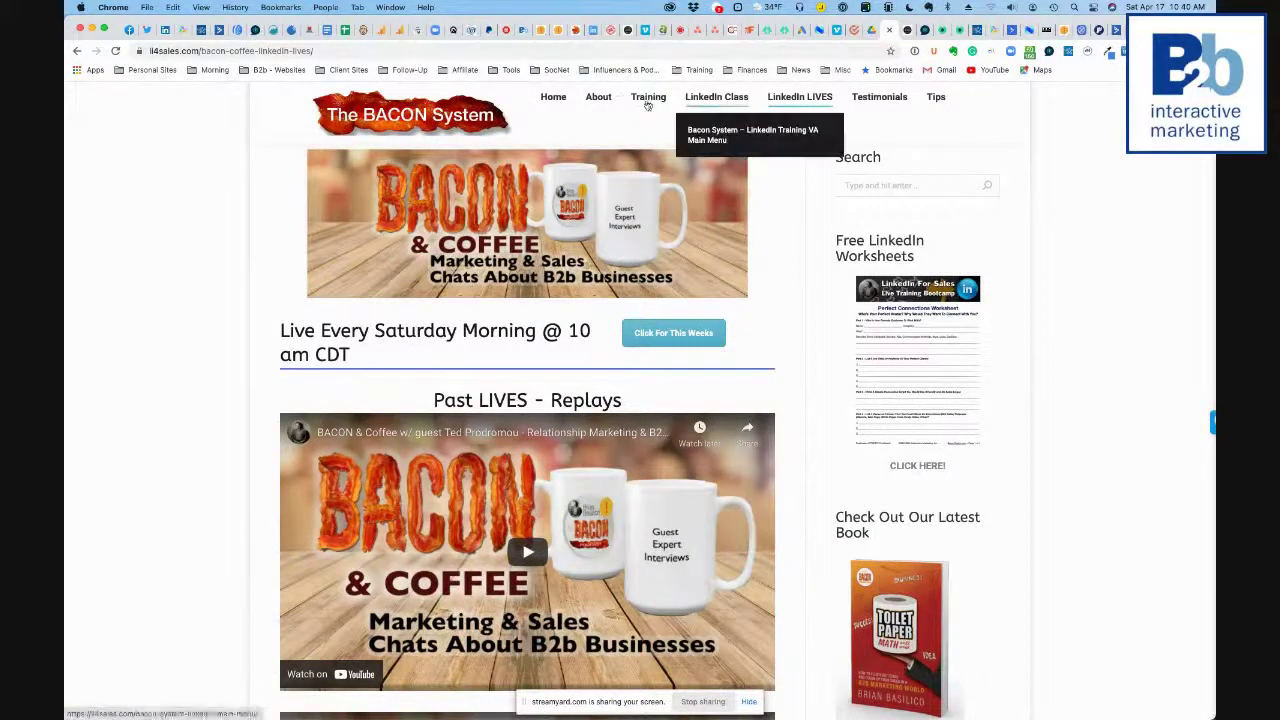
{"action": "left_click", "coordinate": [558, 105]}
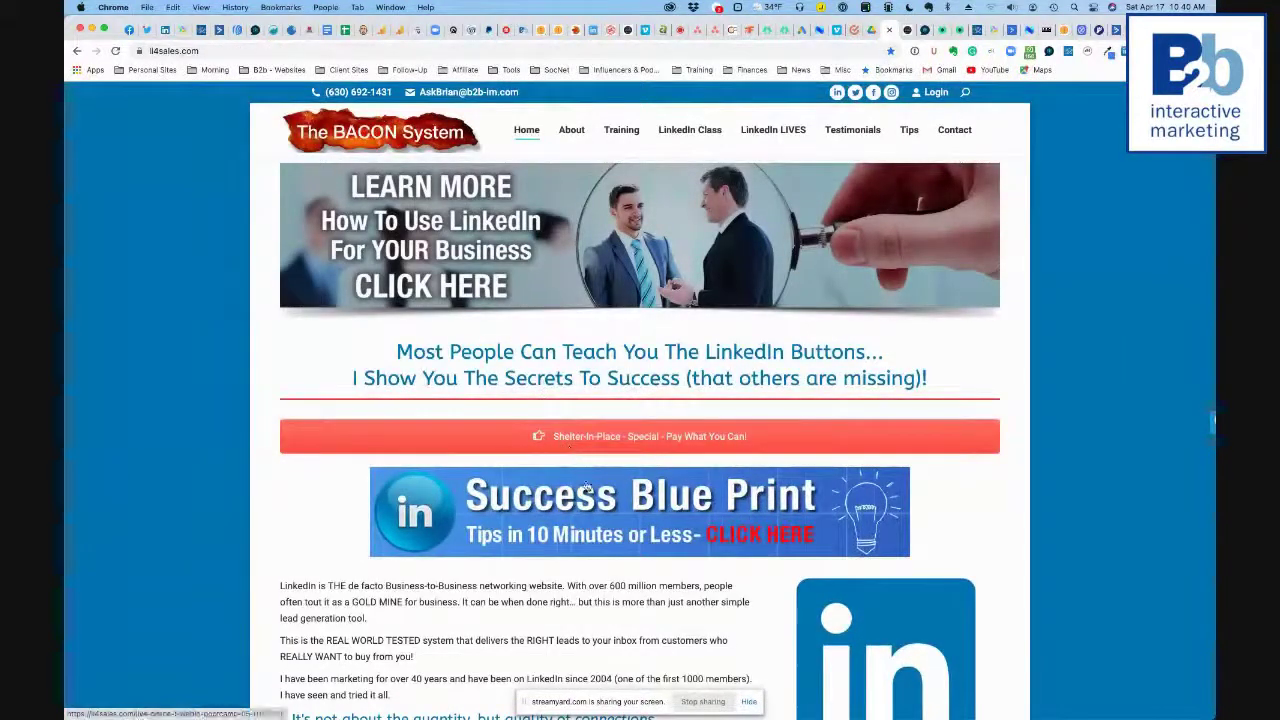
{"action": "left_click", "coordinate": [646, 532]}
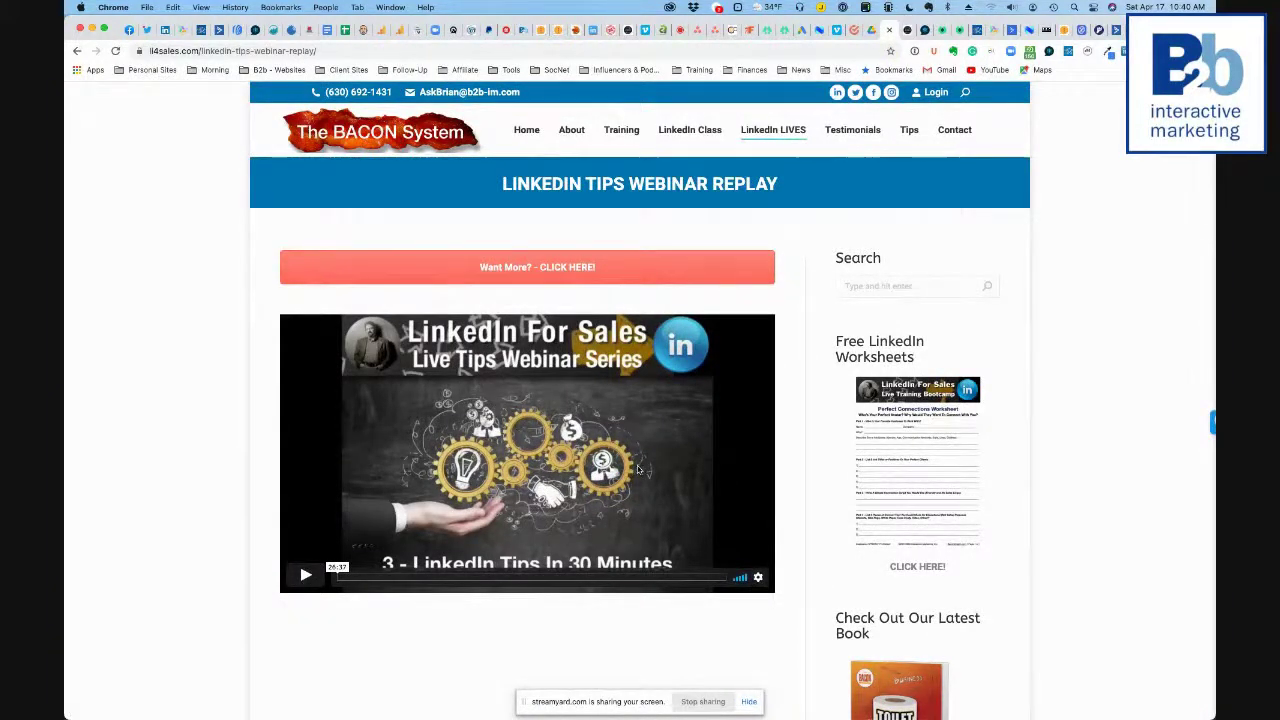
{"action": "scroll", "coordinate": [586, 446], "scroll_direction": "down", "scroll_amount": 4}
{"action": "scroll", "coordinate": [586, 446], "scroll_direction": "up", "scroll_amount": 4}
{"action": "mouse_move", "coordinate": [717, 131]}
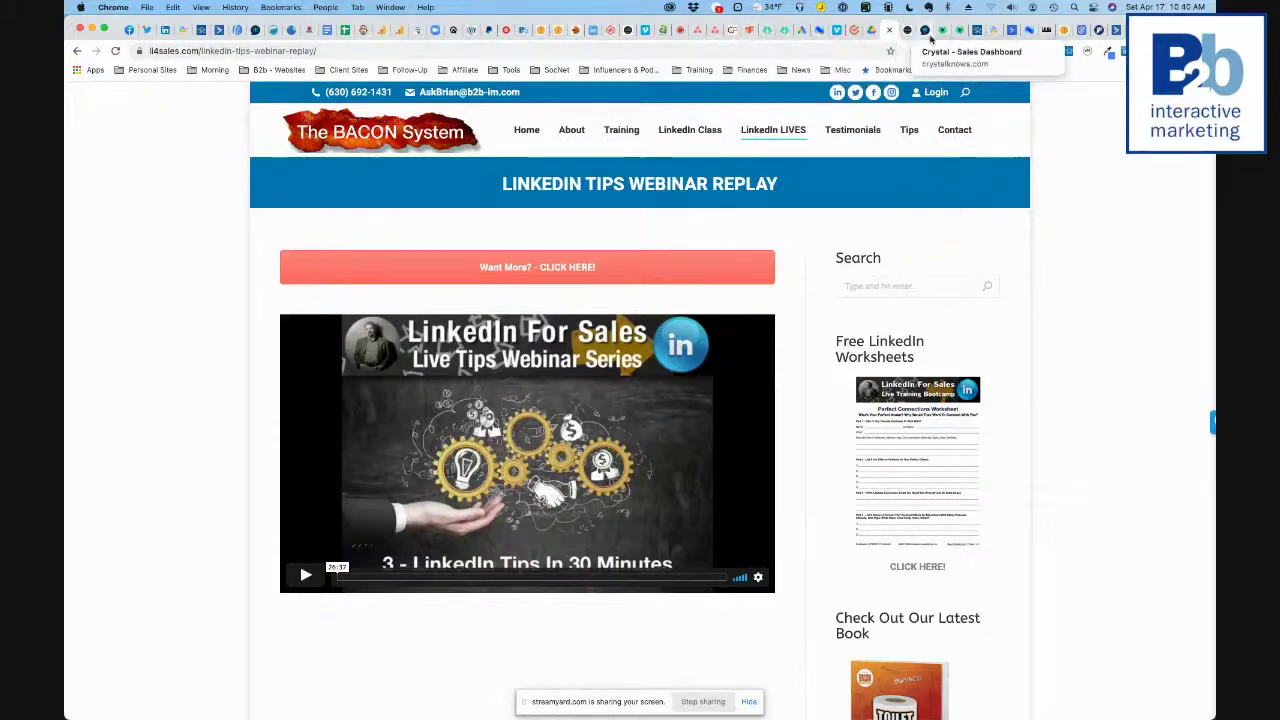
Step: Review the ActiveCampaign automations and the resend options for the B2b Weekly Digest 4/8 campaign, and switch to the StreamYard broadcast
{"action": "left_click", "coordinate": [1106, 30]}
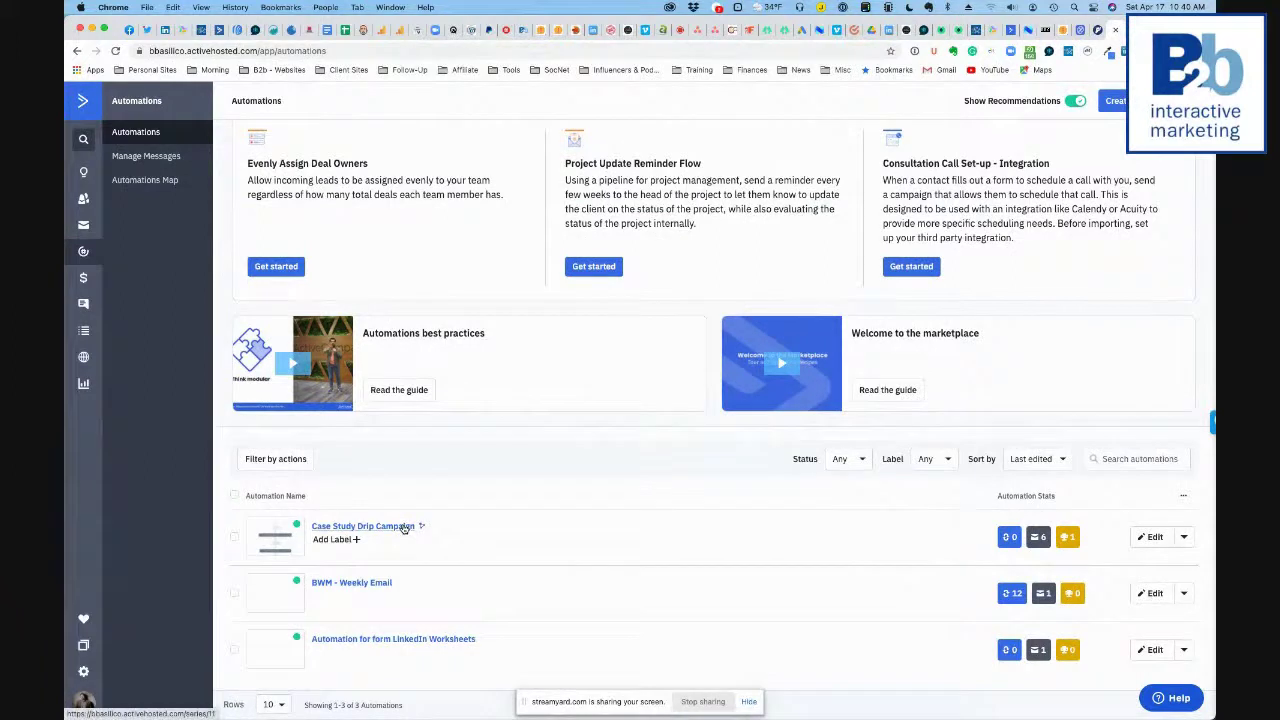
{"action": "mouse_move", "coordinate": [1043, 540]}
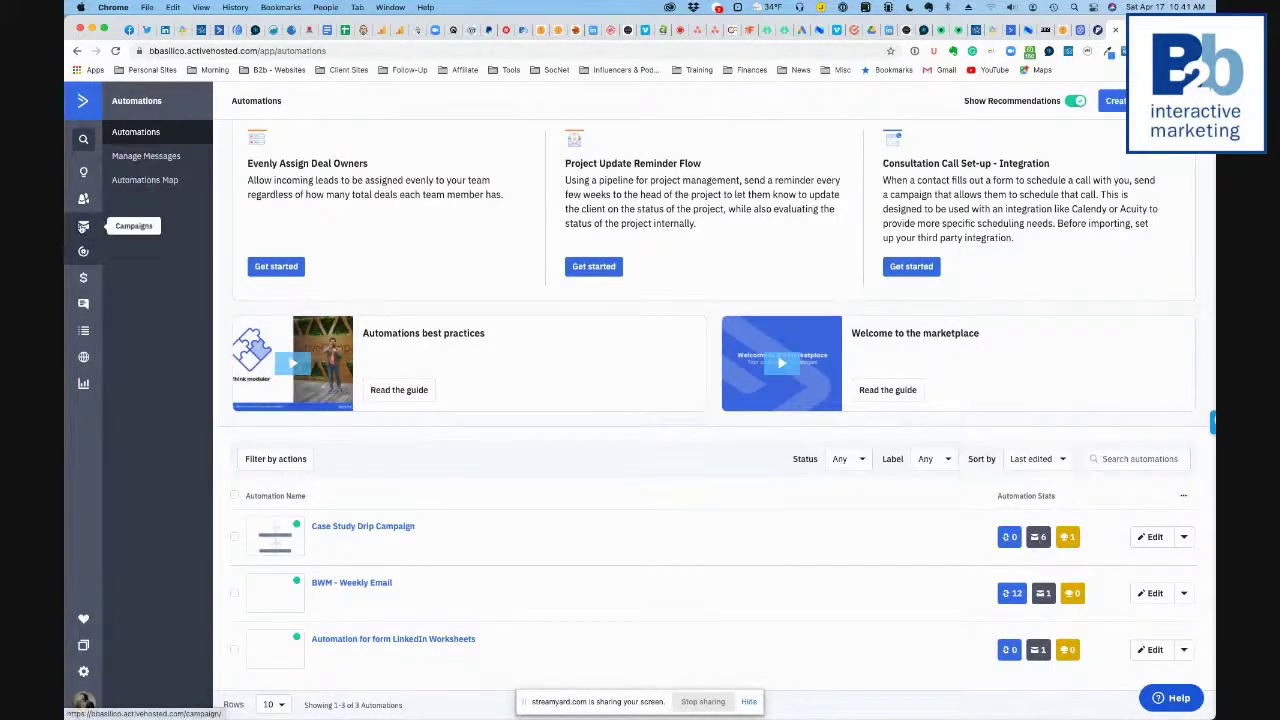
{"action": "left_click", "coordinate": [83, 227]}
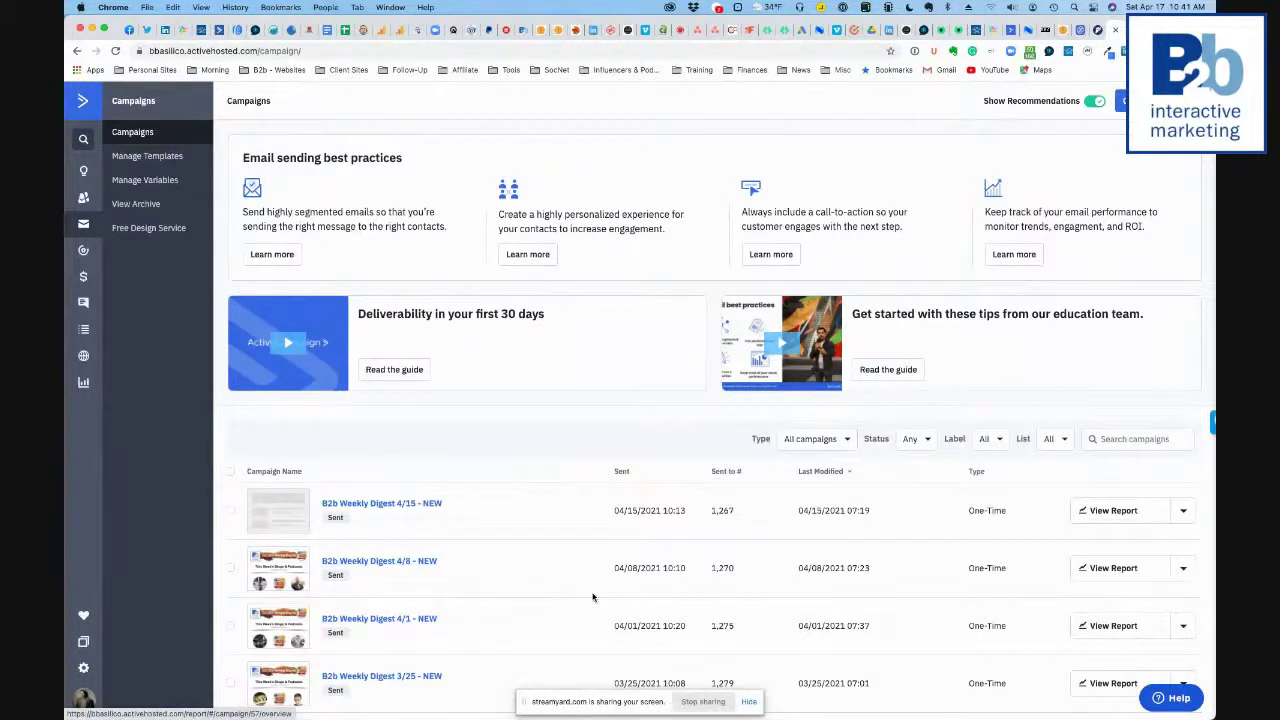
{"action": "left_click", "coordinate": [1184, 568]}
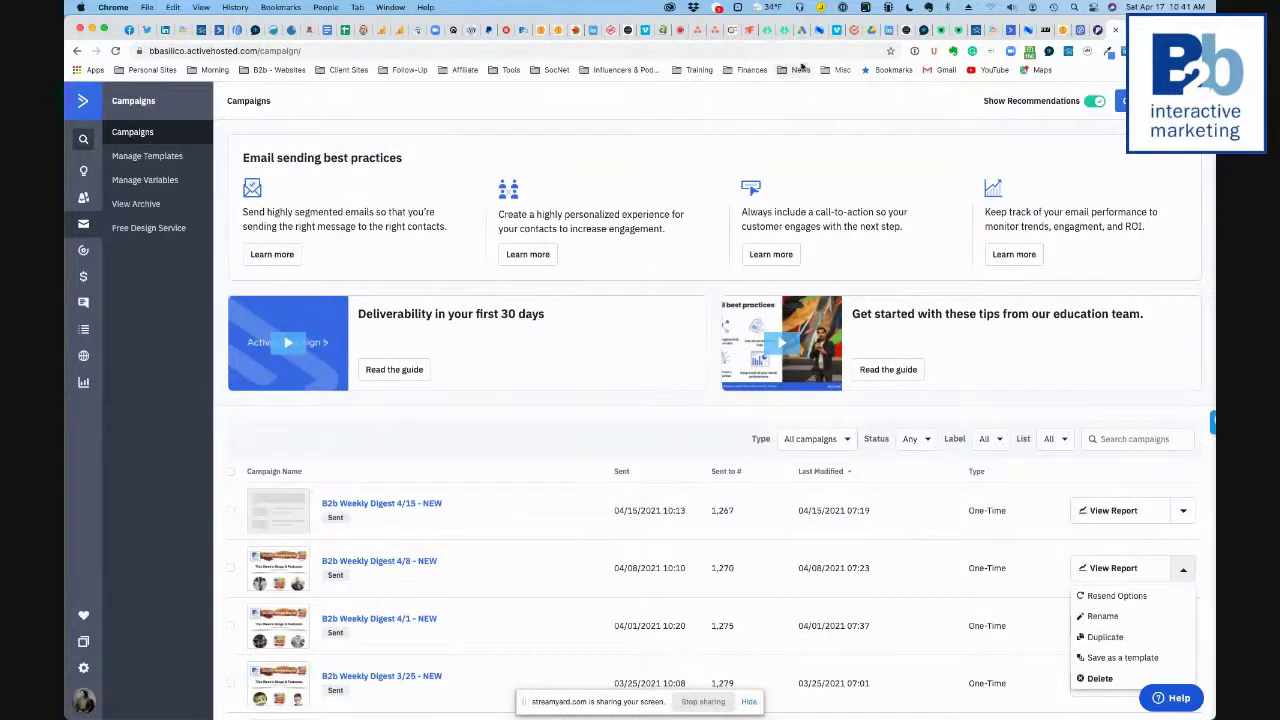
{"action": "left_click", "coordinate": [683, 29]}
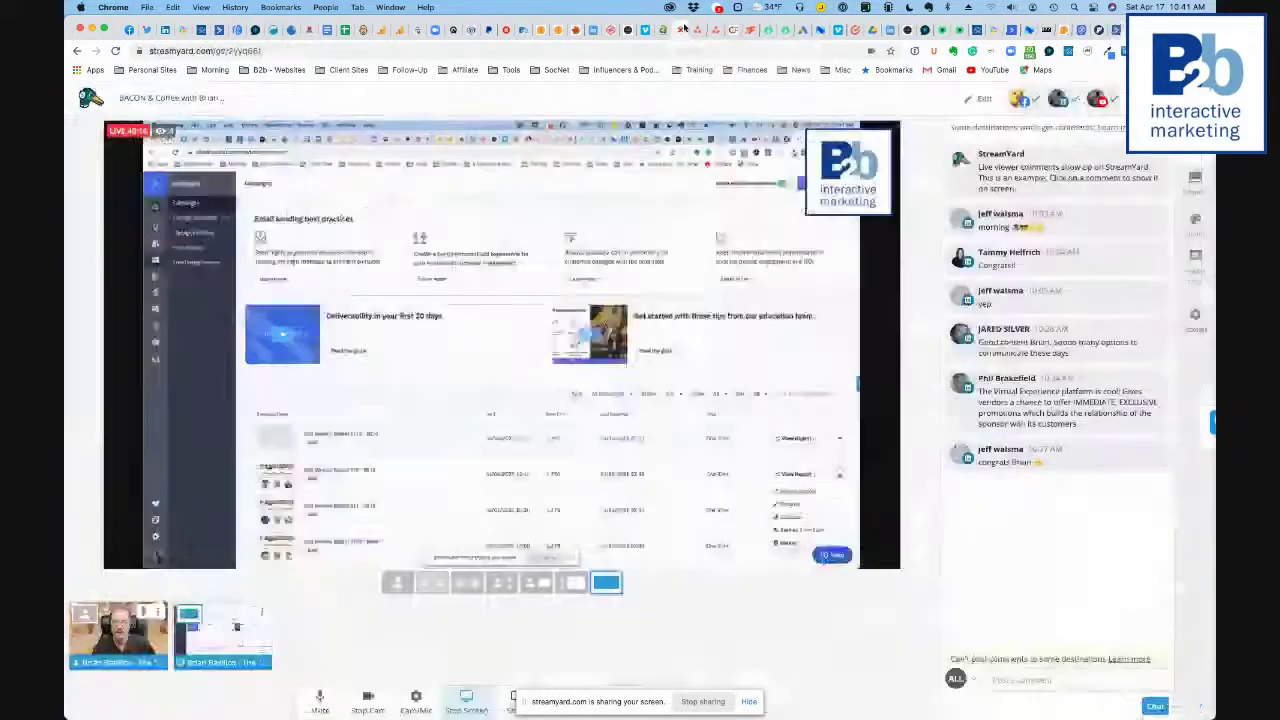
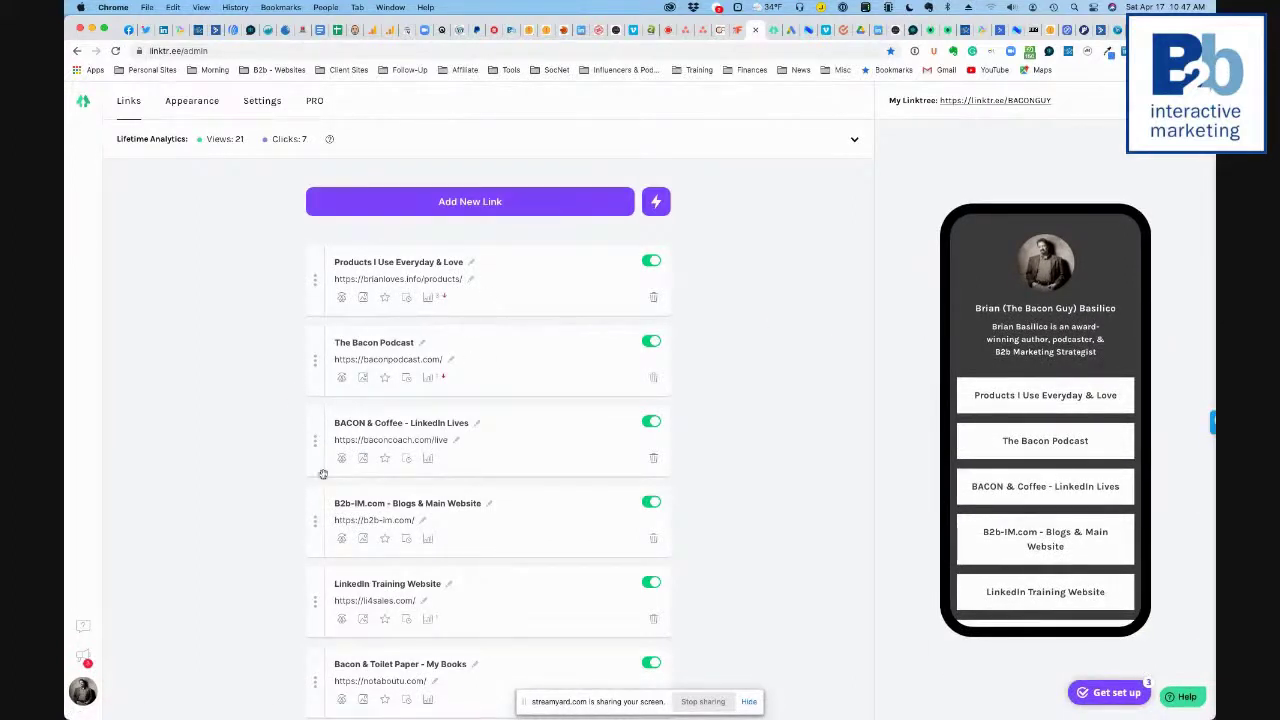
Step: Move the LinkedIn link directly below The Bacon Podcast in the Linktree links list and check the remaining order
{"action": "left_click_drag", "start_coordinate": [322, 386], "coordinate": [320, 436]}
{"action": "scroll", "coordinate": [366, 537], "scroll_direction": "down", "scroll_amount": 3}
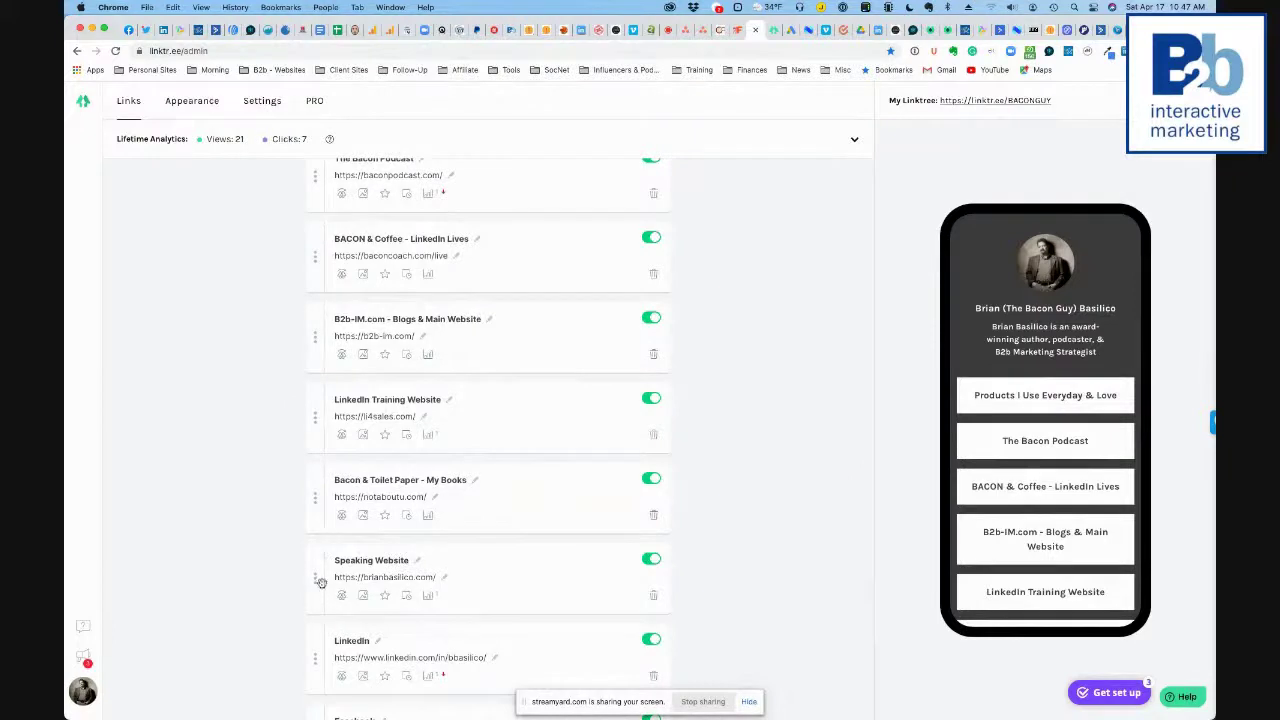
{"action": "left_click_drag", "start_coordinate": [311, 646], "coordinate": [310, 423]}
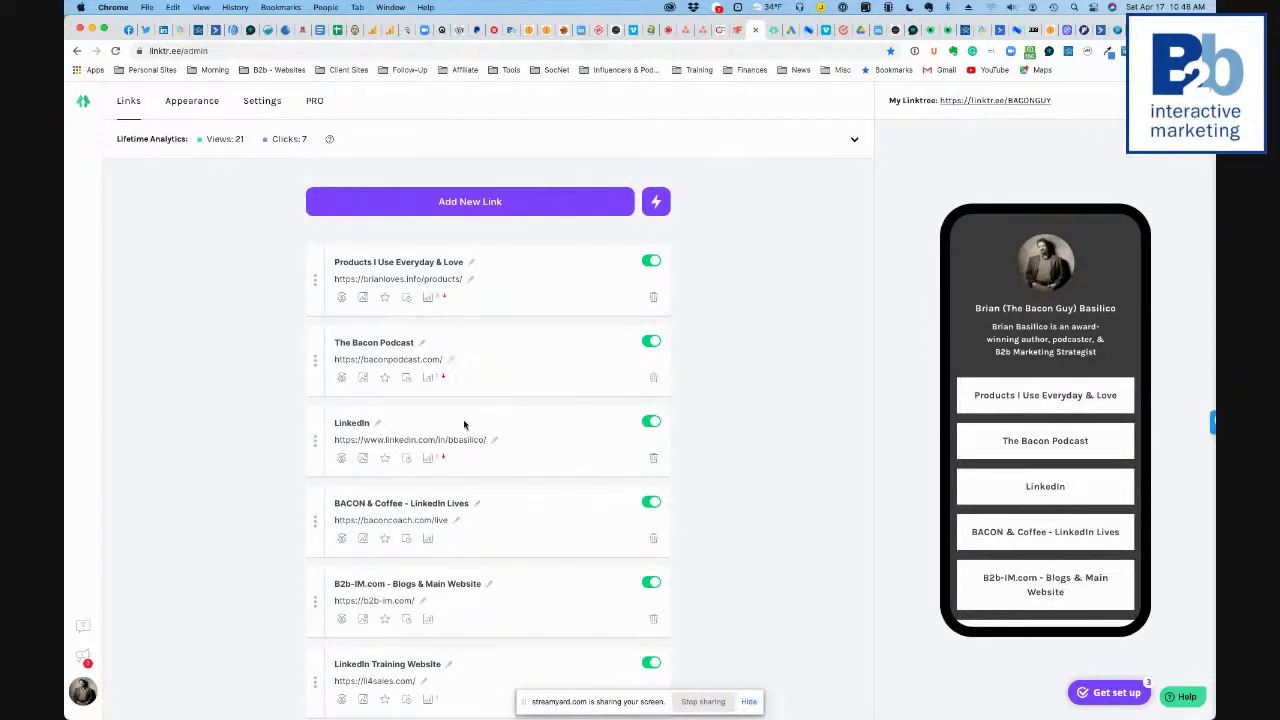
{"action": "scroll", "coordinate": [520, 513], "scroll_direction": "down", "scroll_amount": 8}
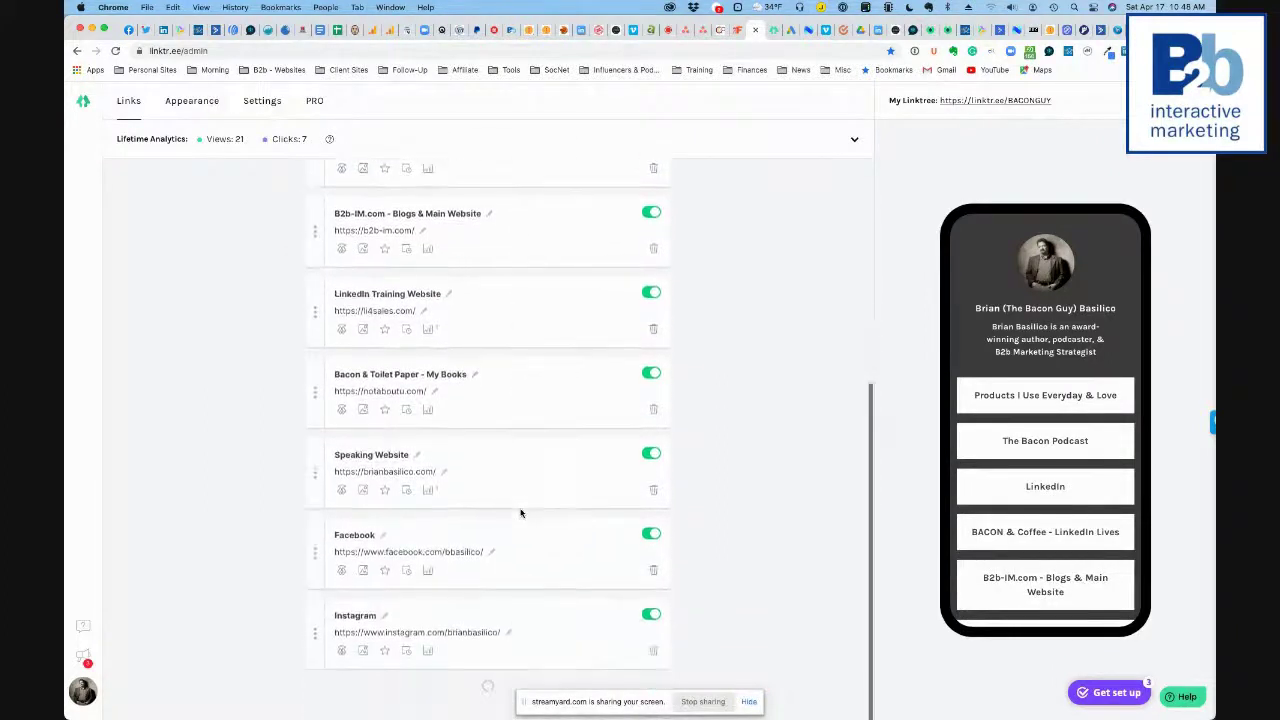
Step: Check the remaining entries in the Linktree links list and reload the public Linktree page to view the updated link order
{"action": "scroll", "coordinate": [452, 589], "scroll_direction": "down", "scroll_amount": 5}
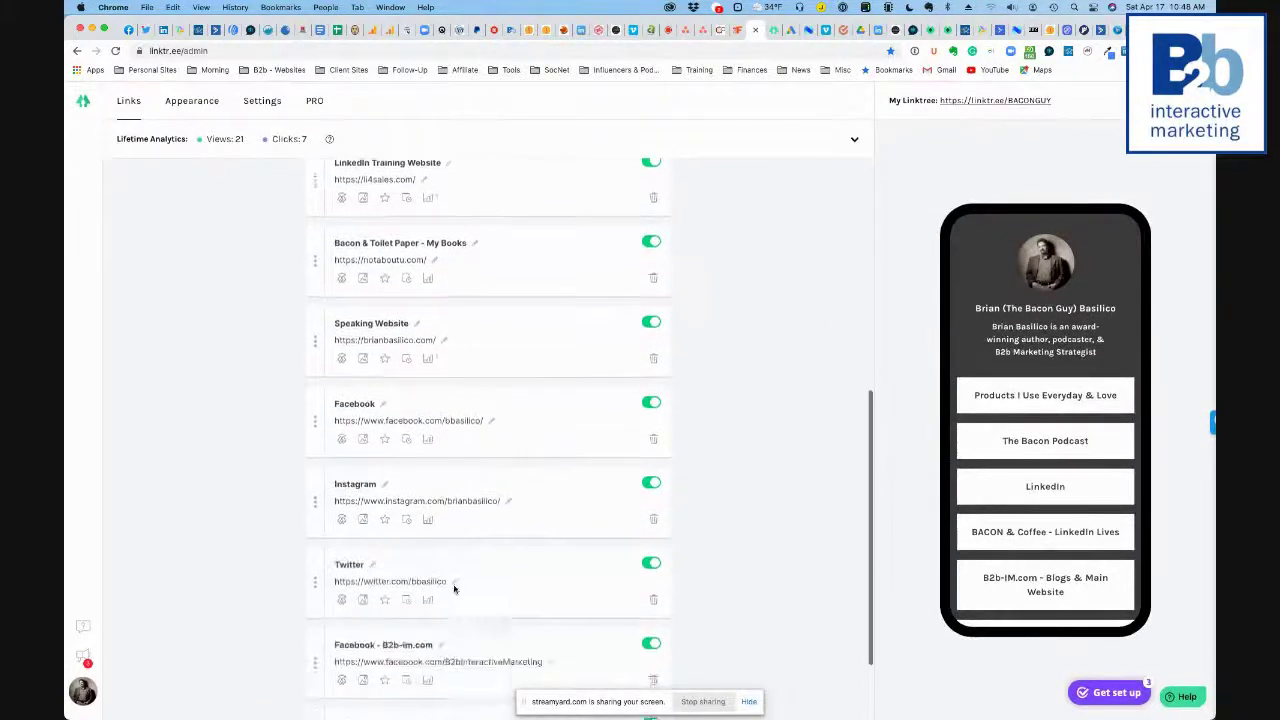
{"action": "scroll", "coordinate": [453, 589], "scroll_direction": "up", "scroll_amount": 6}
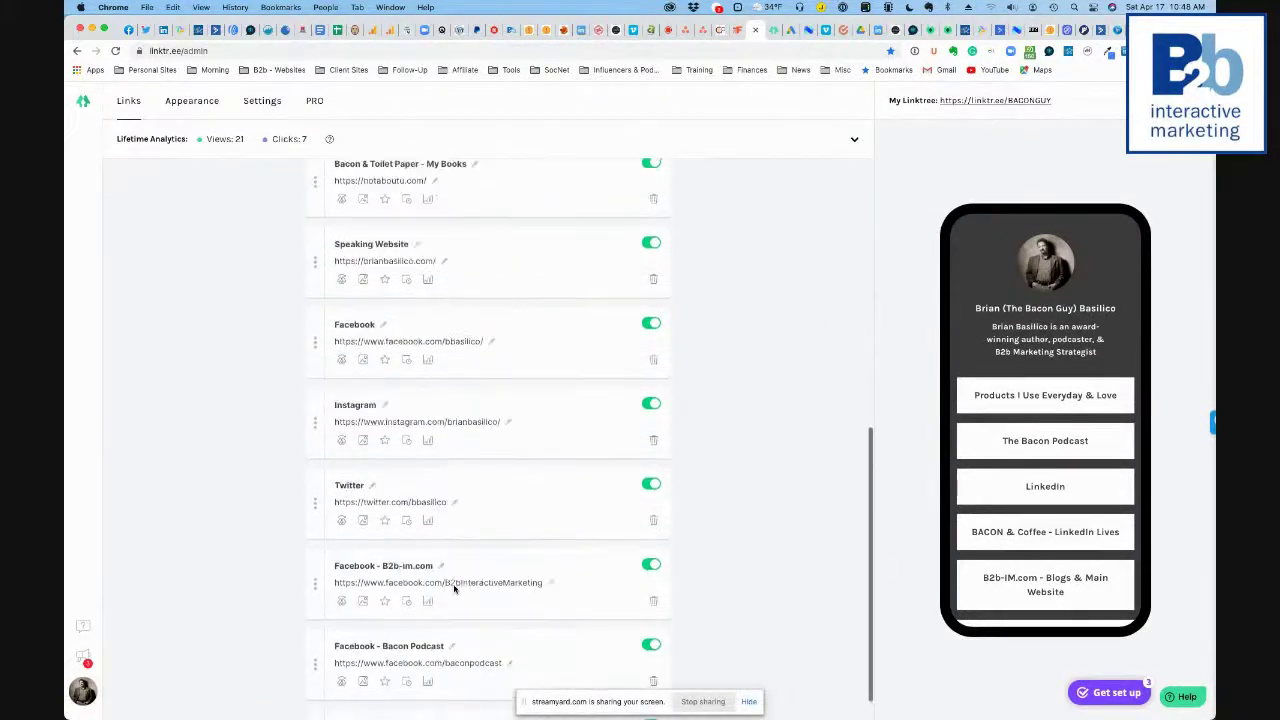
{"action": "scroll", "coordinate": [455, 590], "scroll_direction": "up", "scroll_amount": 2}
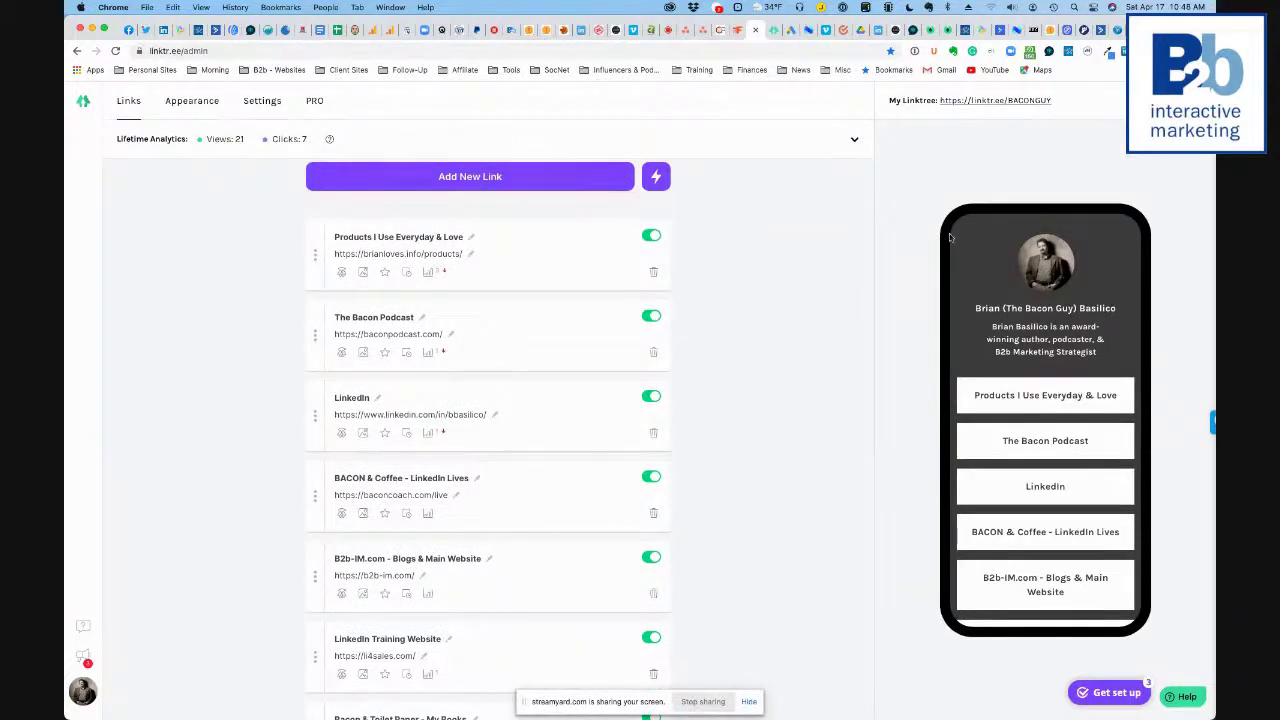
{"action": "left_click", "coordinate": [775, 33]}
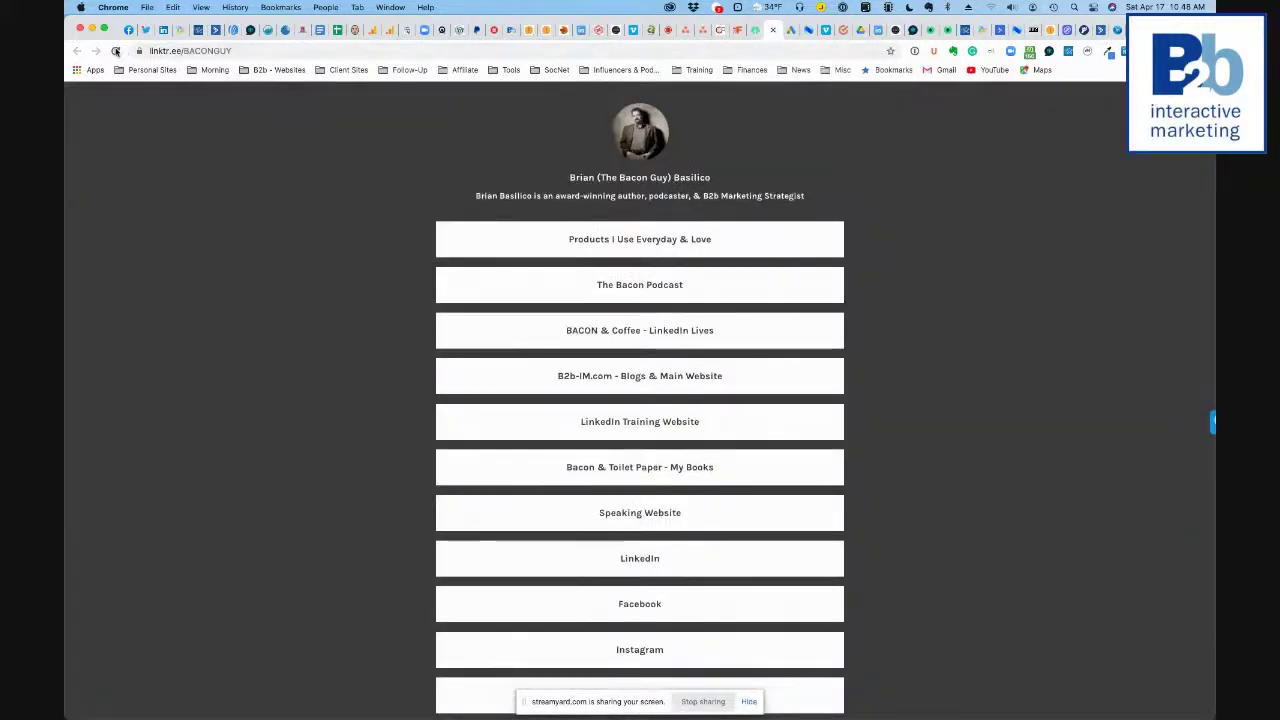
{"action": "left_click", "coordinate": [115, 51]}
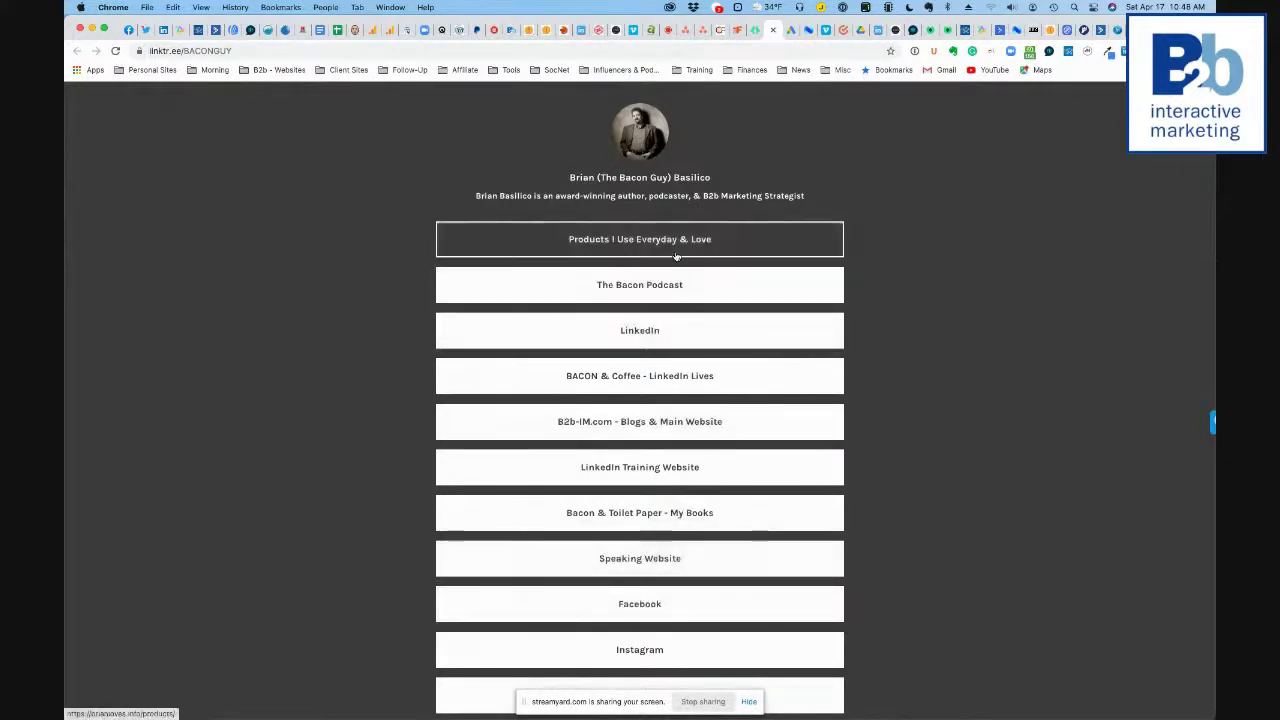
Step: Compare the link and button features of Linktree's PRO and Free plans, and return to the links list
{"action": "left_click", "coordinate": [752, 30]}
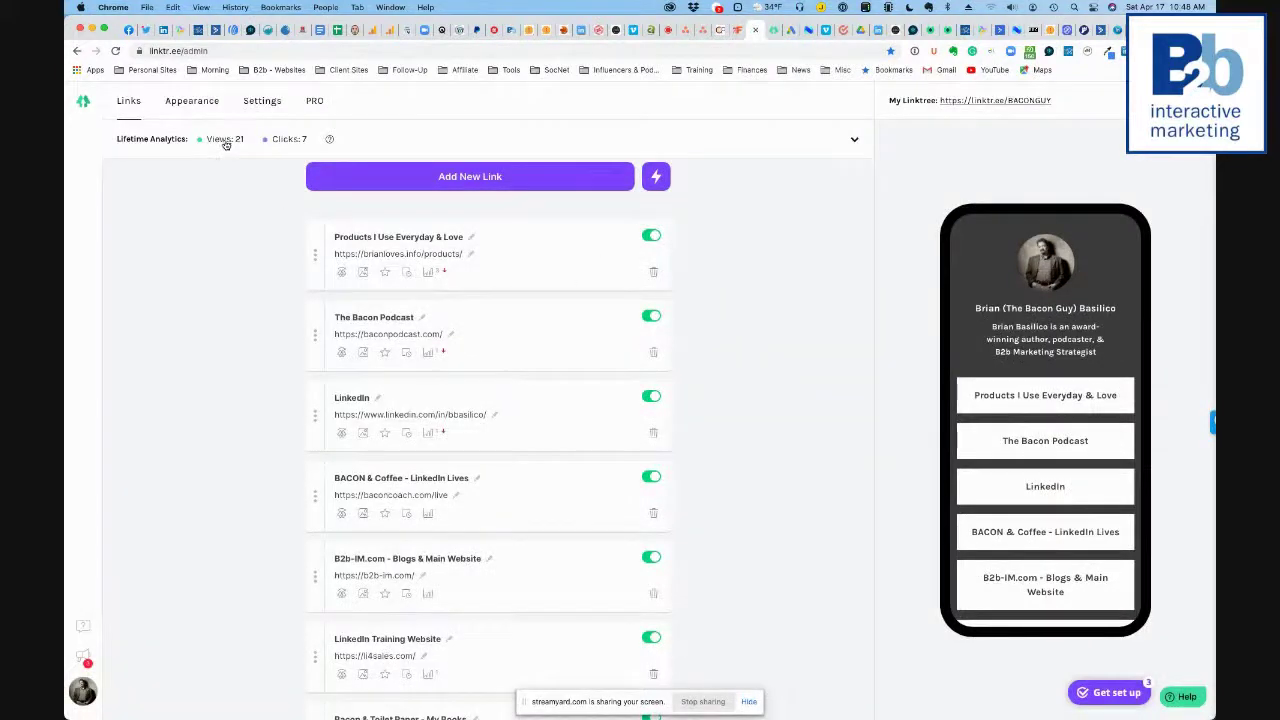
{"action": "left_click", "coordinate": [314, 101]}
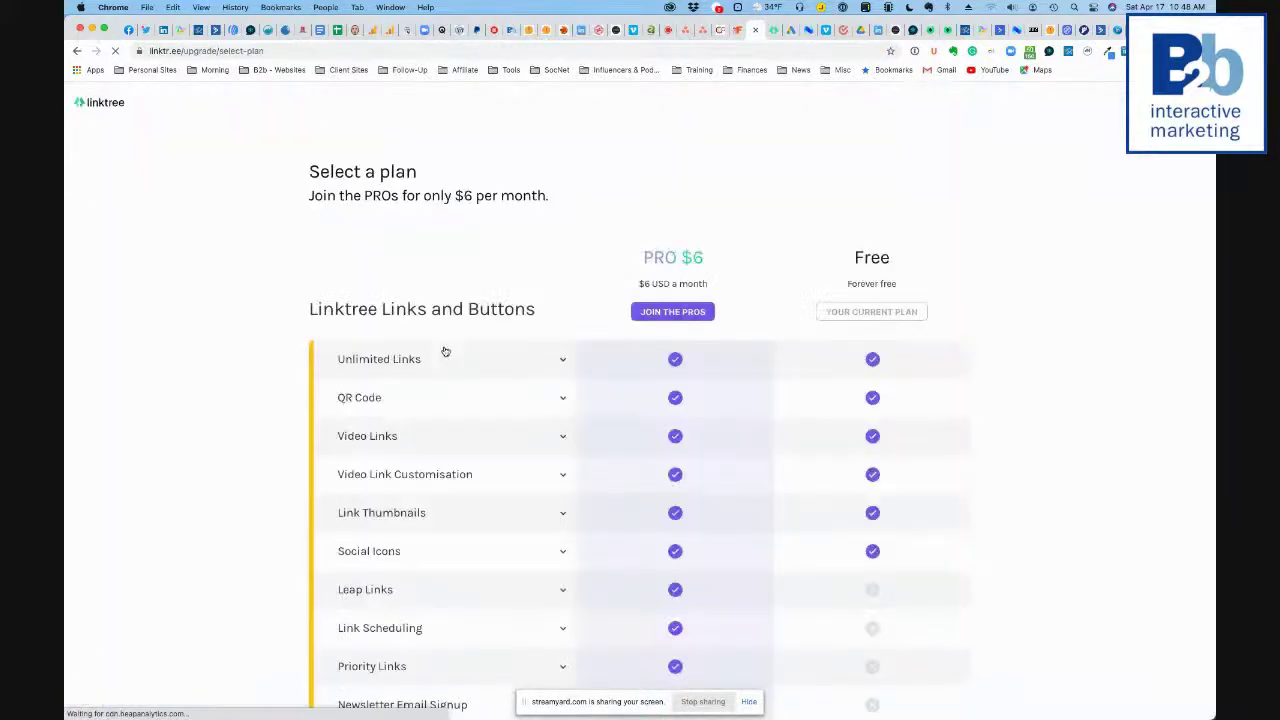
{"action": "scroll", "coordinate": [481, 417], "scroll_direction": "down", "scroll_amount": 5}
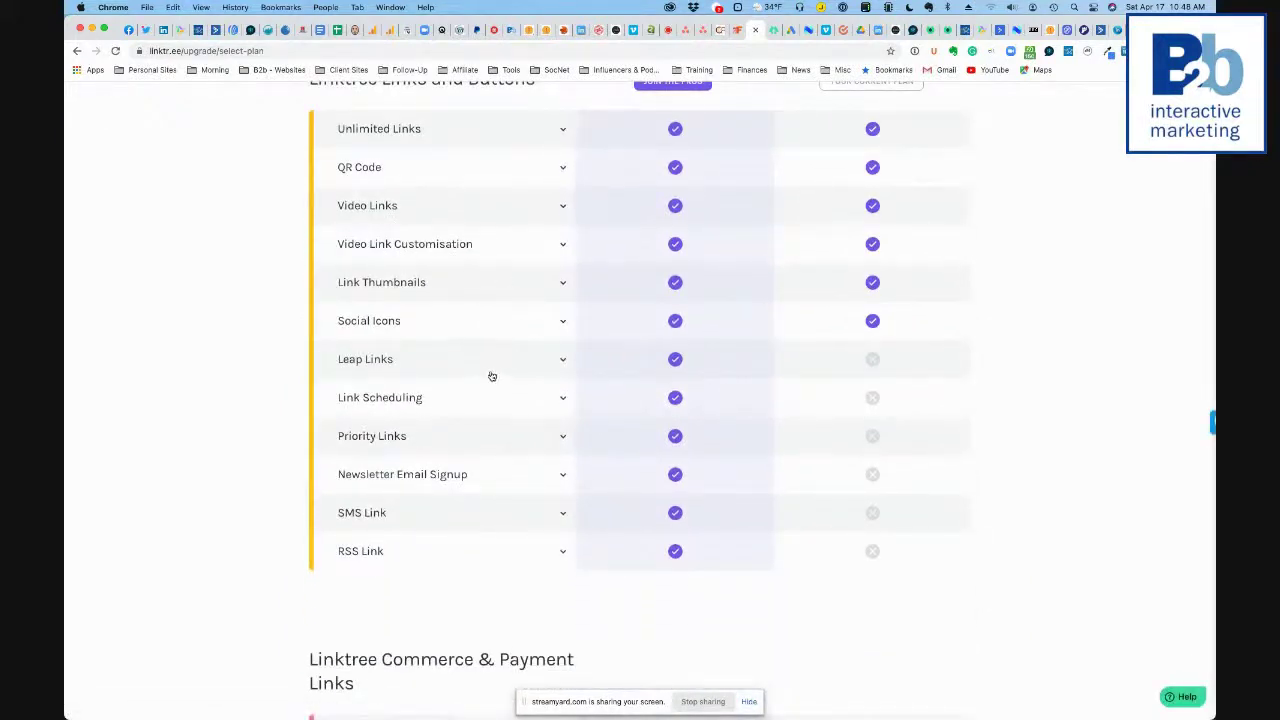
{"action": "scroll", "coordinate": [467, 372], "scroll_direction": "up", "scroll_amount": 5}
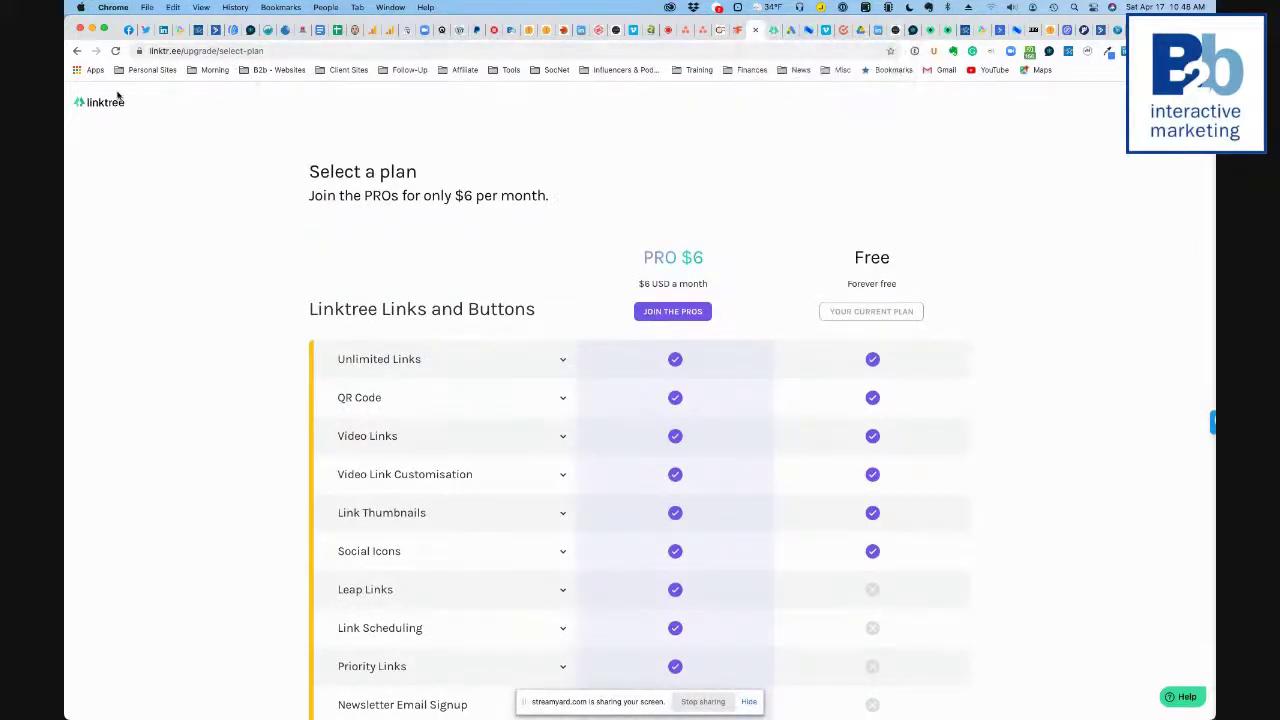
{"action": "left_click", "coordinate": [77, 51]}
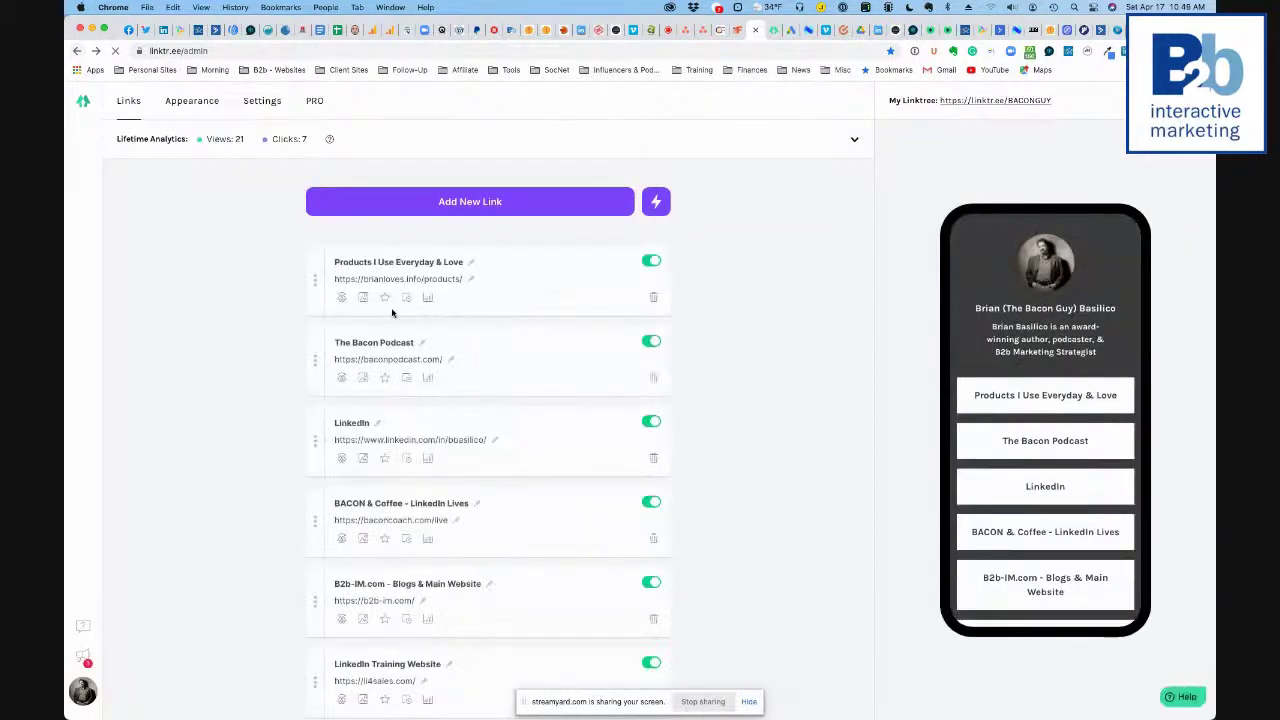
Step: Start setting a thumbnail for the Products I Use Everyday & Love link with an uploaded image of one's own
{"action": "left_click", "coordinate": [363, 298]}
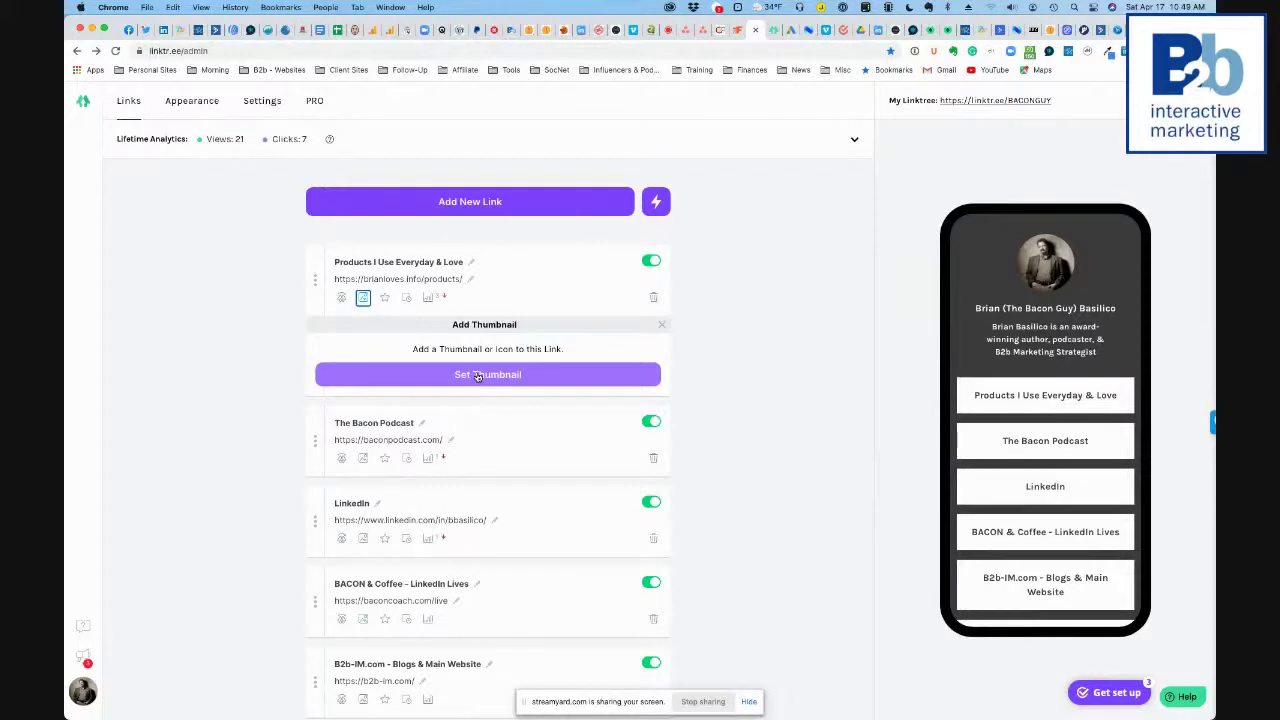
{"action": "left_click", "coordinate": [478, 376]}
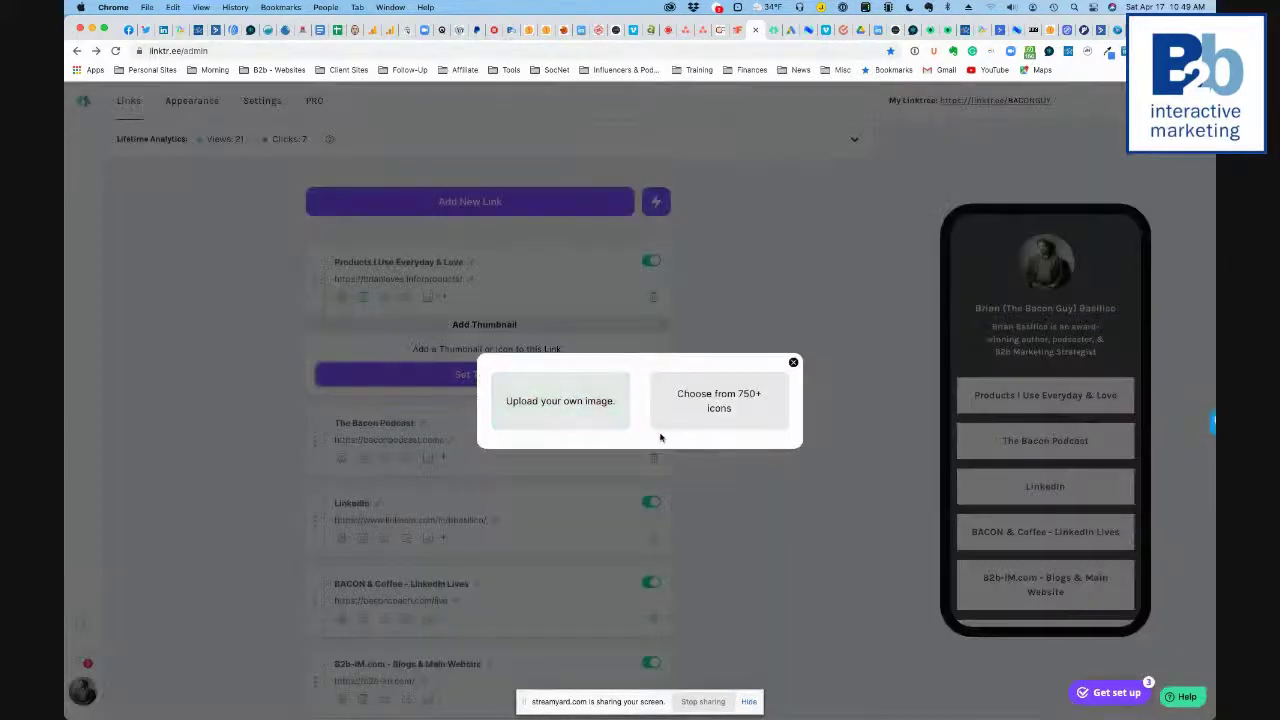
{"action": "left_click", "coordinate": [584, 400]}
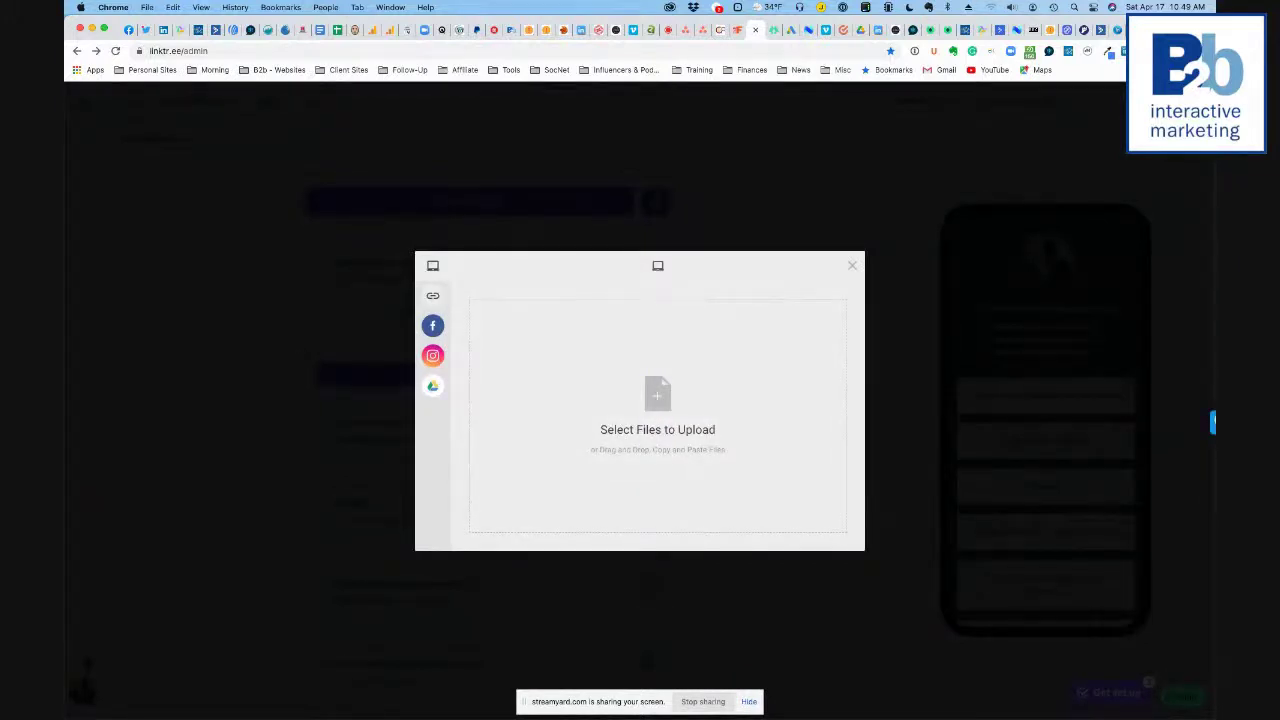
Step: Switch to Finder, search the Mac for "brian Loves", preview Brian Loves Banner.png and look through the other matching files
{"action": "key", "text": "super+tab"}
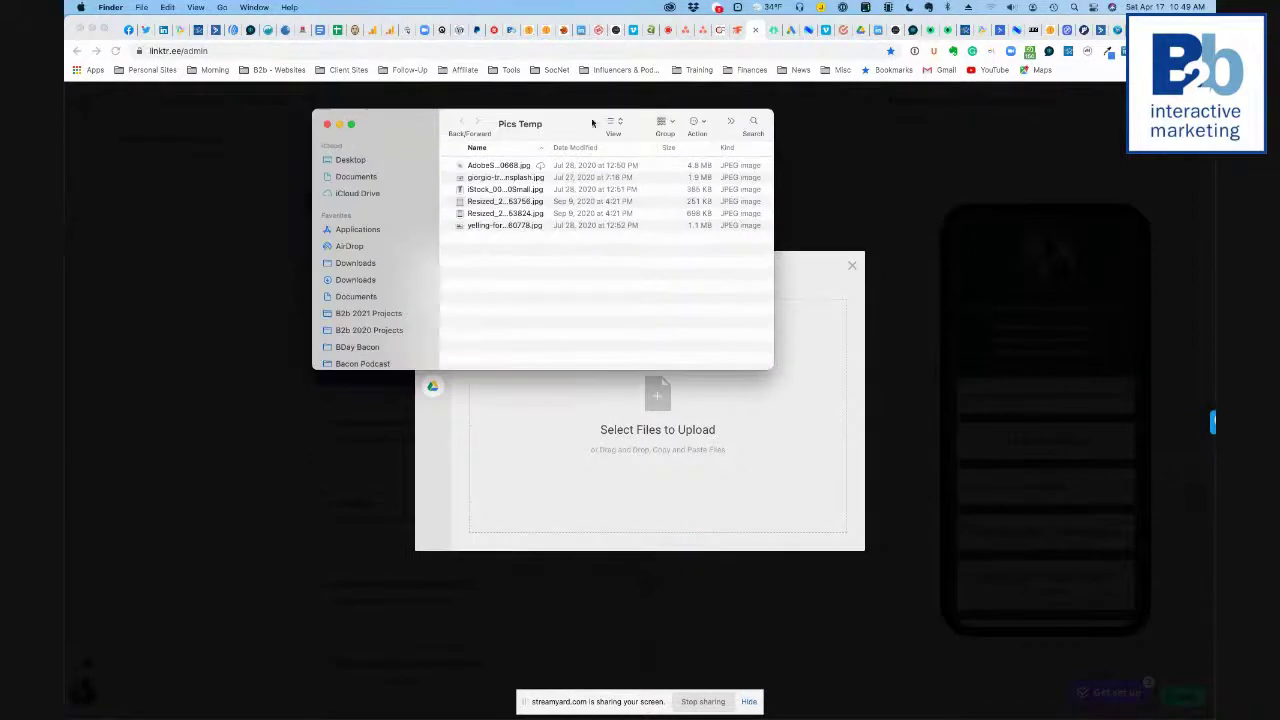
{"action": "left_click", "coordinate": [752, 121]}
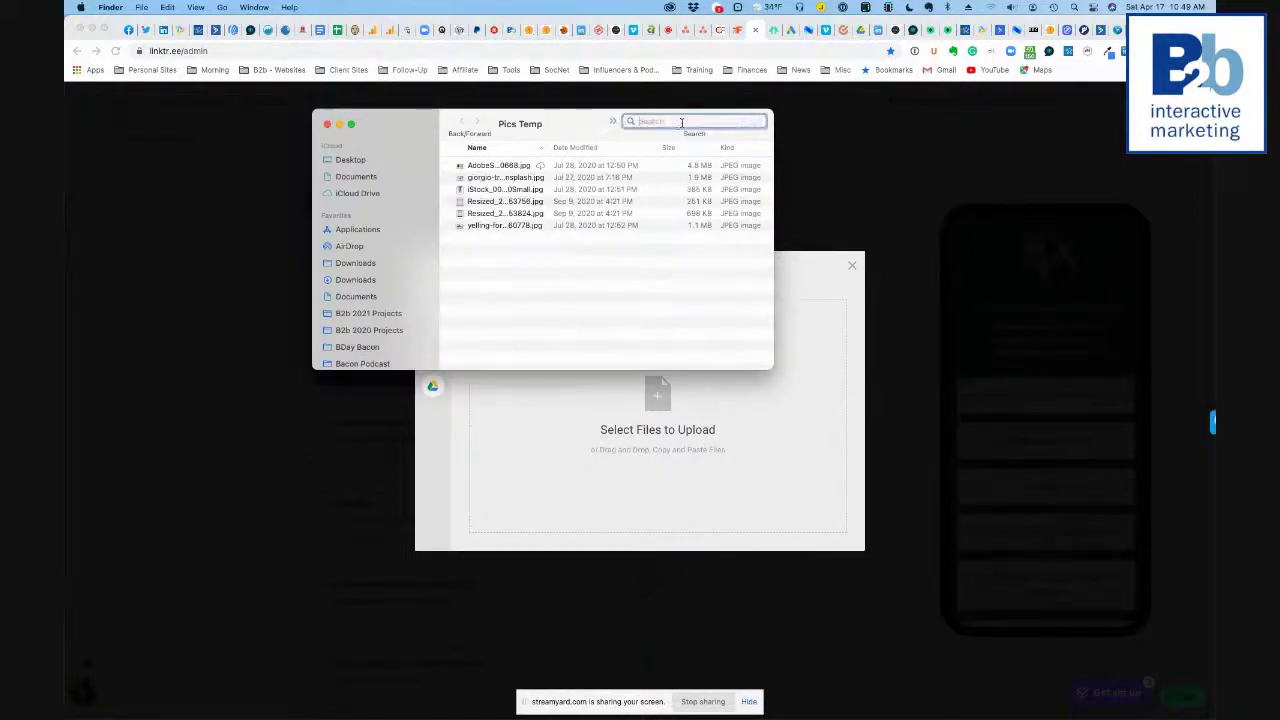
{"action": "type", "text": "brian Loves"}
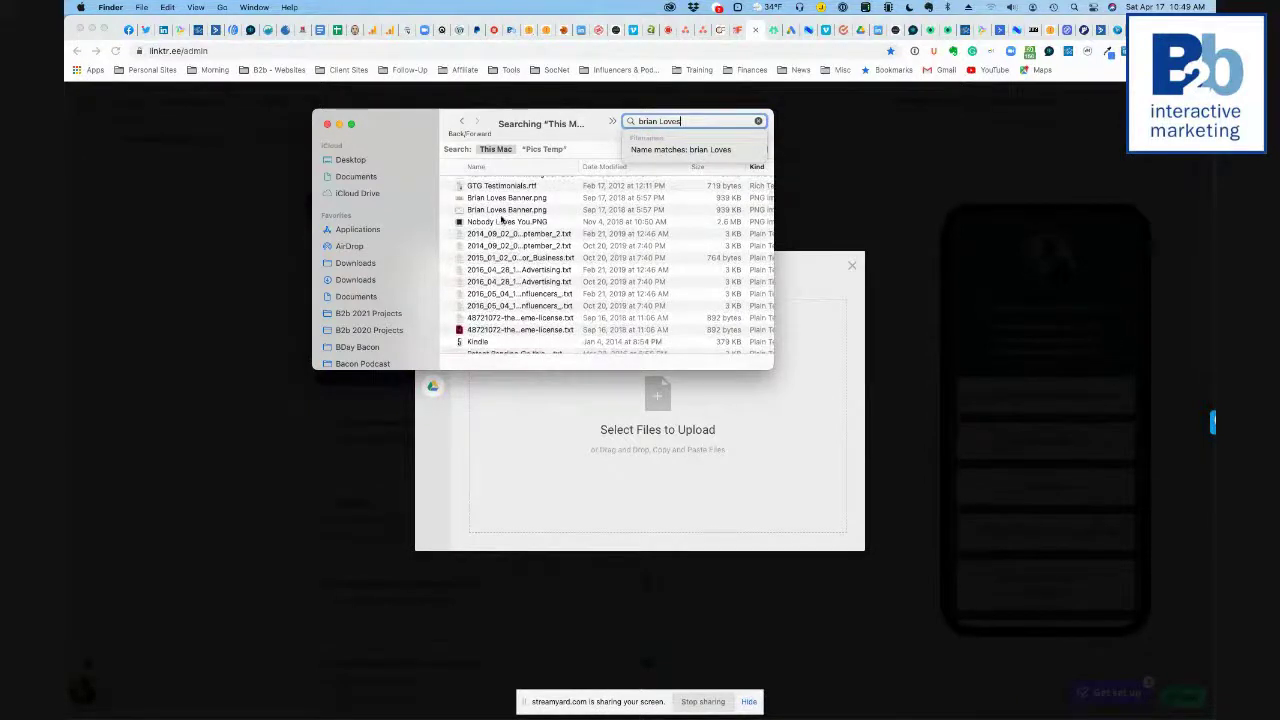
{"action": "scroll", "coordinate": [505, 230], "scroll_direction": "down", "scroll_amount": 3}
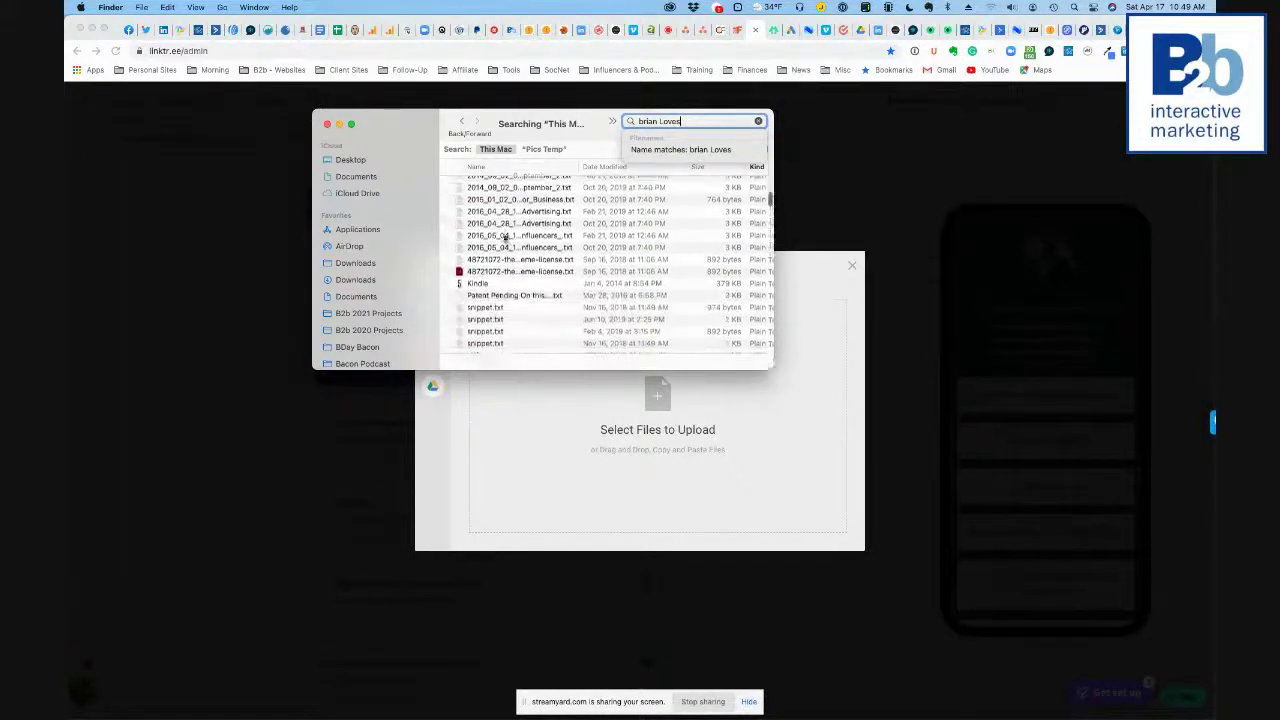
{"action": "scroll", "coordinate": [505, 238], "scroll_direction": "up", "scroll_amount": 3}
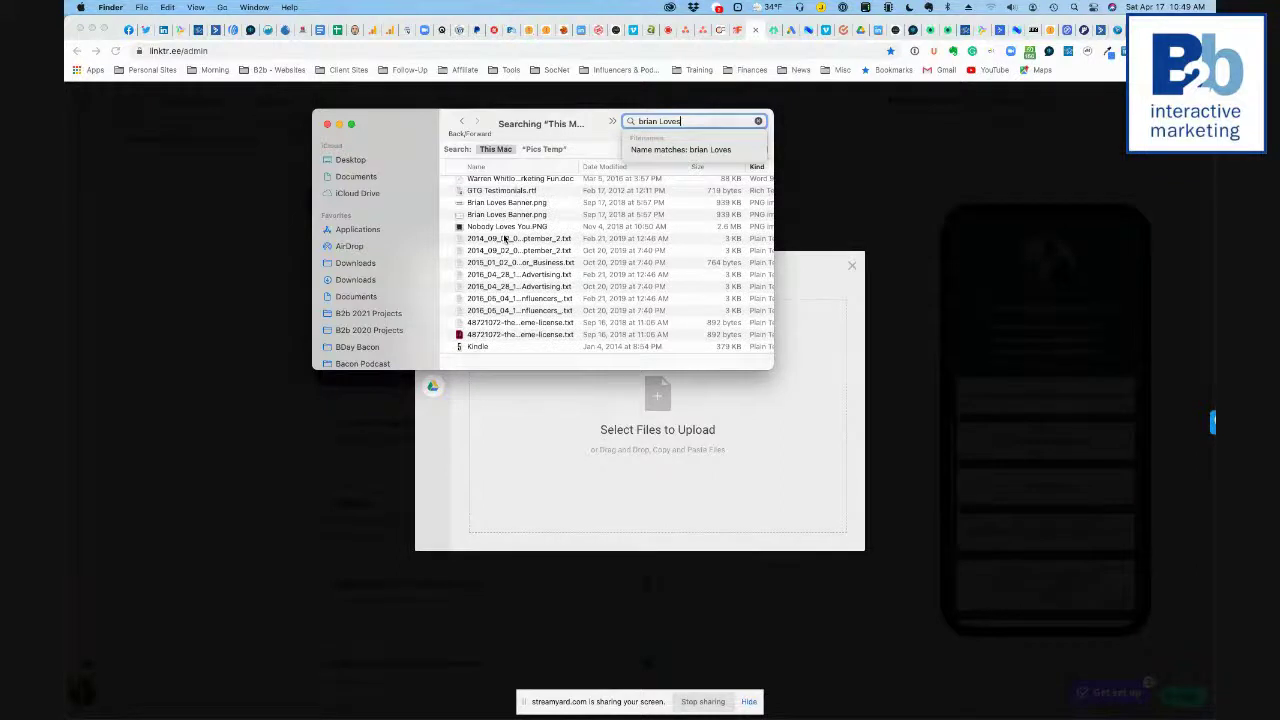
{"action": "left_click", "coordinate": [502, 215]}
{"action": "key", "text": "space"}
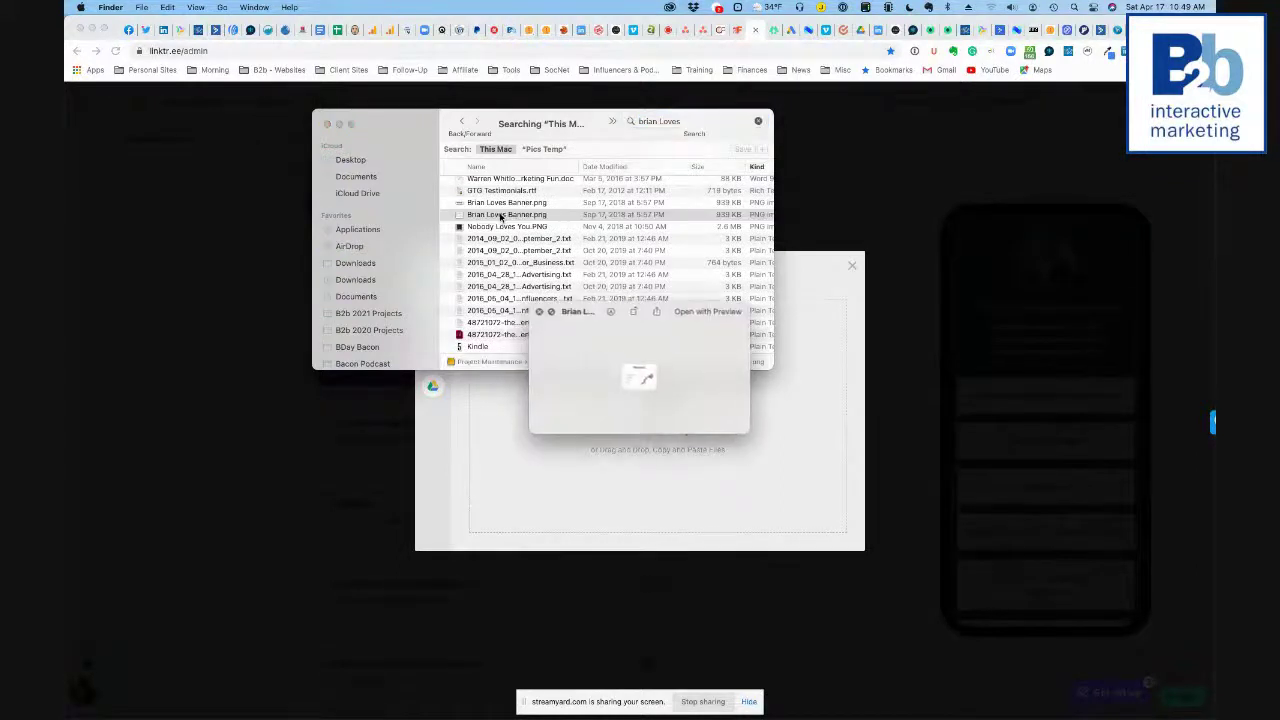
{"action": "key", "text": "space"}
{"action": "left_click", "coordinate": [489, 203]}
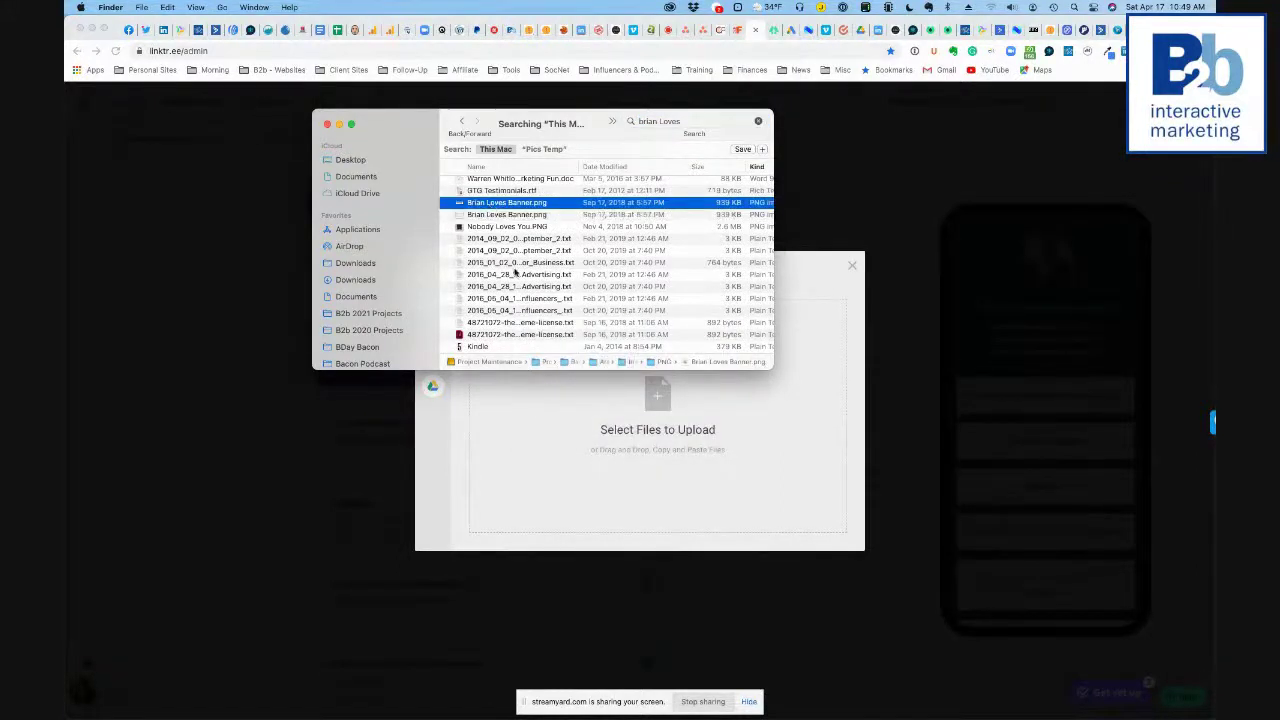
{"action": "scroll", "coordinate": [514, 273], "scroll_direction": "down", "scroll_amount": 8}
{"action": "scroll", "coordinate": [514, 273], "scroll_direction": "down", "scroll_amount": 15}
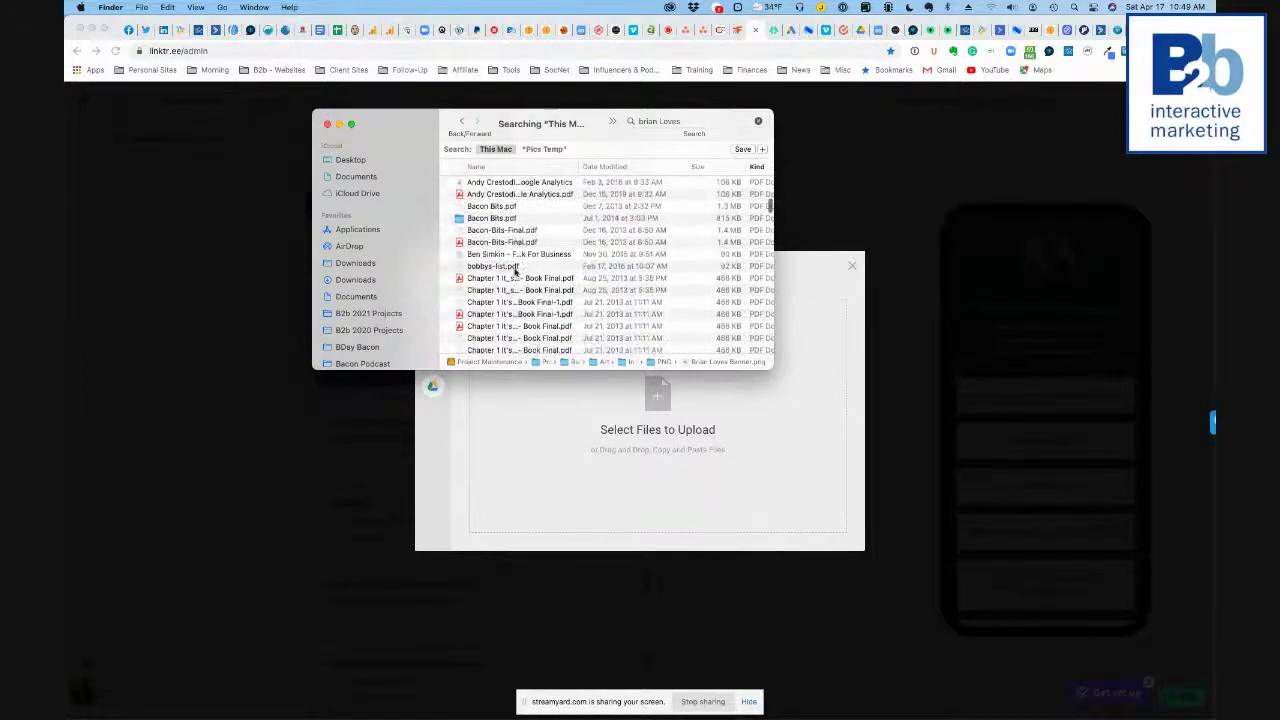
{"action": "scroll", "coordinate": [514, 273], "scroll_direction": "down", "scroll_amount": 5}
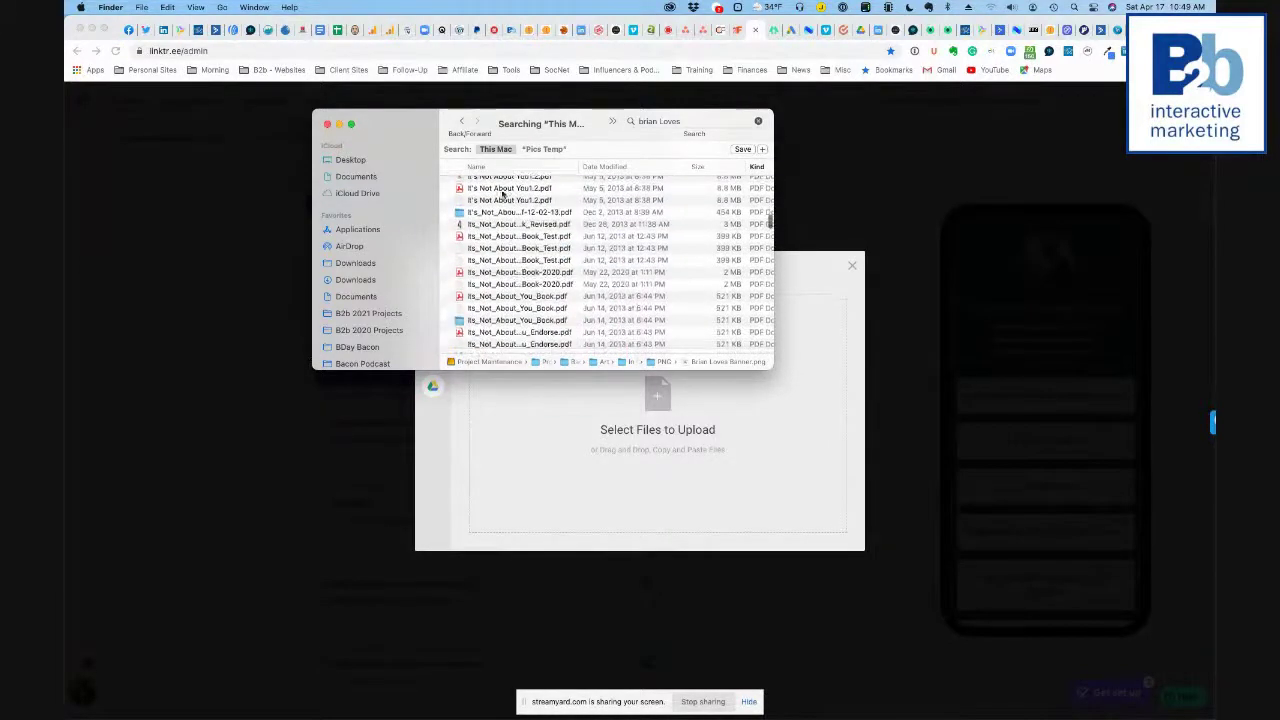
{"action": "left_click_drag", "start_coordinate": [522, 118], "coordinate": [64, 167]}
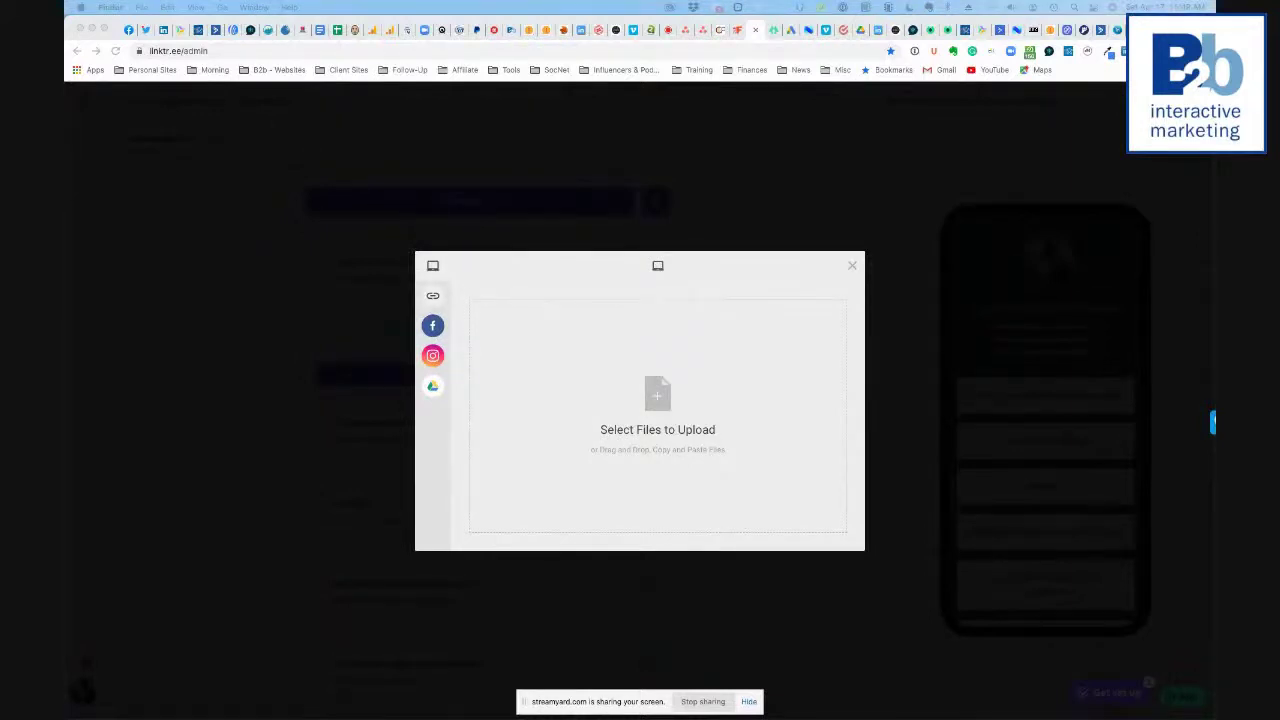
Step: Bring up the Art folder window, find B2b Business Card 2017 in the B2b folder and preview the image
{"action": "left_click_drag", "start_coordinate": [100, 167], "coordinate": [818, 162]}
{"action": "scroll", "coordinate": [537, 371], "scroll_direction": "down", "scroll_amount": 3}
{"action": "scroll", "coordinate": [537, 371], "scroll_direction": "up", "scroll_amount": 5}
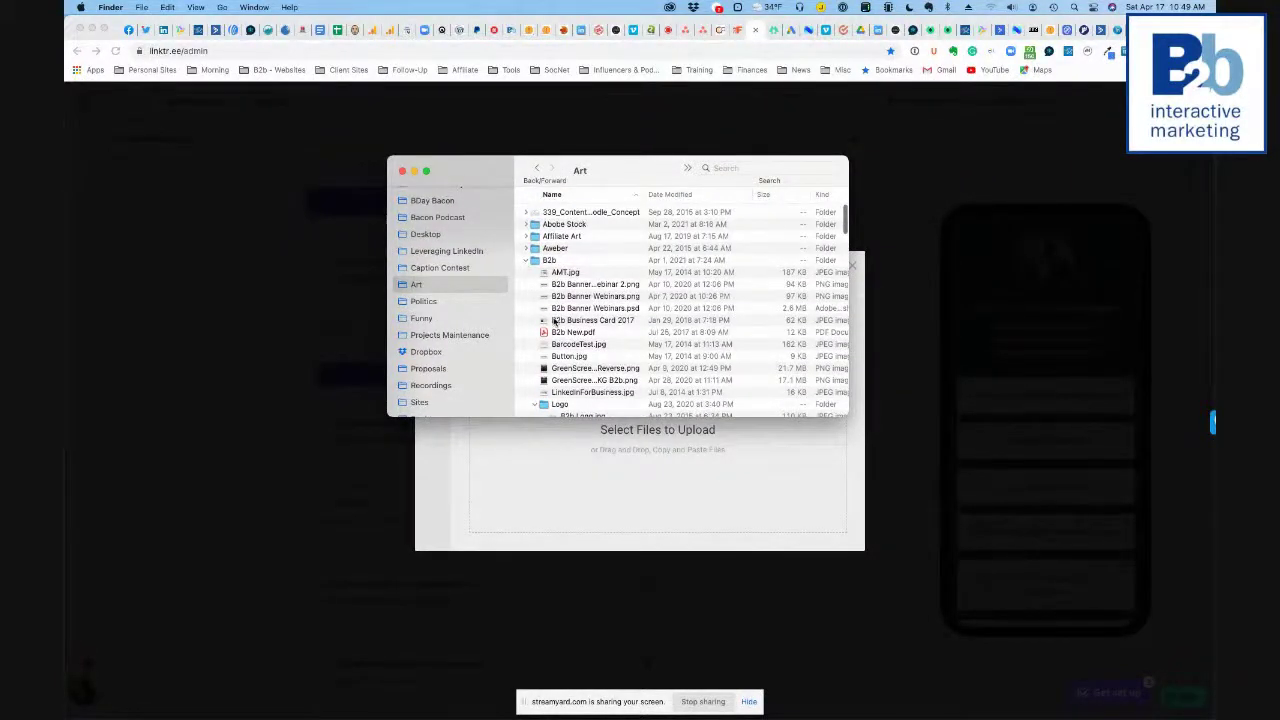
{"action": "double_click", "coordinate": [544, 320]}
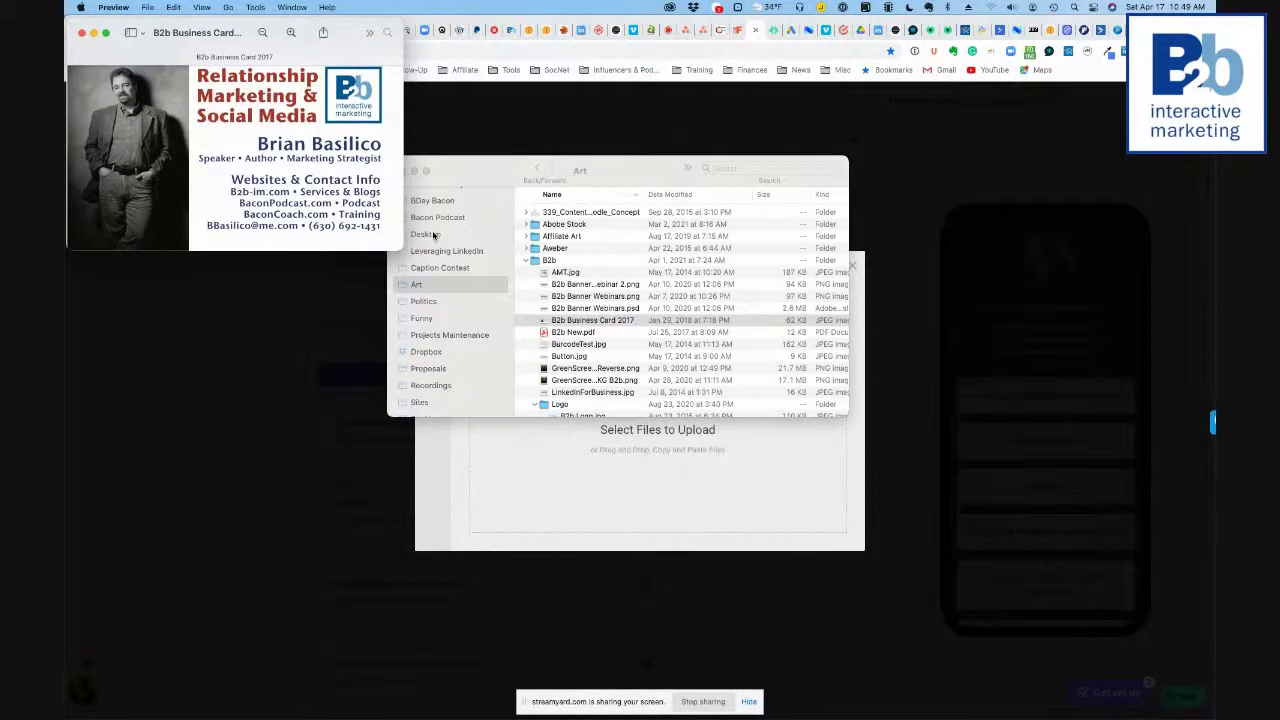
{"action": "key", "text": "super+w"}
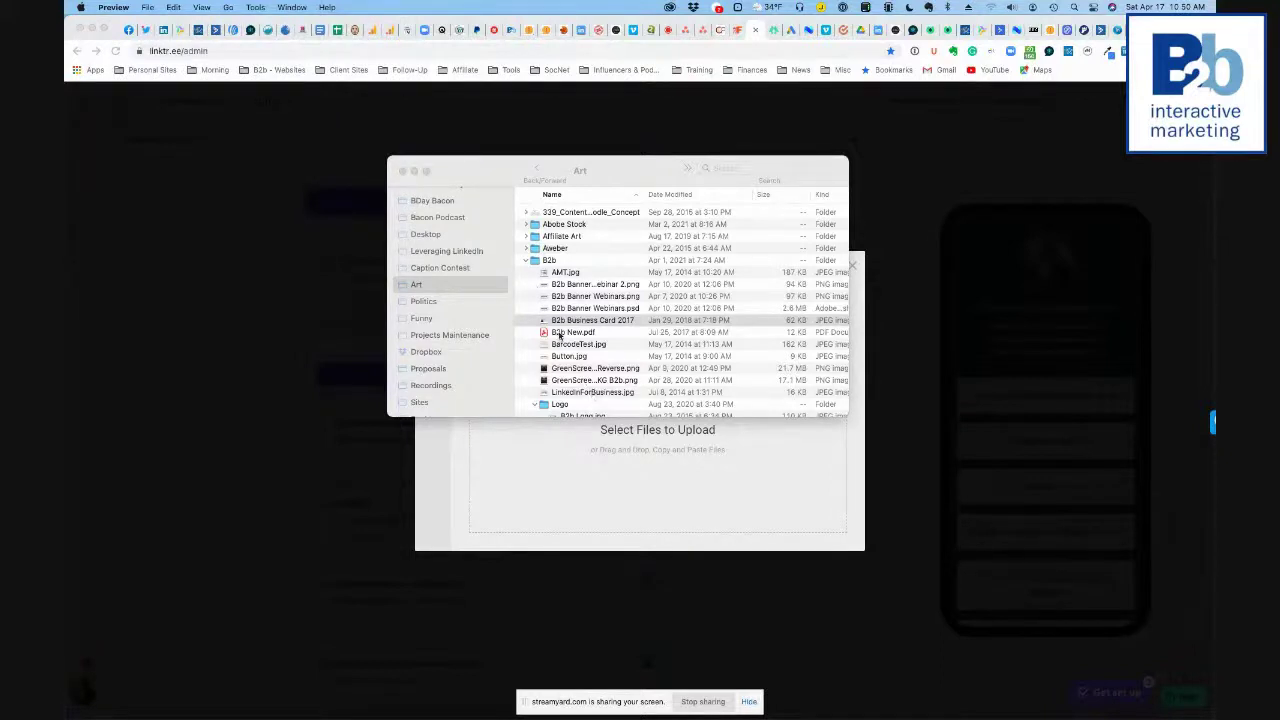
Step: Upload B2b Business Card 2017 as the link's thumbnail, cropped to the card's text and logo area without the portrait photo
{"action": "left_click_drag", "start_coordinate": [545, 322], "coordinate": [669, 465]}
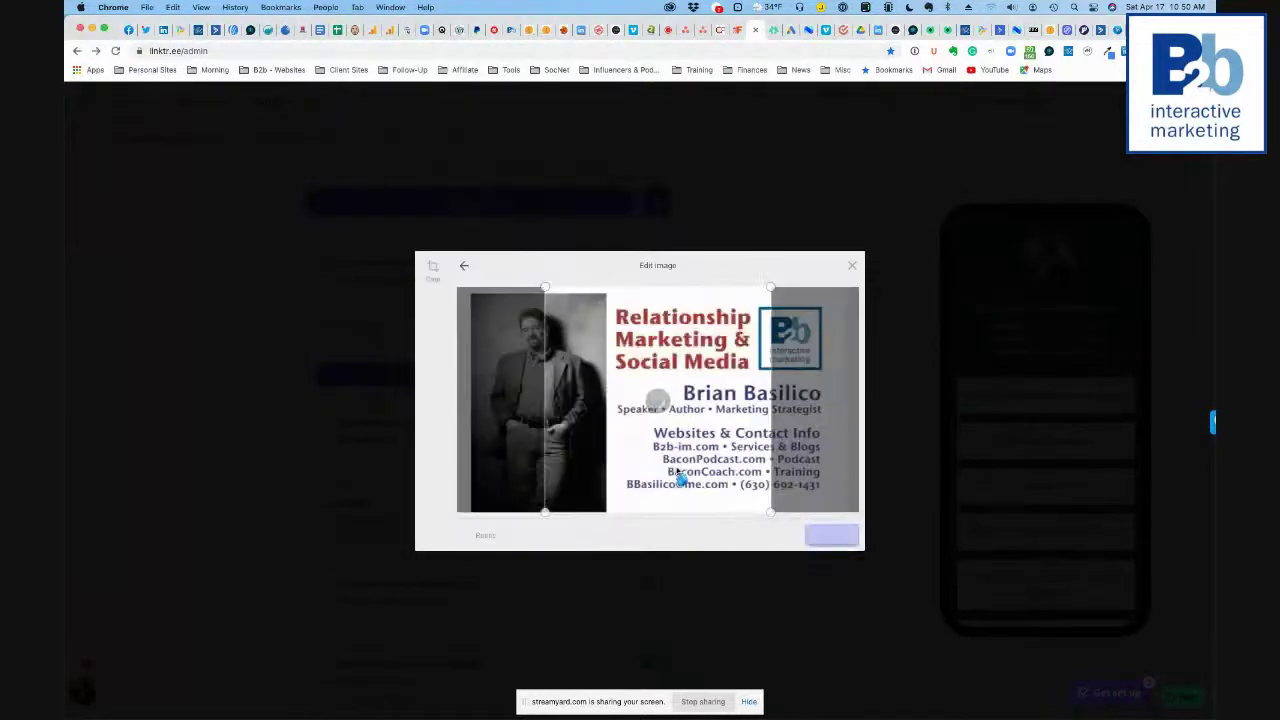
{"action": "left_click_drag", "start_coordinate": [670, 410], "coordinate": [730, 440]}
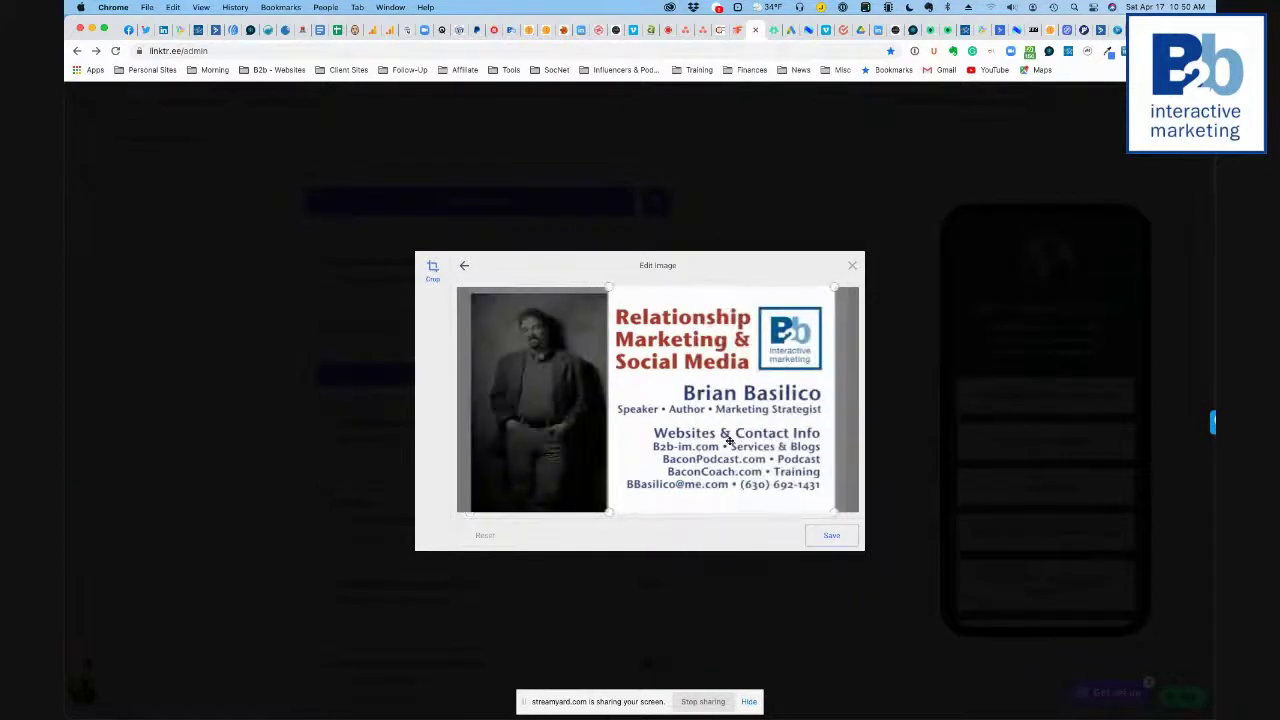
{"action": "left_click", "coordinate": [836, 537]}
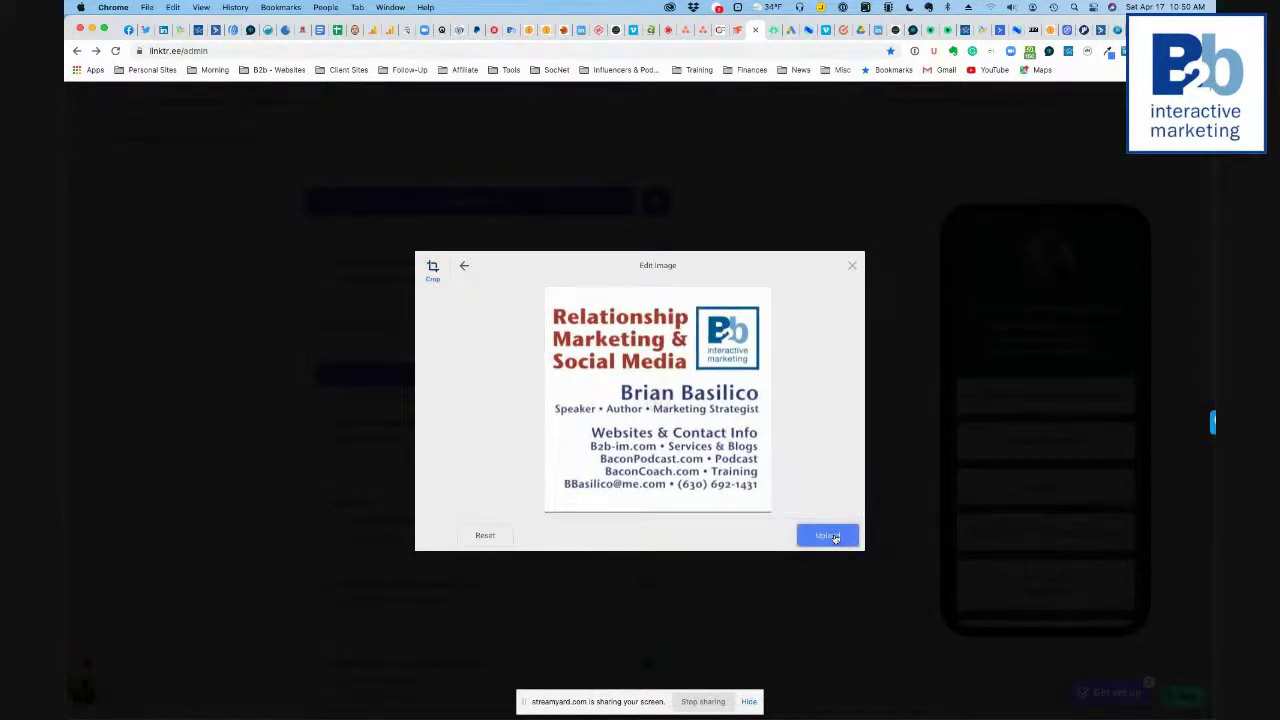
{"action": "left_click", "coordinate": [828, 536]}
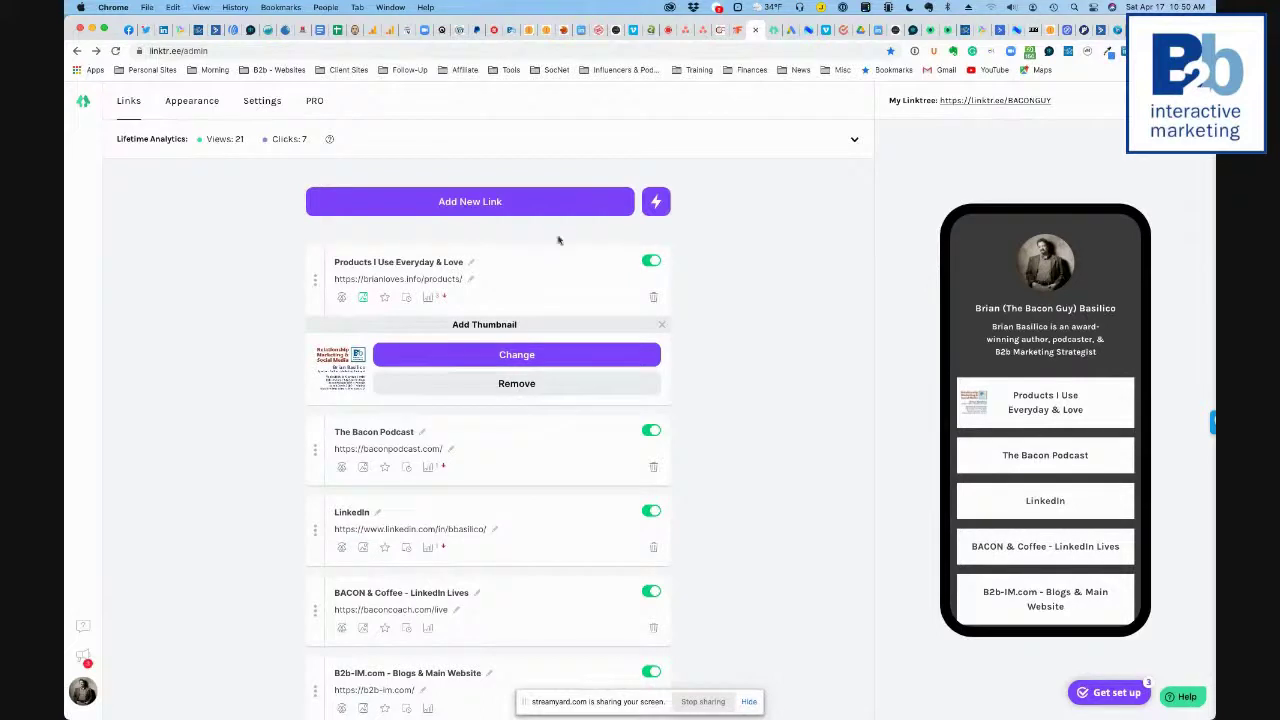
Step: Reload the public Linktree page to check the thumbnail, and browse the products page behind the Products I Use Everyday & Love link
{"action": "left_click", "coordinate": [766, 29]}
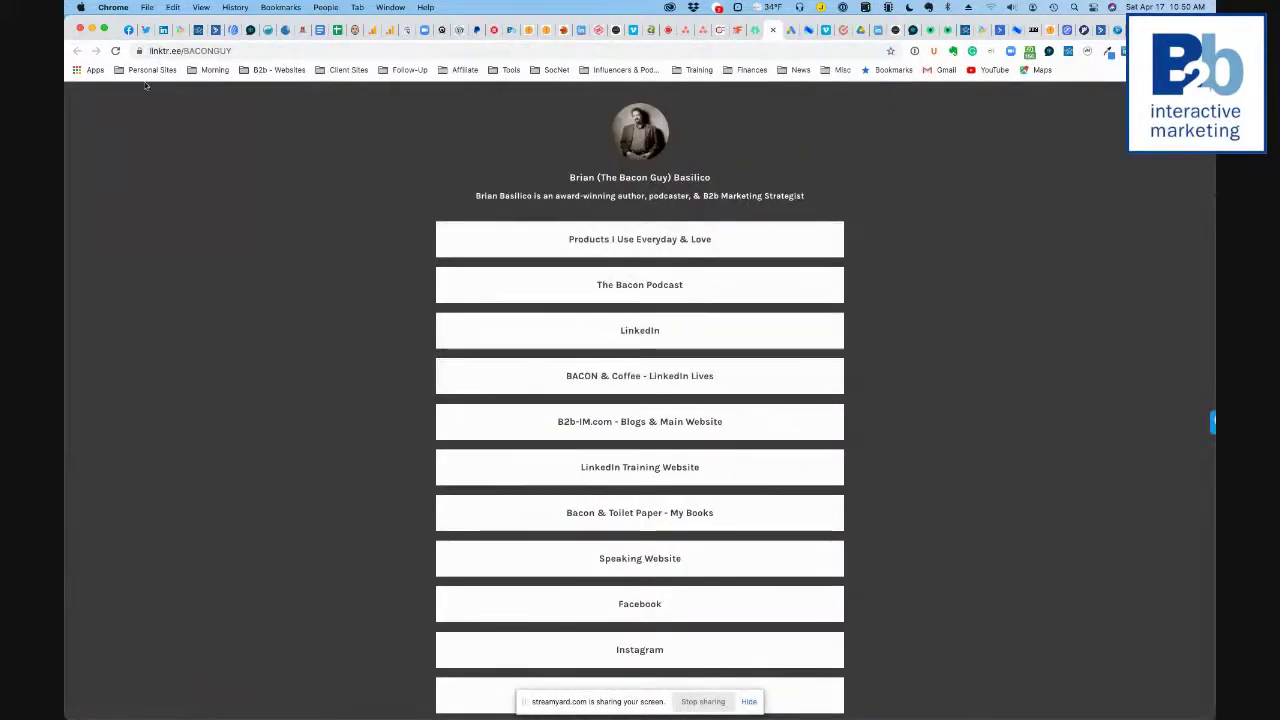
{"action": "left_click", "coordinate": [114, 51]}
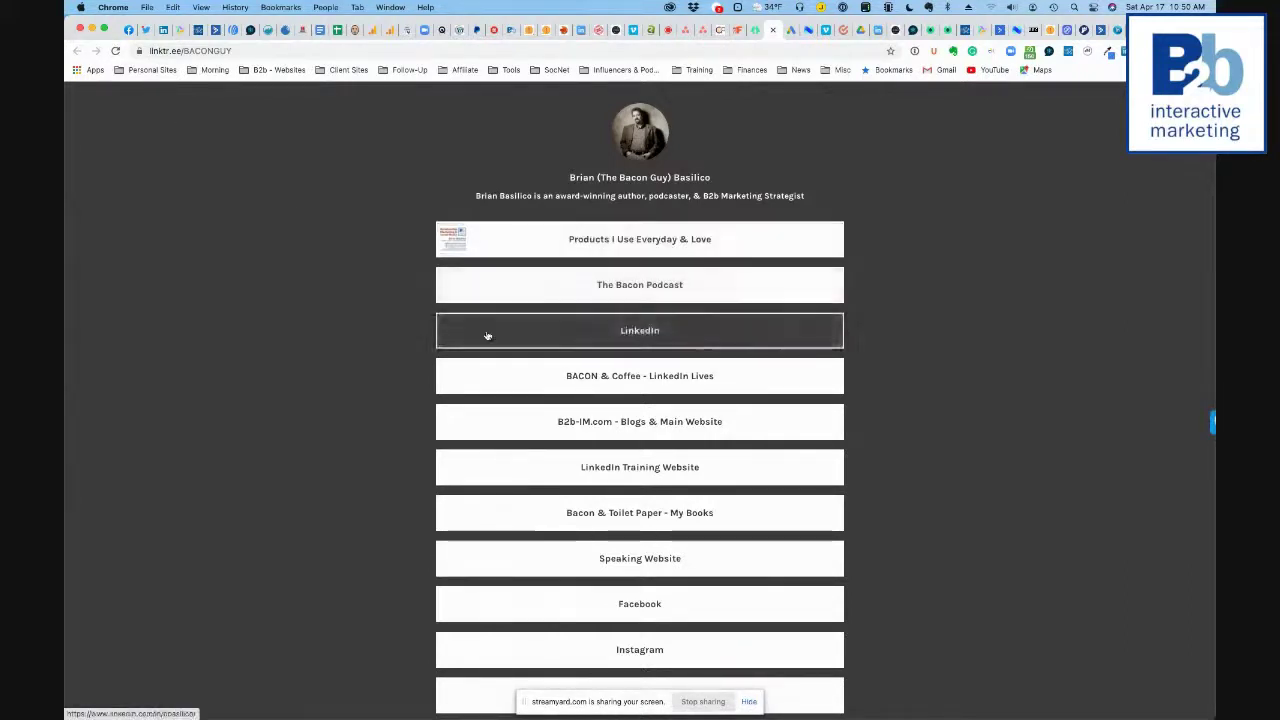
{"action": "left_click", "coordinate": [456, 250]}
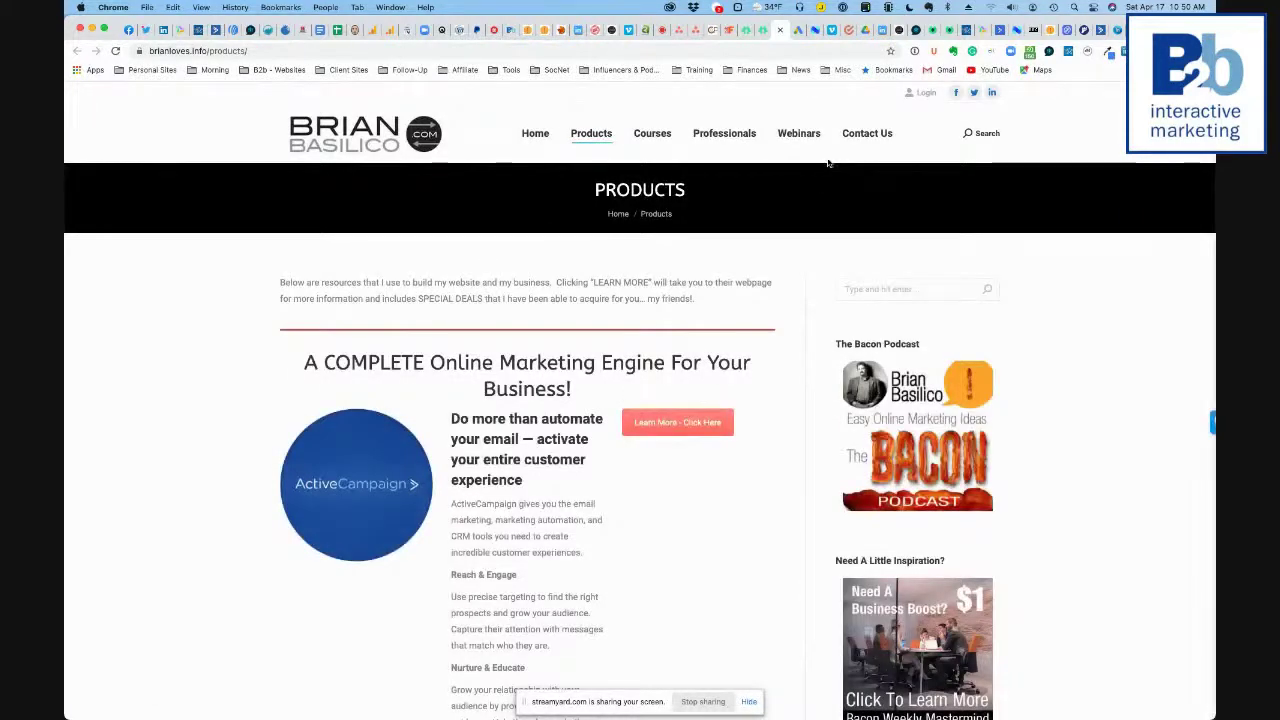
{"action": "scroll", "coordinate": [613, 313], "scroll_direction": "down", "scroll_amount": 15}
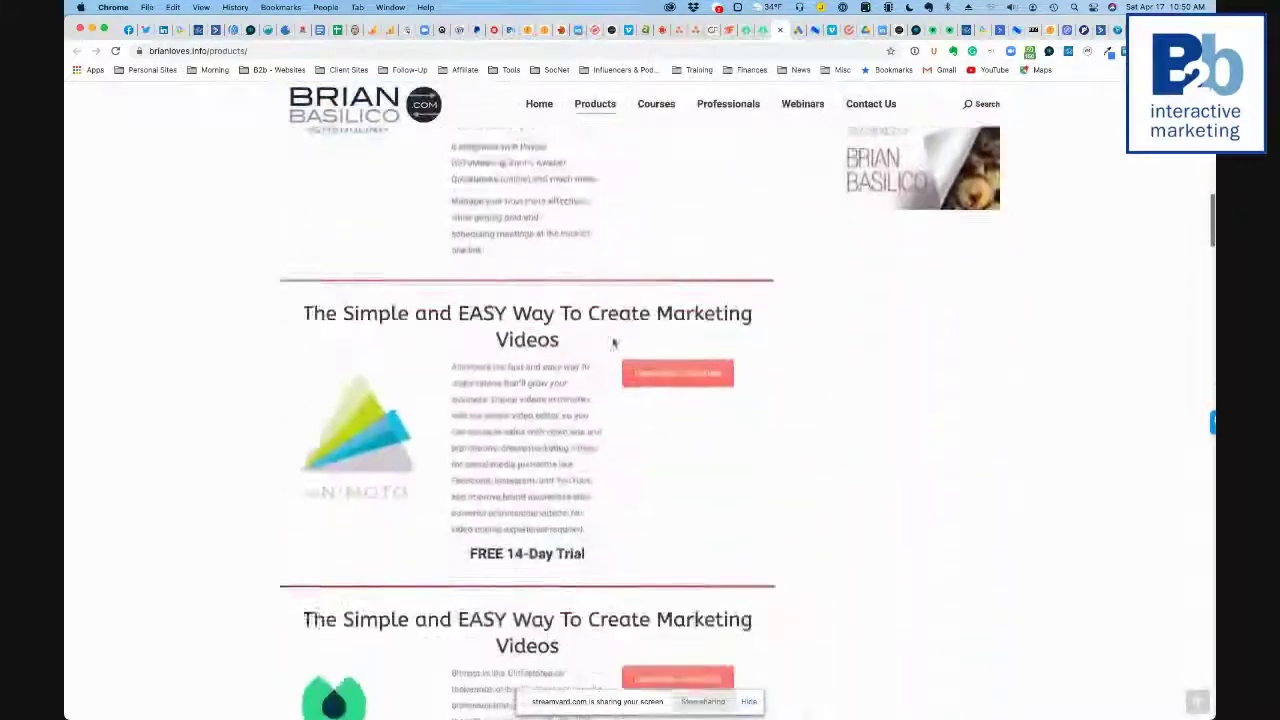
{"action": "scroll", "coordinate": [614, 341], "scroll_direction": "down", "scroll_amount": 10}
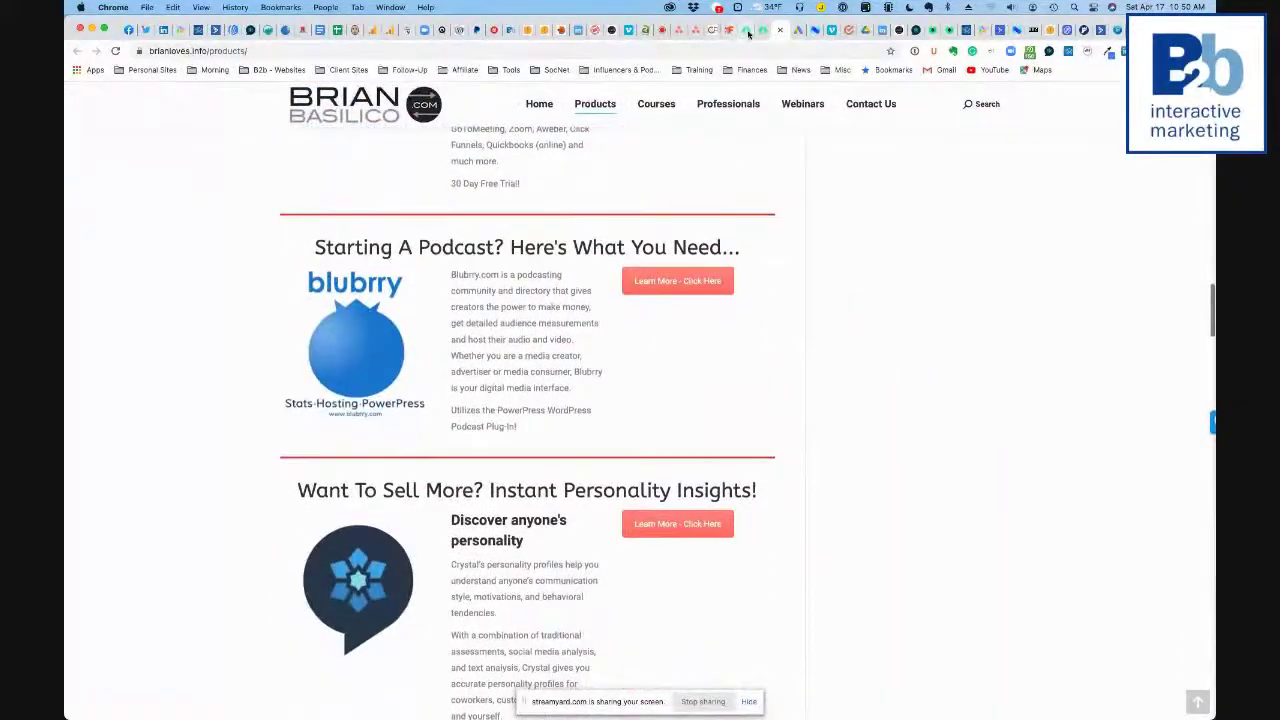
Step: Return to the Linktree admin page, load linktr.ee/baconguy in its place and look through the public link list
{"action": "left_click", "coordinate": [745, 29]}
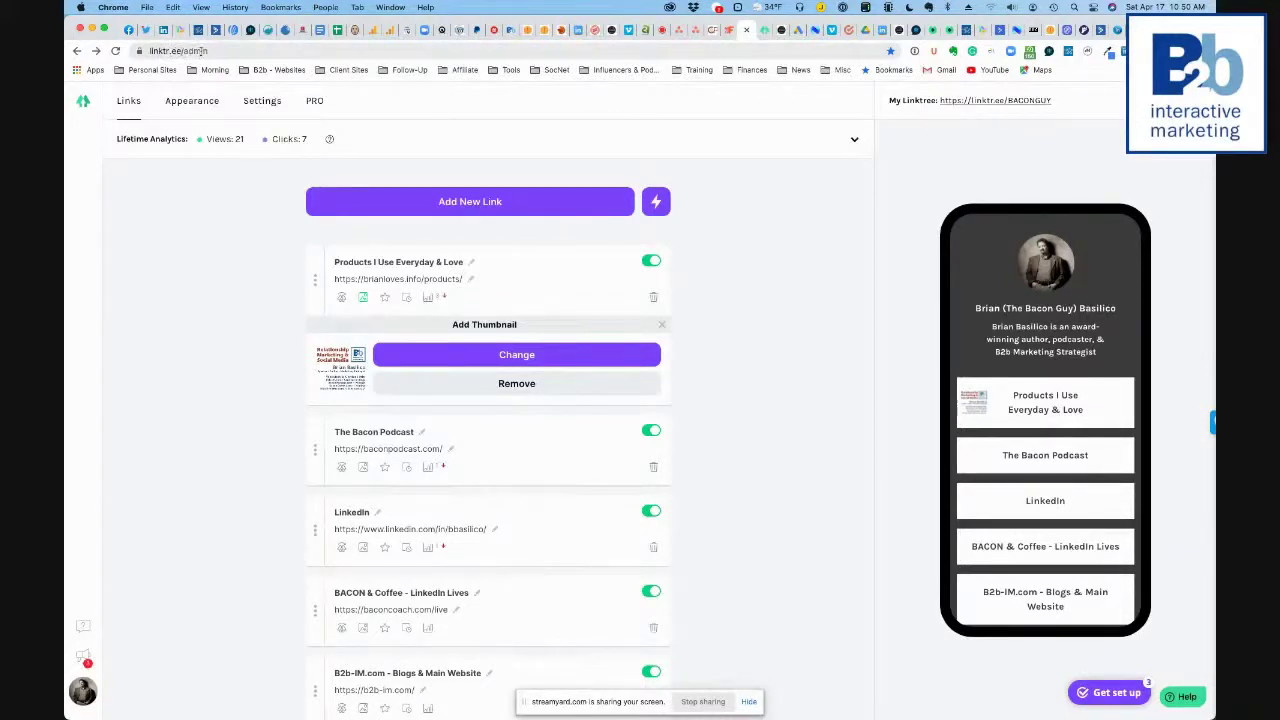
{"action": "left_click", "coordinate": [200, 50]}
{"action": "double_click", "coordinate": [205, 50]}
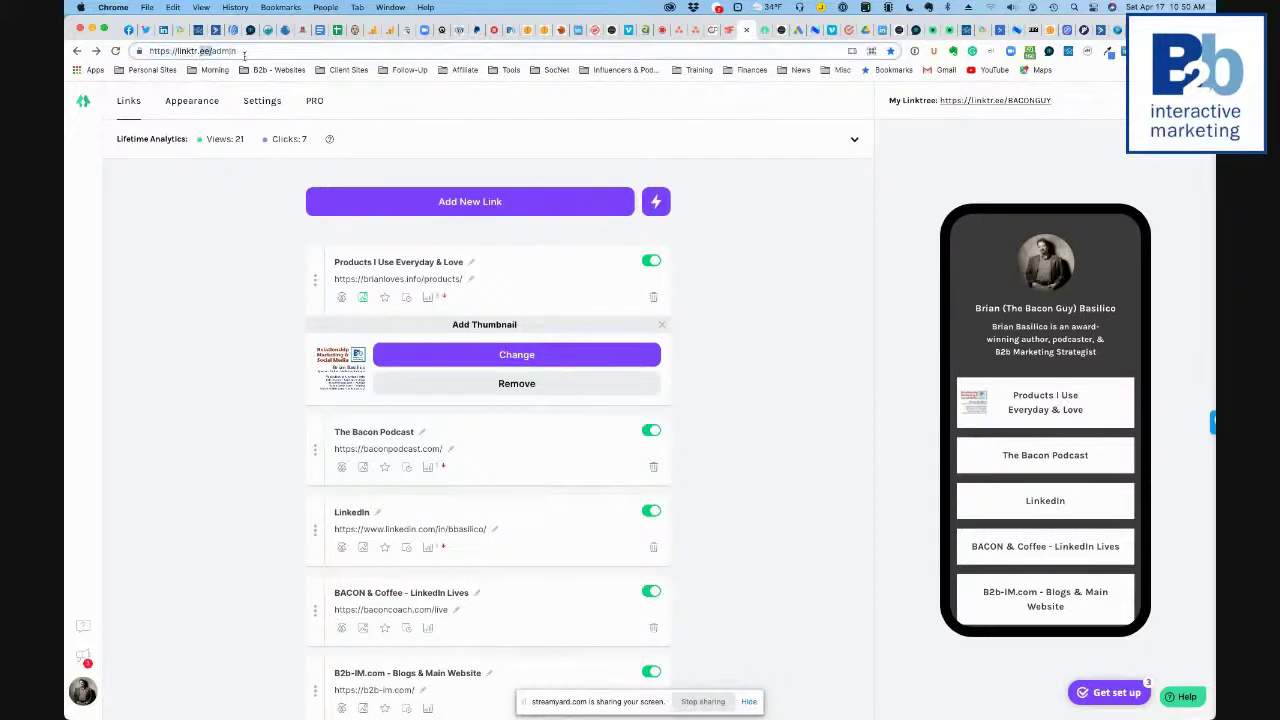
{"action": "left_click", "coordinate": [234, 50], "text": "shift"}
{"action": "type", "text": "bacon"}
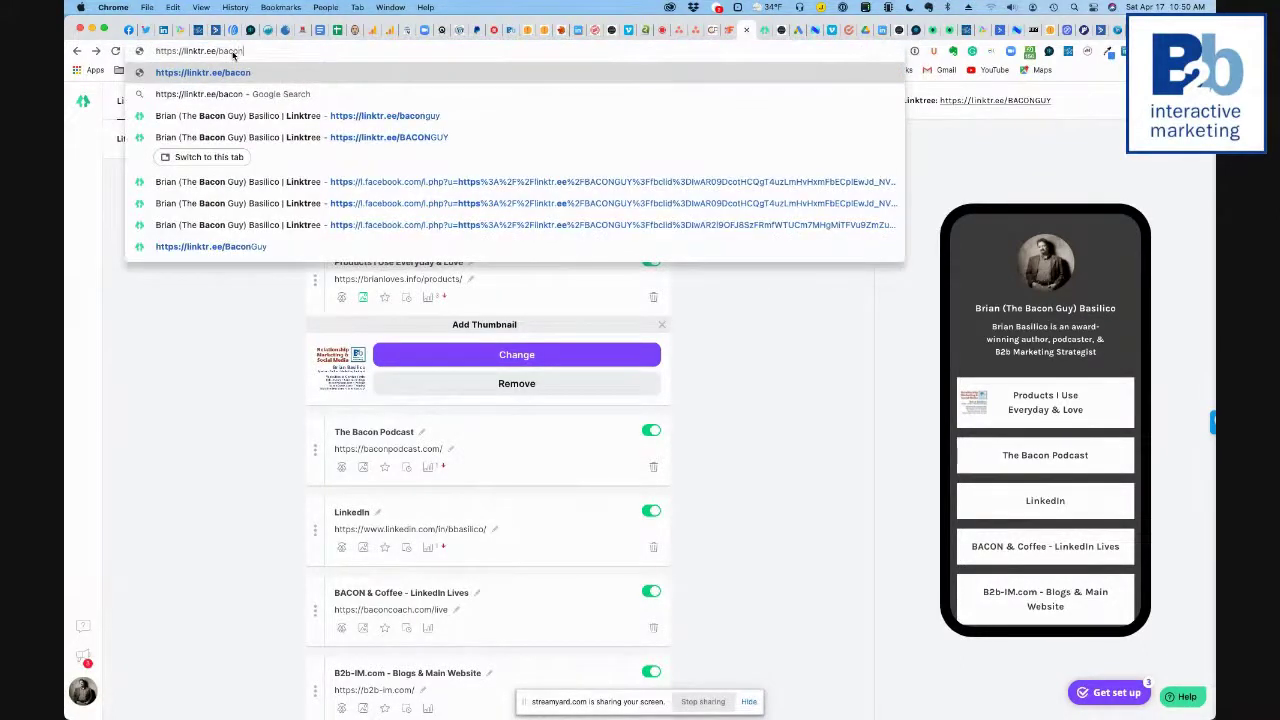
{"action": "type", "text": "guy"}
{"action": "key", "text": "Return"}
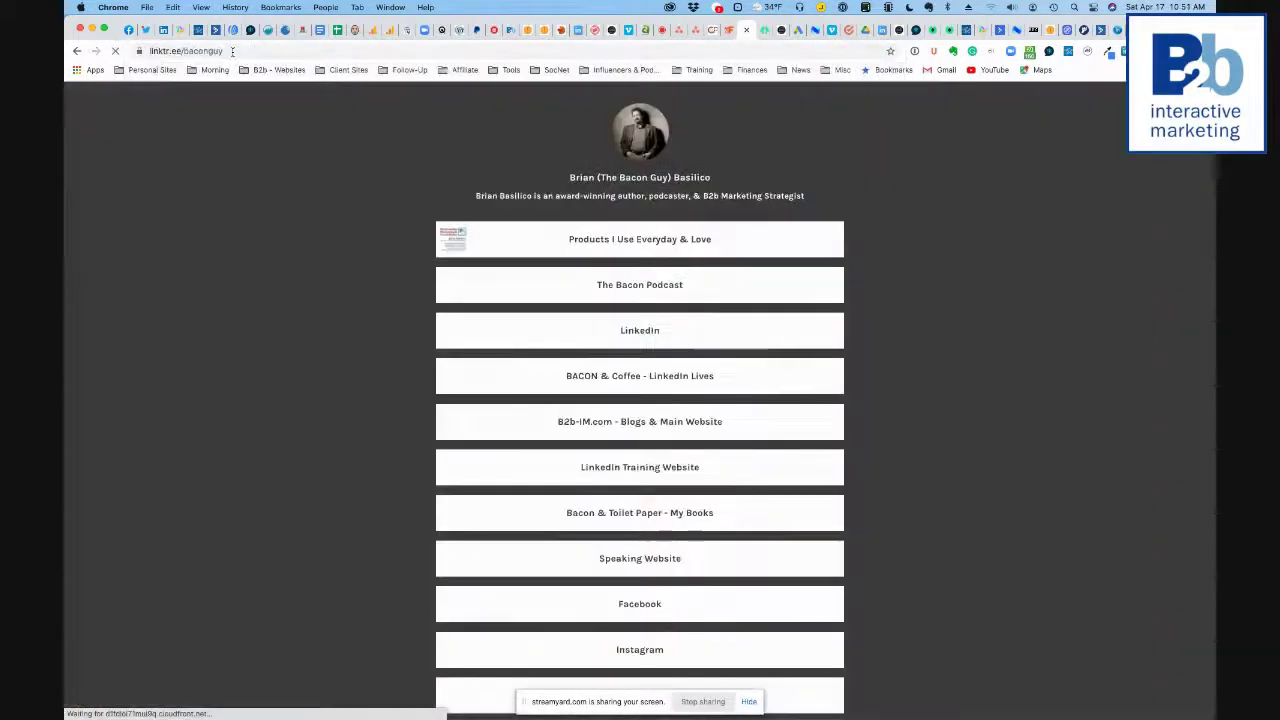
{"action": "scroll", "coordinate": [635, 230], "scroll_direction": "down", "scroll_amount": 4}
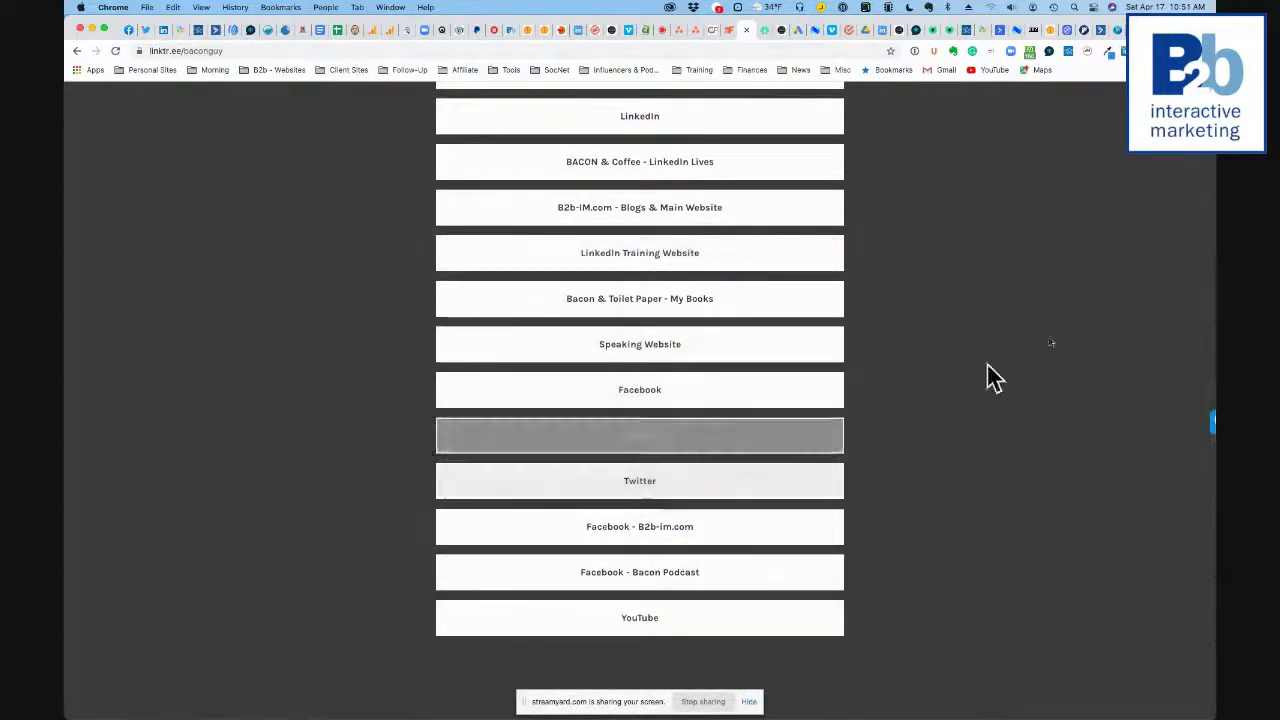
{"action": "scroll", "coordinate": [894, 174], "scroll_direction": "up", "scroll_amount": 4}
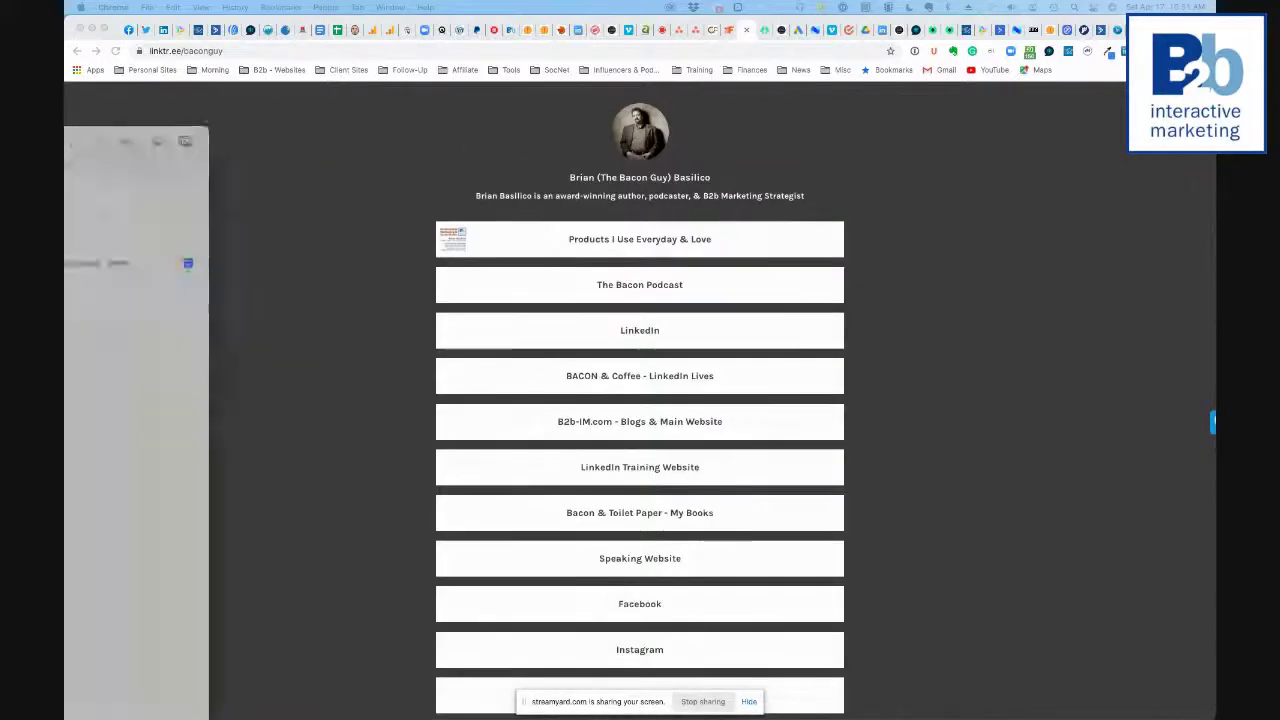
Step: Bring up a blank Mail message, apply the personal signature with the LET'S CONNECT link, and minimize the message window
{"action": "left_click_drag", "start_coordinate": [64, 106], "coordinate": [541, 106]}
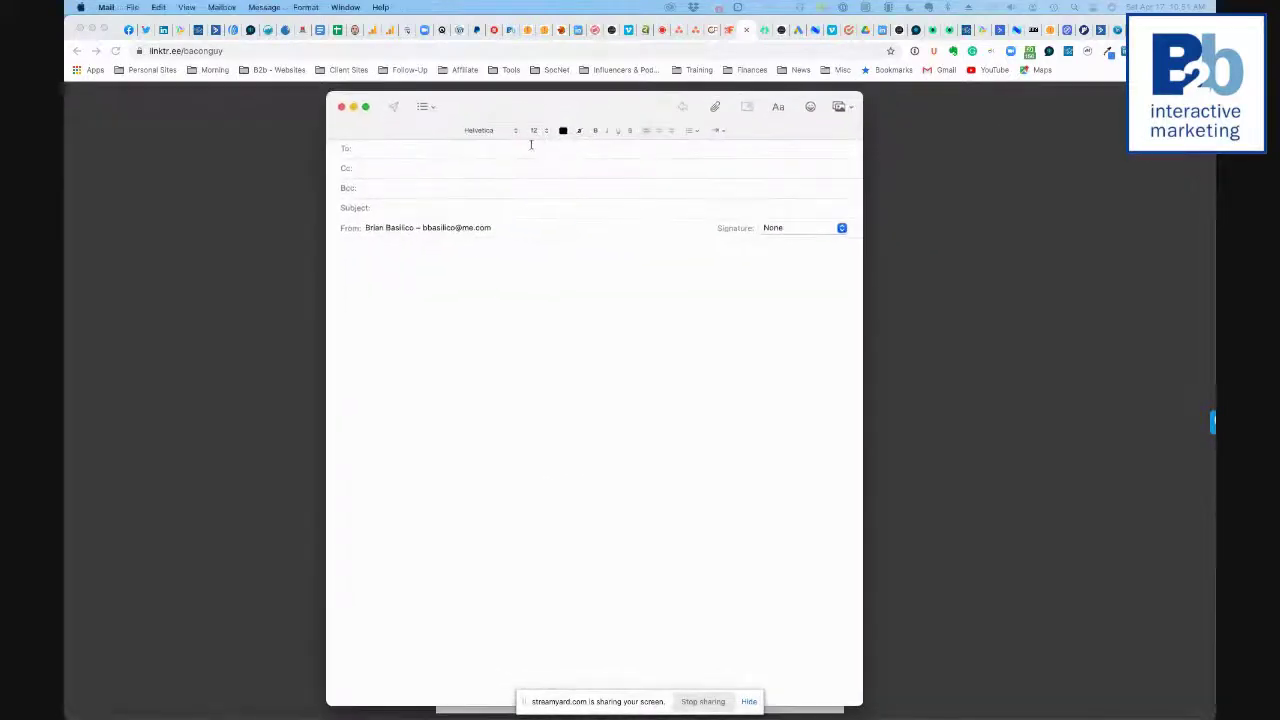
{"action": "left_click", "coordinate": [814, 231]}
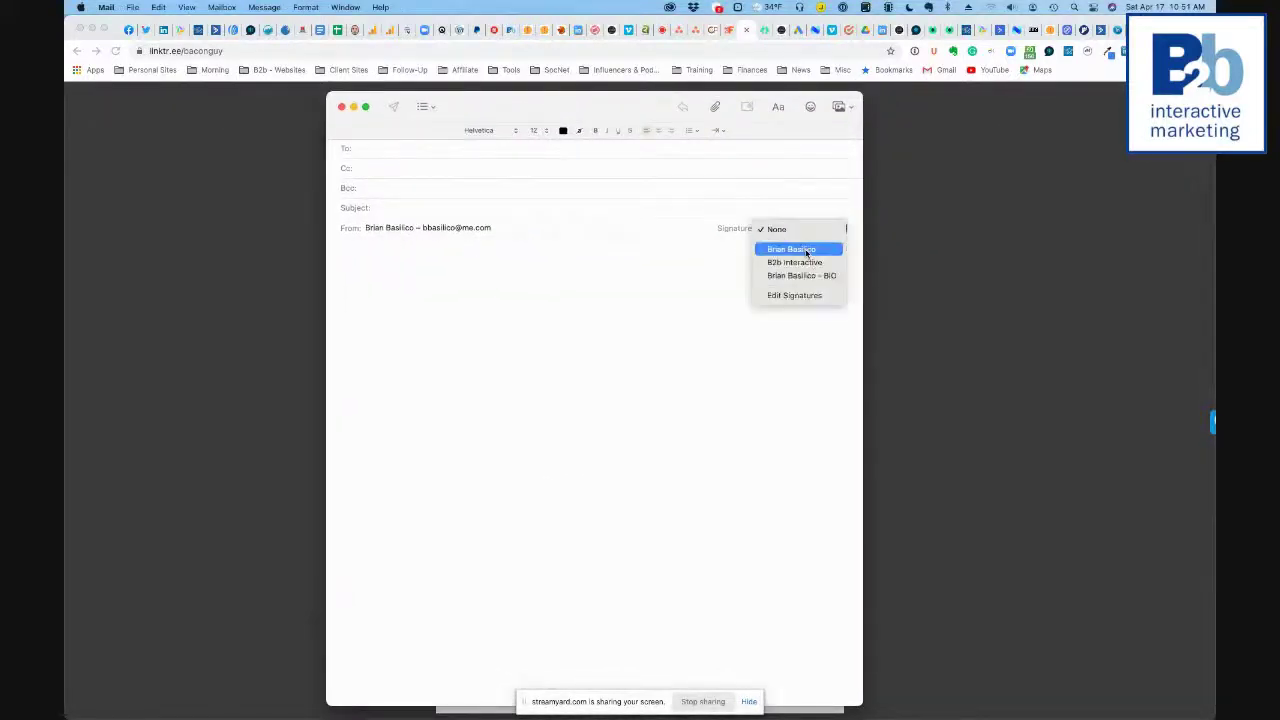
{"action": "left_click", "coordinate": [807, 250]}
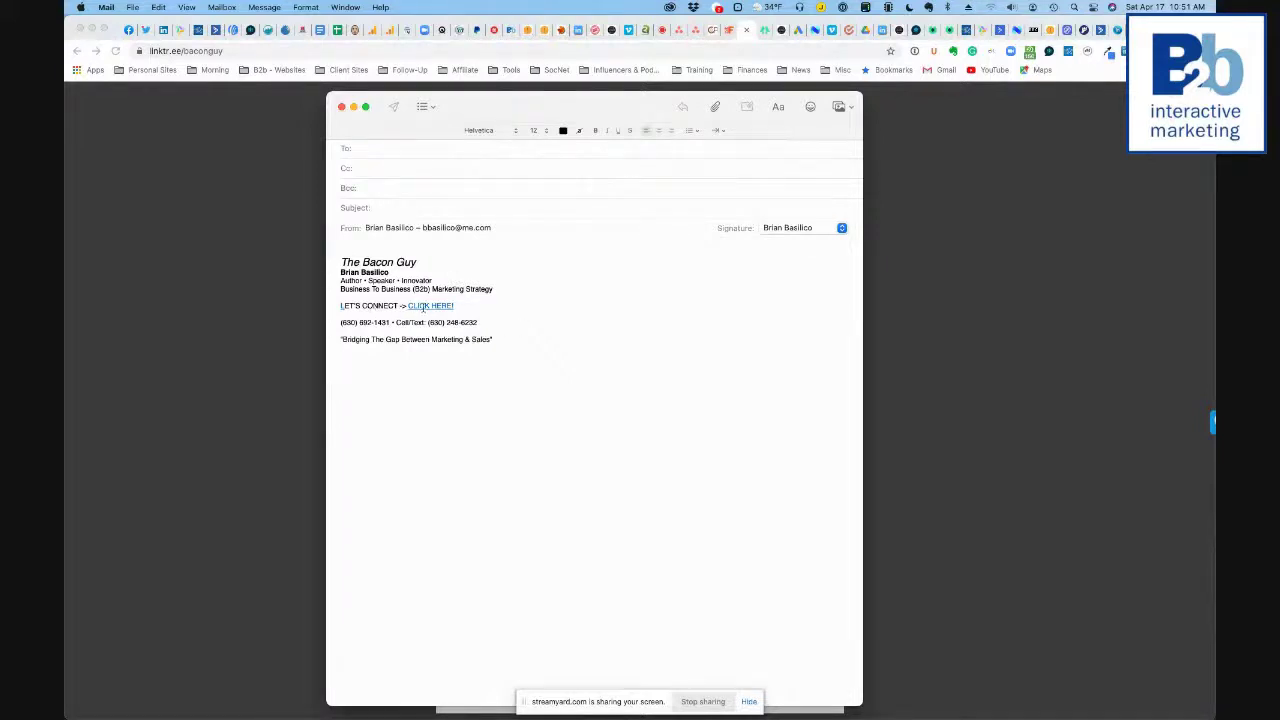
{"action": "left_click", "coordinate": [422, 106]}
{"action": "left_click", "coordinate": [686, 120]}
{"action": "key", "text": "super+m"}
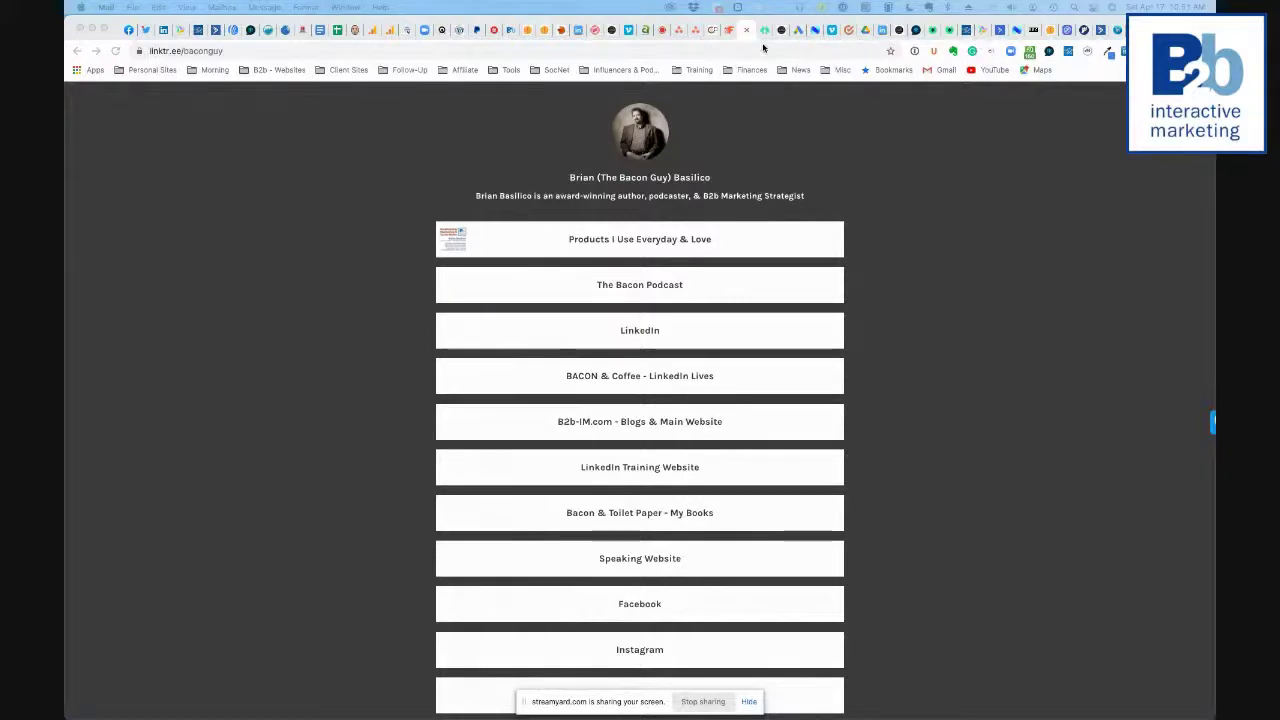
Step: Open the StreamYard studio and switch the live broadcast to the solo camera layout
{"action": "left_click", "coordinate": [661, 33]}
{"action": "left_click", "coordinate": [661, 33]}
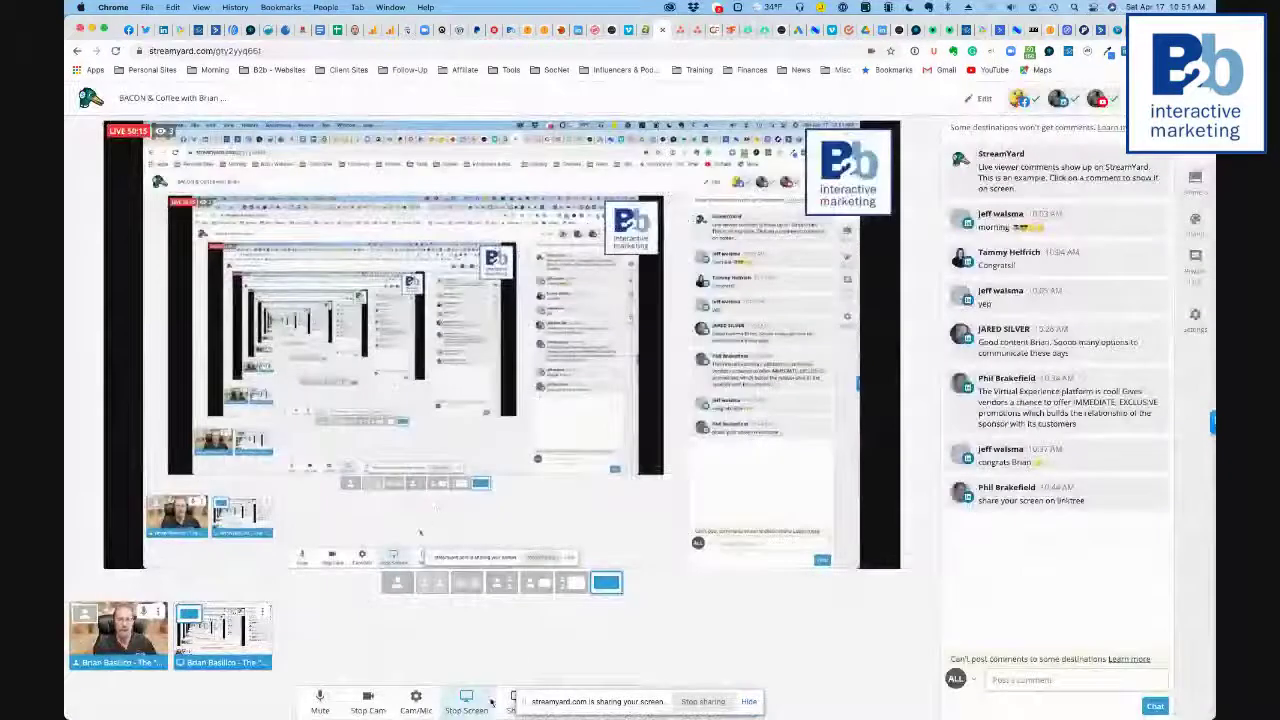
{"action": "left_click", "coordinate": [398, 585]}
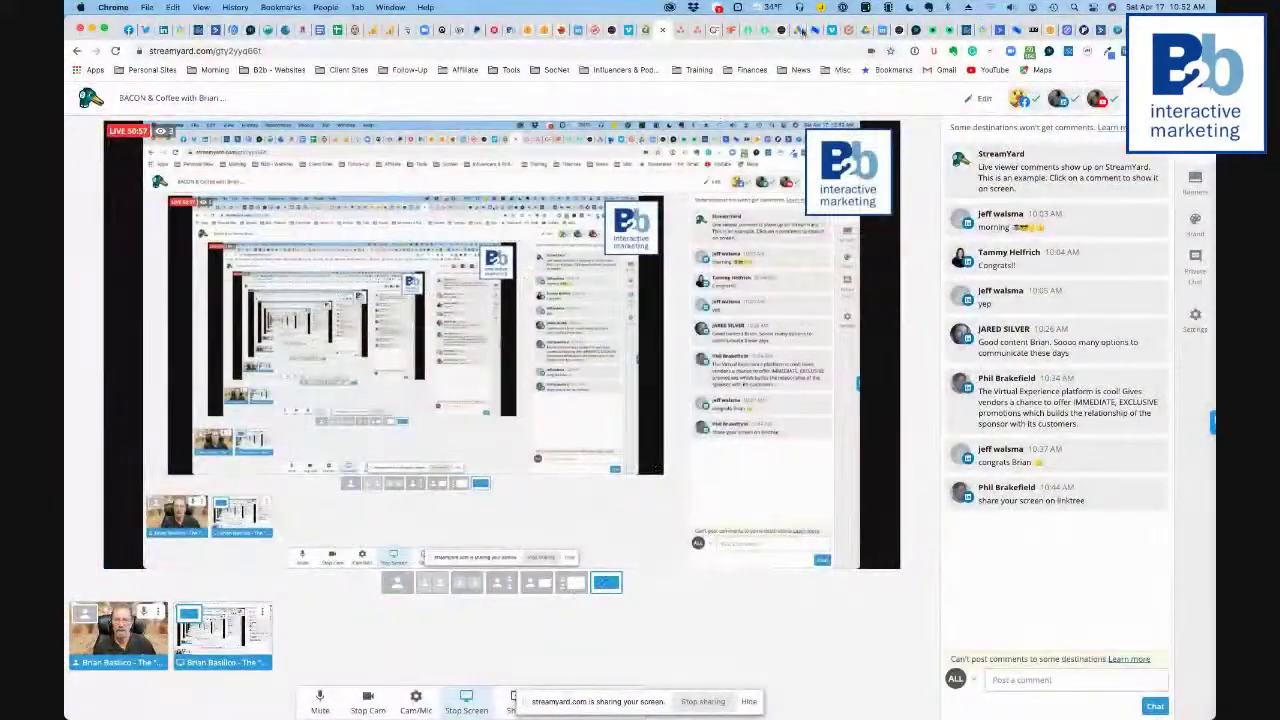
Step: Open Products I Use Everyday & Love from the public Linktree page and browse the products down to Blinkist and AWeber
{"action": "left_click", "coordinate": [897, 31]}
{"action": "scroll", "coordinate": [443, 327], "scroll_direction": "up", "scroll_amount": 15}
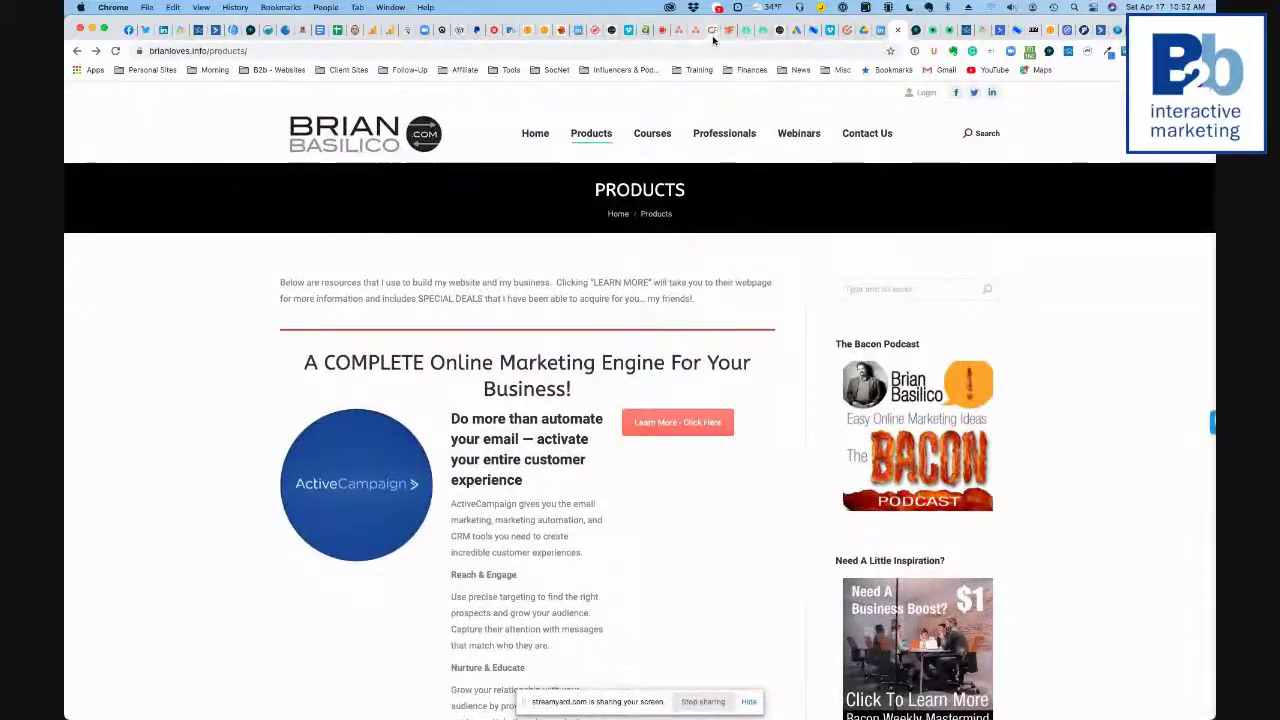
{"action": "left_click", "coordinate": [765, 31]}
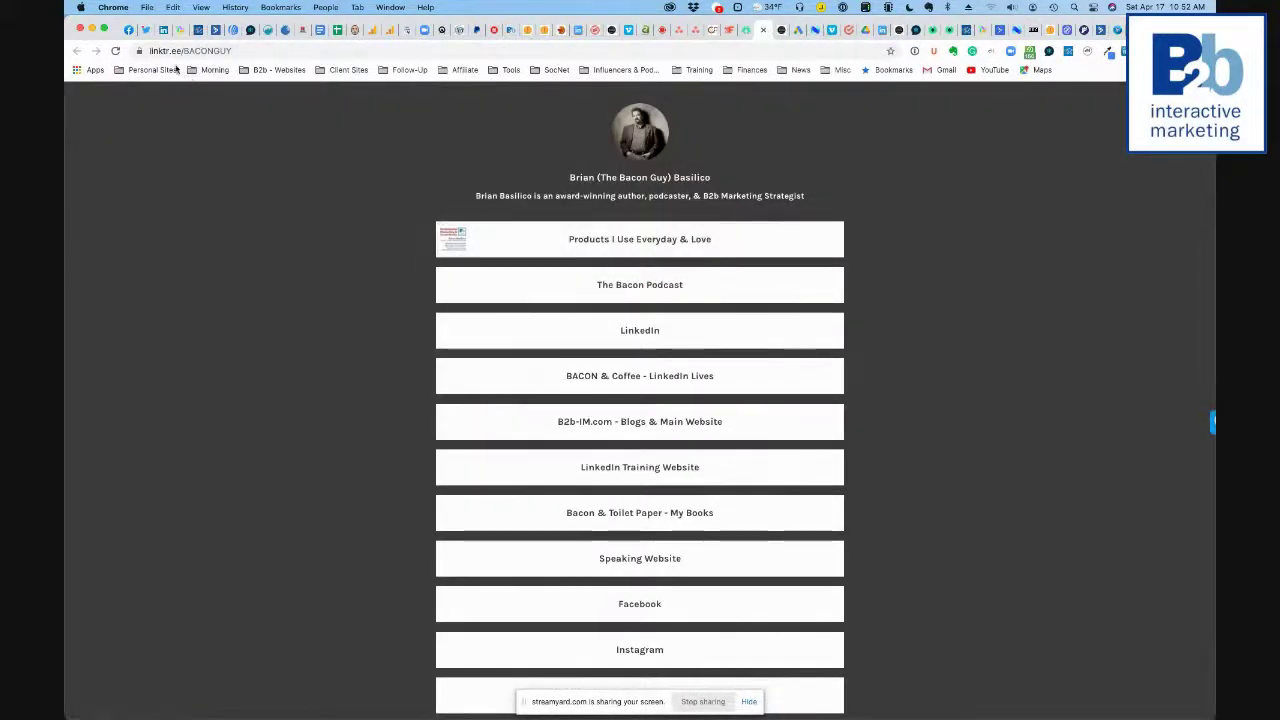
{"action": "left_click", "coordinate": [615, 244]}
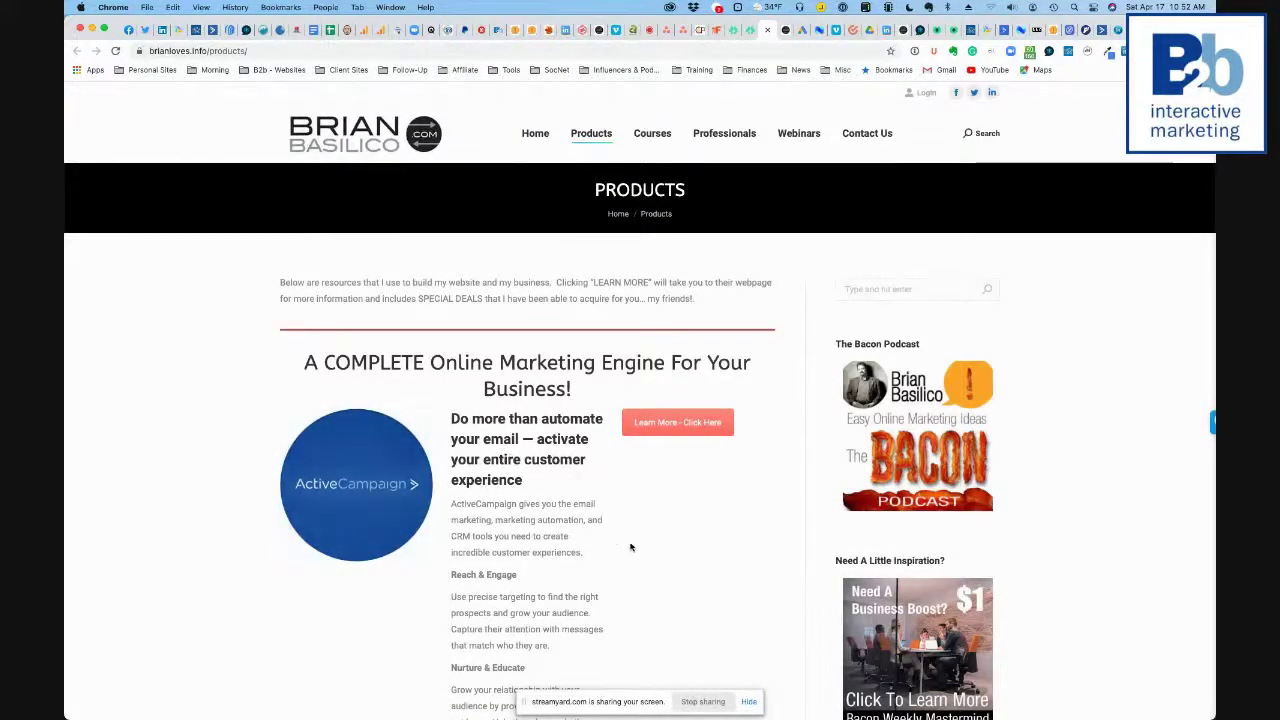
{"action": "scroll", "coordinate": [630, 547], "scroll_direction": "down", "scroll_amount": 4}
{"action": "scroll", "coordinate": [630, 547], "scroll_direction": "down", "scroll_amount": 3}
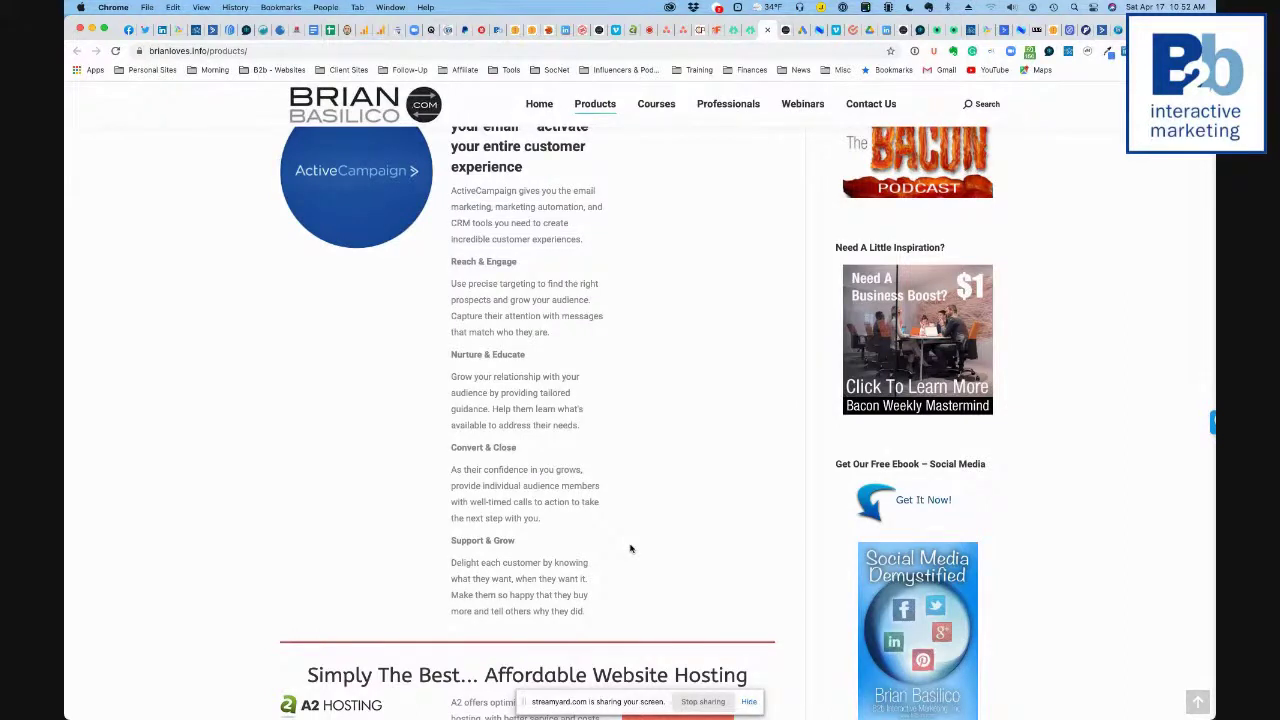
{"action": "scroll", "coordinate": [630, 548], "scroll_direction": "down", "scroll_amount": 5}
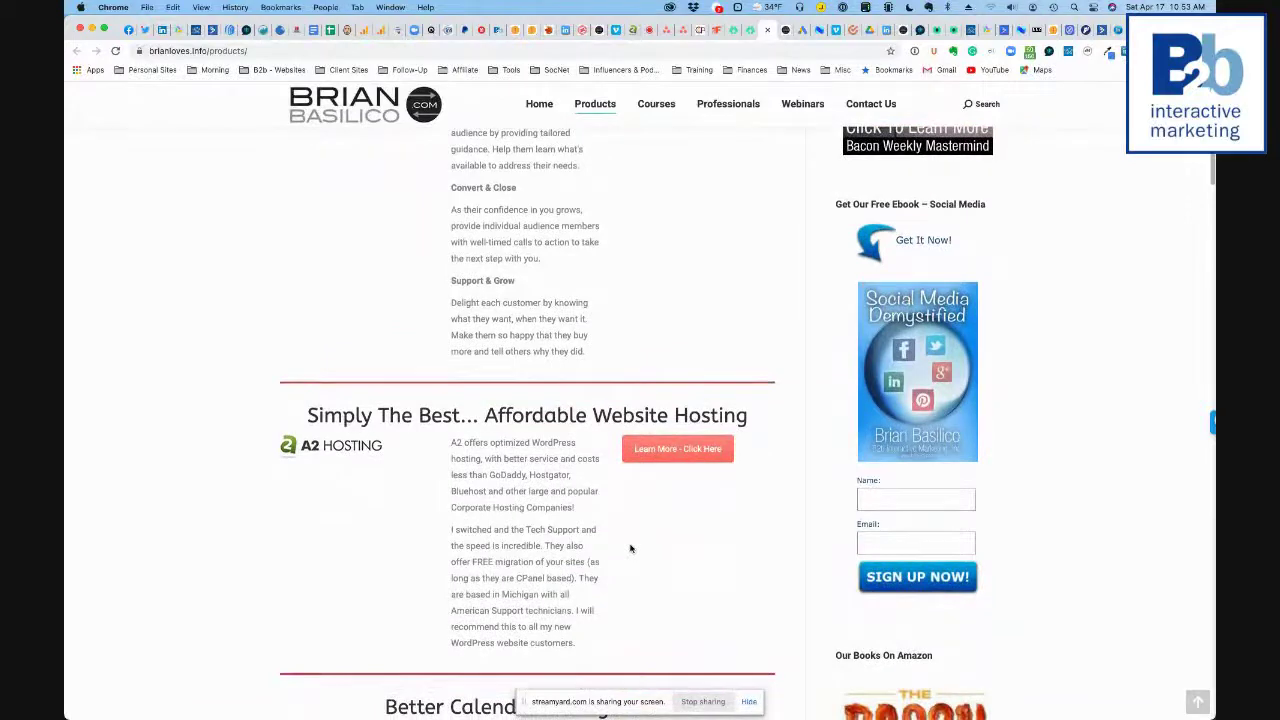
{"action": "scroll", "coordinate": [630, 548], "scroll_direction": "down", "scroll_amount": 12}
{"action": "scroll", "coordinate": [630, 548], "scroll_direction": "down", "scroll_amount": 8}
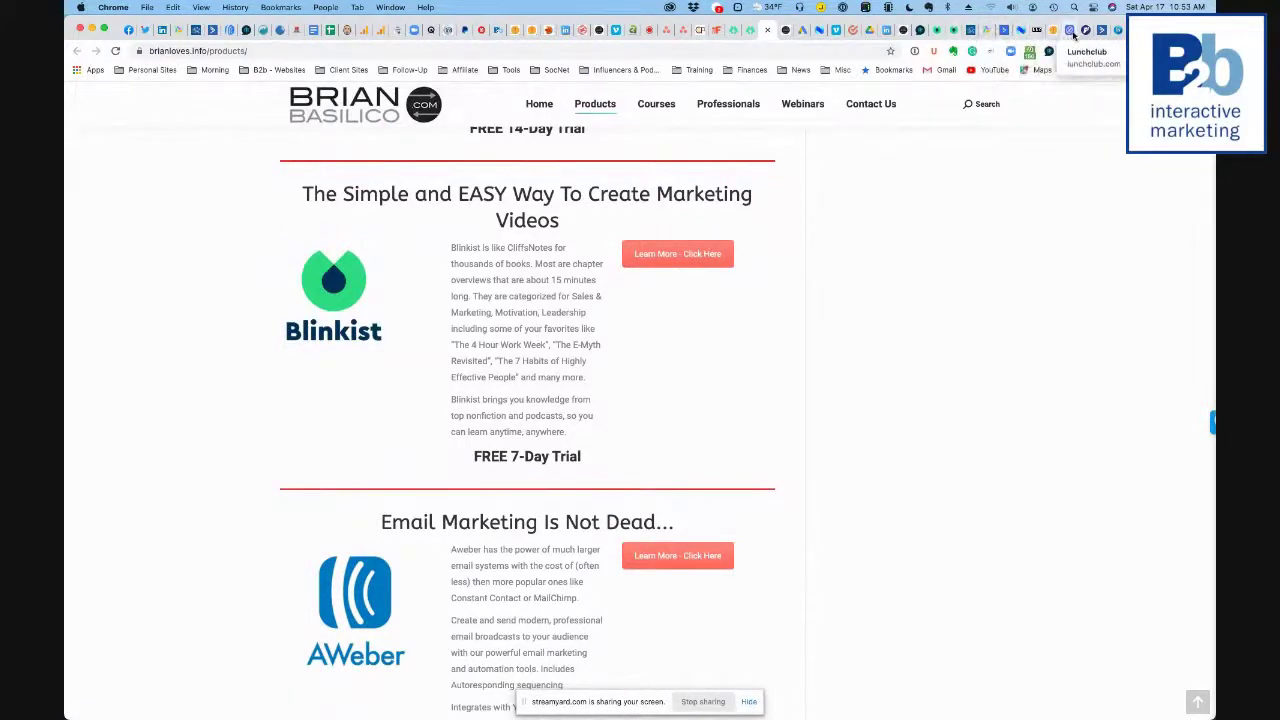
Step: Switch to Blinkist, search for "4 Hour Workweek", open The 4-Hour Workweek and review its synopsis and recommended books
{"action": "left_click", "coordinate": [946, 30]}
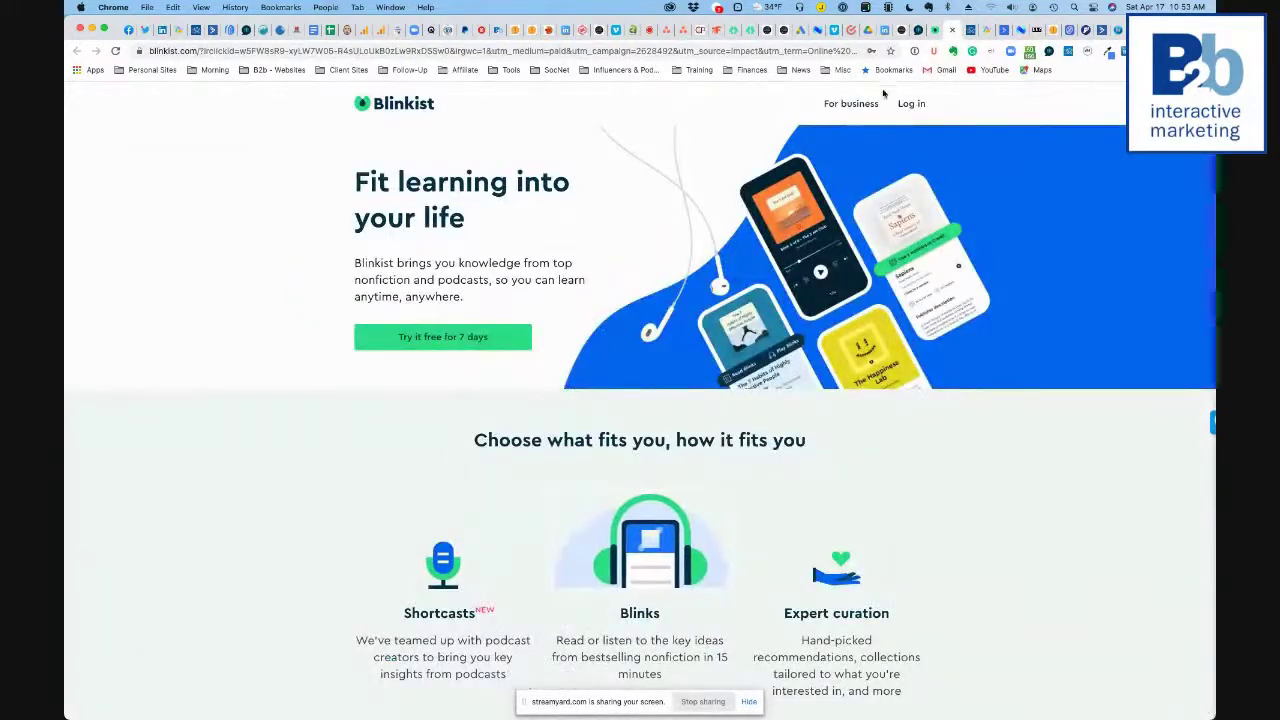
{"action": "left_click", "coordinate": [936, 33]}
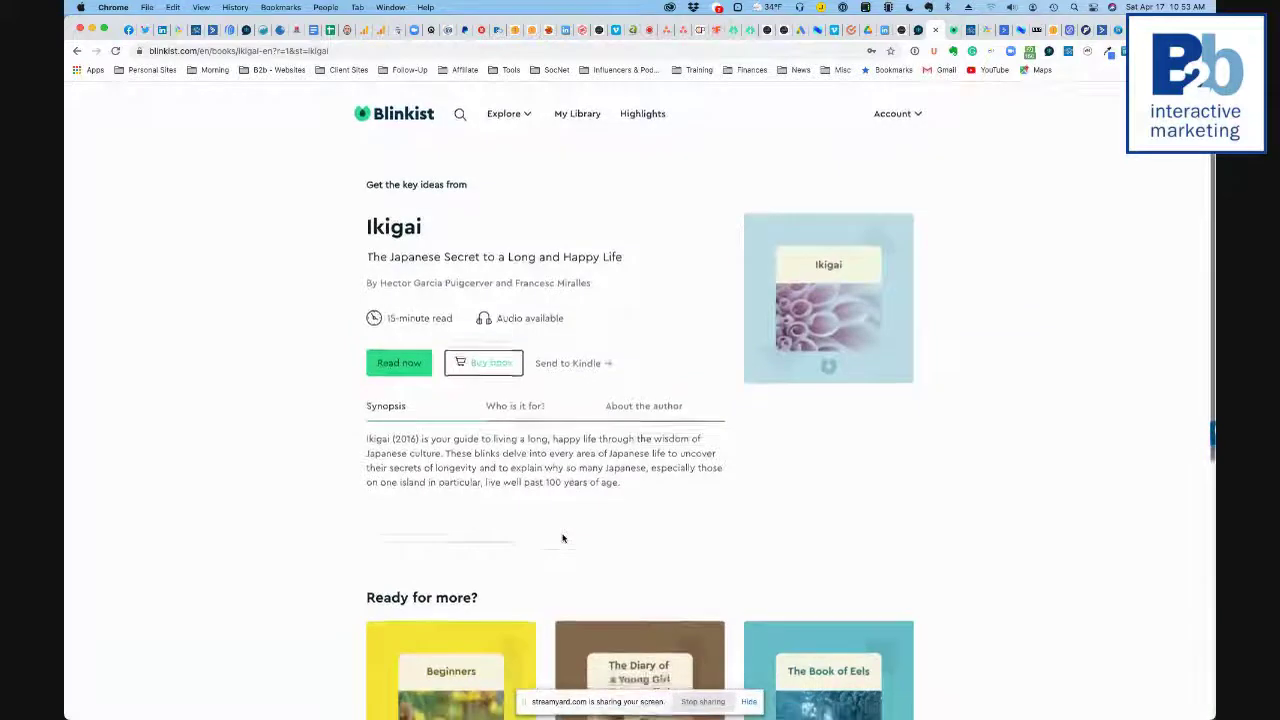
{"action": "scroll", "coordinate": [563, 539], "scroll_direction": "down", "scroll_amount": 1}
{"action": "left_click", "coordinate": [455, 117]}
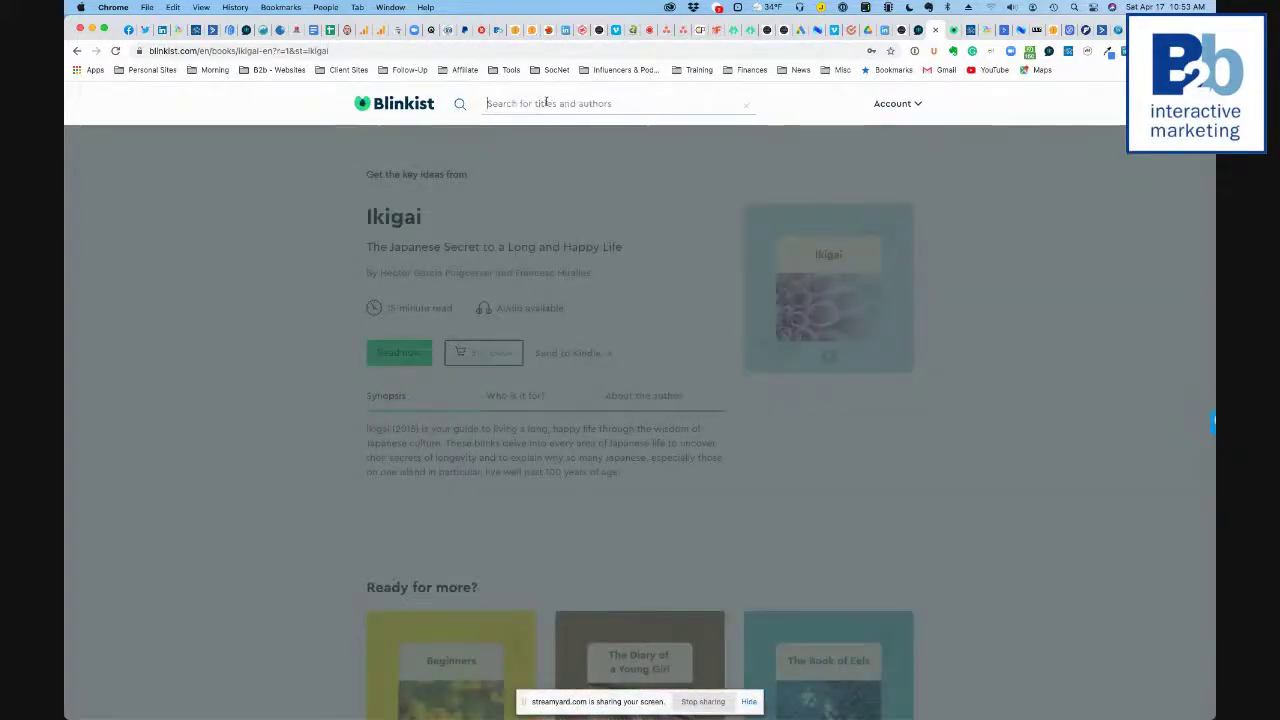
{"action": "type", "text": "4 Hou"}
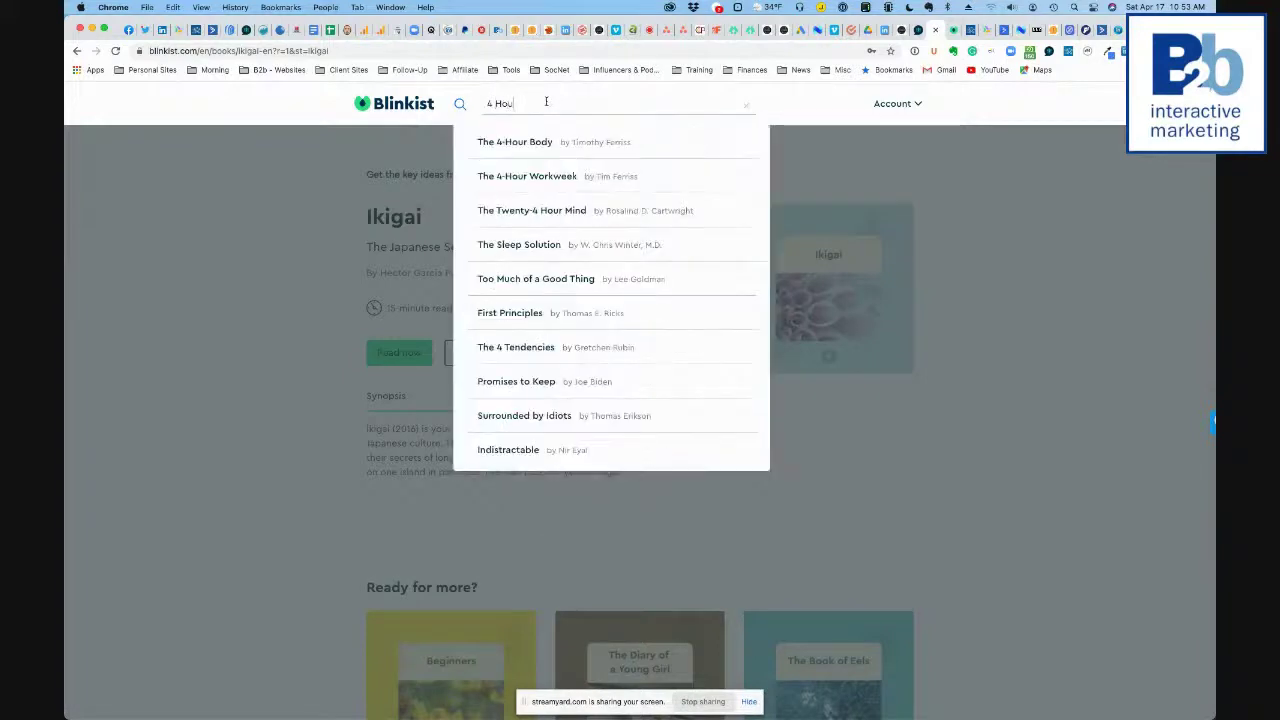
{"action": "type", "text": "r Workweek"}
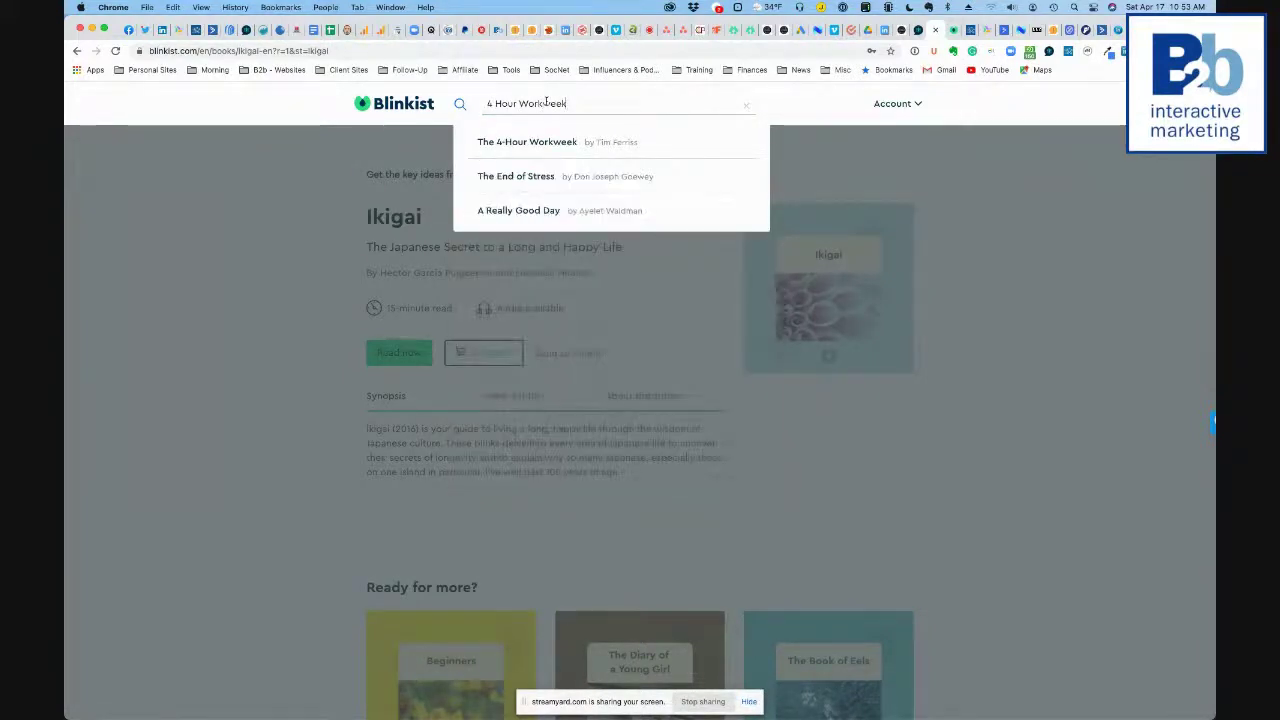
{"action": "left_click", "coordinate": [555, 148]}
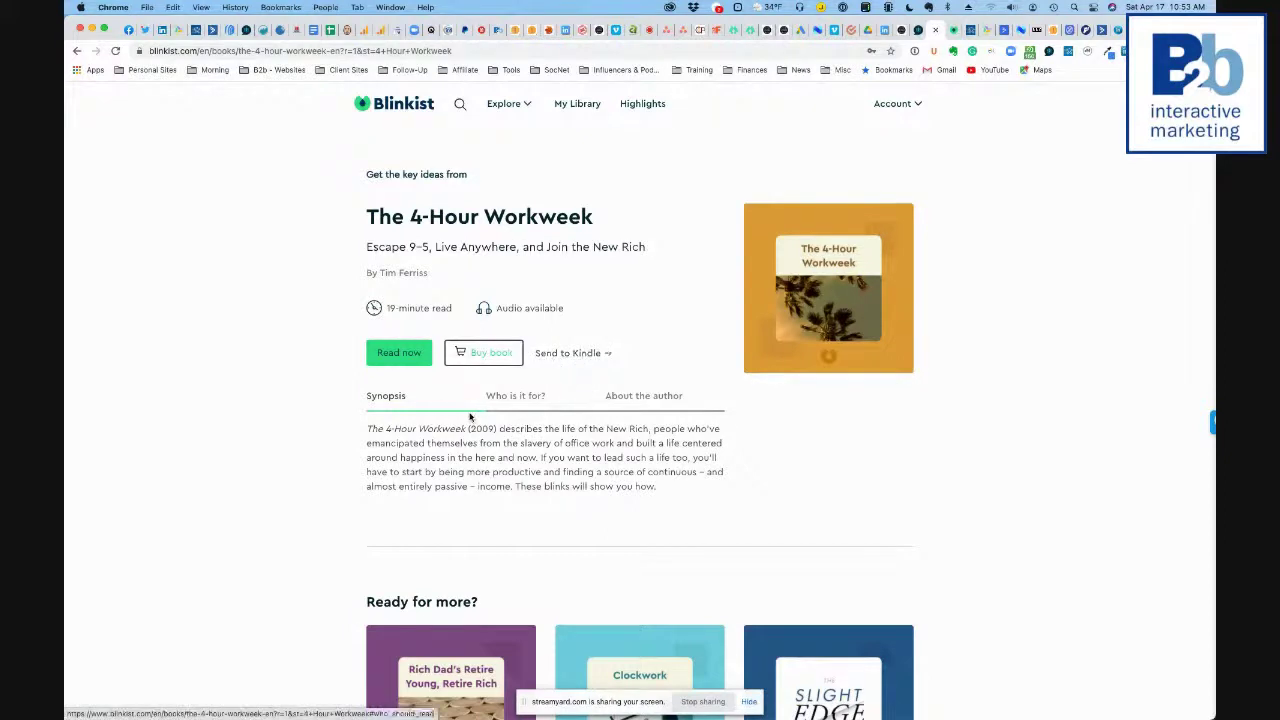
{"action": "scroll", "coordinate": [572, 460], "scroll_direction": "down", "scroll_amount": 5}
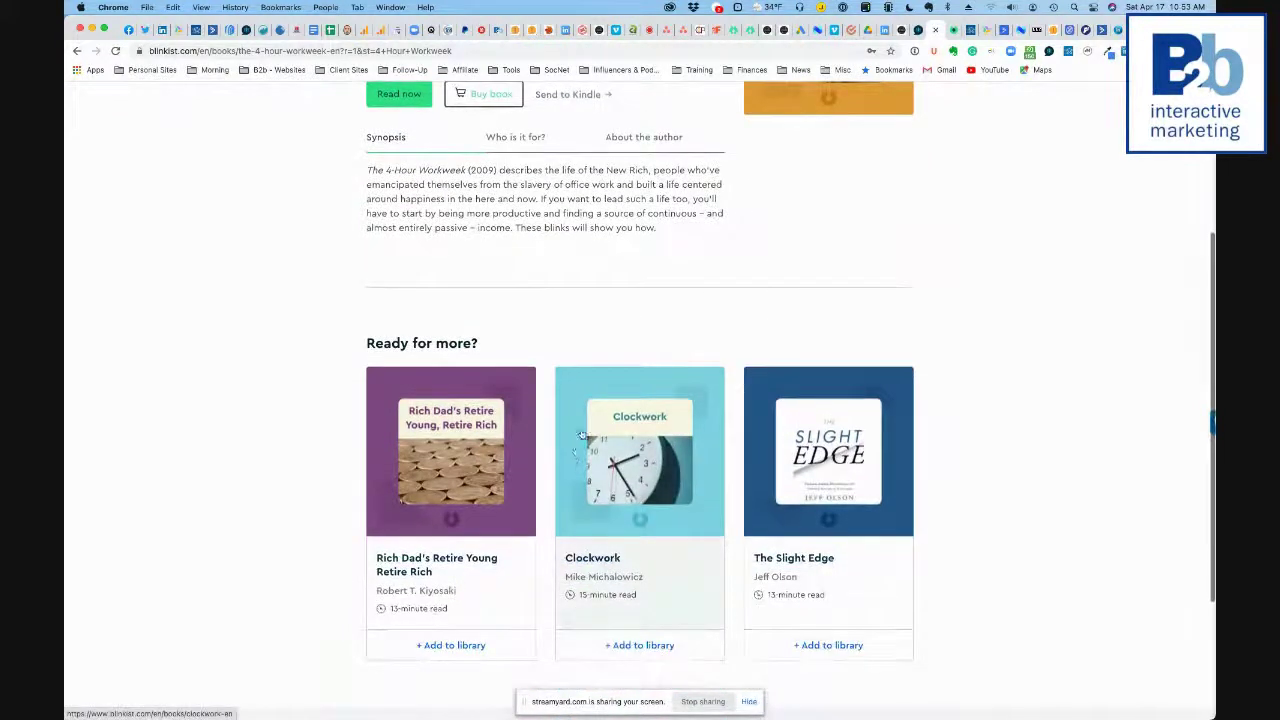
{"action": "scroll", "coordinate": [785, 225], "scroll_direction": "up", "scroll_amount": 4}
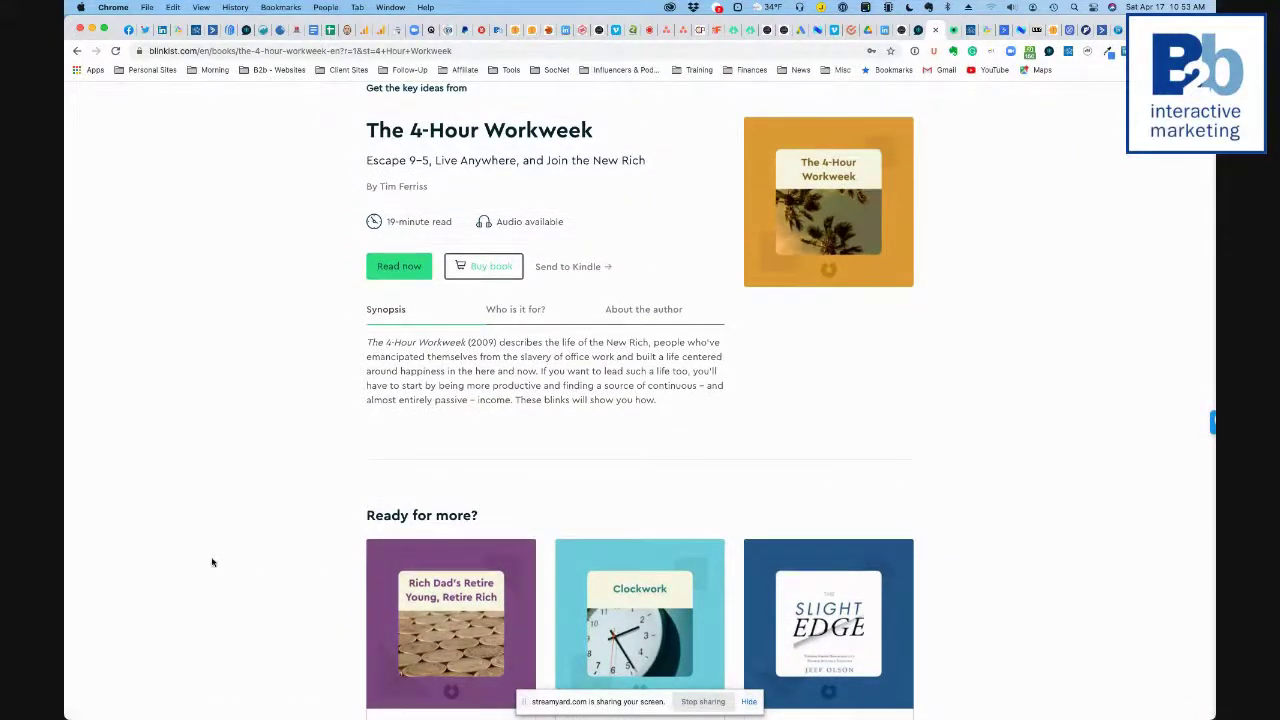
{"action": "scroll", "coordinate": [212, 560], "scroll_direction": "down", "scroll_amount": 4}
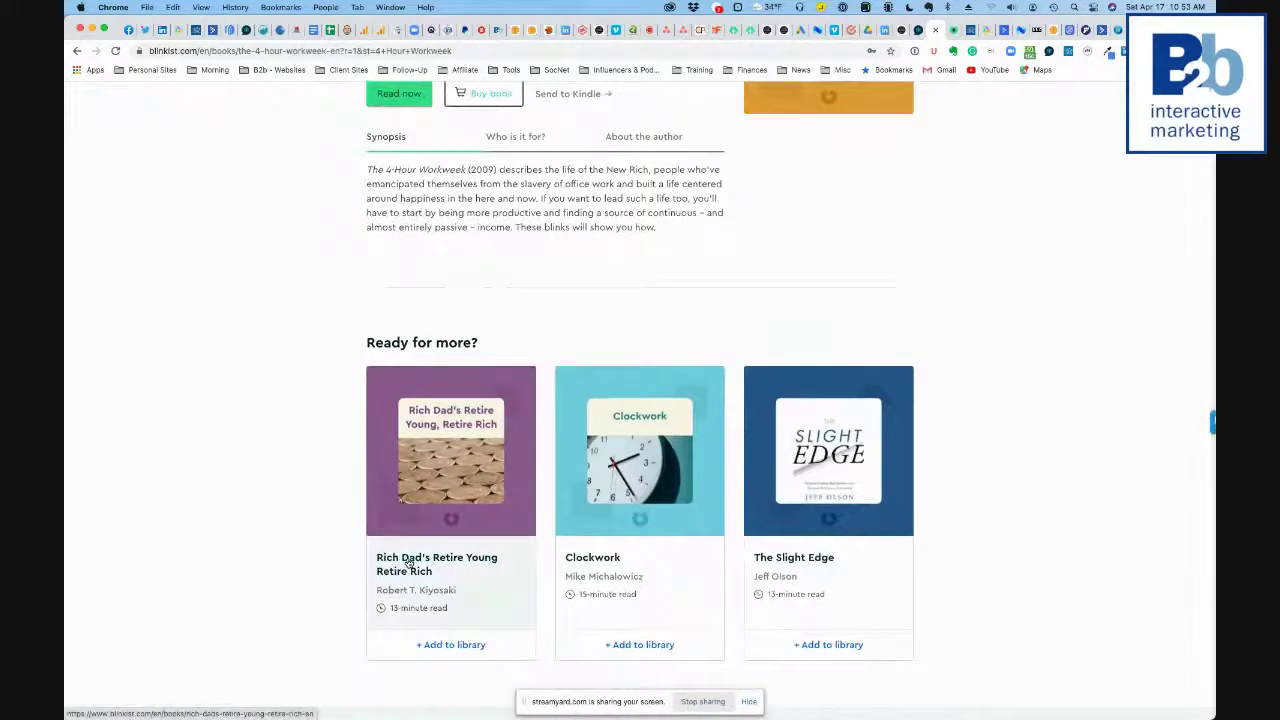
{"action": "scroll", "coordinate": [680, 600], "scroll_direction": "down", "scroll_amount": 5}
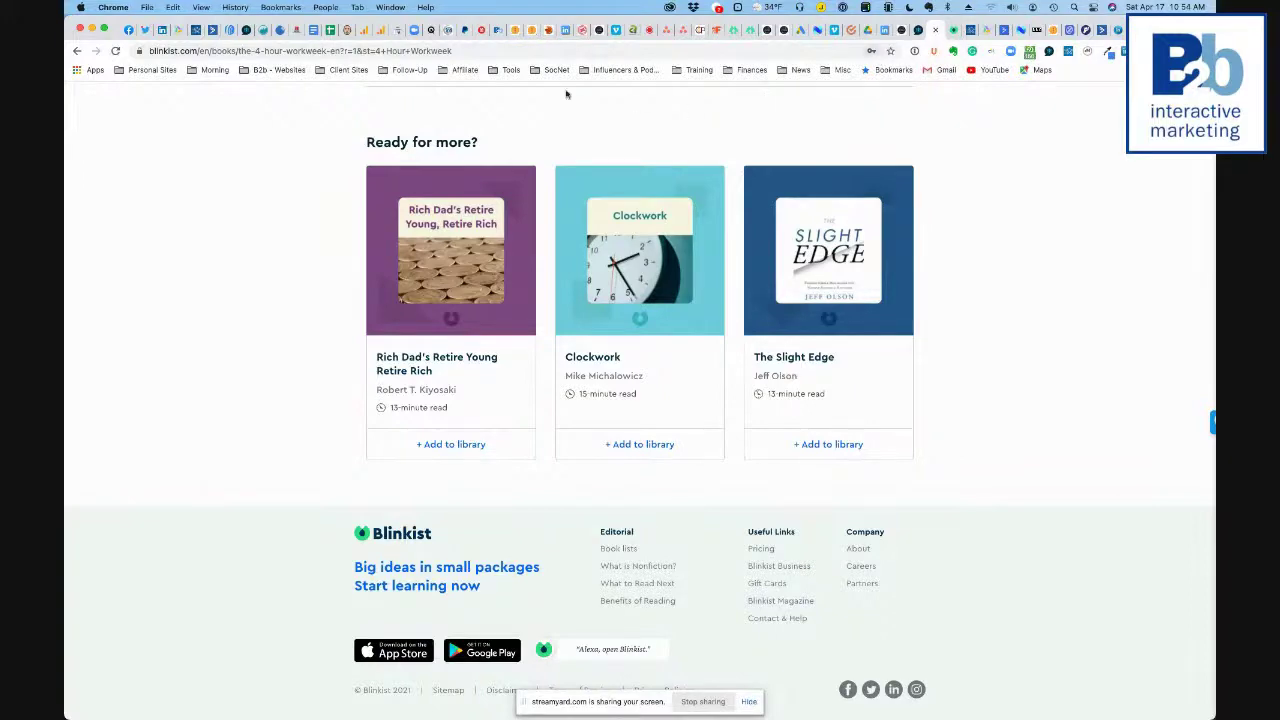
Step: Return to the coach's LinkedIn profile, close the Crystal sidebar and open the matching contact record in the Nimble extension
{"action": "left_click", "coordinate": [195, 31]}
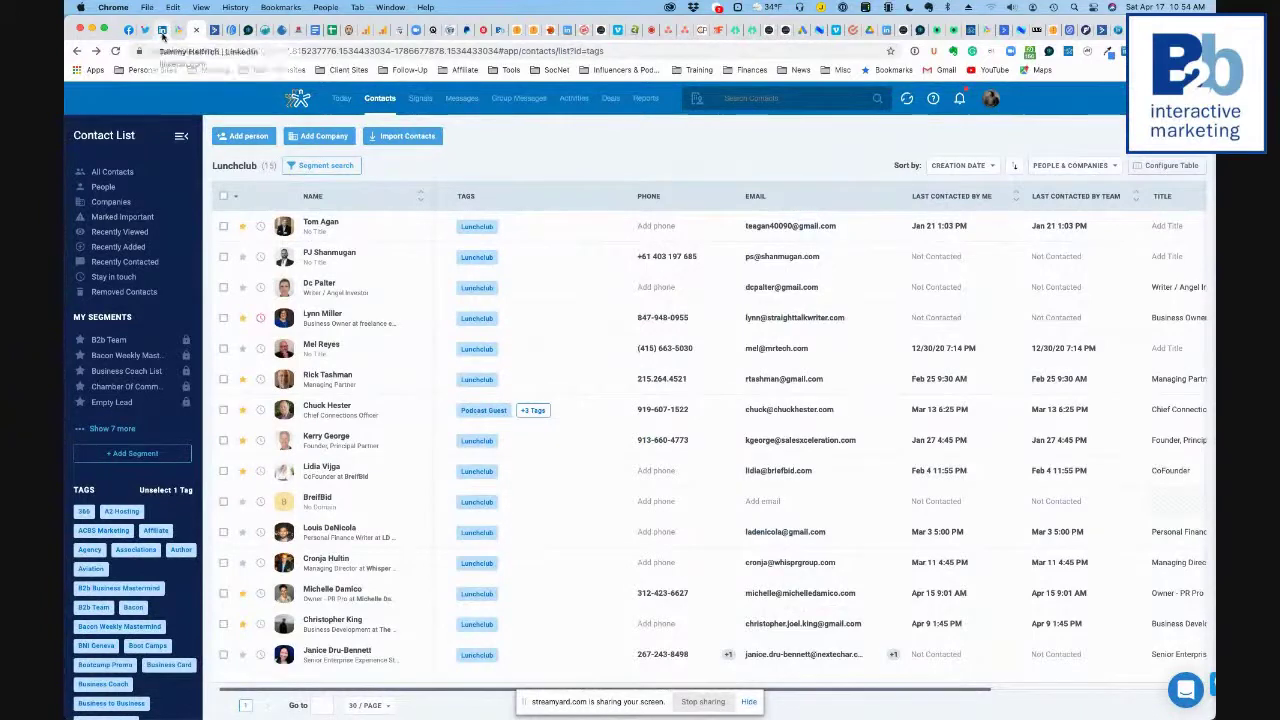
{"action": "left_click", "coordinate": [163, 30]}
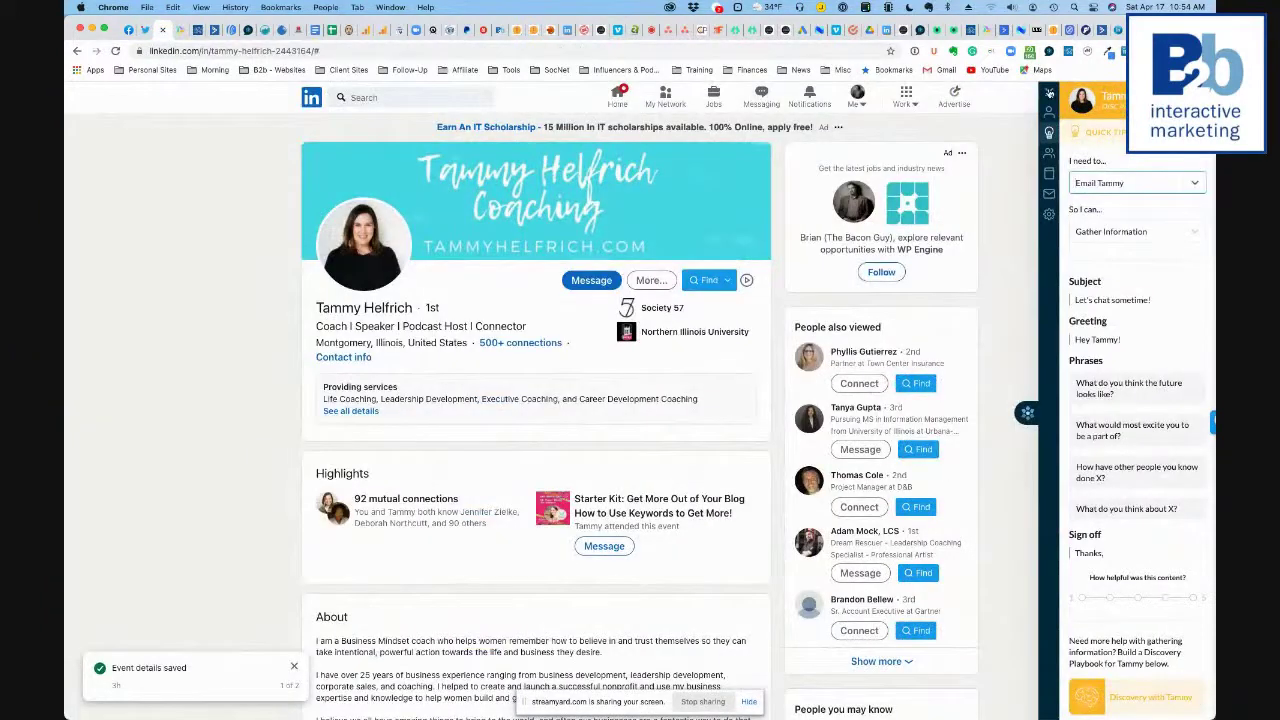
{"action": "left_click", "coordinate": [1049, 93]}
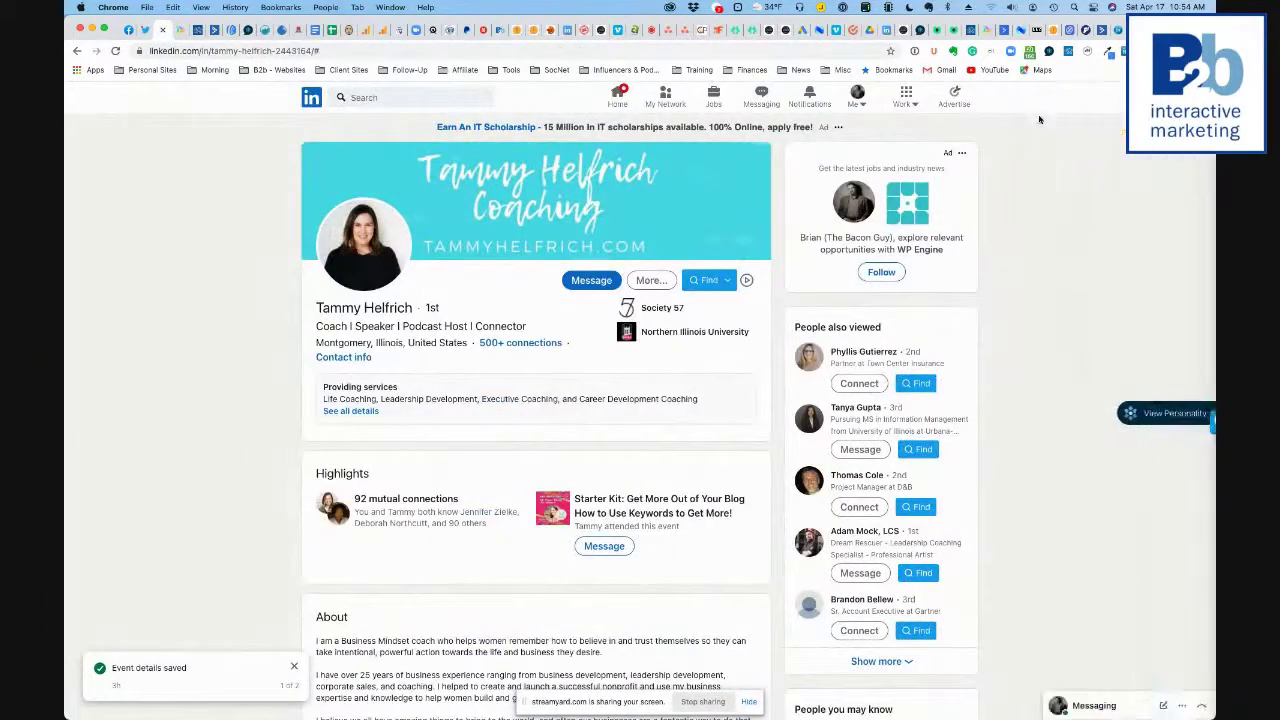
{"action": "left_click", "coordinate": [1068, 53]}
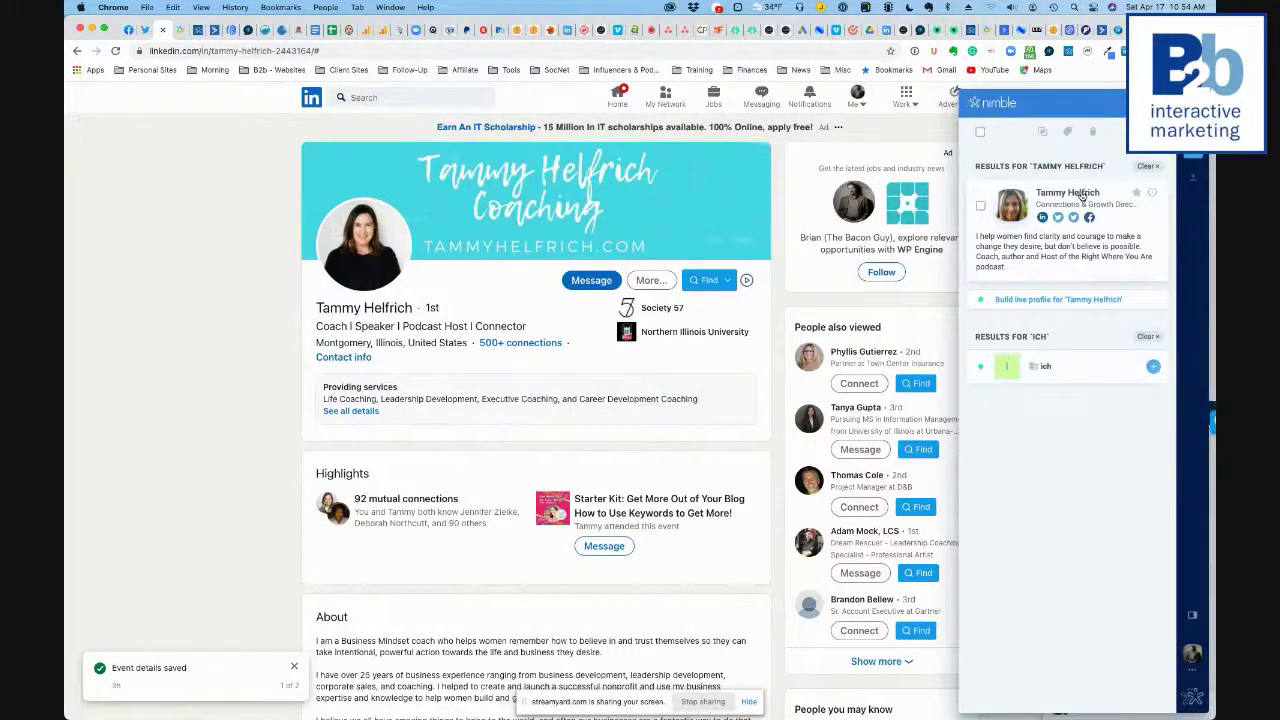
{"action": "left_click", "coordinate": [1082, 196]}
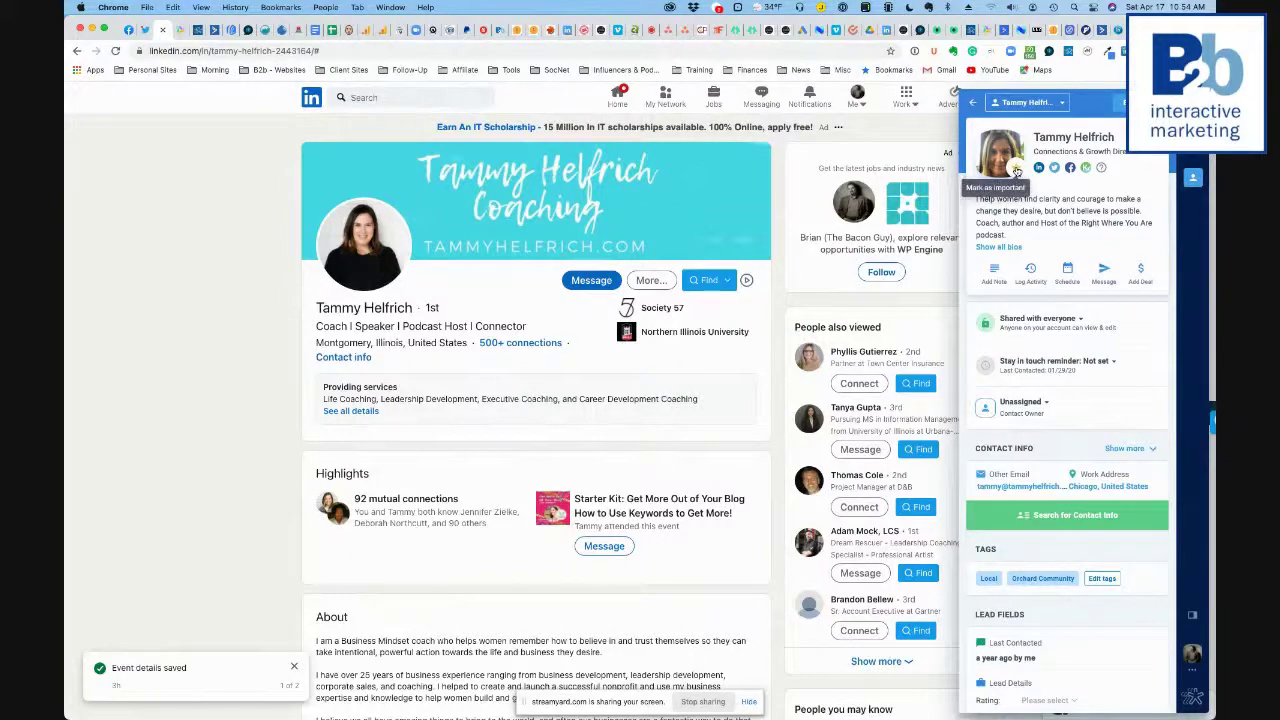
Step: Show the Marked Important contacts in the Nimble web app's contact list
{"action": "left_click", "coordinate": [214, 29]}
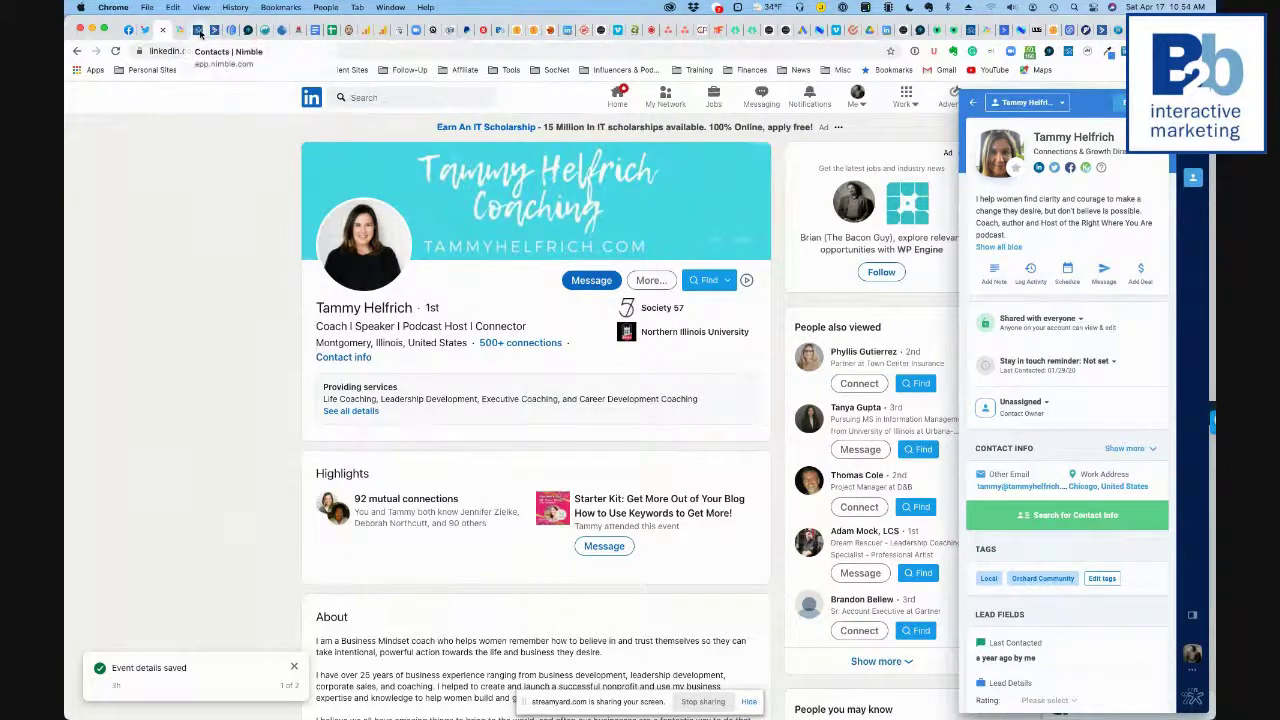
{"action": "left_click", "coordinate": [120, 218]}
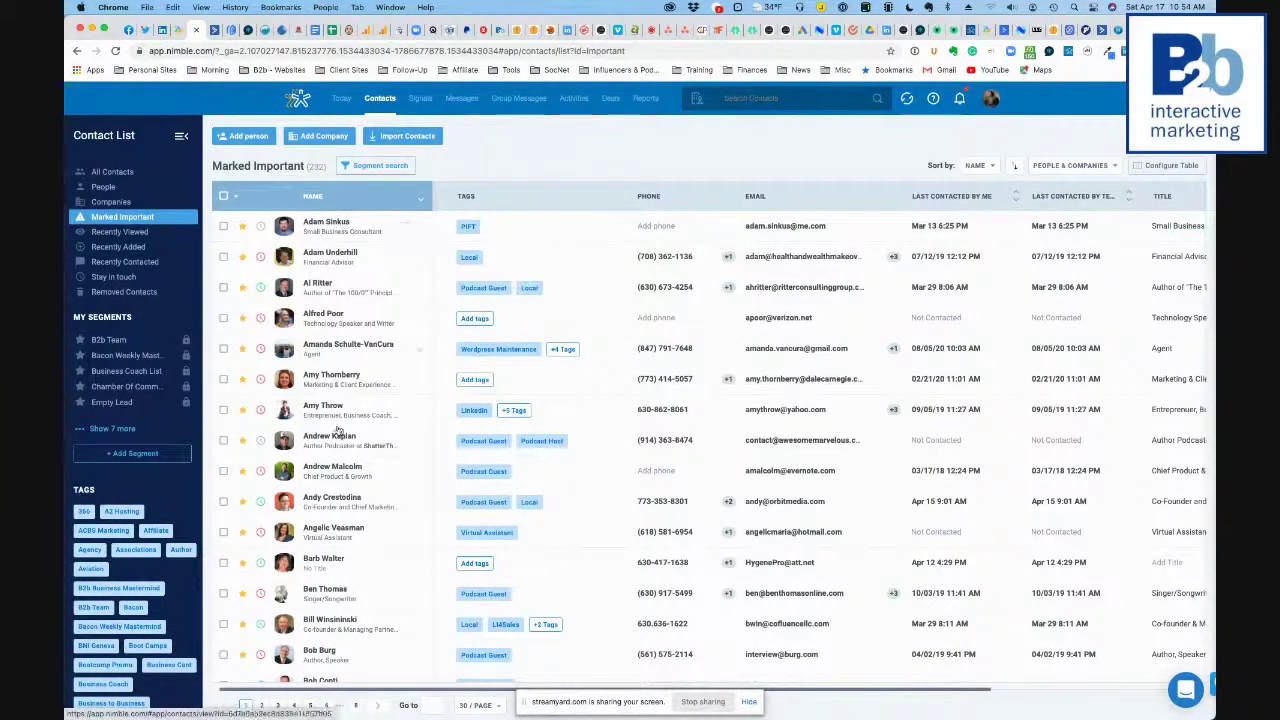
Step: Browse the Marked Important contacts, covering their tags and last-contacted dates
{"action": "scroll", "coordinate": [358, 537], "scroll_direction": "down", "scroll_amount": 3}
{"action": "scroll", "coordinate": [358, 537], "scroll_direction": "down", "scroll_amount": 6}
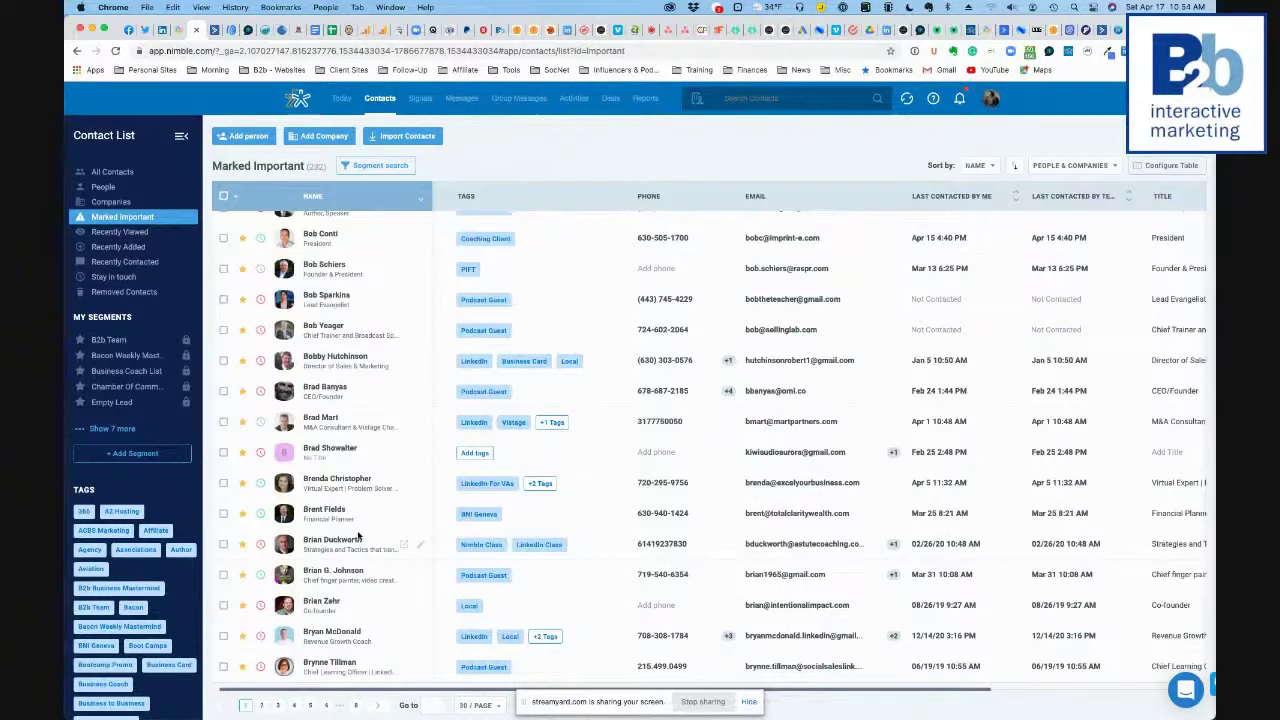
{"action": "scroll", "coordinate": [340, 530], "scroll_direction": "up", "scroll_amount": 3}
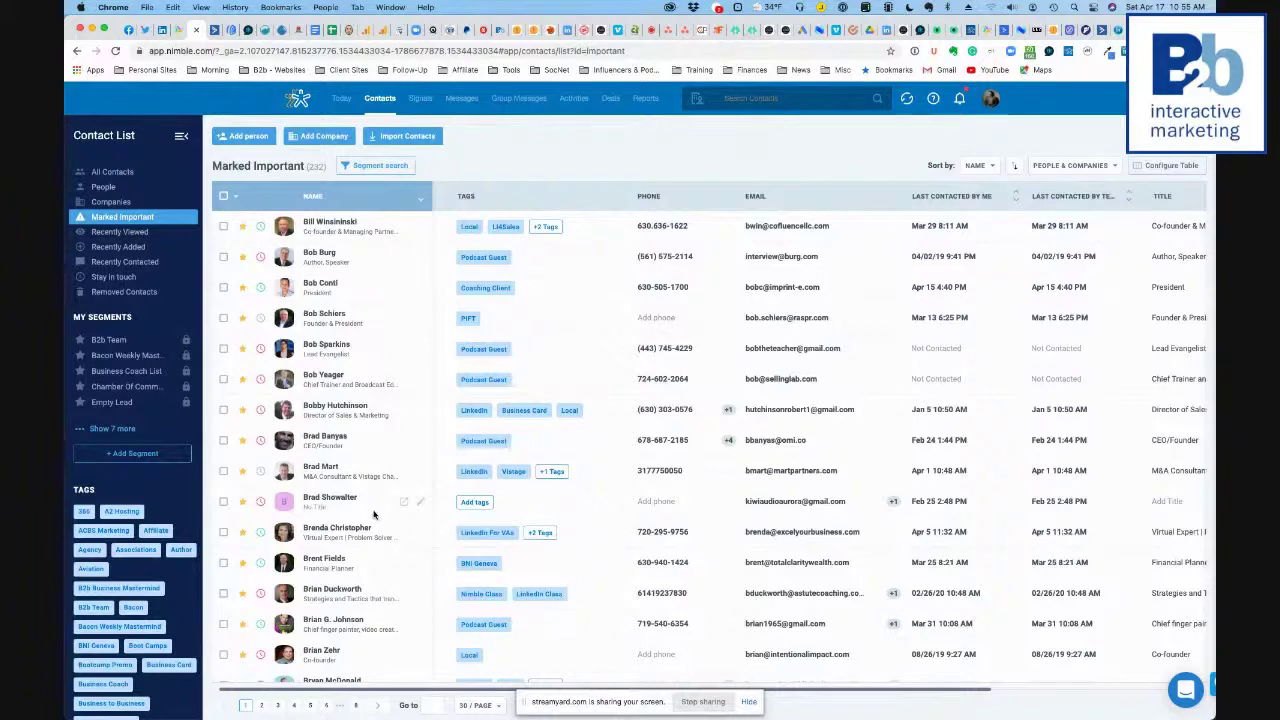
{"action": "scroll", "coordinate": [366, 532], "scroll_direction": "down", "scroll_amount": 1}
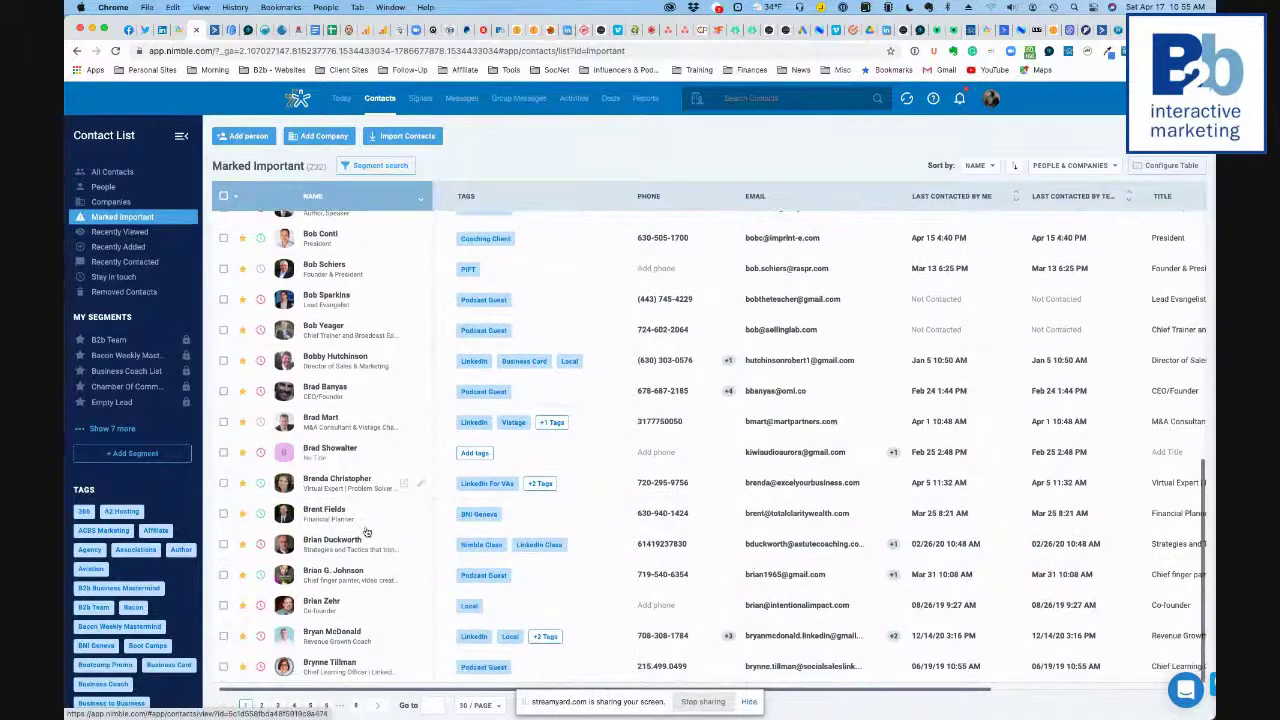
{"action": "scroll", "coordinate": [366, 532], "scroll_direction": "up", "scroll_amount": 10}
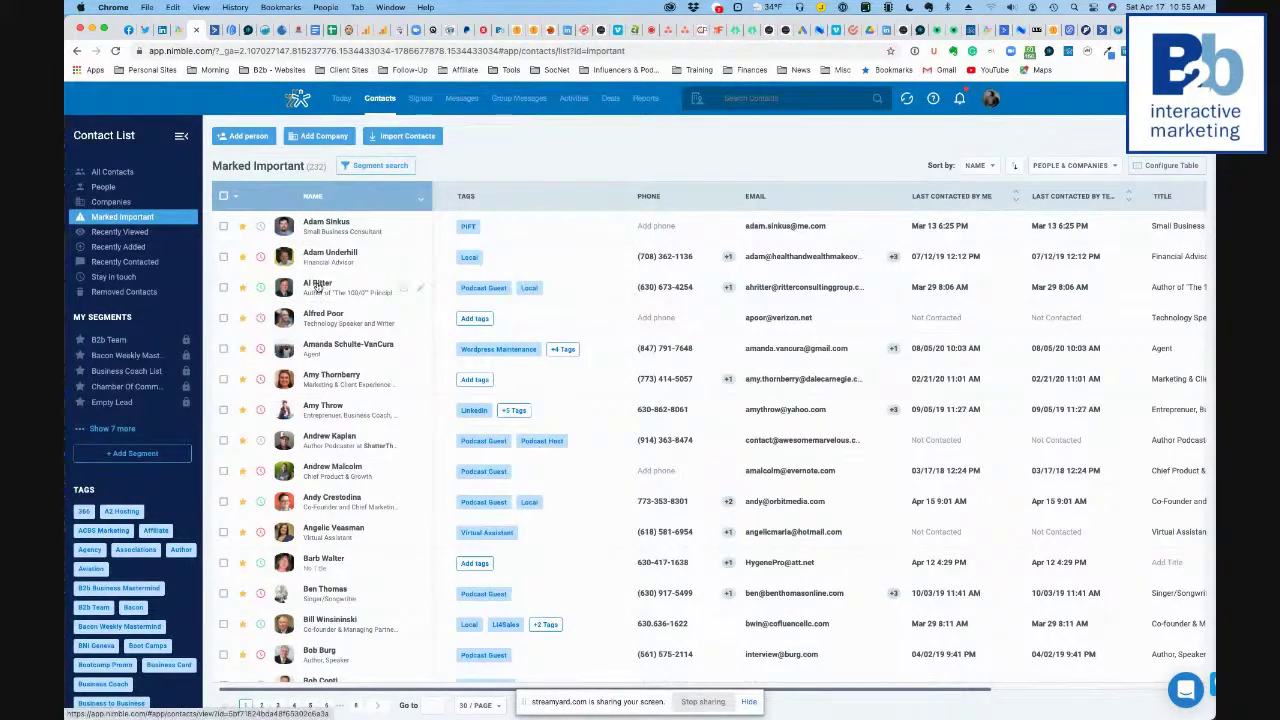
Step: Open the first Marked Important contact, a Small Business Consultant, and check the social signals and social profiles
{"action": "left_click", "coordinate": [334, 224]}
{"action": "left_click", "coordinate": [404, 536]}
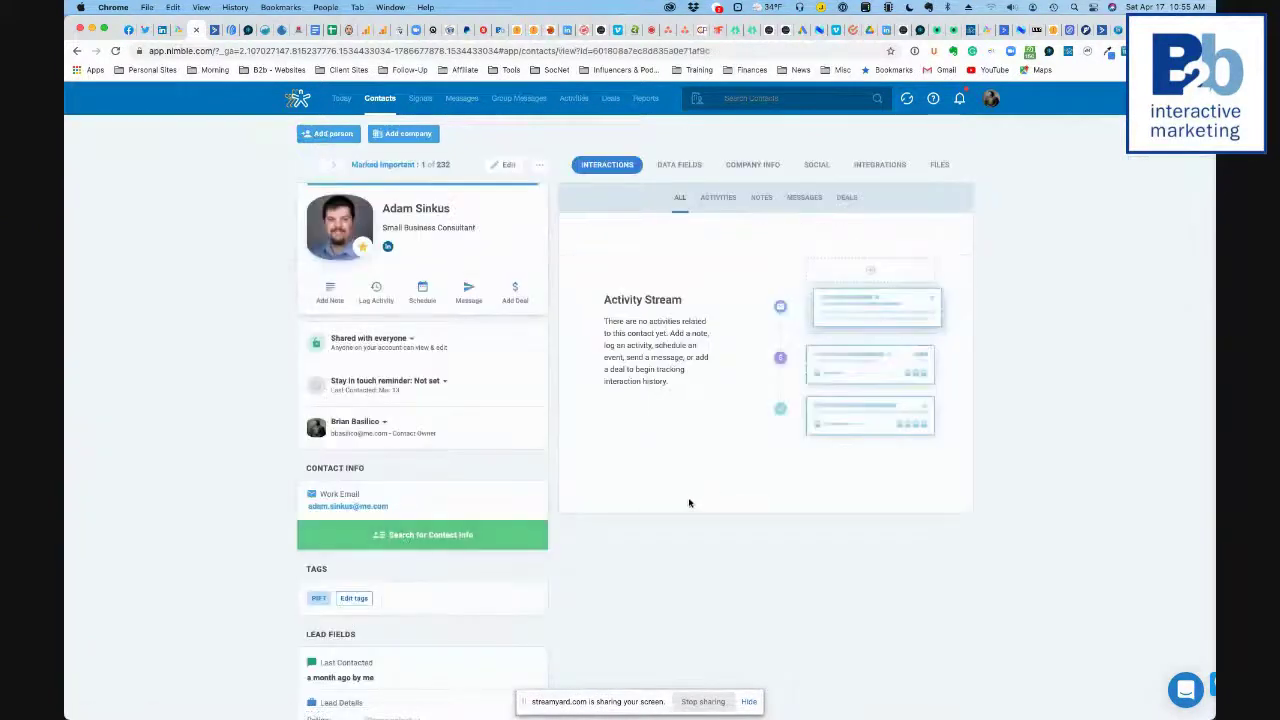
{"action": "left_click", "coordinate": [816, 165]}
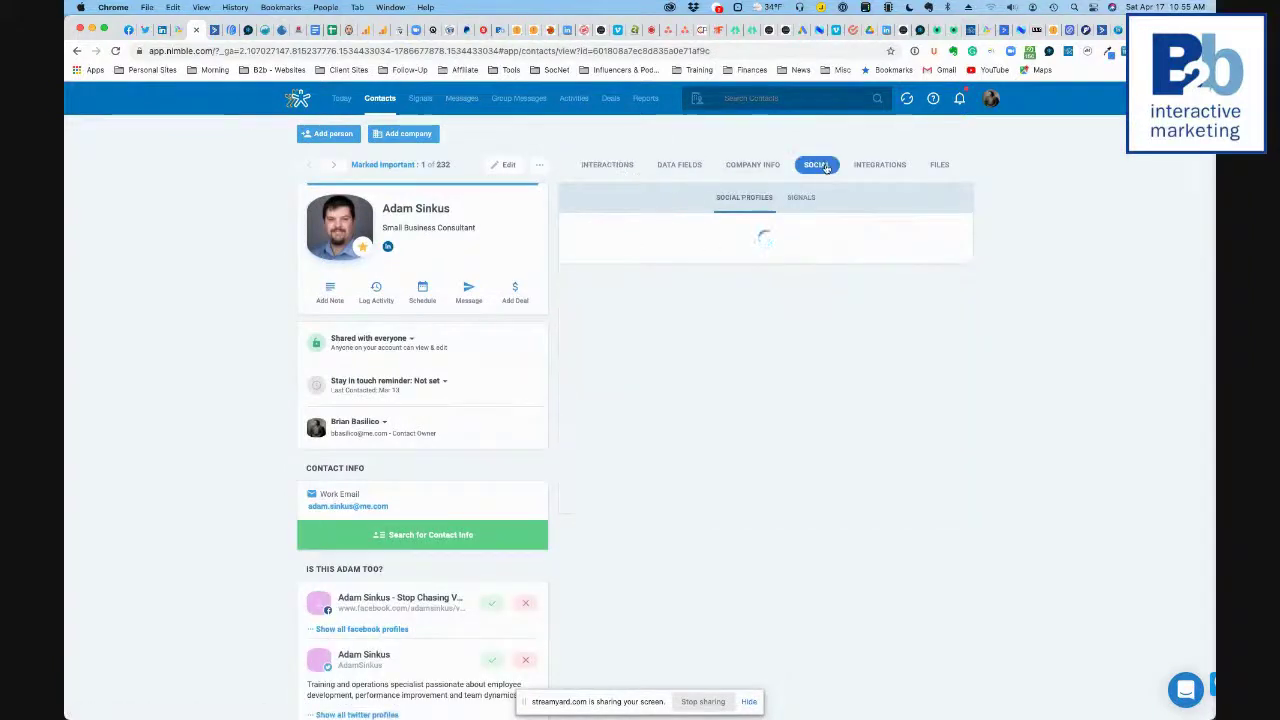
{"action": "left_click", "coordinate": [805, 200]}
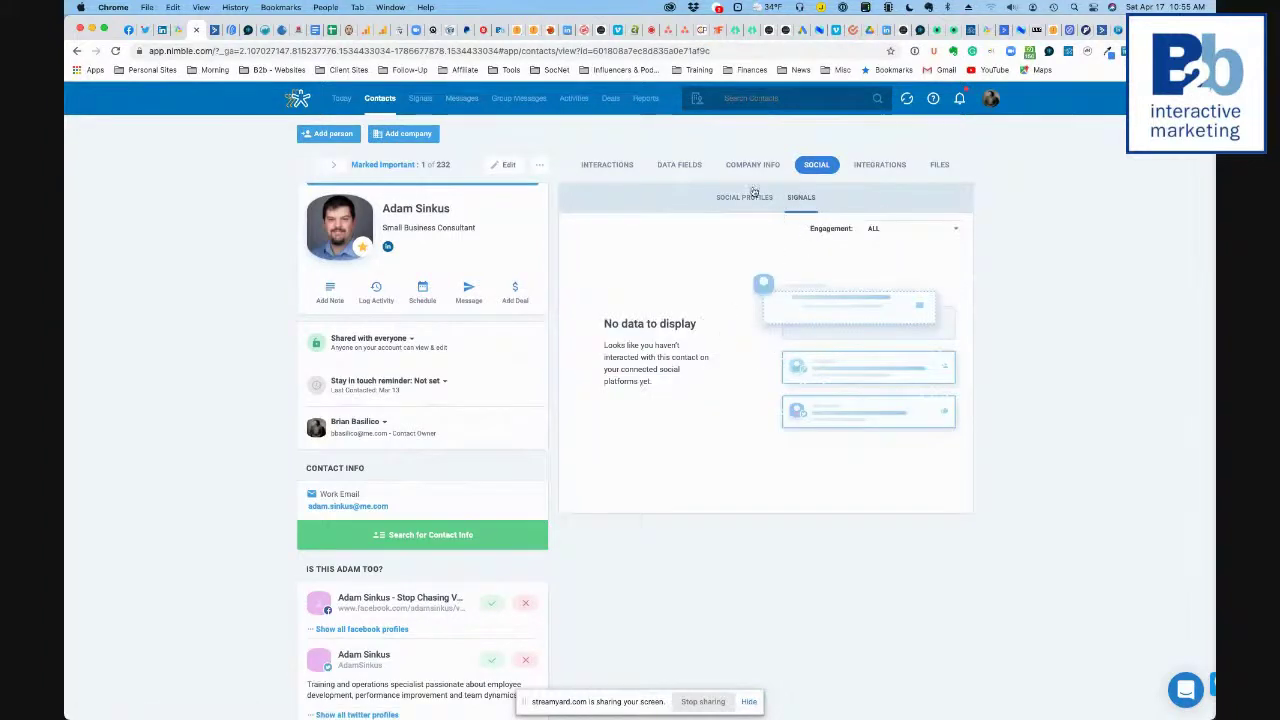
{"action": "left_click", "coordinate": [754, 195]}
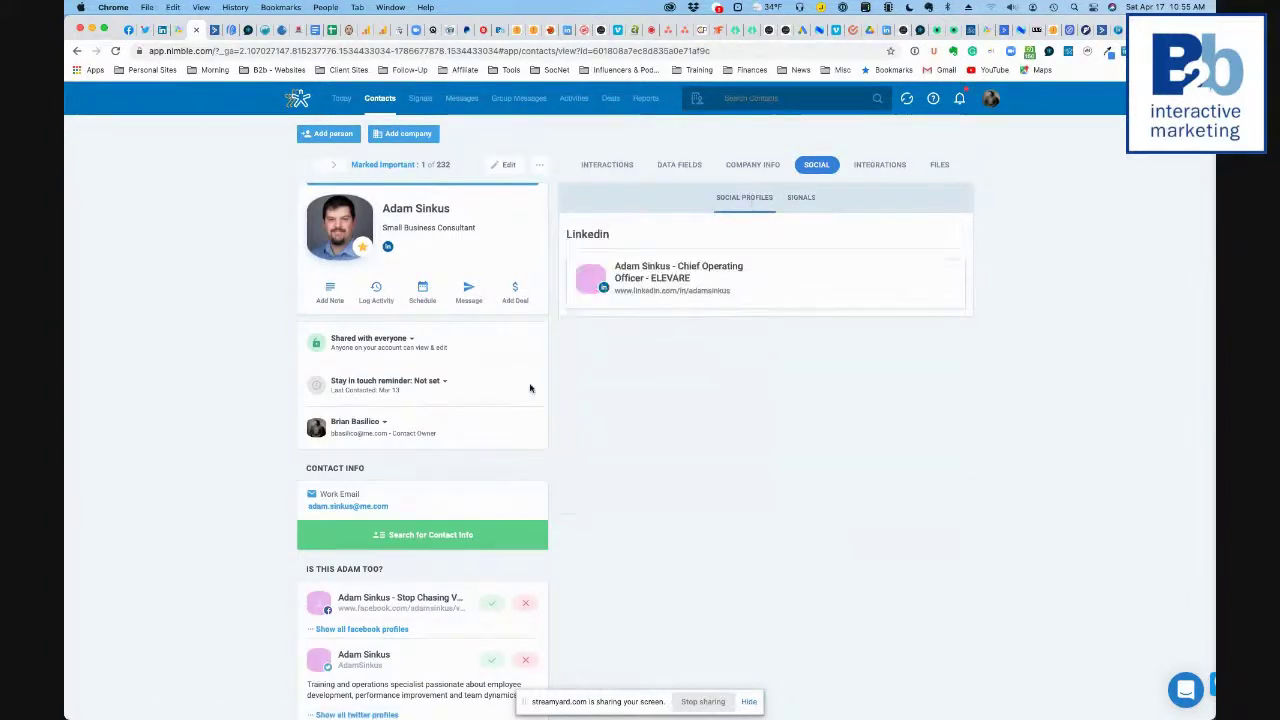
Step: Accept the suggested Twitter profile as belonging to the consultant and review it among the social profiles
{"action": "scroll", "coordinate": [412, 563], "scroll_direction": "down", "scroll_amount": 3}
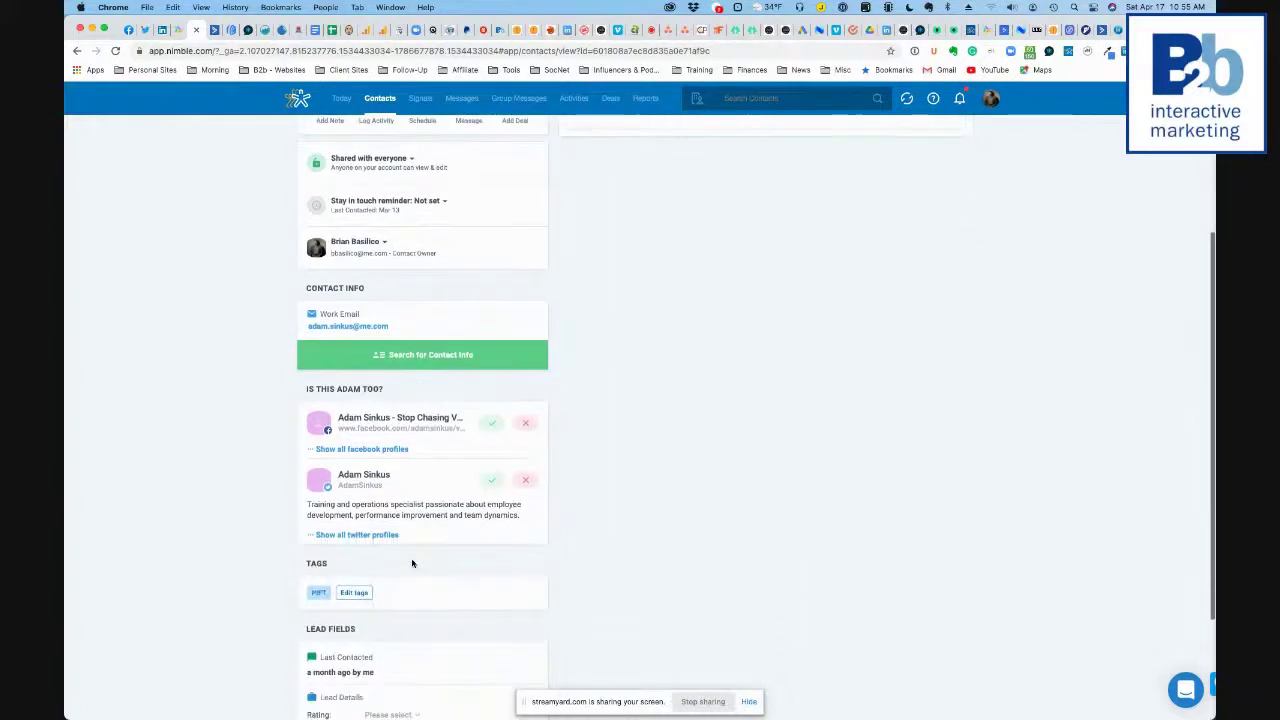
{"action": "left_click", "coordinate": [493, 480]}
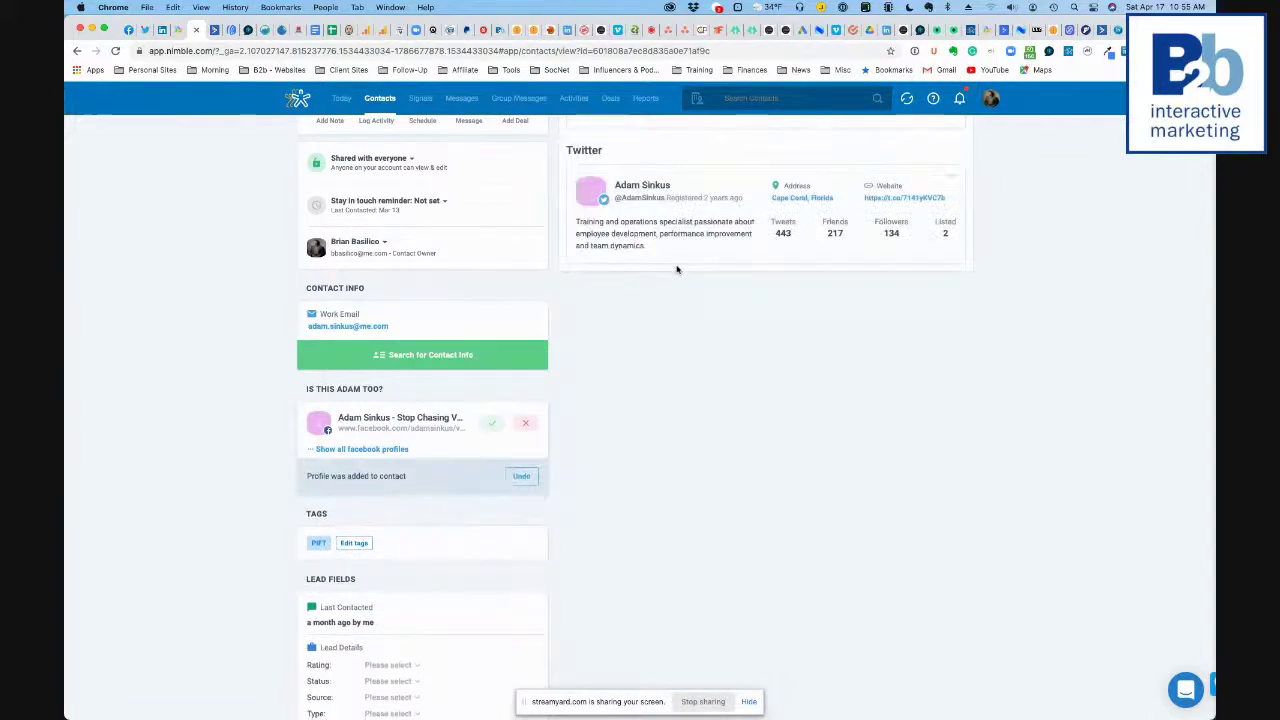
{"action": "scroll", "coordinate": [700, 300], "scroll_direction": "up", "scroll_amount": 3}
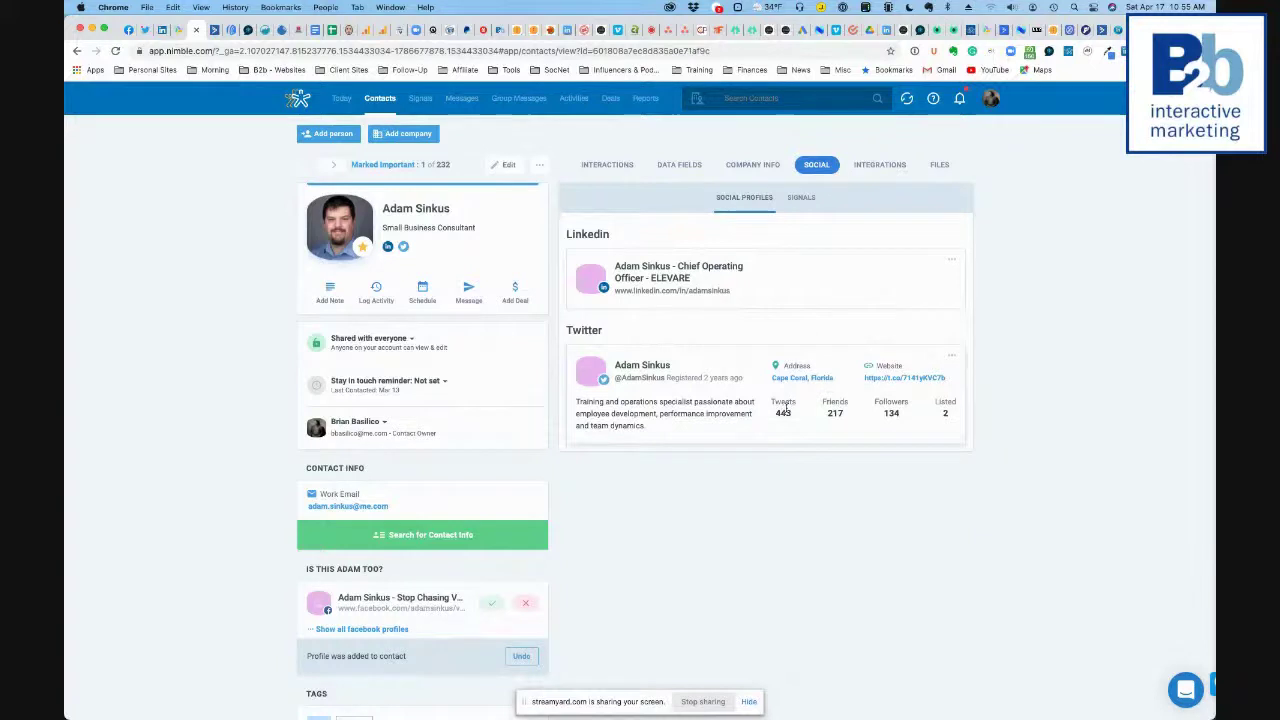
Step: Review the consultant's Signals, Data Fields and Interactions, including the activities, notes and messages
{"action": "left_click", "coordinate": [801, 197]}
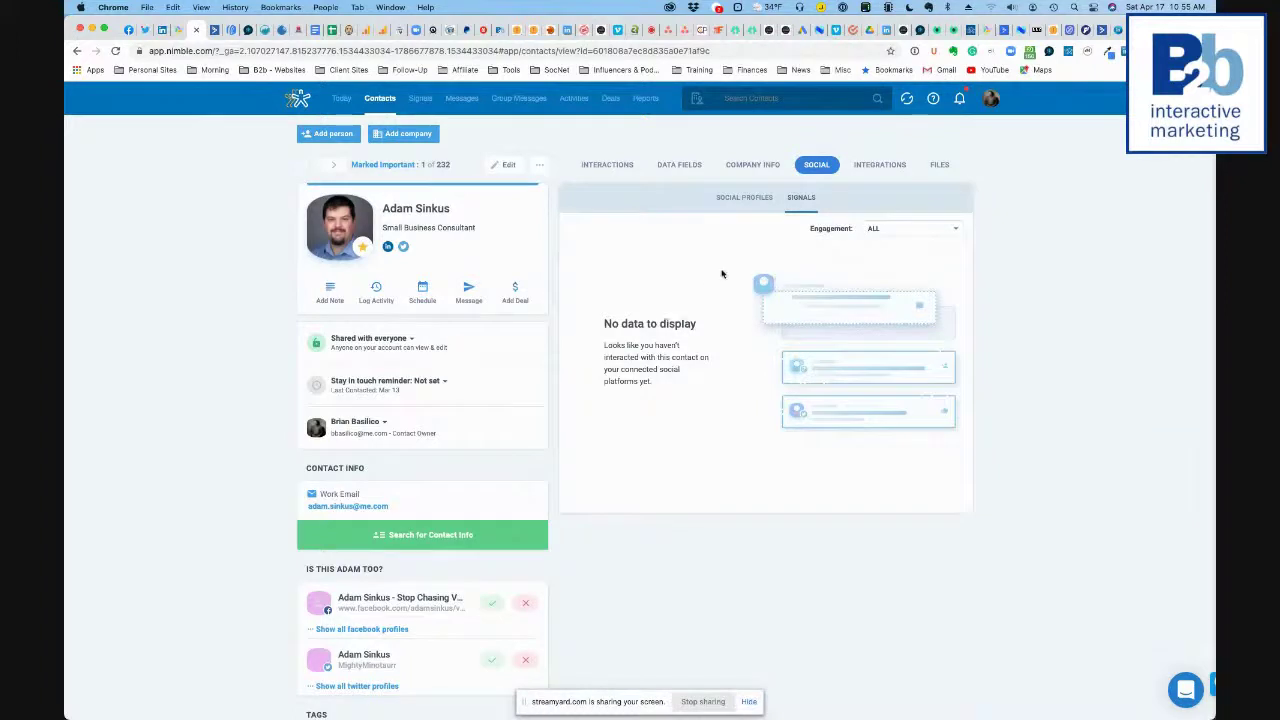
{"action": "left_click", "coordinate": [609, 166]}
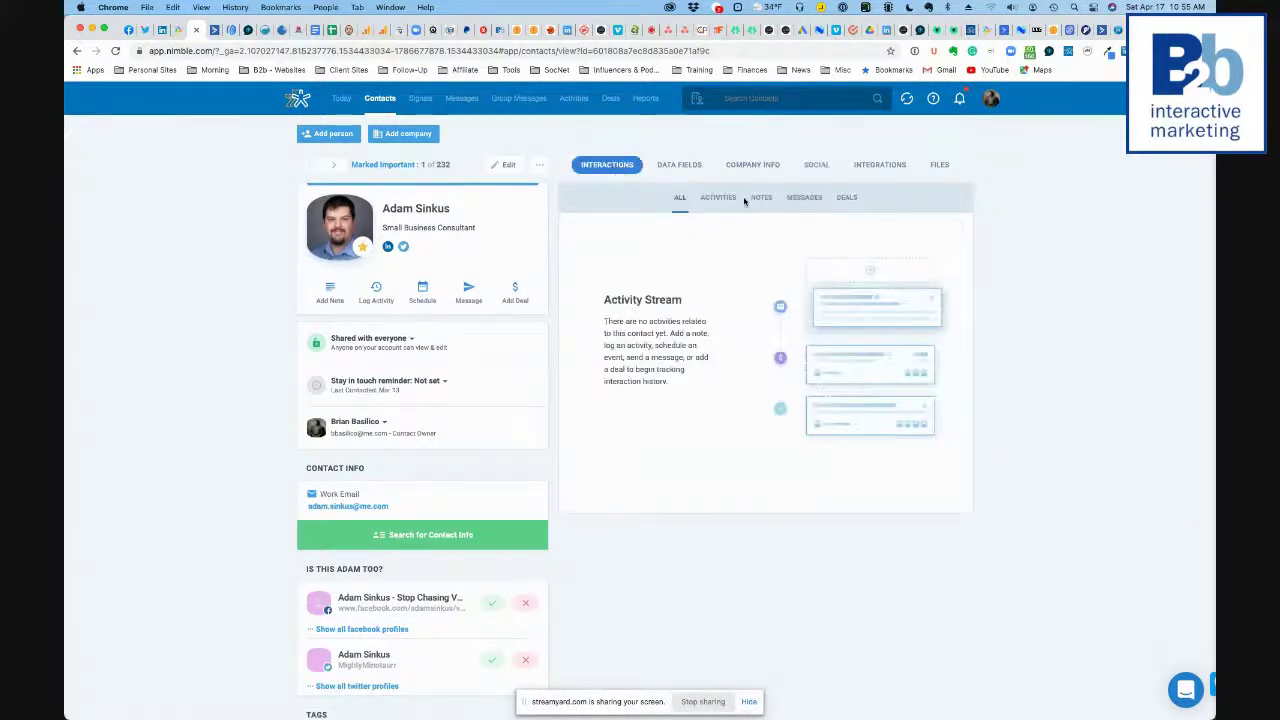
{"action": "left_click", "coordinate": [802, 198]}
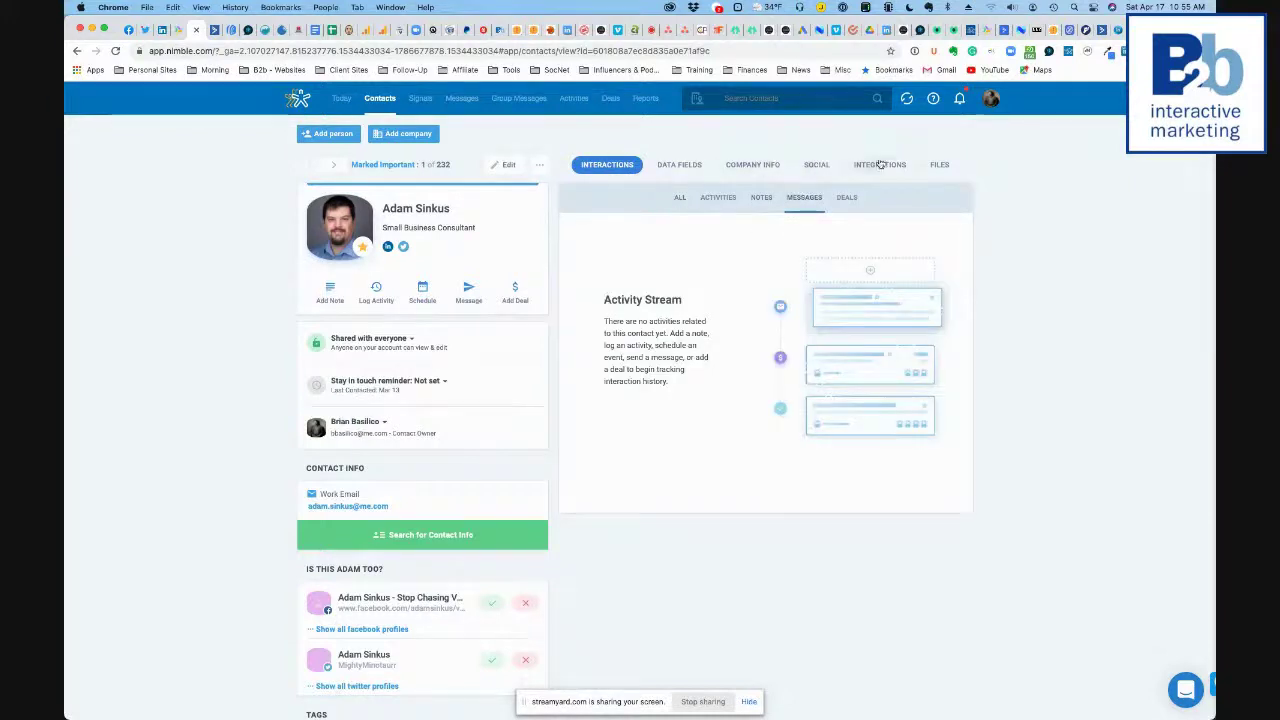
{"action": "left_click", "coordinate": [670, 166]}
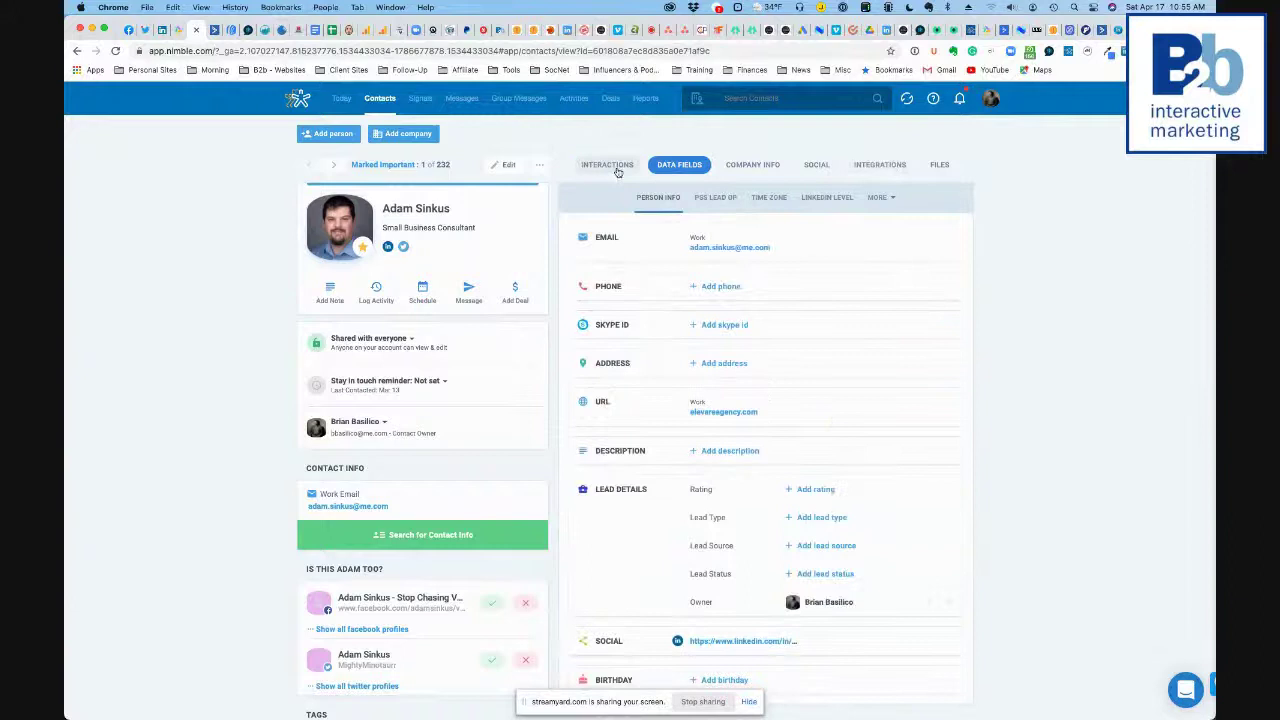
{"action": "left_click", "coordinate": [612, 167]}
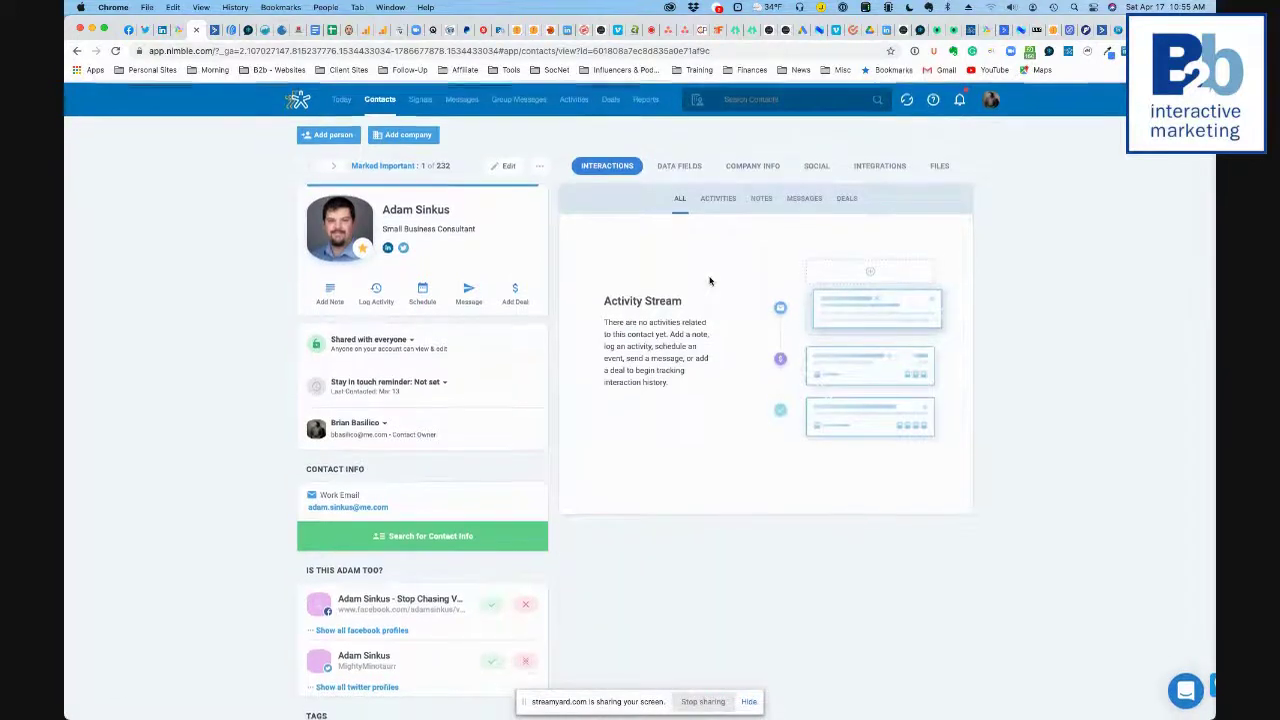
{"action": "left_click", "coordinate": [686, 166]}
{"action": "left_click", "coordinate": [612, 166]}
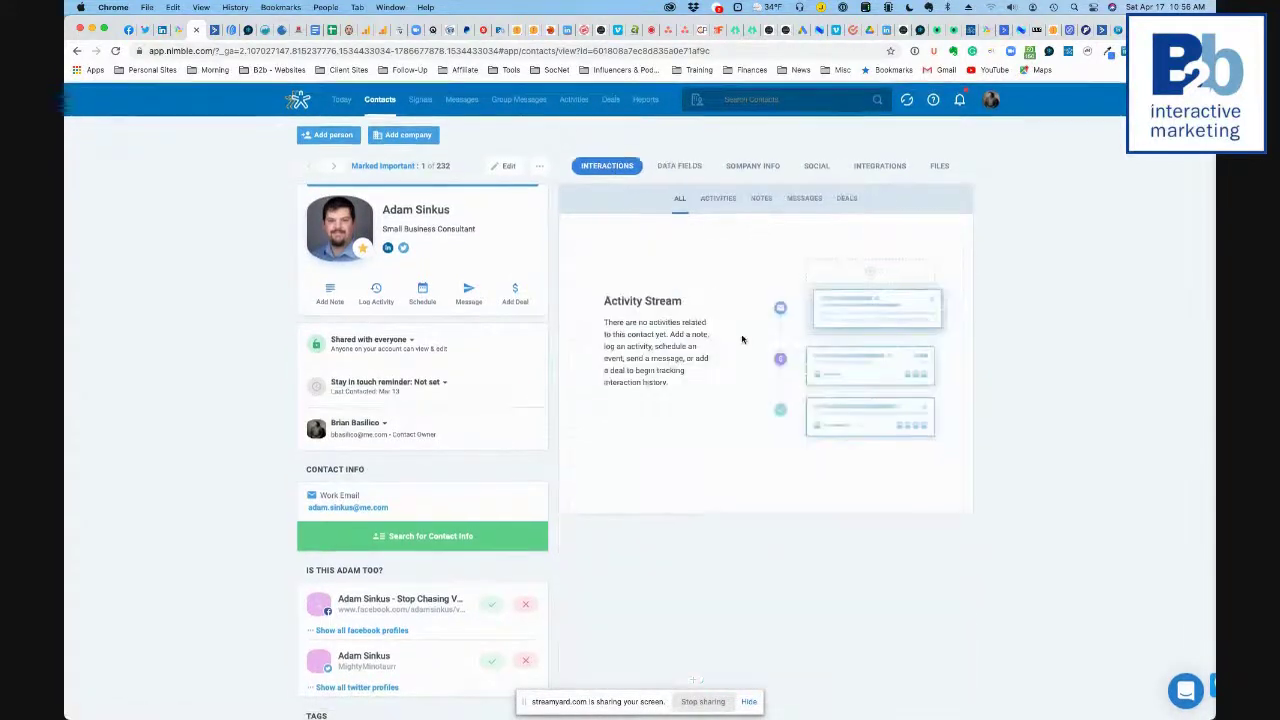
{"action": "left_click", "coordinate": [719, 198]}
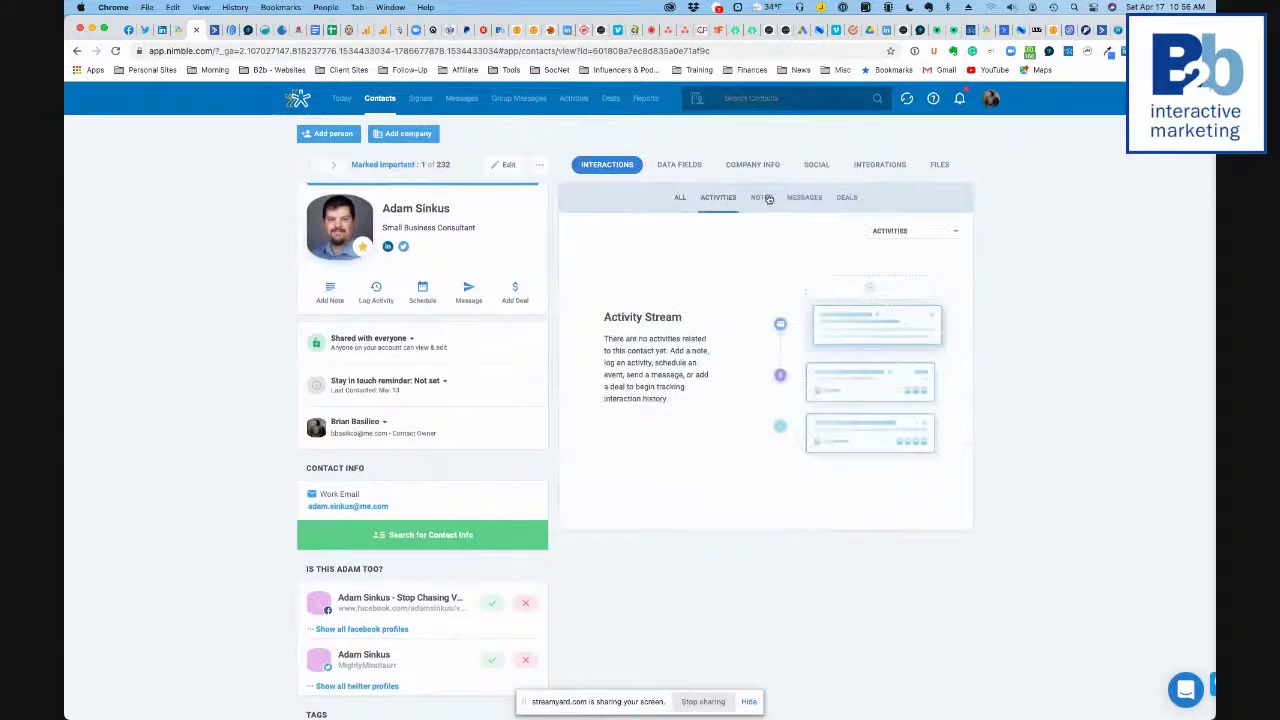
{"action": "left_click", "coordinate": [766, 198]}
{"action": "left_click", "coordinate": [806, 198]}
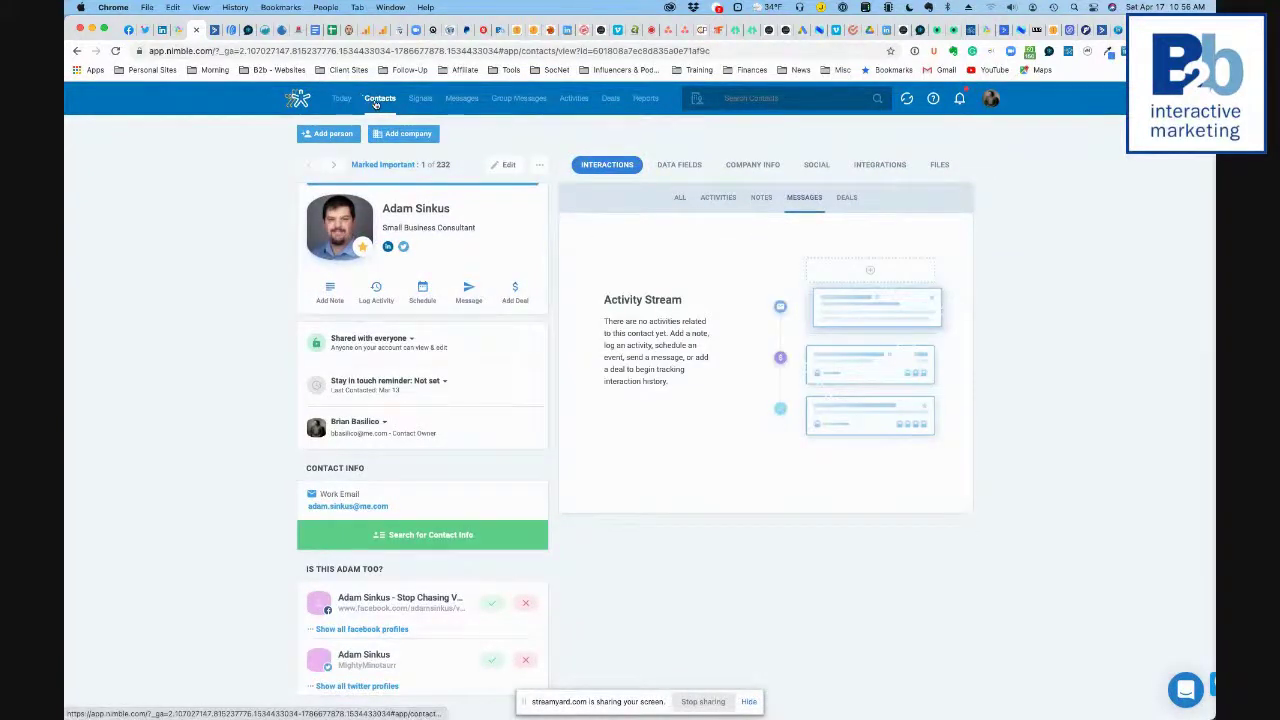
Step: Return to the contact list, open the recently viewed video creator's record and check the past activities
{"action": "left_click", "coordinate": [299, 100]}
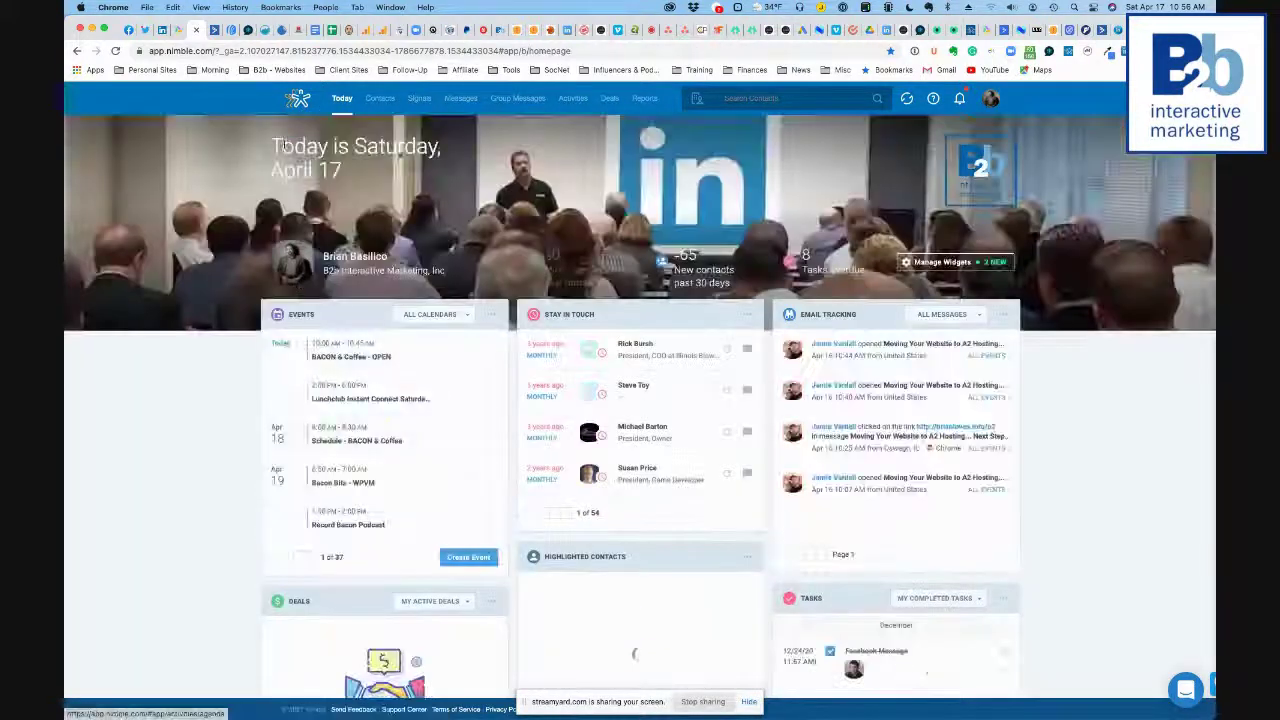
{"action": "left_click", "coordinate": [381, 99]}
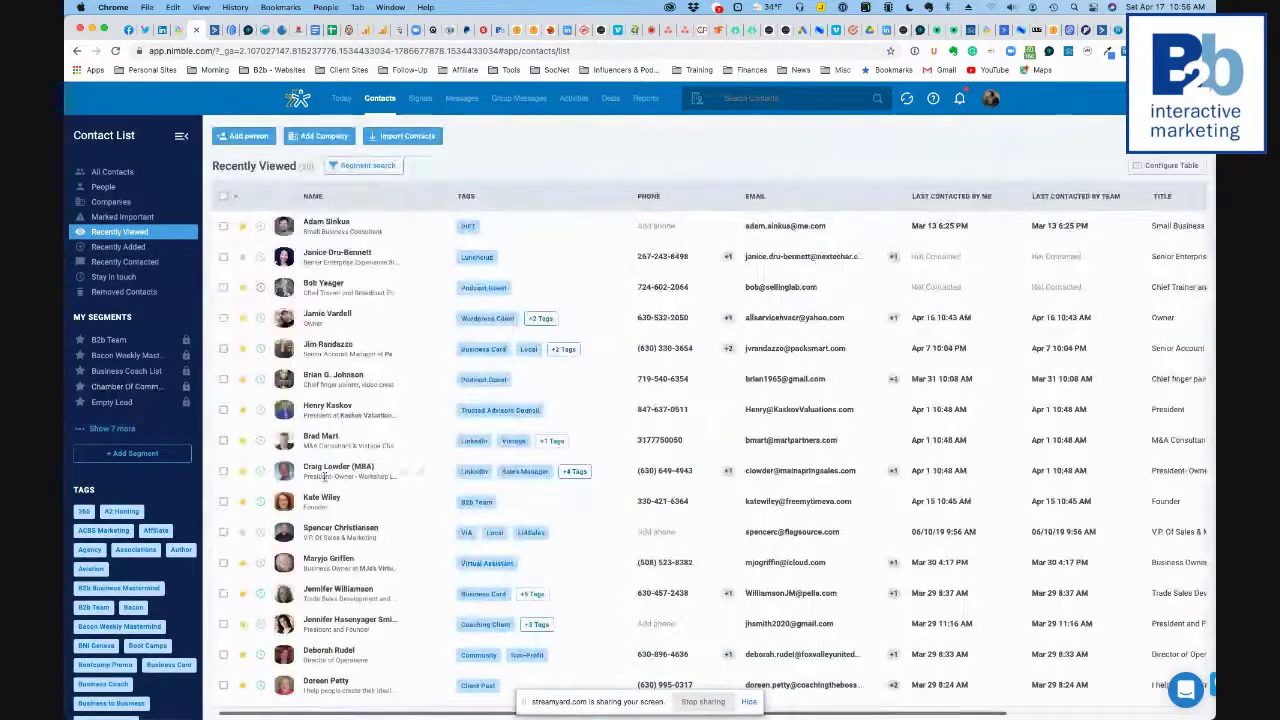
{"action": "left_click", "coordinate": [326, 379]}
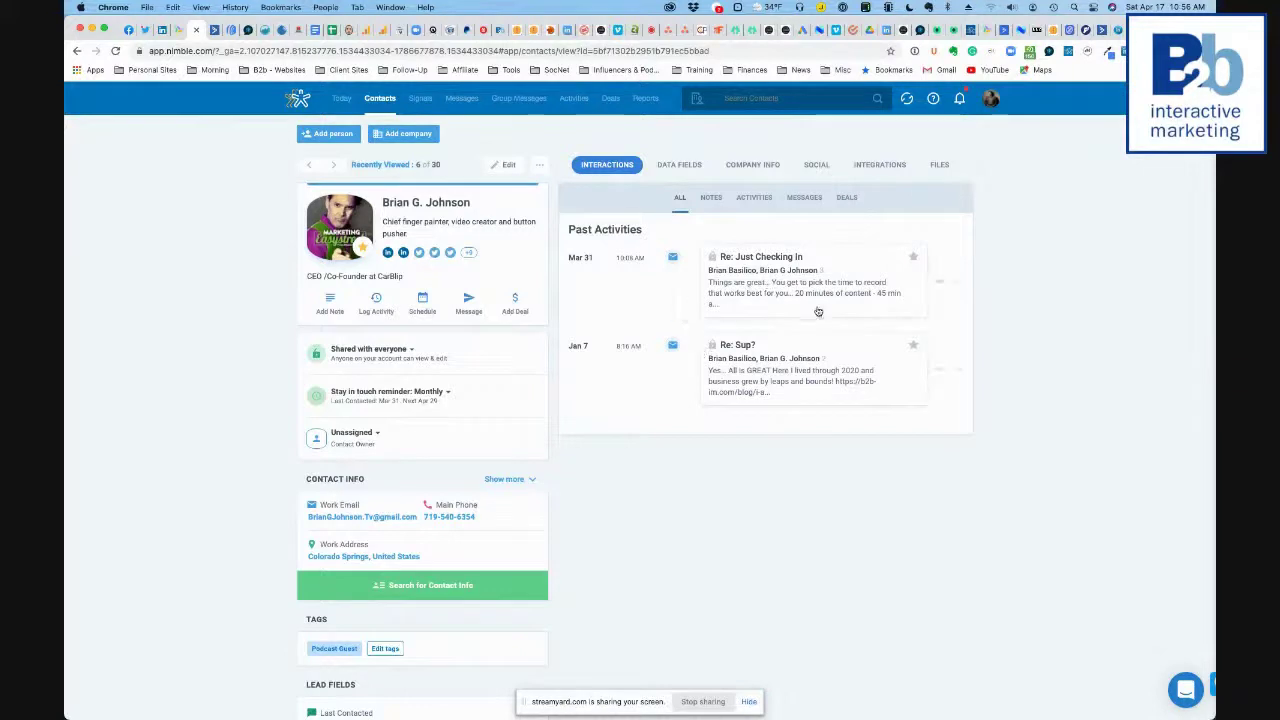
{"action": "left_click", "coordinate": [742, 200]}
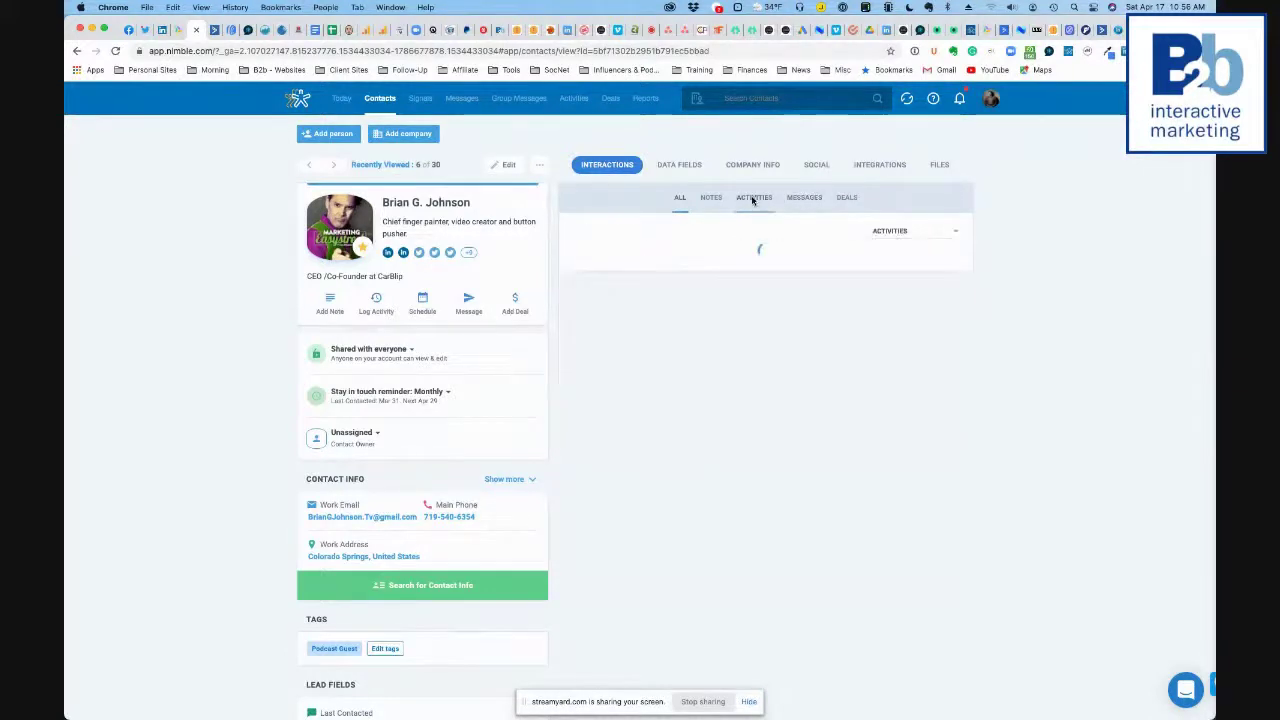
Step: Review the video creator's linked social profiles, from LinkedIn and Twitter down to Google+ and Other
{"action": "left_click", "coordinate": [820, 165]}
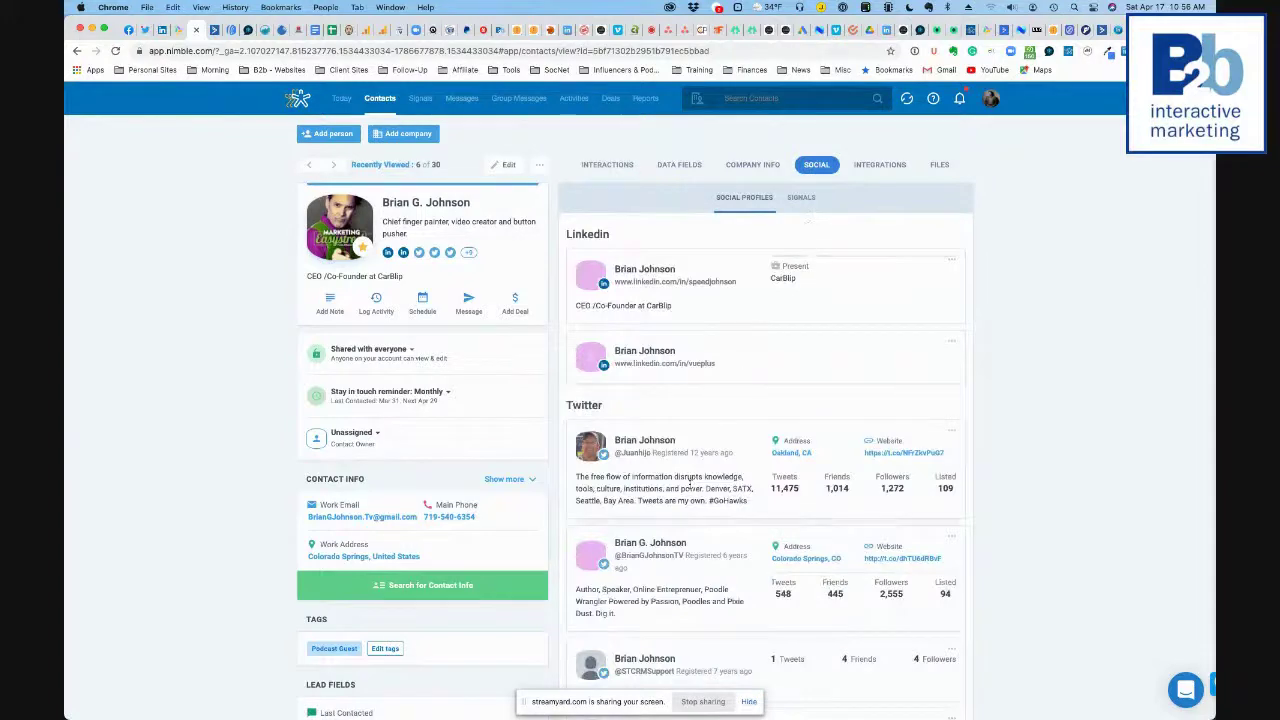
{"action": "scroll", "coordinate": [689, 487], "scroll_direction": "down", "scroll_amount": 5}
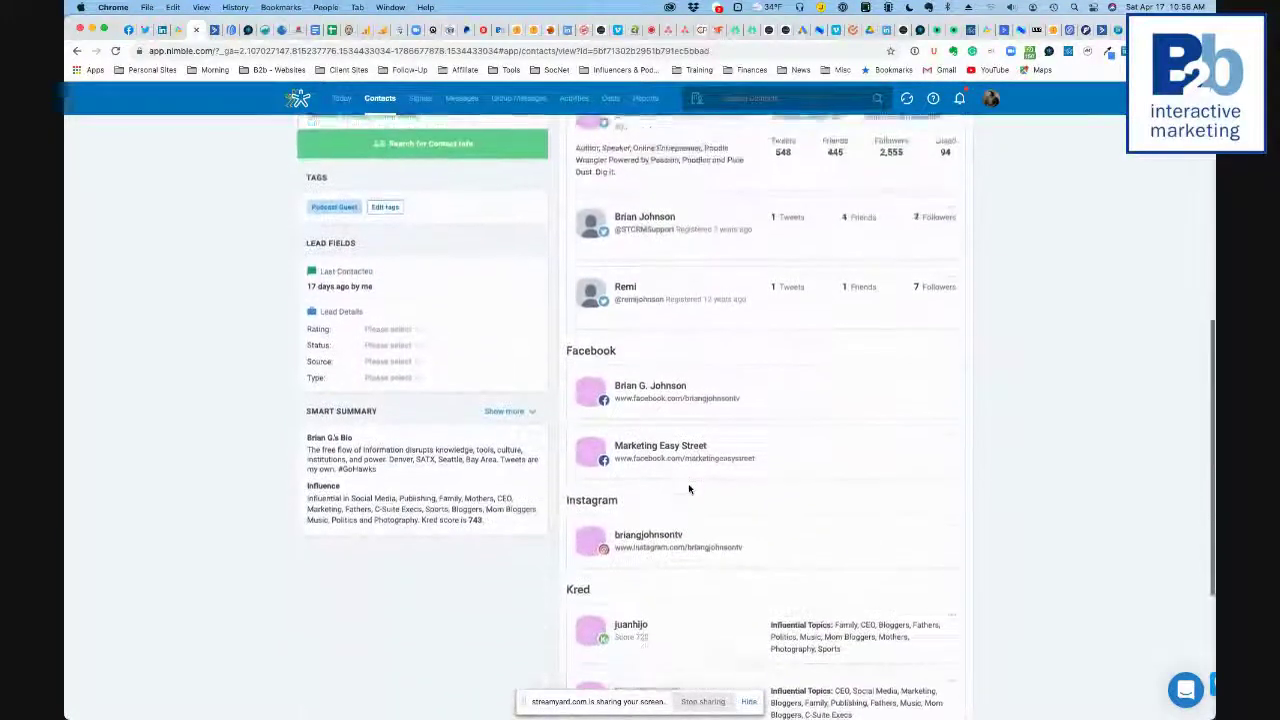
{"action": "scroll", "coordinate": [689, 487], "scroll_direction": "down", "scroll_amount": 3}
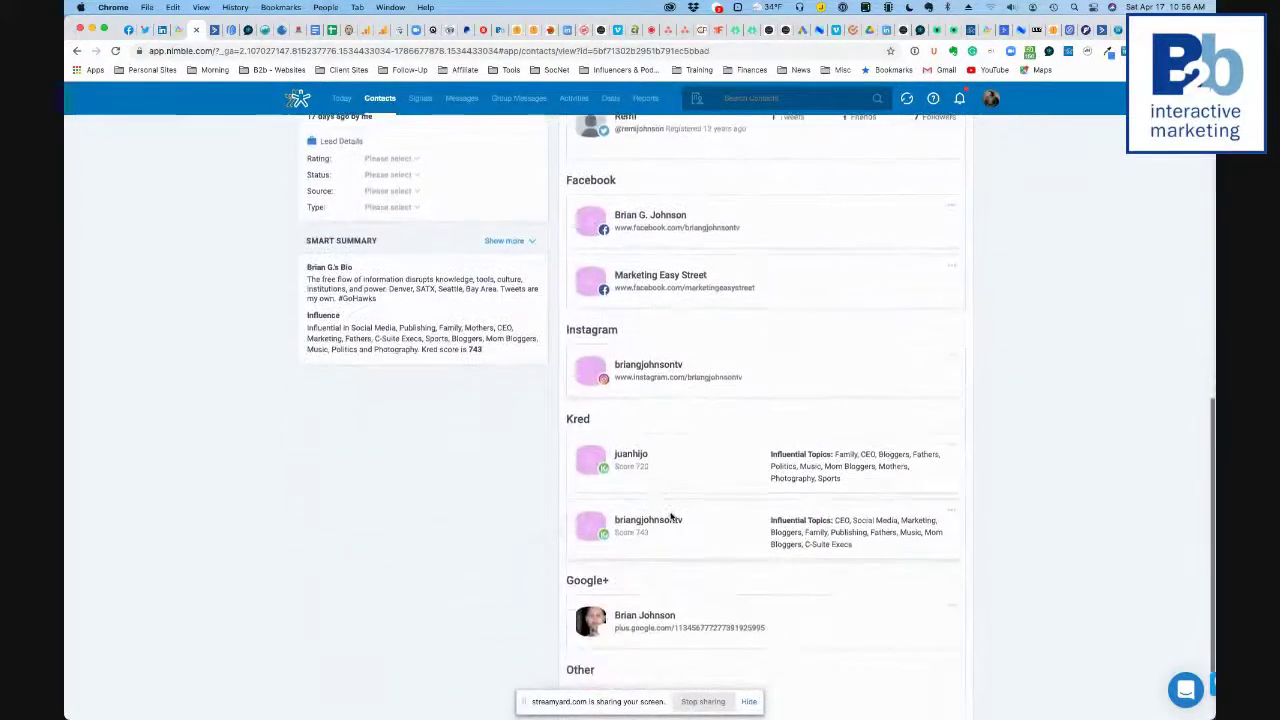
{"action": "scroll", "coordinate": [670, 516], "scroll_direction": "down", "scroll_amount": 2}
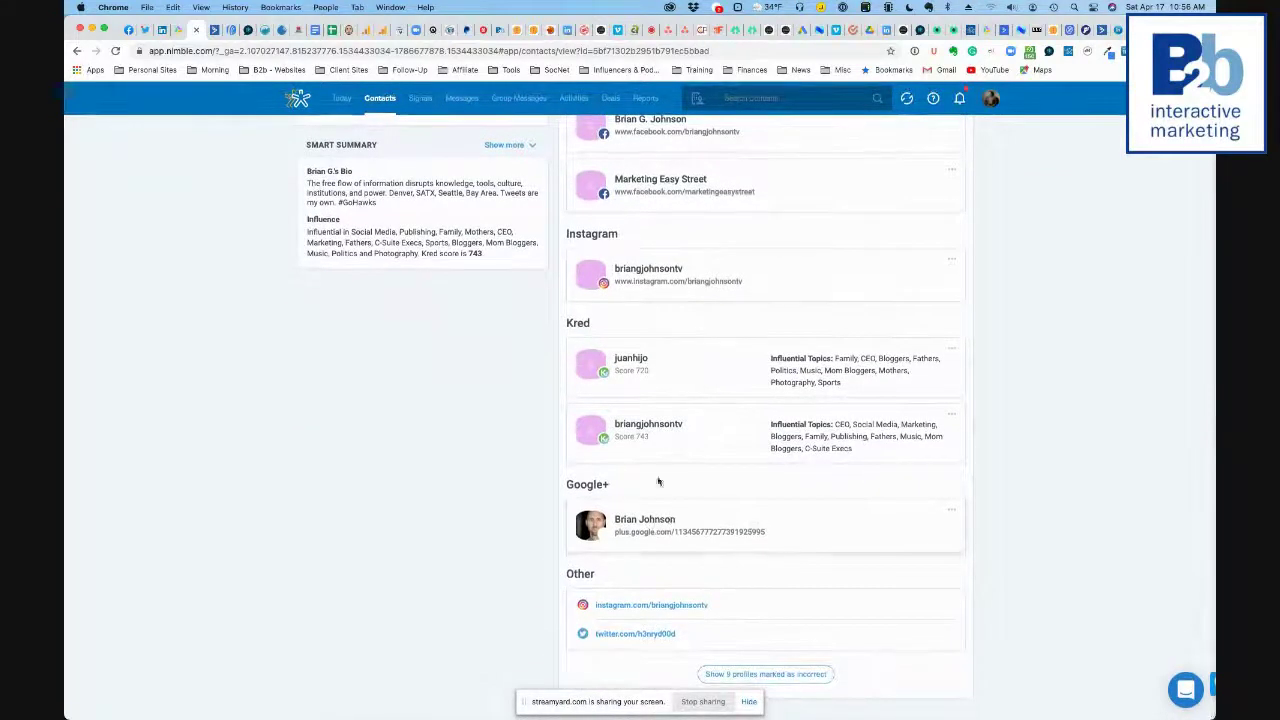
{"action": "scroll", "coordinate": [766, 526], "scroll_direction": "up", "scroll_amount": 5}
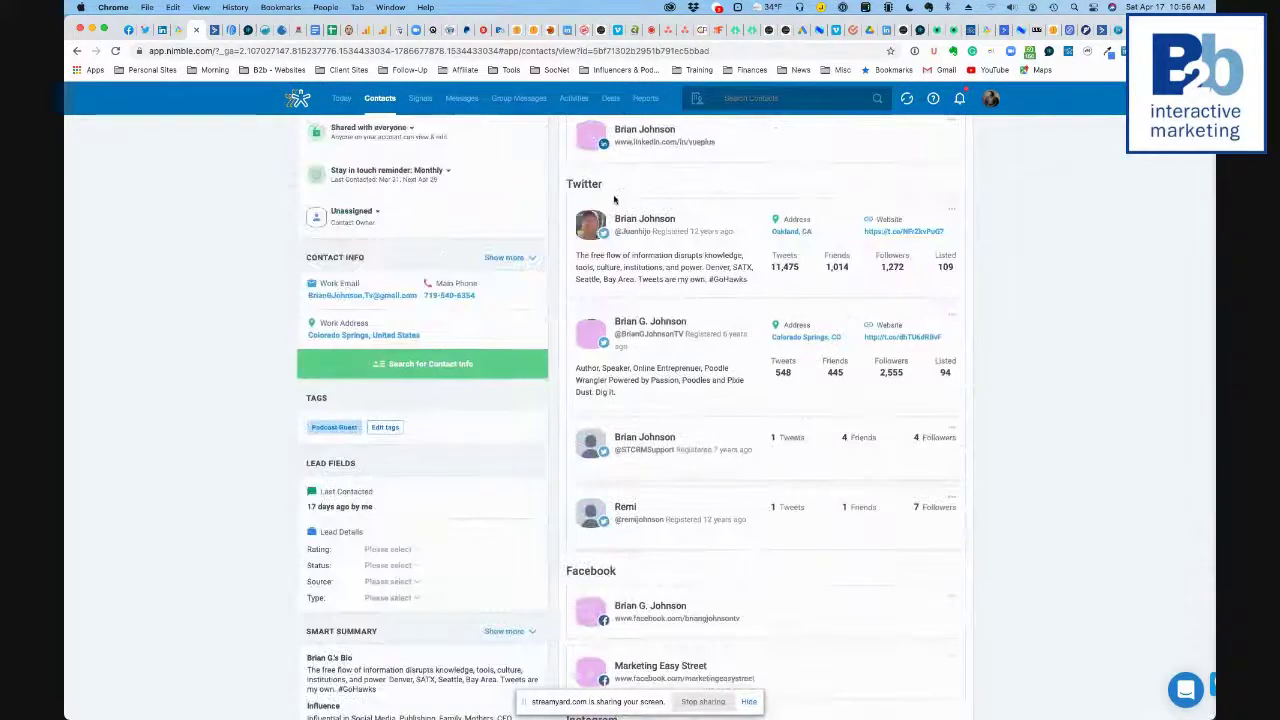
{"action": "scroll", "coordinate": [613, 203], "scroll_direction": "up", "scroll_amount": 3}
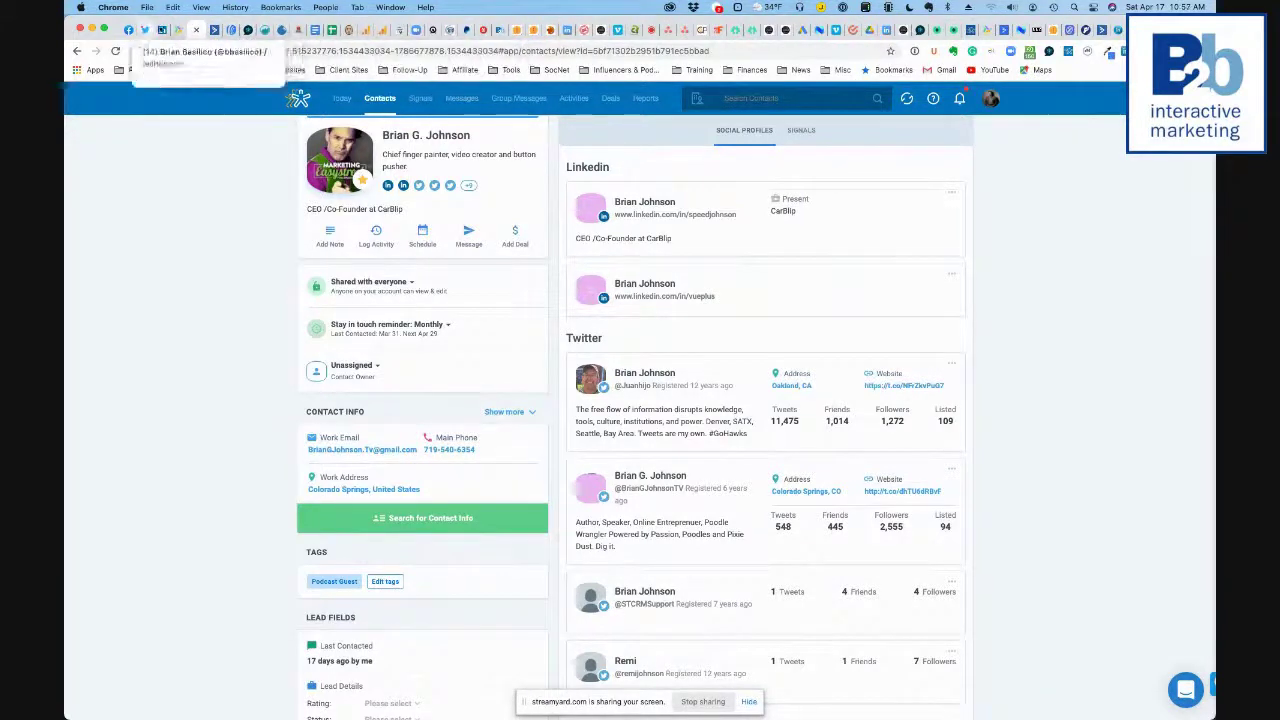
Step: Show Crystal's personality tips beside the coach's LinkedIn profile, and look through her full profile on the Crystal website
{"action": "left_click", "coordinate": [160, 29]}
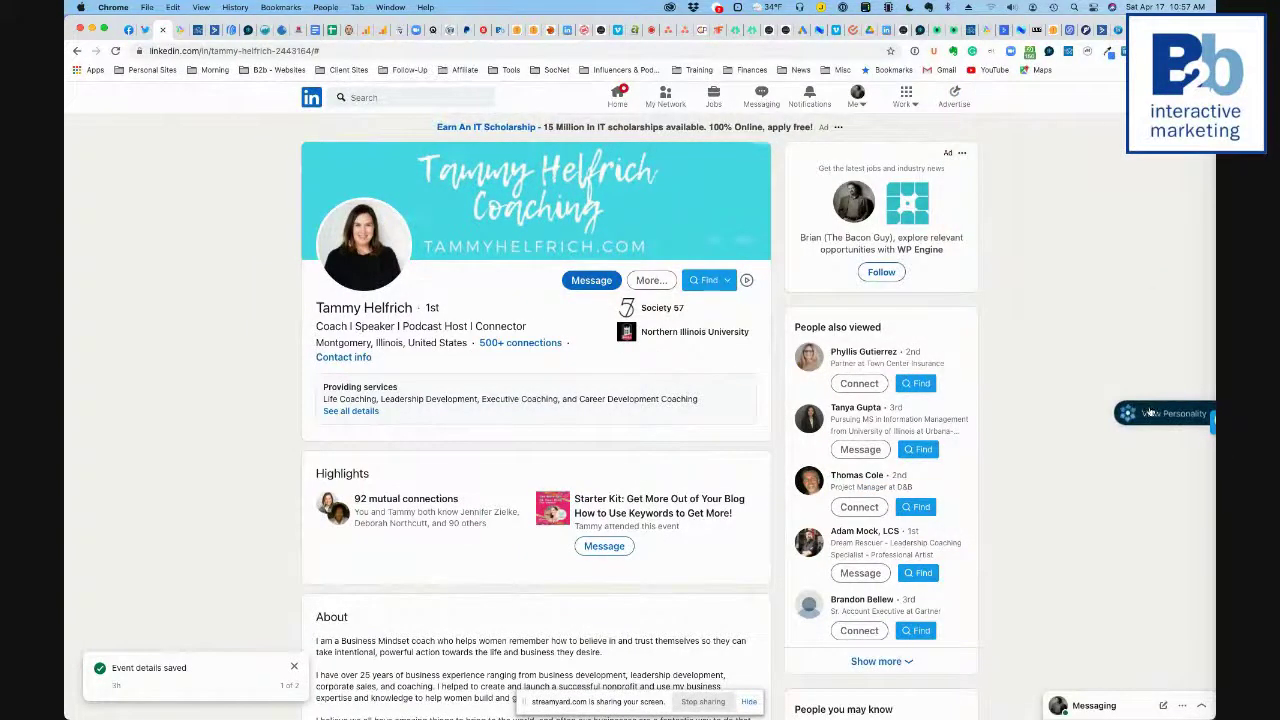
{"action": "left_click", "coordinate": [1150, 412]}
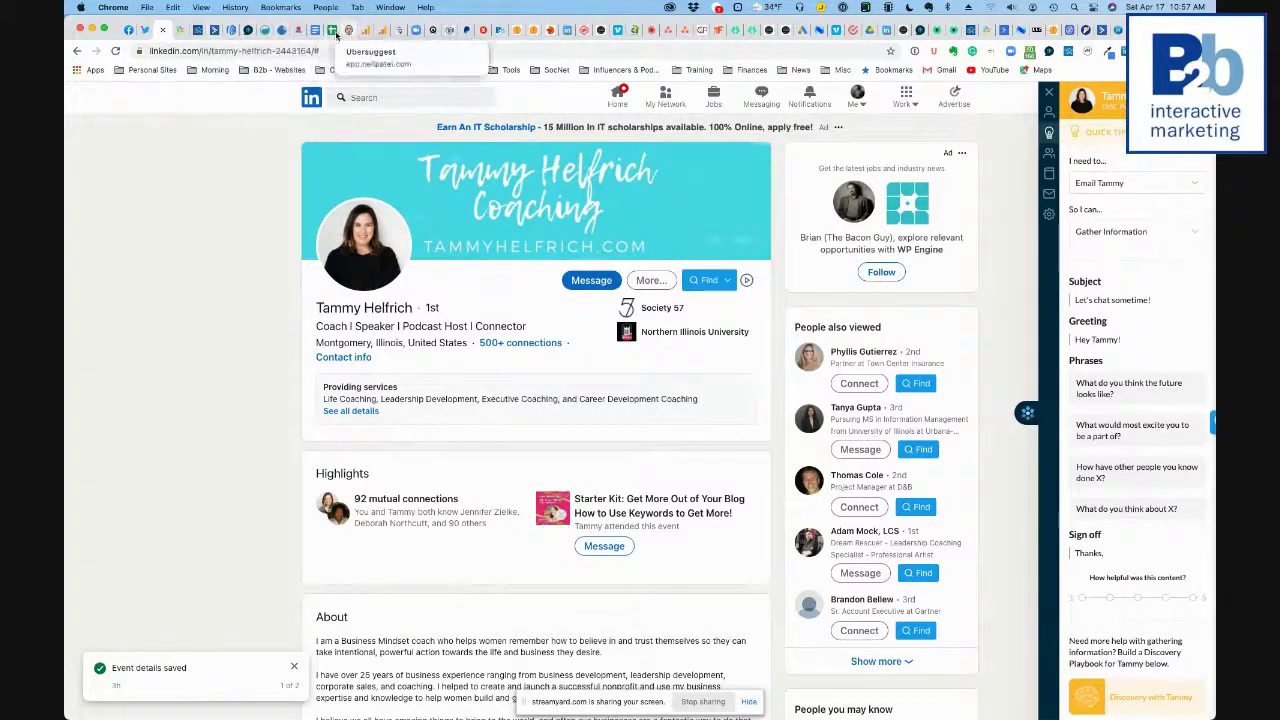
{"action": "left_click", "coordinate": [249, 33]}
{"action": "scroll", "coordinate": [575, 262], "scroll_direction": "down", "scroll_amount": 10}
{"action": "scroll", "coordinate": [575, 262], "scroll_direction": "down", "scroll_amount": 10}
{"action": "scroll", "coordinate": [576, 143], "scroll_direction": "up", "scroll_amount": 15}
{"action": "scroll", "coordinate": [578, 260], "scroll_direction": "up", "scroll_amount": 5}
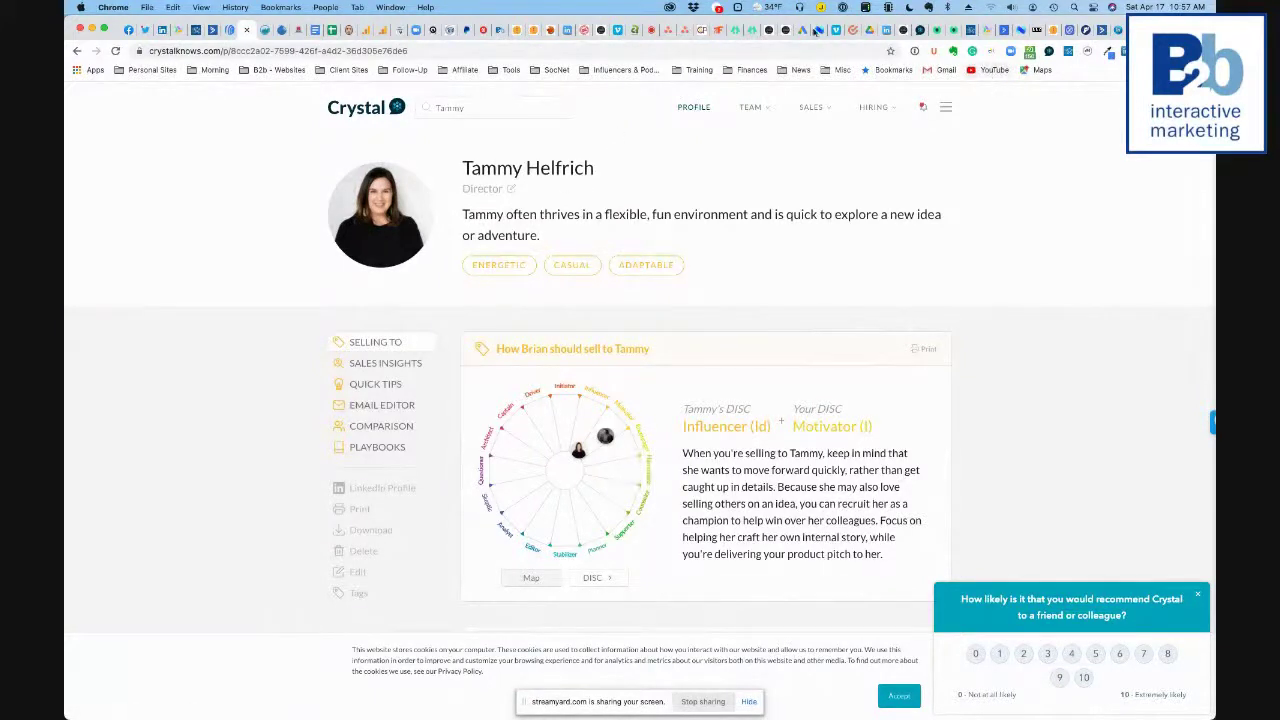
Step: Switch to the StreamYard studio of the BACON & Coffee live broadcast
{"action": "left_click", "coordinate": [645, 30]}
{"action": "mouse_move", "coordinate": [1022, 170]}
{"action": "mouse_move", "coordinate": [270, 612]}
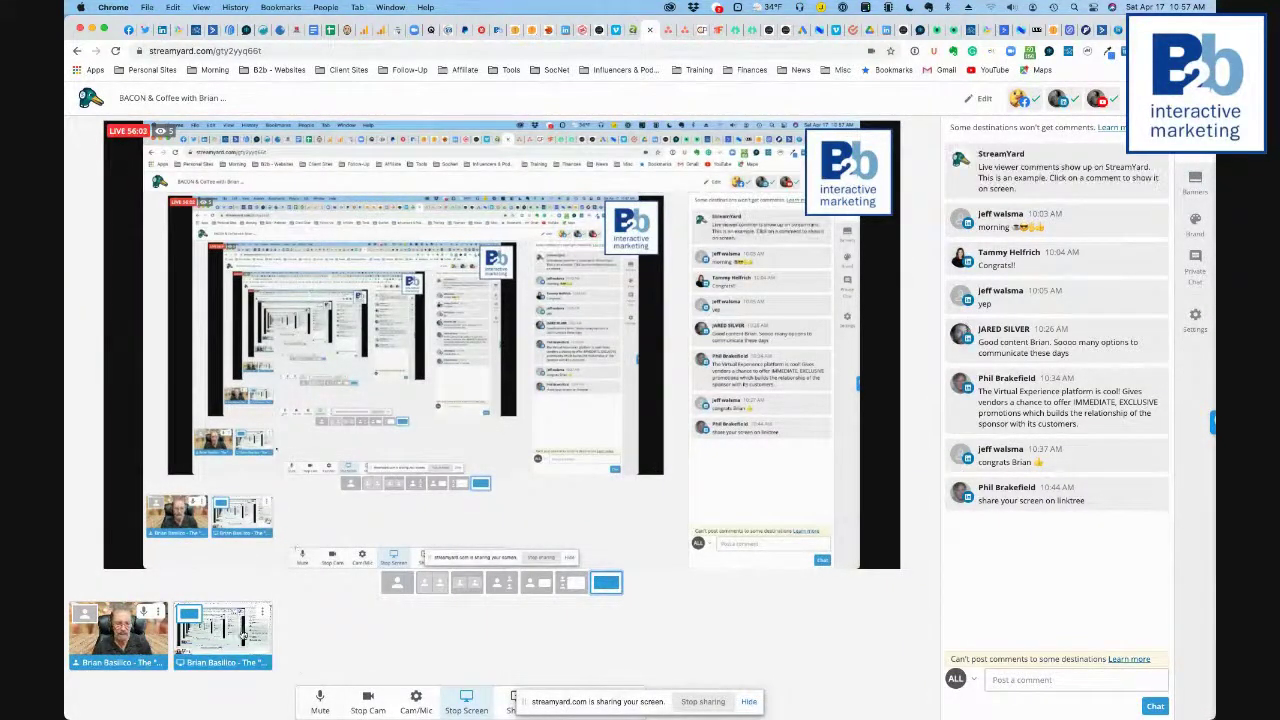